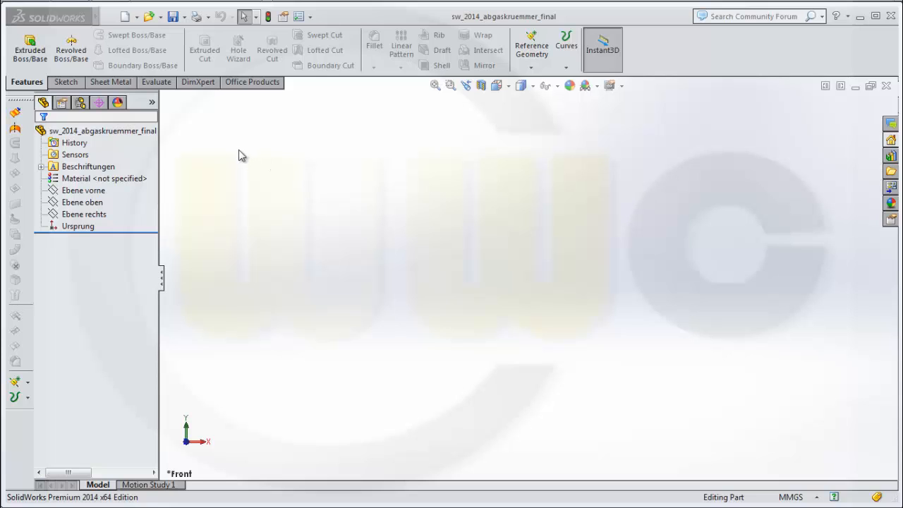
- Start a sketch on the front plane (Ebene vorne) and draw a circle about 71 mm in diameter, centred above and right of the origin
{"action": "left_click", "coordinate": [66, 82]}
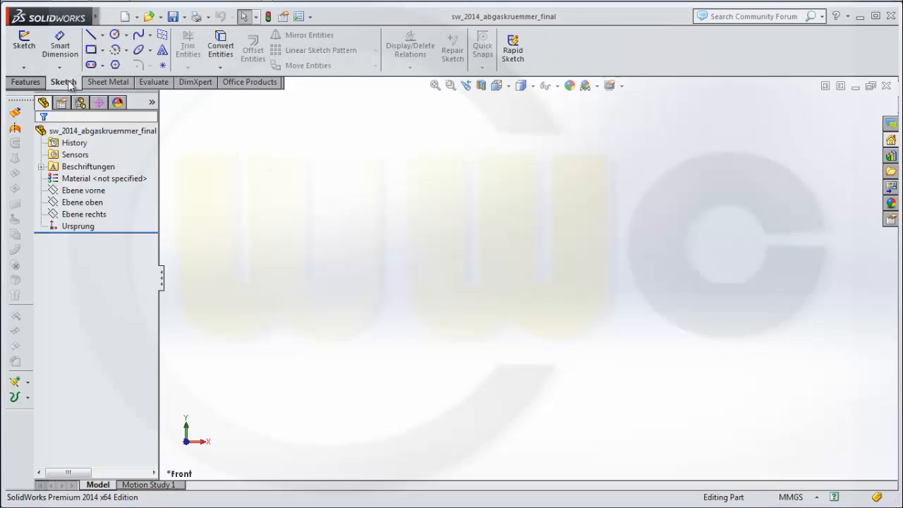
{"action": "left_click", "coordinate": [100, 203]}
{"action": "left_click", "coordinate": [103, 191]}
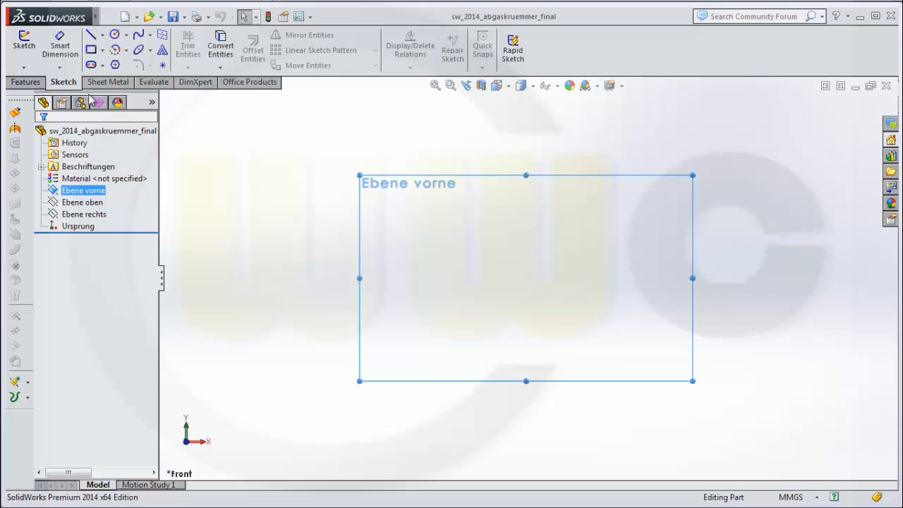
{"action": "left_click", "coordinate": [114, 34]}
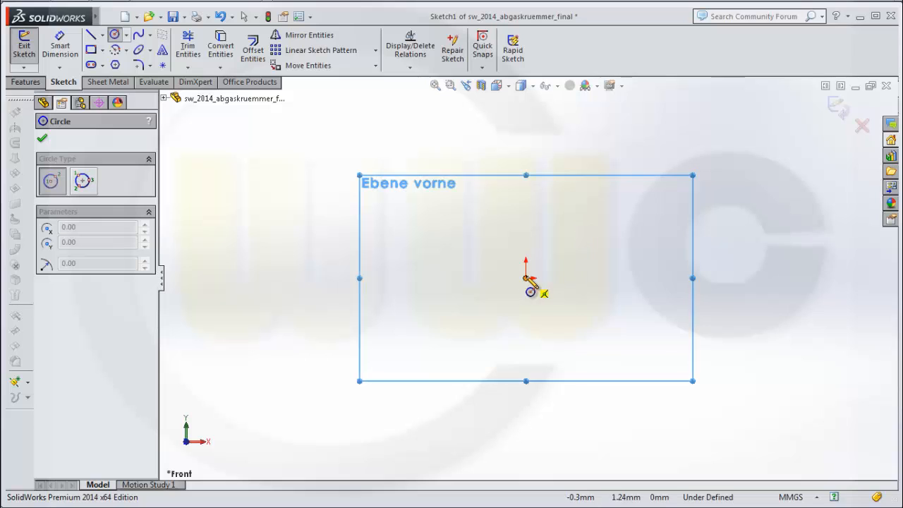
{"action": "left_click", "coordinate": [564, 218]}
{"action": "left_click", "coordinate": [625, 243]}
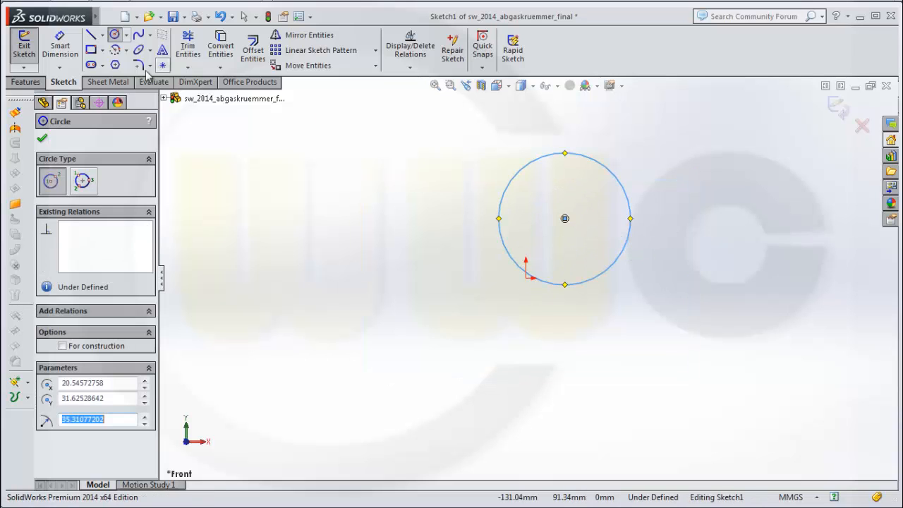
- Dimension the circle's diameter and set it to 160 mm
{"action": "left_click", "coordinate": [59, 45]}
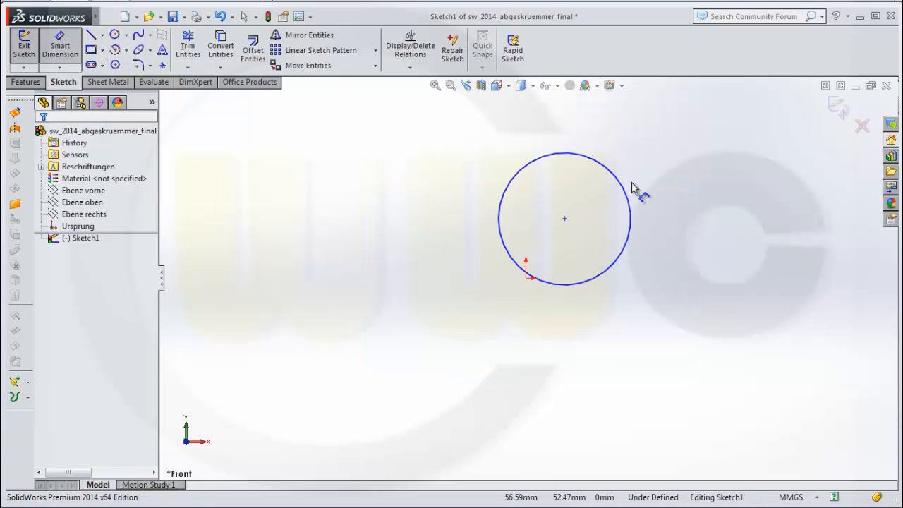
{"action": "left_click", "coordinate": [625, 200]}
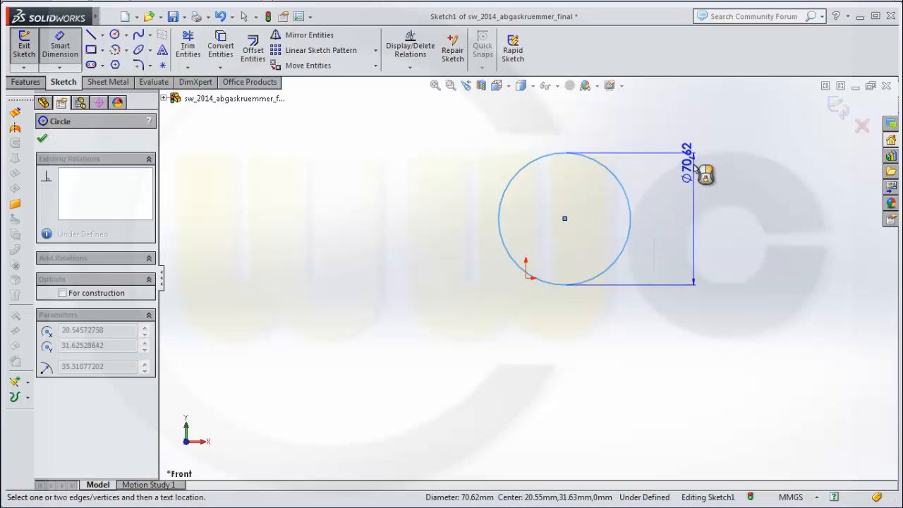
{"action": "left_click", "coordinate": [708, 176]}
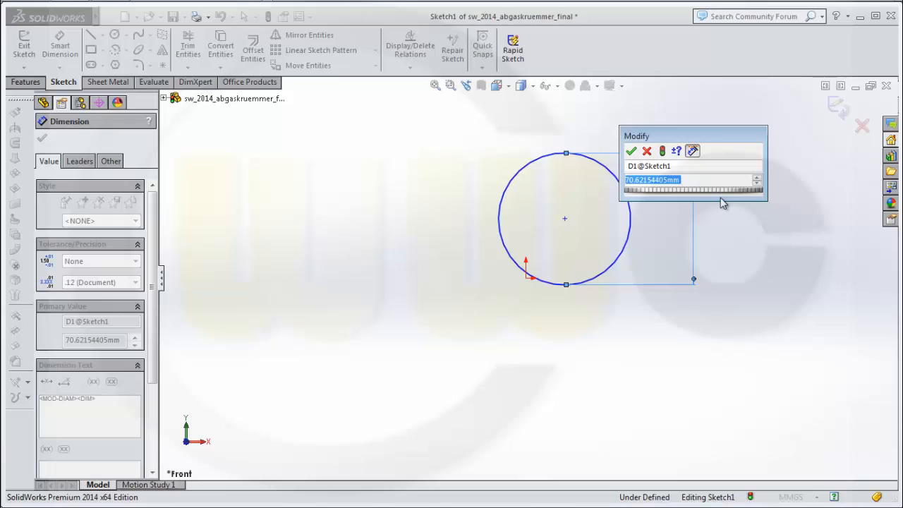
{"action": "type", "text": "16"}
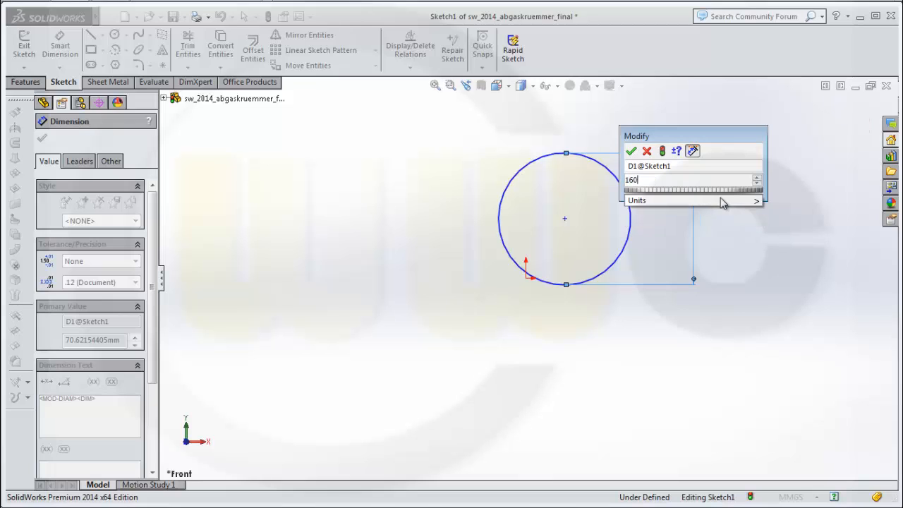
{"action": "type", "text": "0"}
{"action": "key", "text": "Return"}
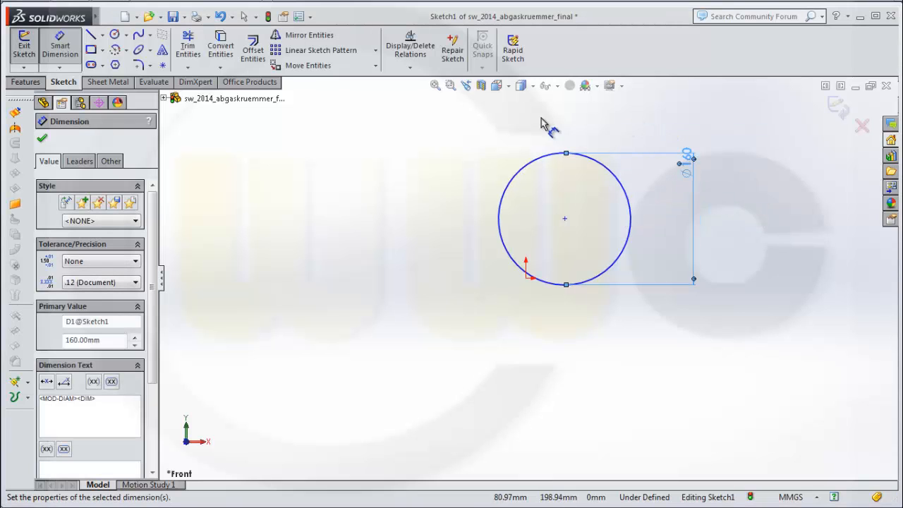
{"action": "left_click", "coordinate": [44, 140]}
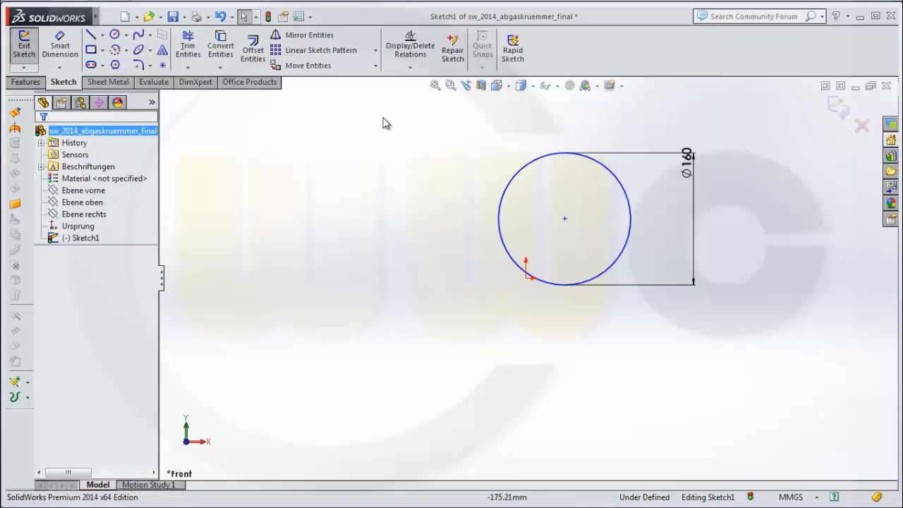
- Add a Vertical relation between the circle's centre point and the sketch origin
{"action": "left_click", "coordinate": [410, 68]}
{"action": "left_click", "coordinate": [429, 94]}
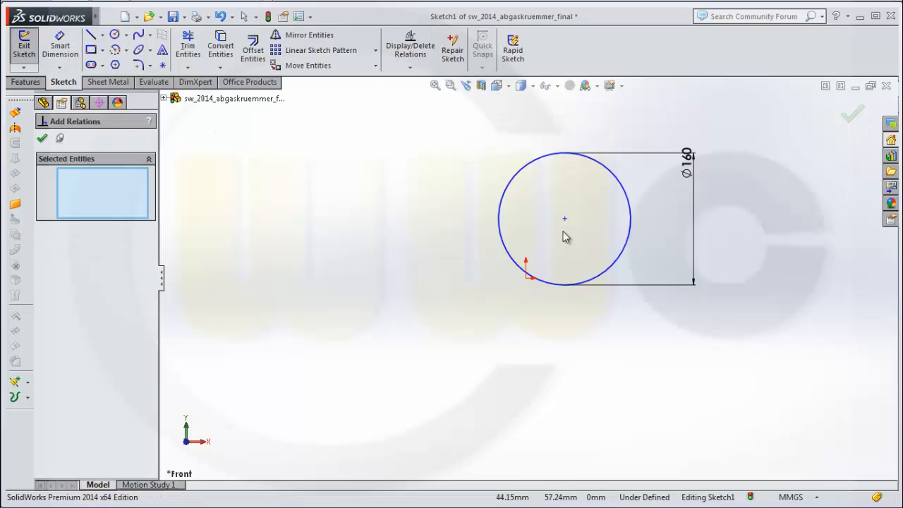
{"action": "left_click", "coordinate": [564, 218]}
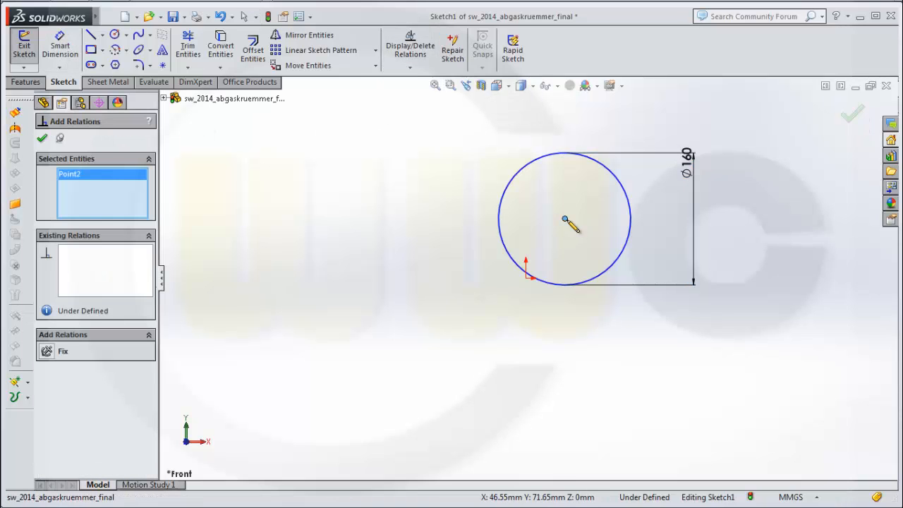
{"action": "left_click", "coordinate": [525, 278]}
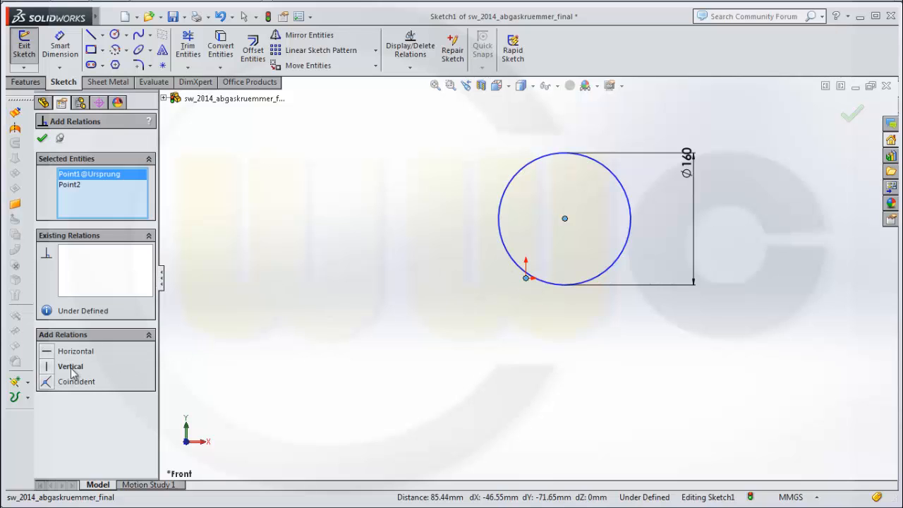
{"action": "left_click", "coordinate": [46, 368]}
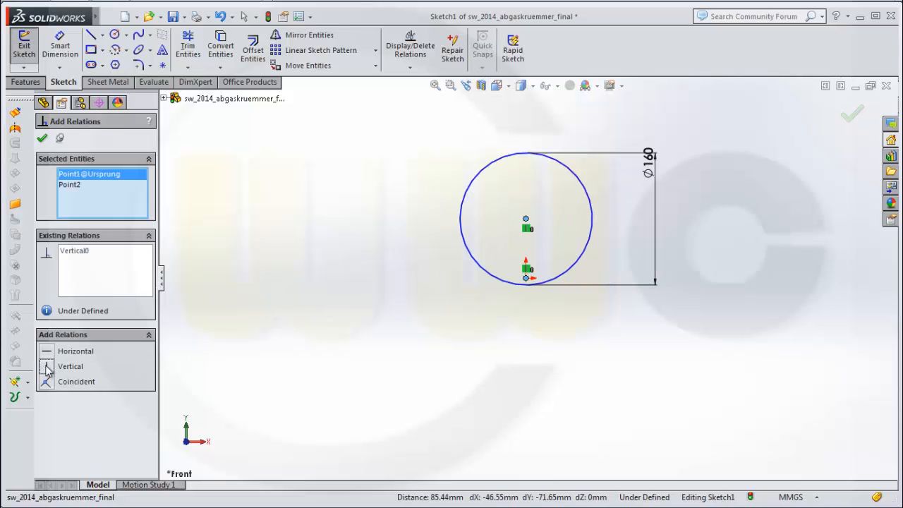
{"action": "left_click", "coordinate": [41, 138]}
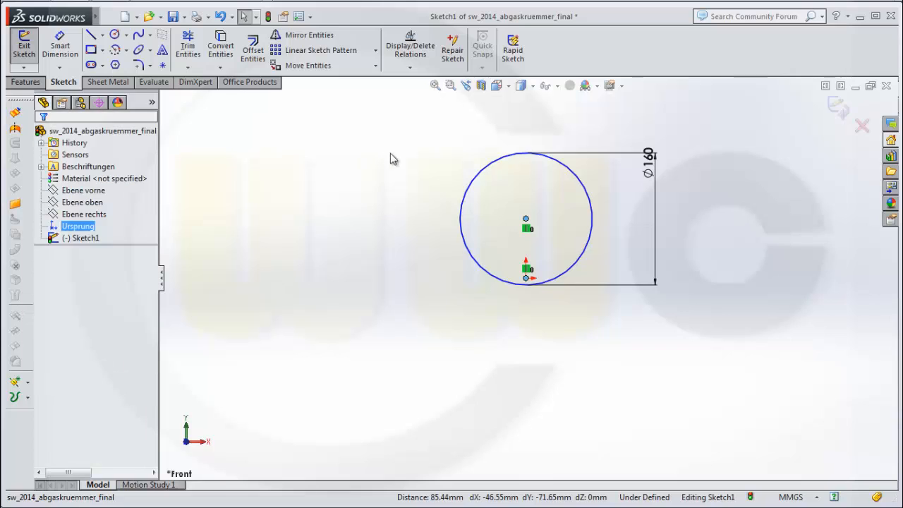
{"action": "left_click", "coordinate": [411, 69]}
{"action": "left_click", "coordinate": [414, 91]}
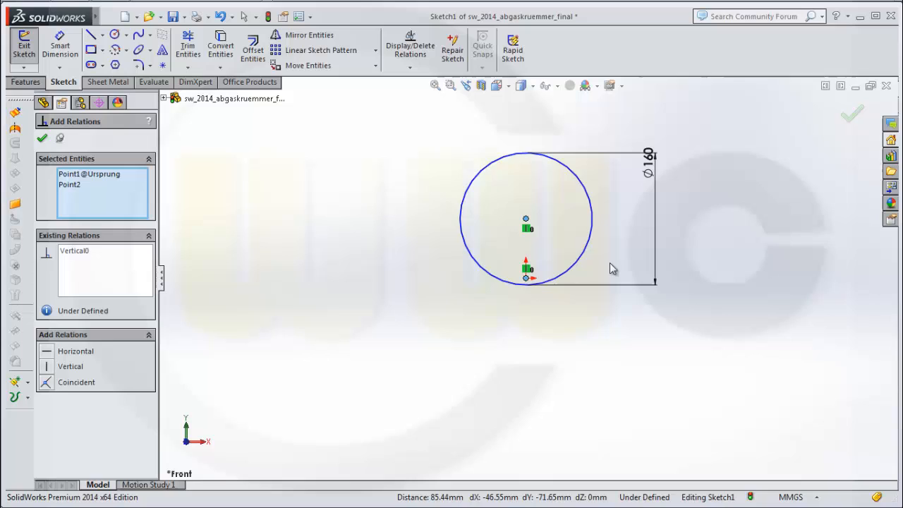
{"action": "left_click", "coordinate": [527, 285]}
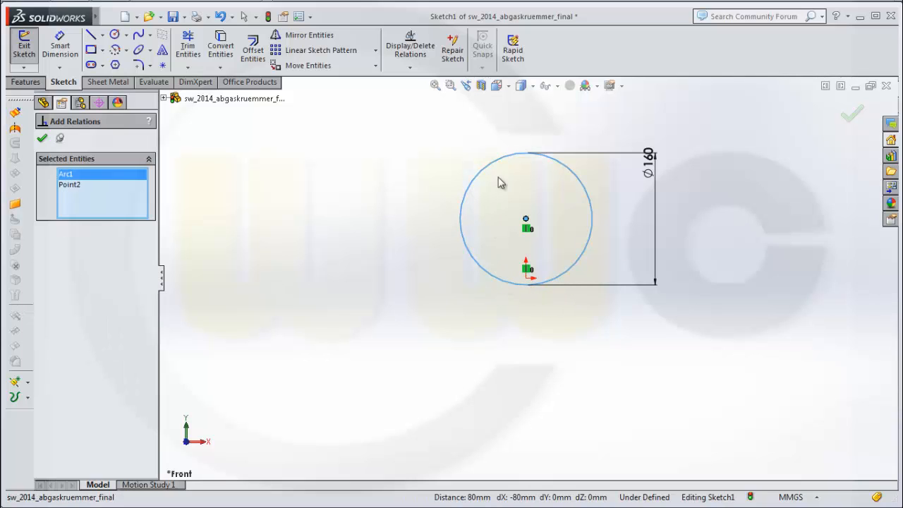
{"action": "key", "text": "Escape"}
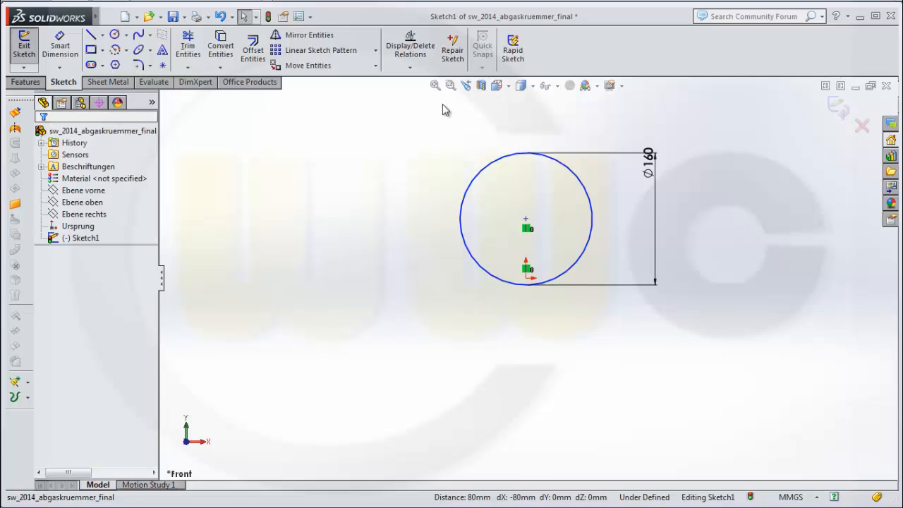
- Add a Coincident relation between the circle and the origin so the circle passes through it
{"action": "left_click", "coordinate": [412, 69]}
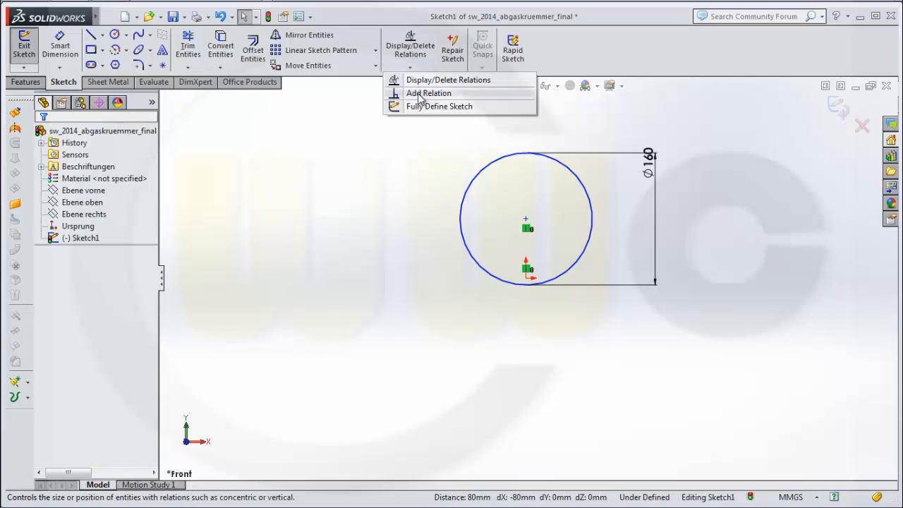
{"action": "left_click", "coordinate": [421, 94]}
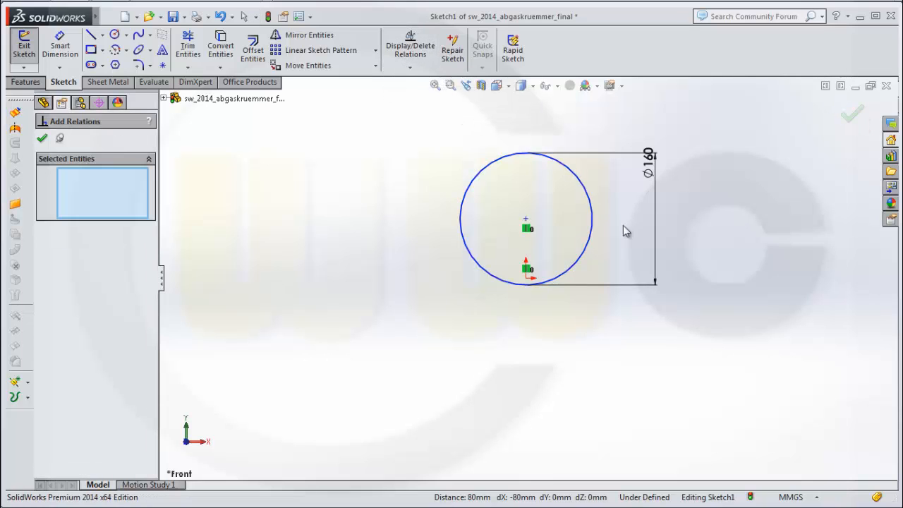
{"action": "left_click", "coordinate": [526, 279]}
{"action": "left_click", "coordinate": [526, 287]}
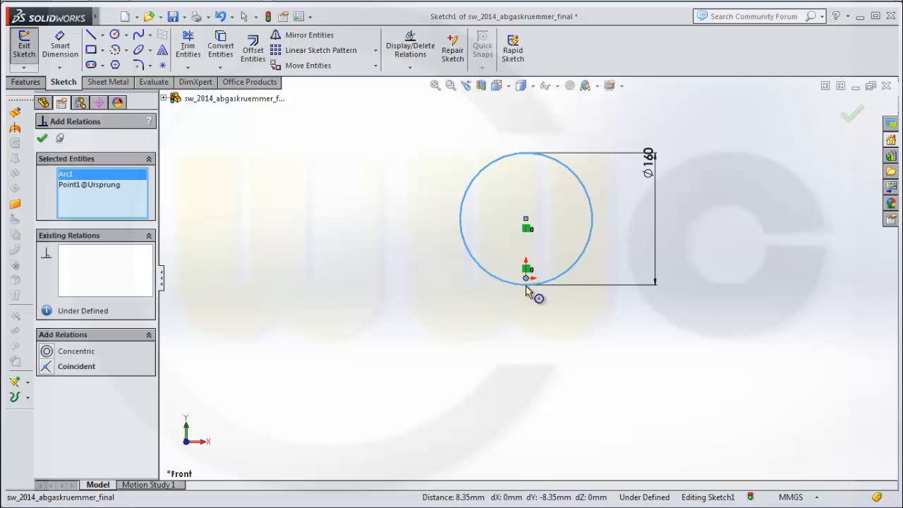
{"action": "left_click", "coordinate": [50, 370]}
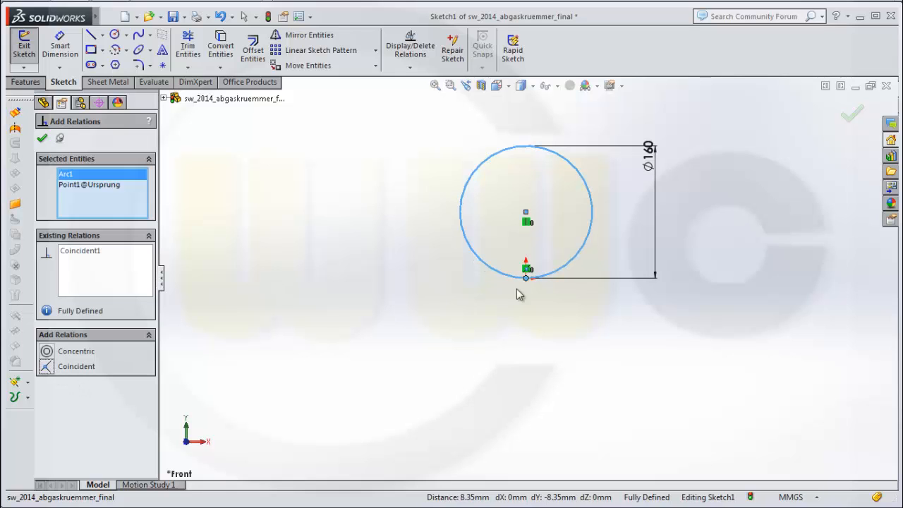
{"action": "left_click", "coordinate": [42, 138]}
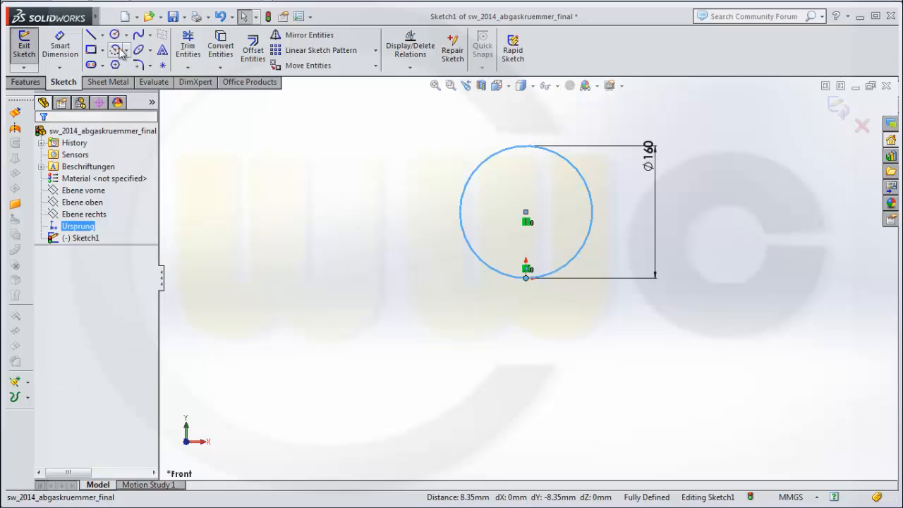
- Sketch a vertical line from the origin to the circle's centre and a horizontal line from there to its right quadrant point
{"action": "left_click", "coordinate": [90, 35]}
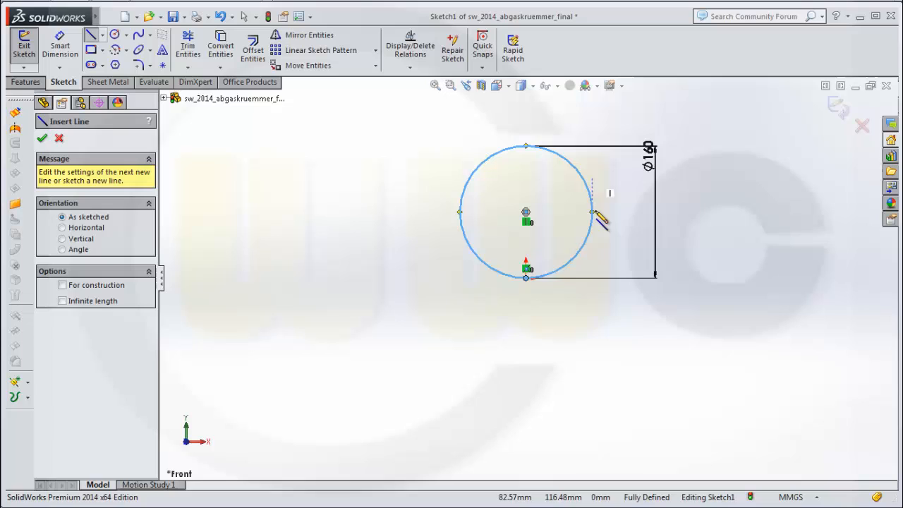
{"action": "left_click", "coordinate": [527, 277]}
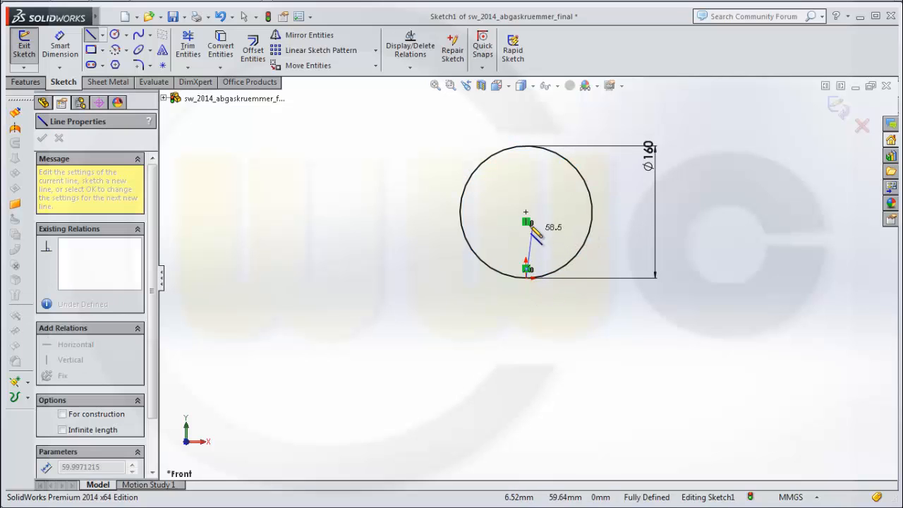
{"action": "left_click", "coordinate": [526, 212]}
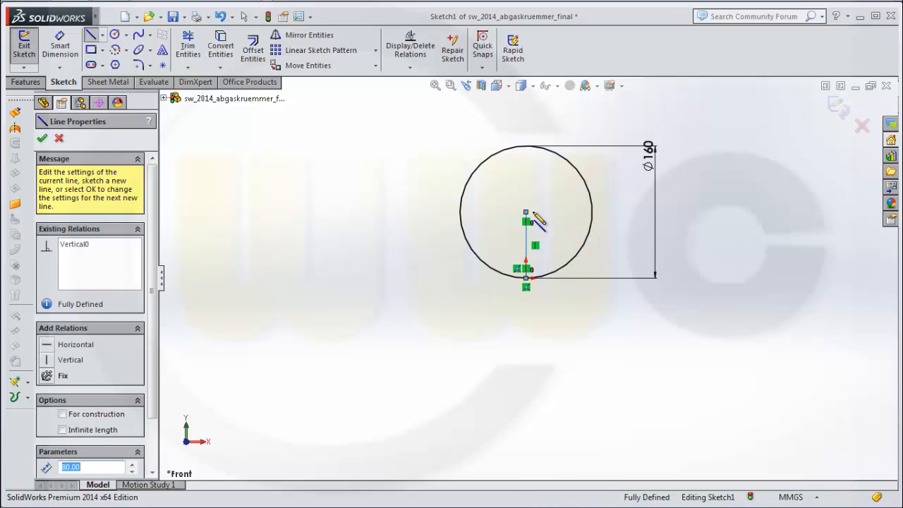
{"action": "left_click", "coordinate": [591, 212]}
{"action": "key", "text": "Escape"}
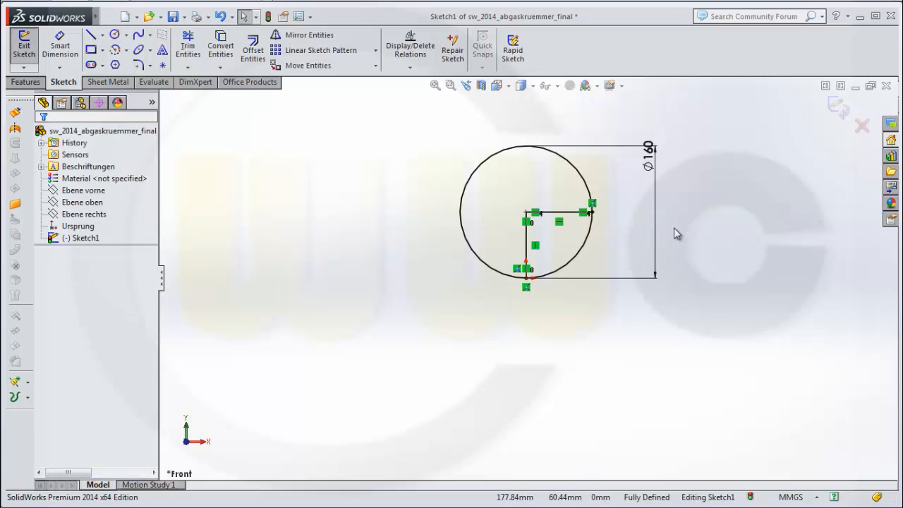
- Convert the horizontal and vertical radius lines to construction geometry
{"action": "left_click", "coordinate": [570, 212]}
{"action": "right_click", "coordinate": [568, 213]}
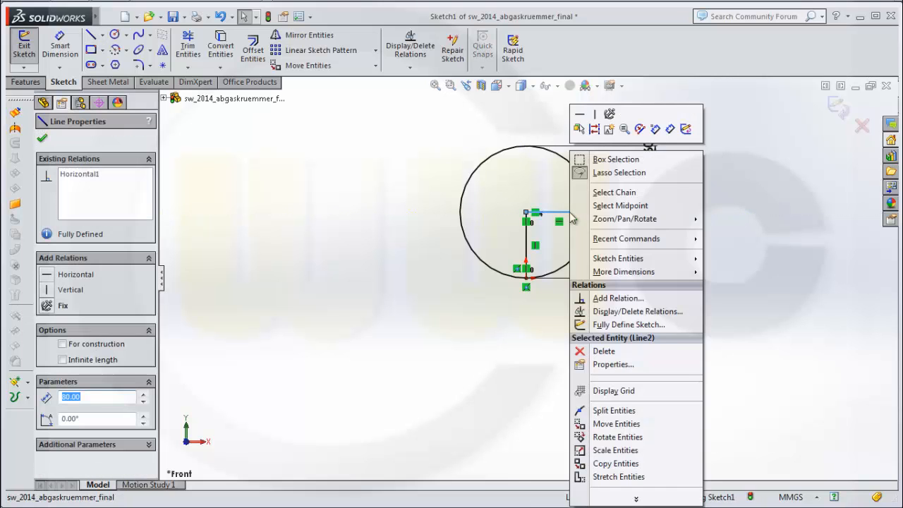
{"action": "left_click", "coordinate": [594, 129]}
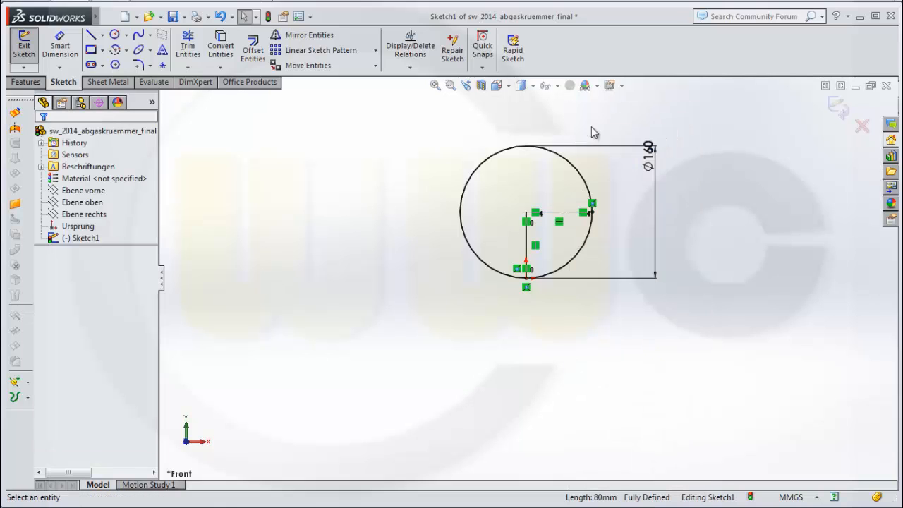
{"action": "left_click", "coordinate": [529, 247]}
{"action": "left_click", "coordinate": [578, 209]}
- Trim the circle with Power trim, keeping only the lower-right quarter arc between the two construction lines
{"action": "left_click", "coordinate": [187, 46]}
{"action": "left_click_drag", "start_coordinate": [410, 258], "coordinate": [542, 181]}
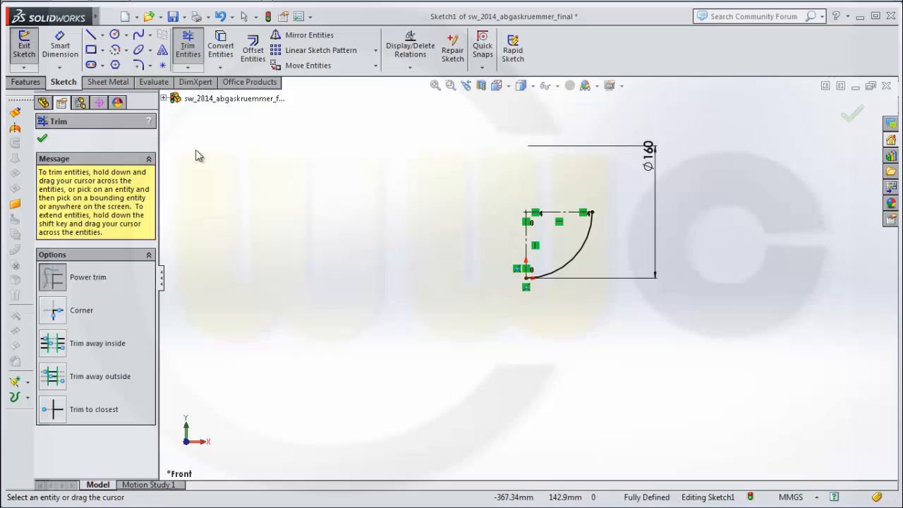
{"action": "left_click", "coordinate": [42, 140]}
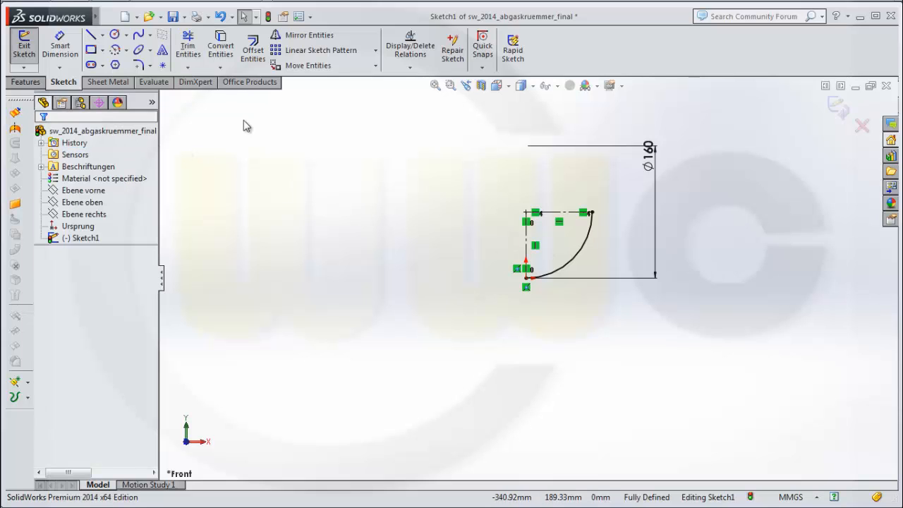
- Sketch a vertical line running upward from the quarter arc's upper endpoint
{"action": "left_click", "coordinate": [91, 35]}
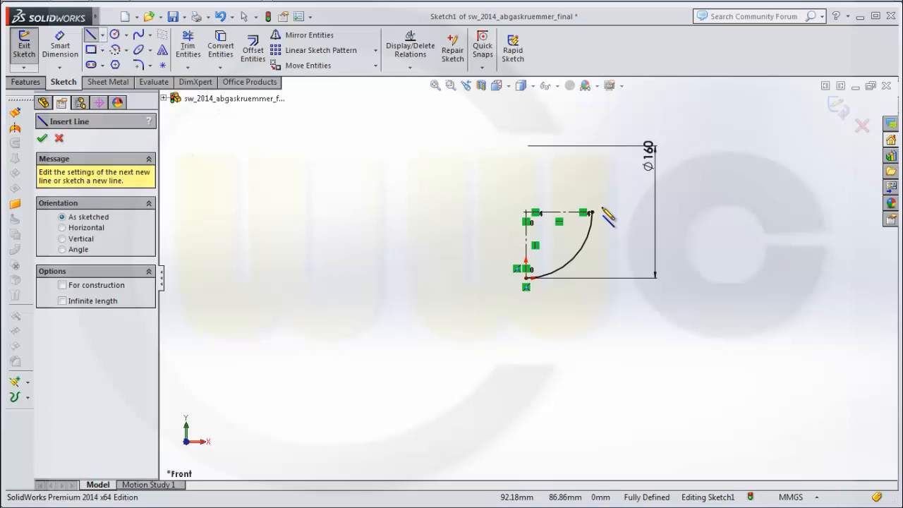
{"action": "left_click", "coordinate": [591, 212]}
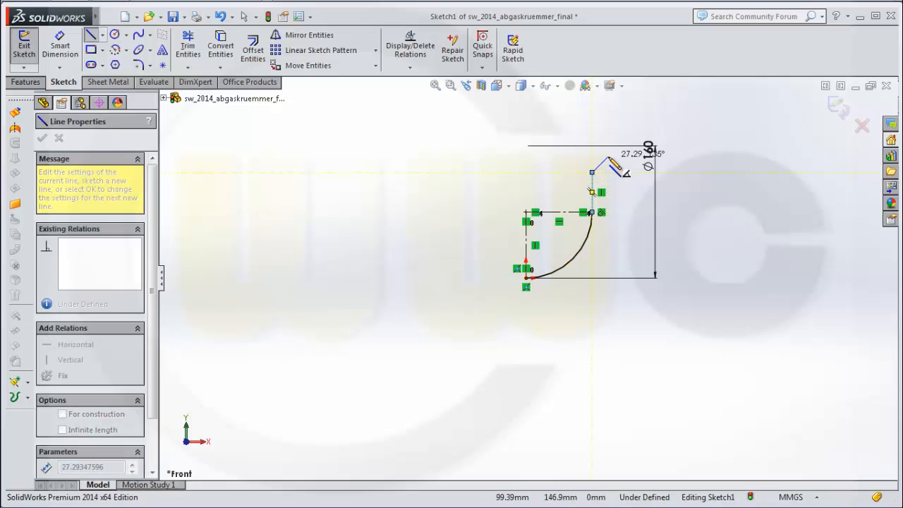
{"action": "right_click", "coordinate": [632, 159]}
{"action": "left_click", "coordinate": [635, 119]}
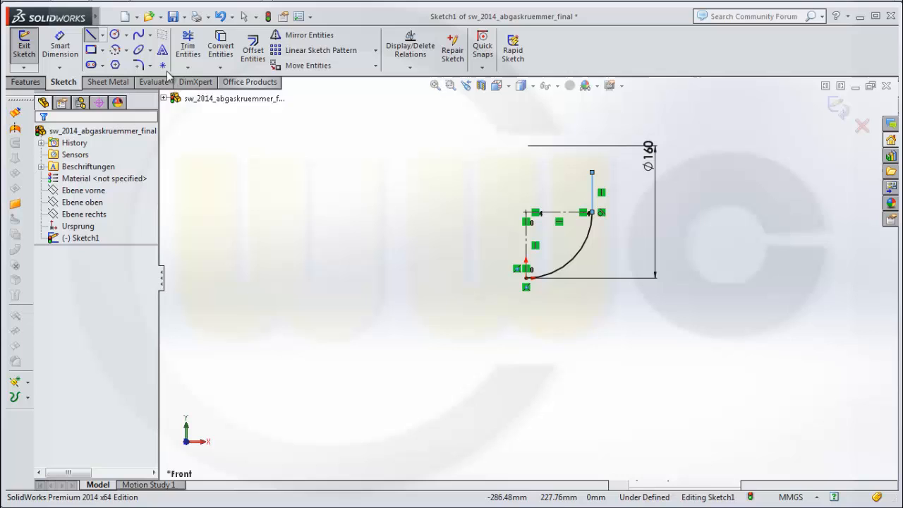
- Set the vertical distance between the origin and the upper endpoint of the vertical line to 100 mm and close the sketch
{"action": "left_click", "coordinate": [63, 49]}
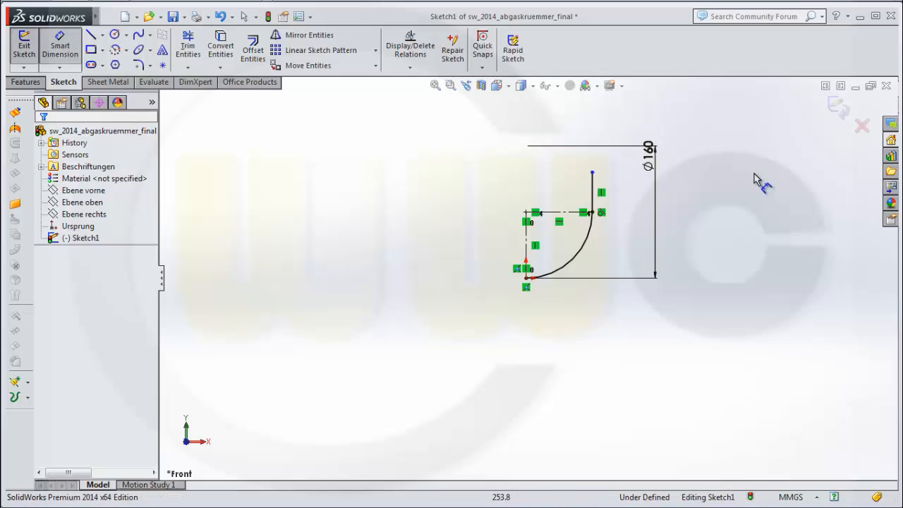
{"action": "left_click", "coordinate": [592, 172]}
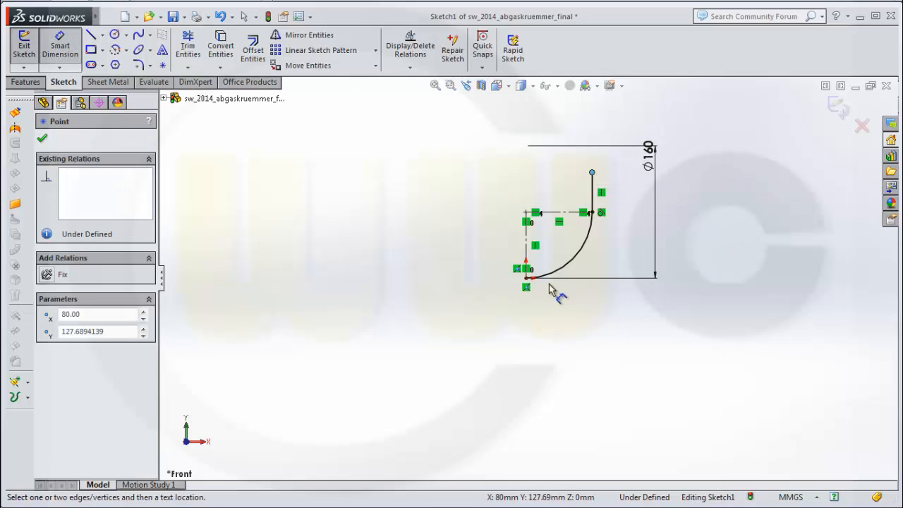
{"action": "left_click", "coordinate": [526, 278]}
{"action": "left_click", "coordinate": [761, 268]}
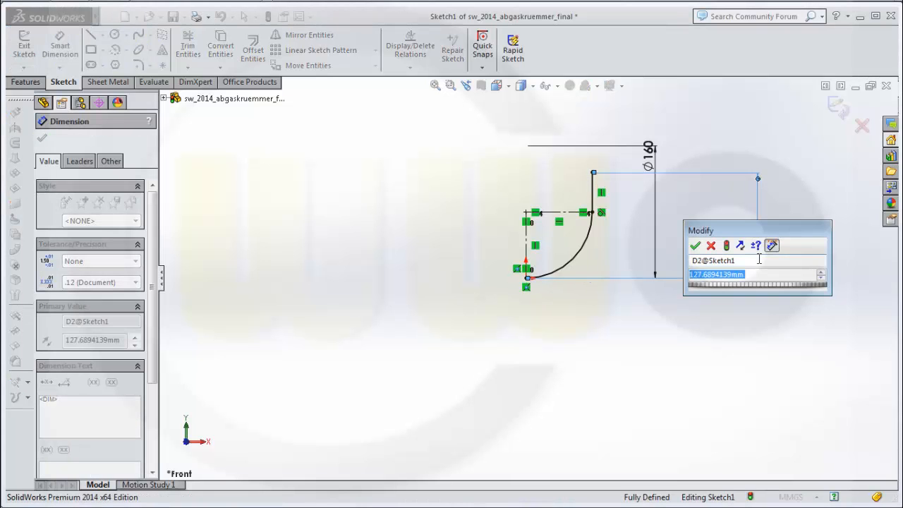
{"action": "type", "text": "100"}
{"action": "key", "text": "Return"}
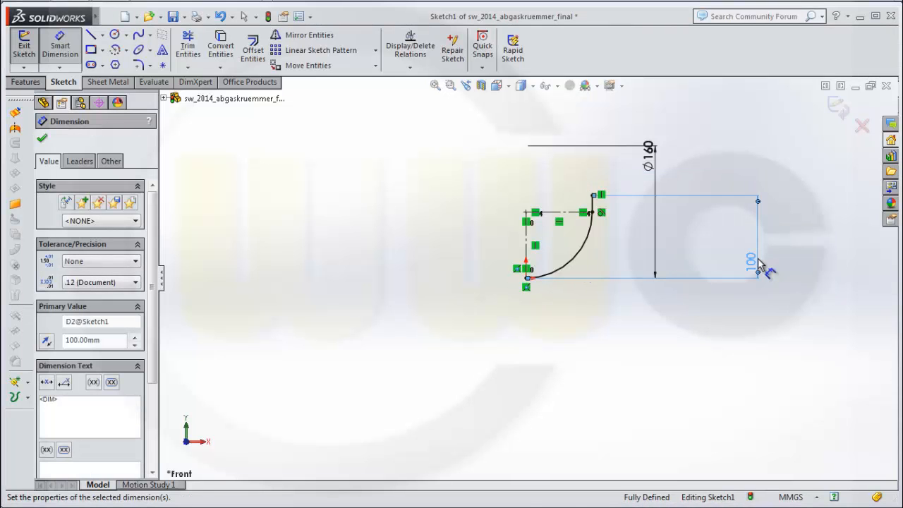
{"action": "left_click", "coordinate": [837, 109]}
- Start a new sketch on the right plane (Ebene rechts) and show it in the fitted Right view
{"action": "mouse_move", "coordinate": [724, 228]}
{"action": "middle_mouse_down"}
{"action": "mouse_move", "coordinate": [639, 250]}
{"action": "mouse_move", "coordinate": [633, 262]}
{"action": "middle_mouse_up"}
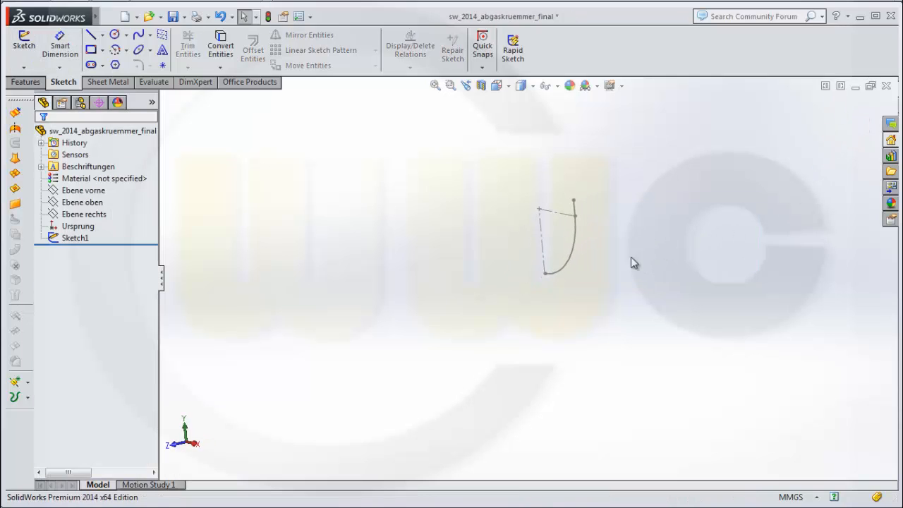
{"action": "left_click", "coordinate": [25, 43]}
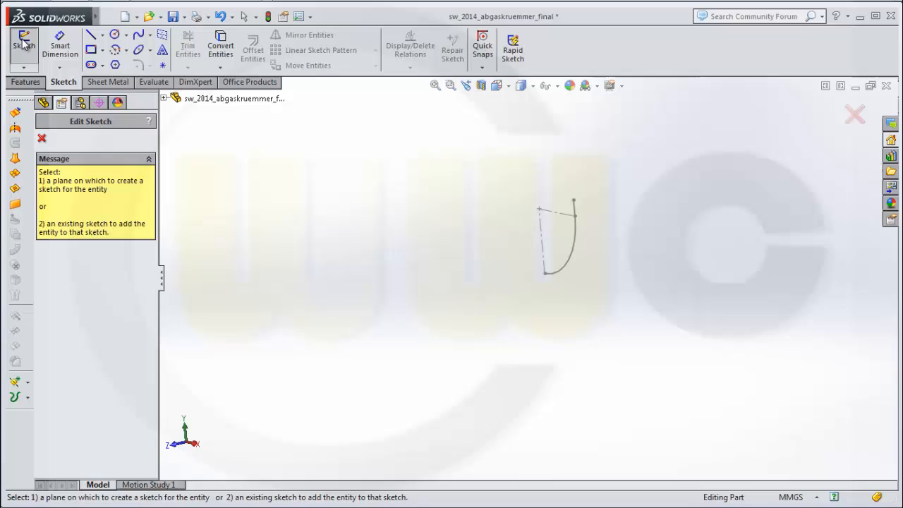
{"action": "left_click", "coordinate": [44, 103]}
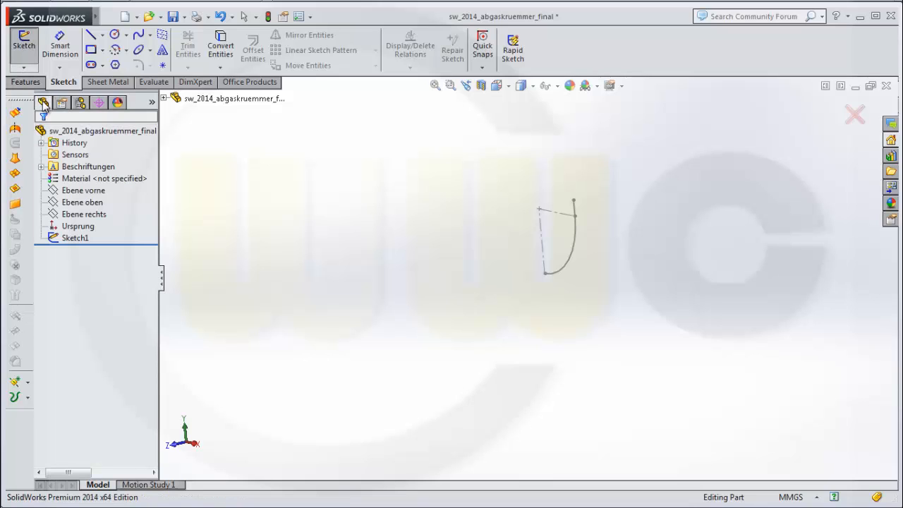
{"action": "left_click", "coordinate": [102, 215]}
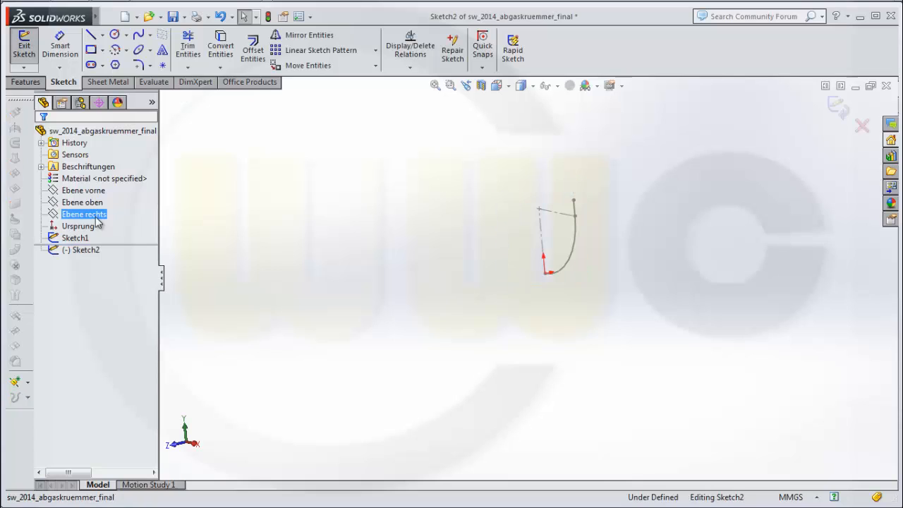
{"action": "mouse_move", "coordinate": [410, 254]}
{"action": "middle_mouse_down"}
{"action": "mouse_move", "coordinate": [381, 246]}
{"action": "mouse_move", "coordinate": [352, 254]}
{"action": "mouse_move", "coordinate": [373, 242]}
{"action": "mouse_move", "coordinate": [397, 244]}
{"action": "mouse_move", "coordinate": [385, 244]}
{"action": "middle_mouse_up"}
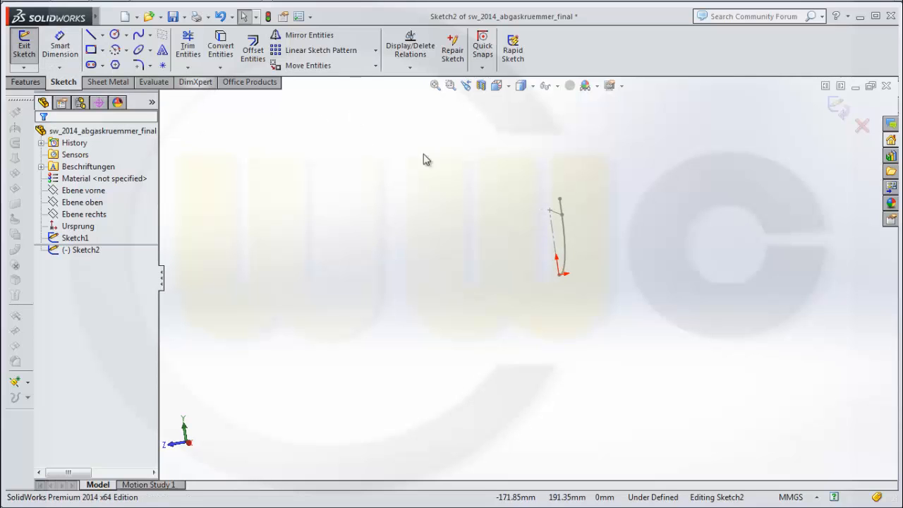
{"action": "mouse_move", "coordinate": [447, 212]}
{"action": "middle_mouse_down"}
{"action": "mouse_move", "coordinate": [424, 200]}
{"action": "mouse_move", "coordinate": [444, 200]}
{"action": "middle_mouse_up"}
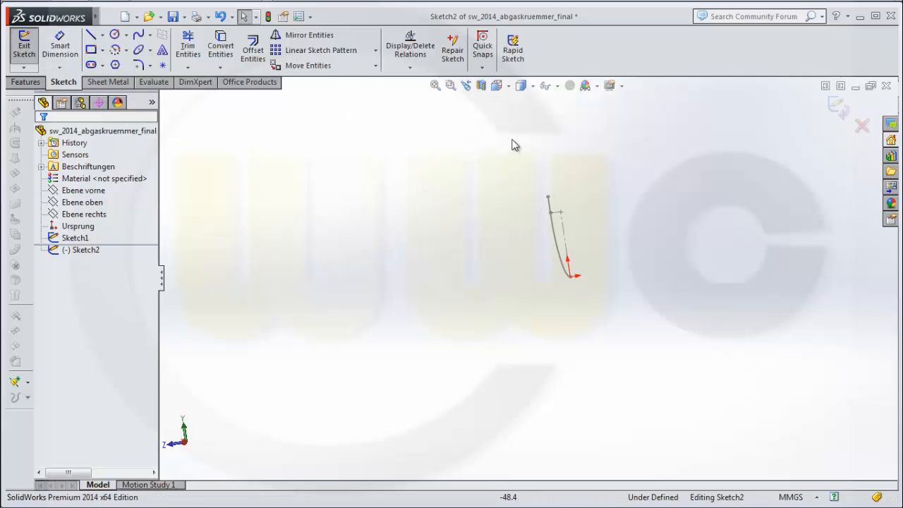
{"action": "left_click", "coordinate": [496, 85]}
{"action": "left_click", "coordinate": [567, 160]}
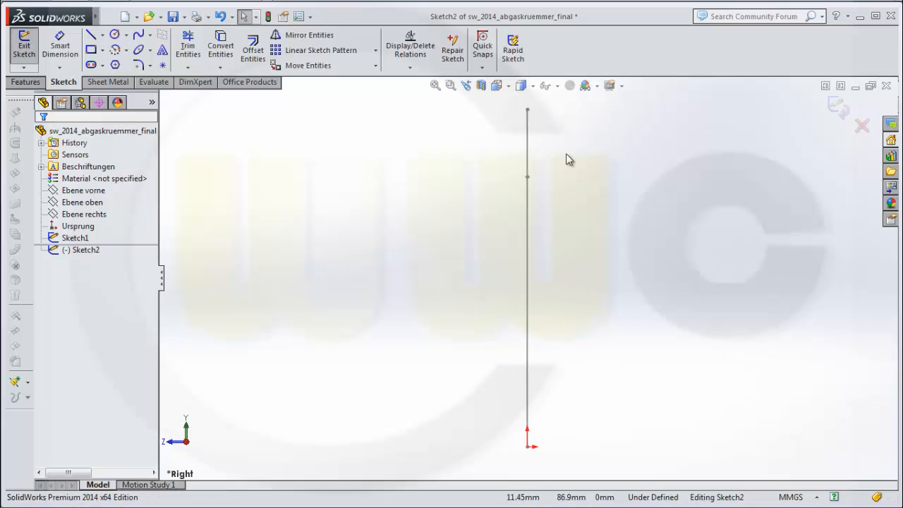
{"action": "key", "text": "f"}
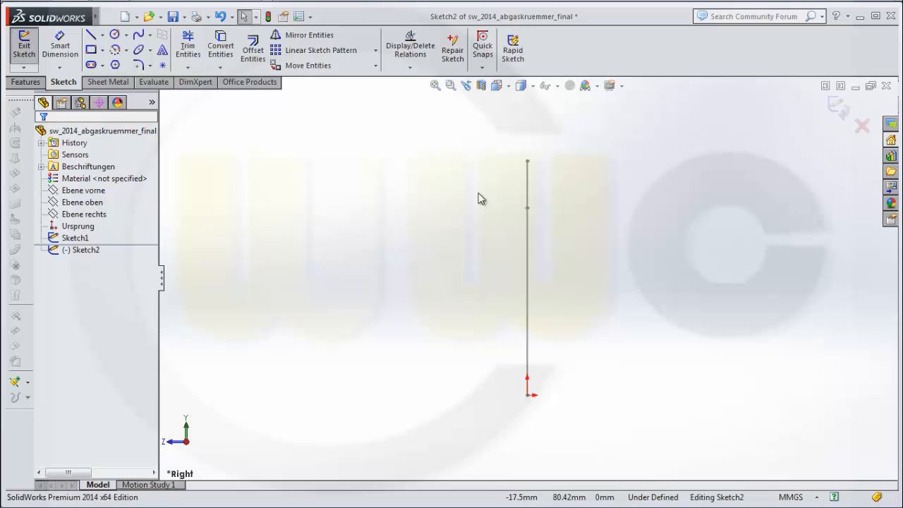
- Sketch a vertical line about 118 mm upward from the origin and a horizontal line about 99 mm from its top toward positive Z
{"action": "left_click", "coordinate": [98, 42]}
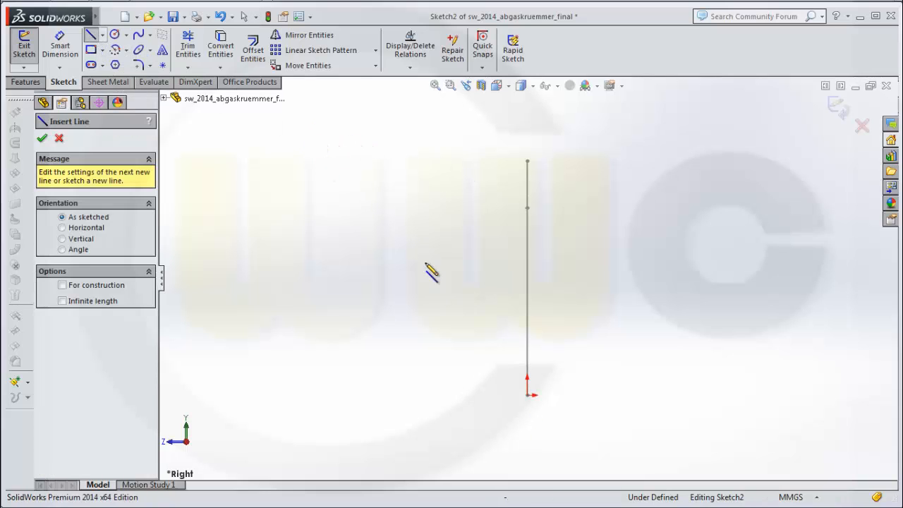
{"action": "left_click", "coordinate": [528, 395]}
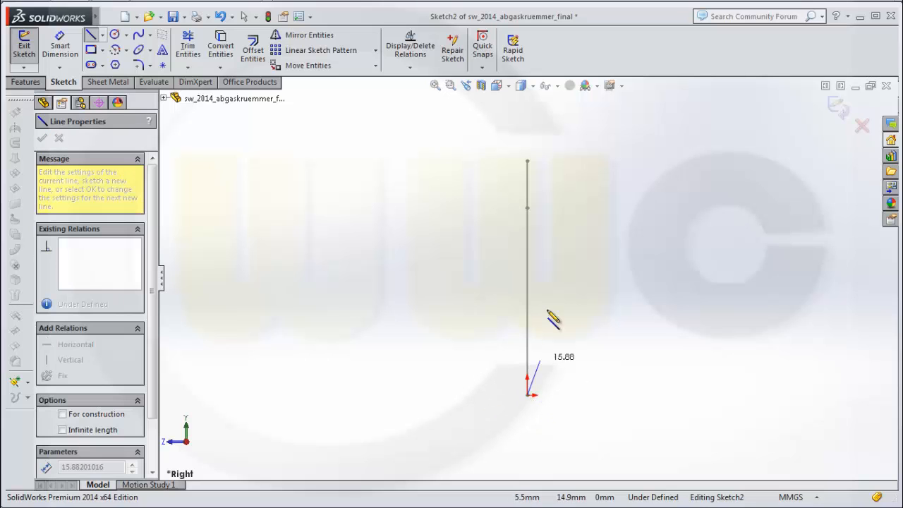
{"action": "left_click", "coordinate": [528, 117]}
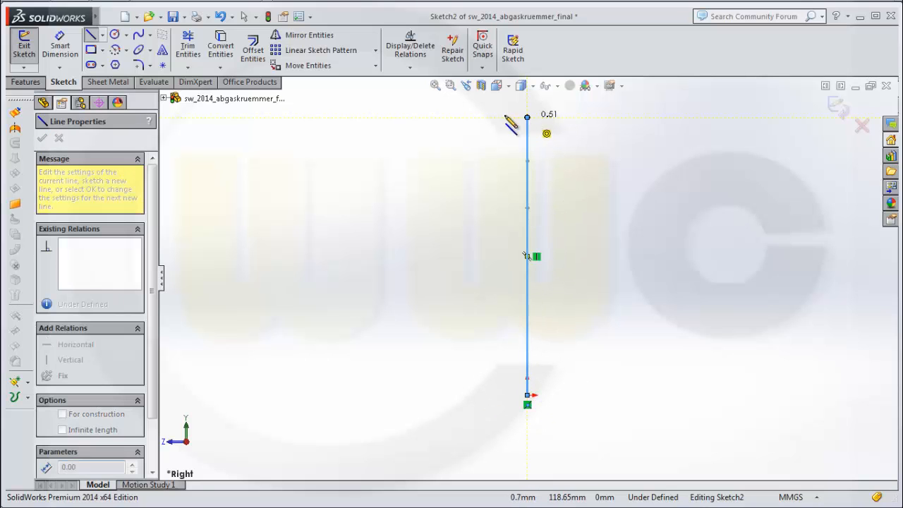
{"action": "left_click", "coordinate": [297, 117]}
{"action": "key", "text": "Escape"}
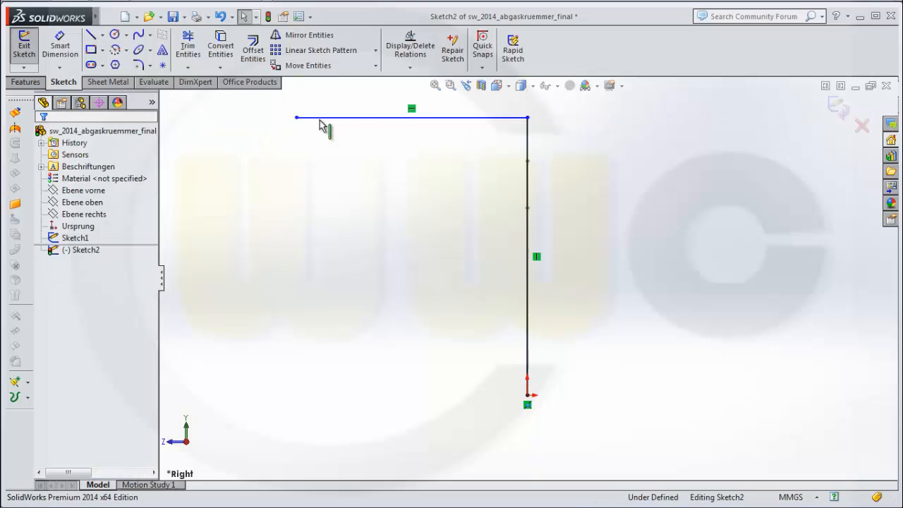
- Round the corner between the horizontal and vertical lines with a dimensioned 50 mm sketch fillet
{"action": "left_click", "coordinate": [139, 64]}
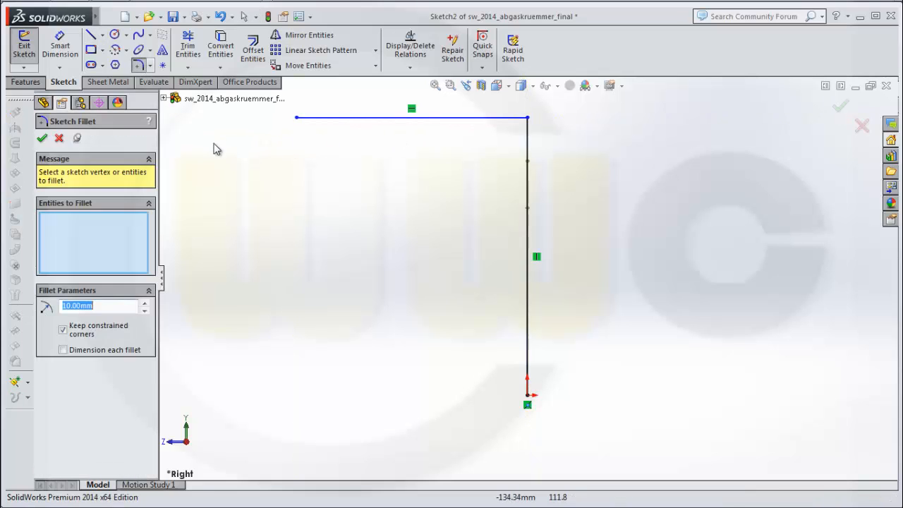
{"action": "type", "text": "50"}
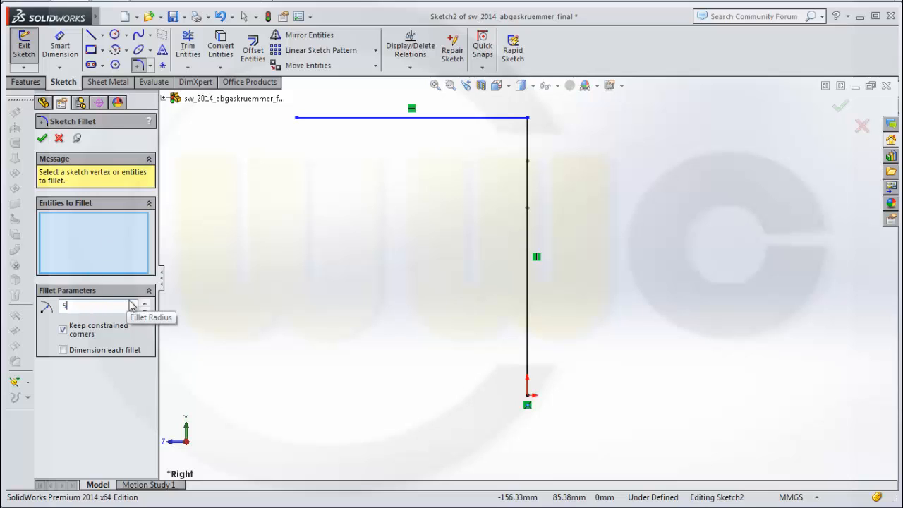
{"action": "left_click", "coordinate": [63, 350]}
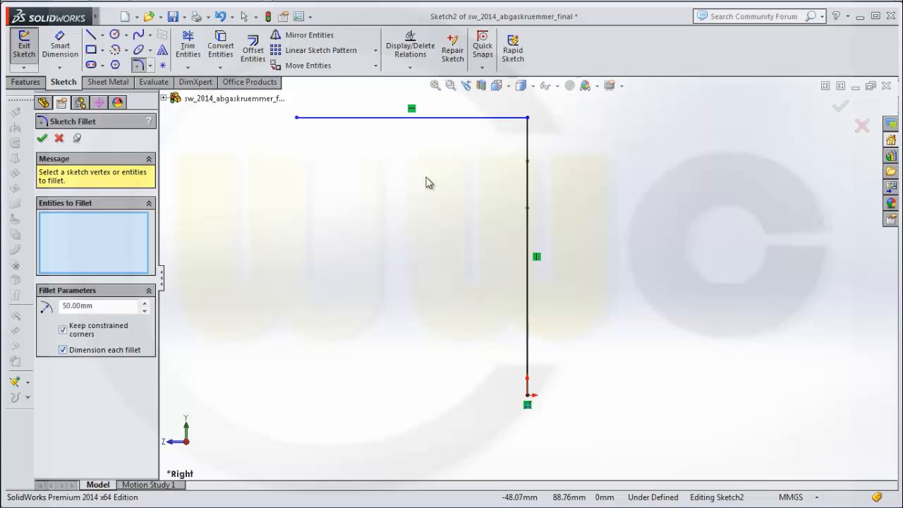
{"action": "left_click", "coordinate": [474, 120]}
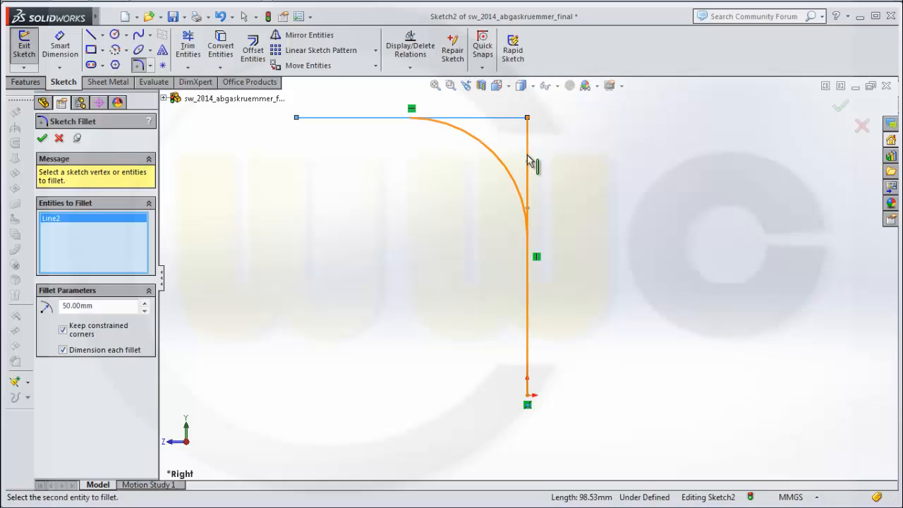
{"action": "left_click", "coordinate": [527, 159]}
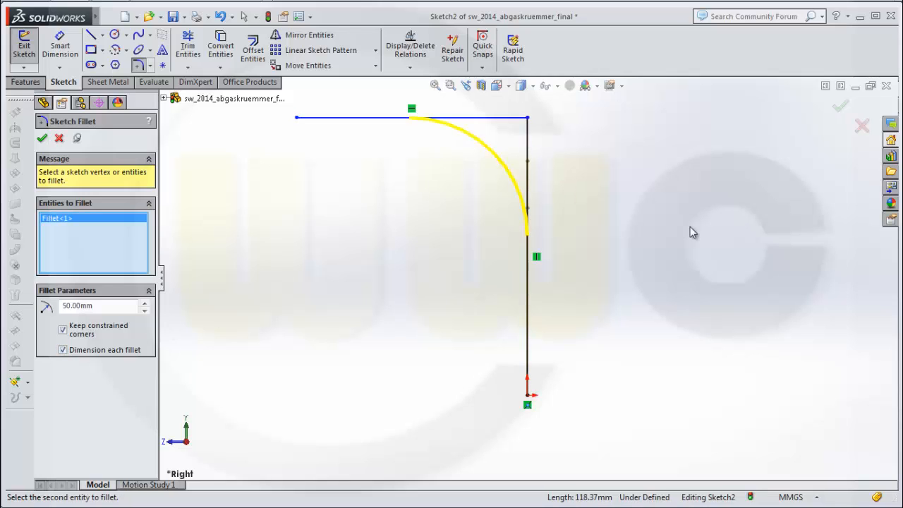
{"action": "left_click", "coordinate": [44, 138]}
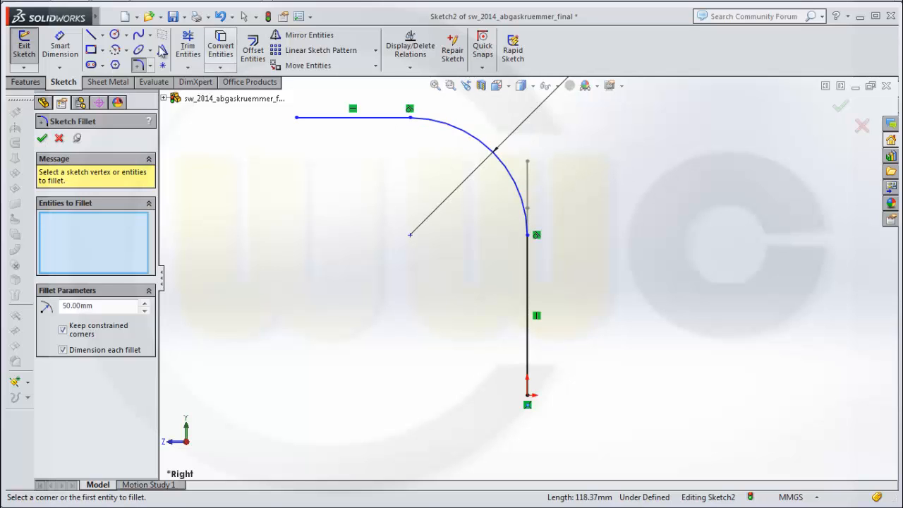
- Set the horizontal distance from the free end of the horizontal line to the vertical line to 55 mm
{"action": "left_click", "coordinate": [60, 47]}
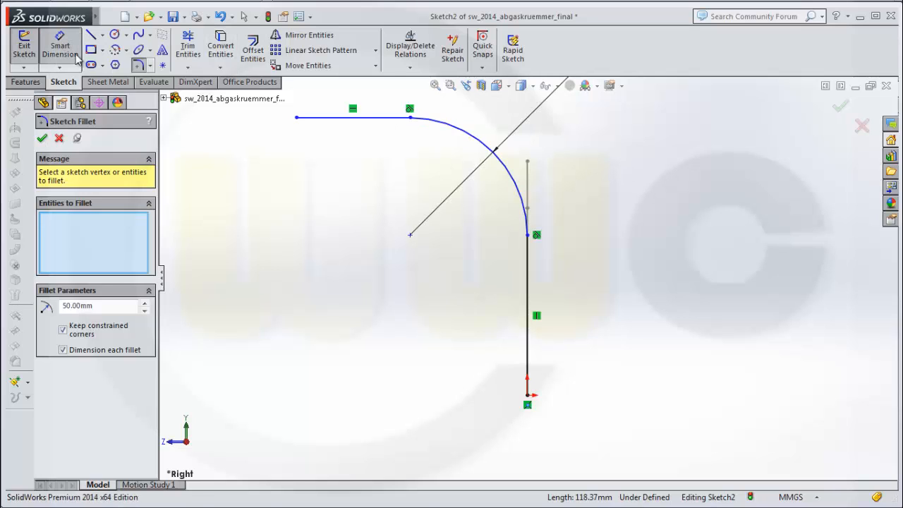
{"action": "left_click", "coordinate": [297, 118]}
{"action": "left_click", "coordinate": [528, 305]}
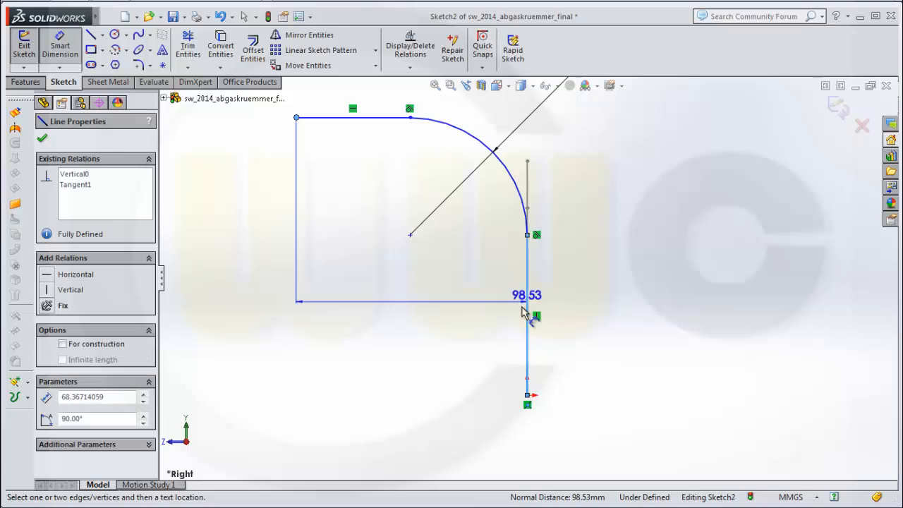
{"action": "left_click", "coordinate": [448, 349]}
{"action": "type", "text": "5"}
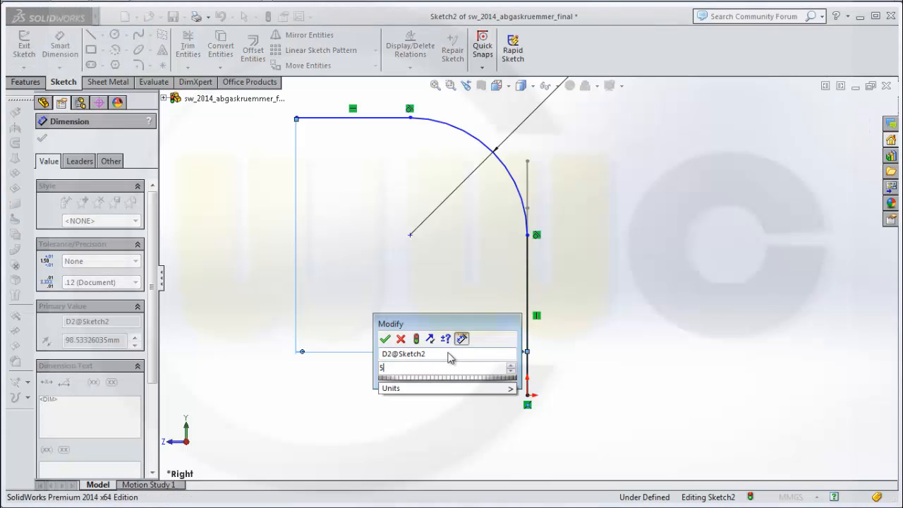
{"action": "type", "text": "5"}
{"action": "key", "text": "Return"}
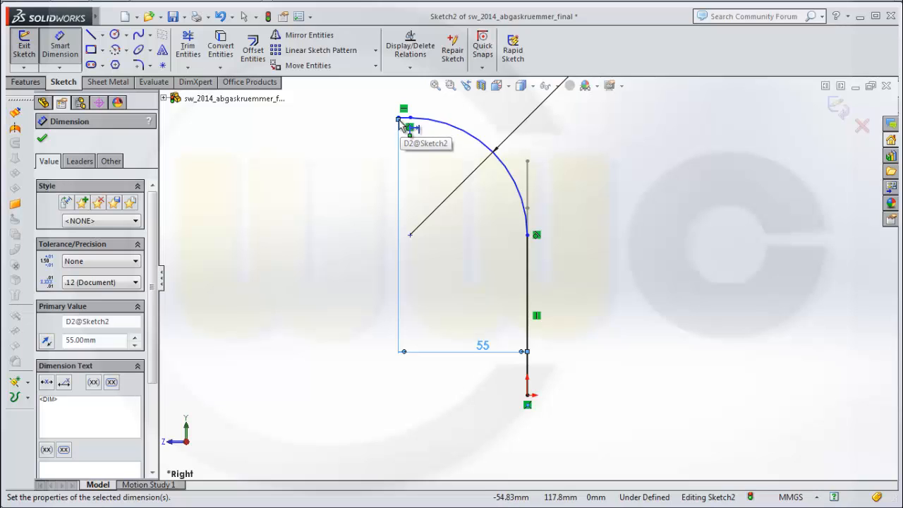
{"action": "left_click_drag", "start_coordinate": [399, 120], "coordinate": [527, 396]}
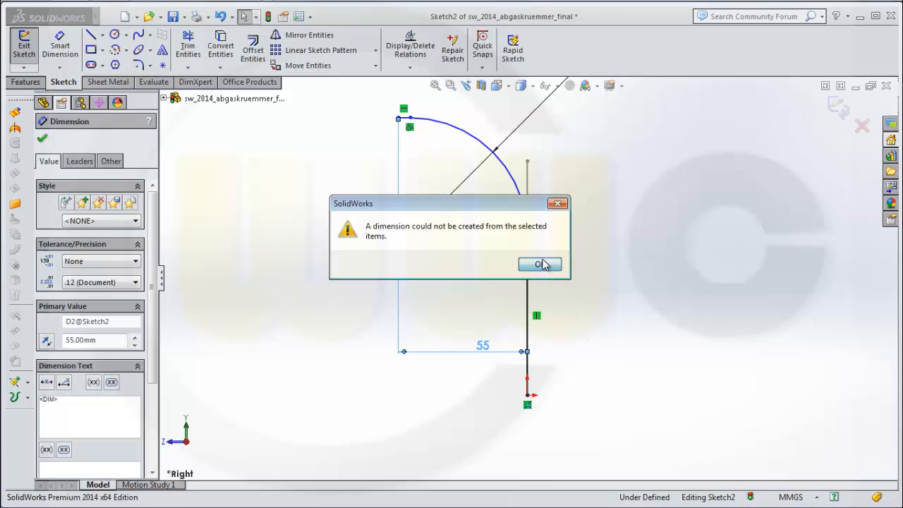
{"action": "left_click", "coordinate": [540, 264]}
{"action": "left_click", "coordinate": [42, 138]}
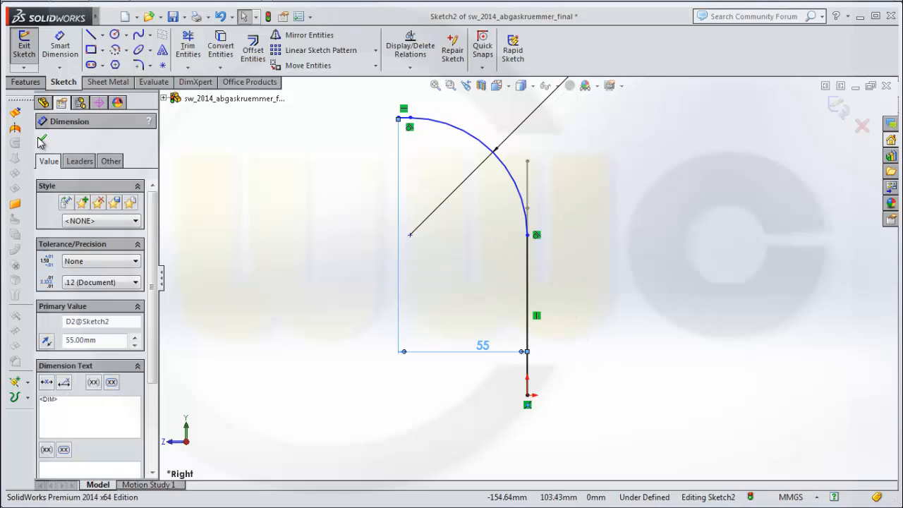
- Set the height from the origin to the free end of the horizontal line to 100 mm and close the sketch
{"action": "left_click", "coordinate": [61, 46]}
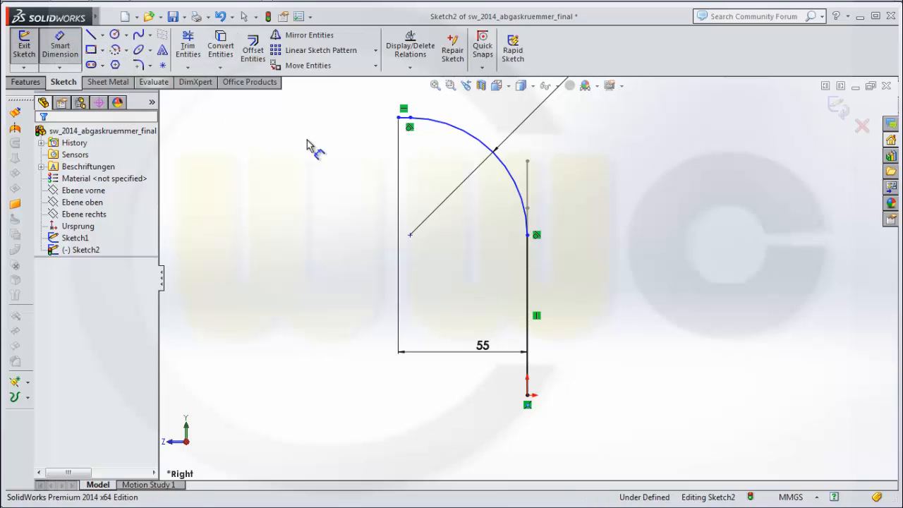
{"action": "left_click", "coordinate": [399, 117]}
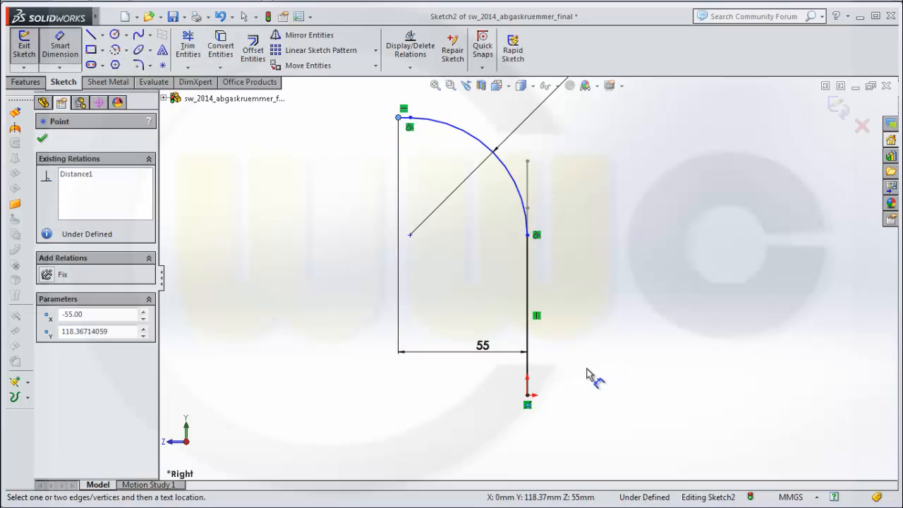
{"action": "left_click", "coordinate": [528, 396]}
{"action": "left_click", "coordinate": [685, 315]}
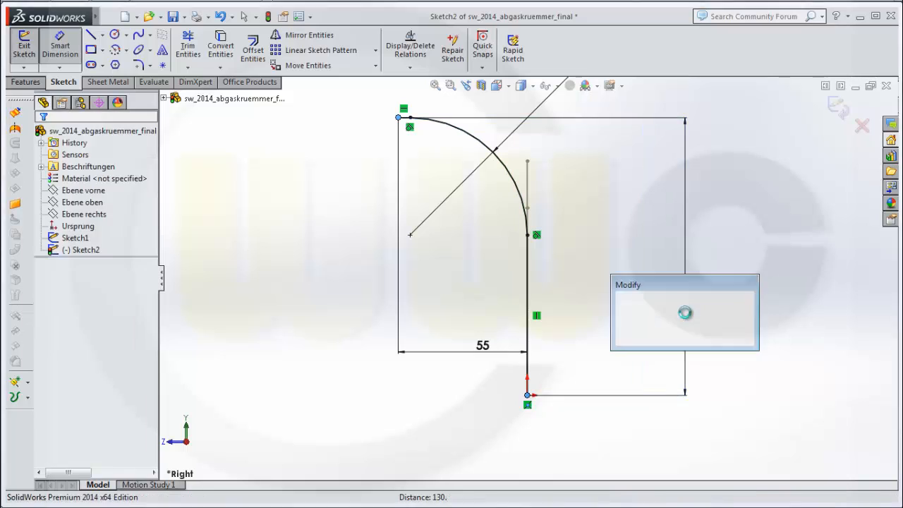
{"action": "type", "text": "100"}
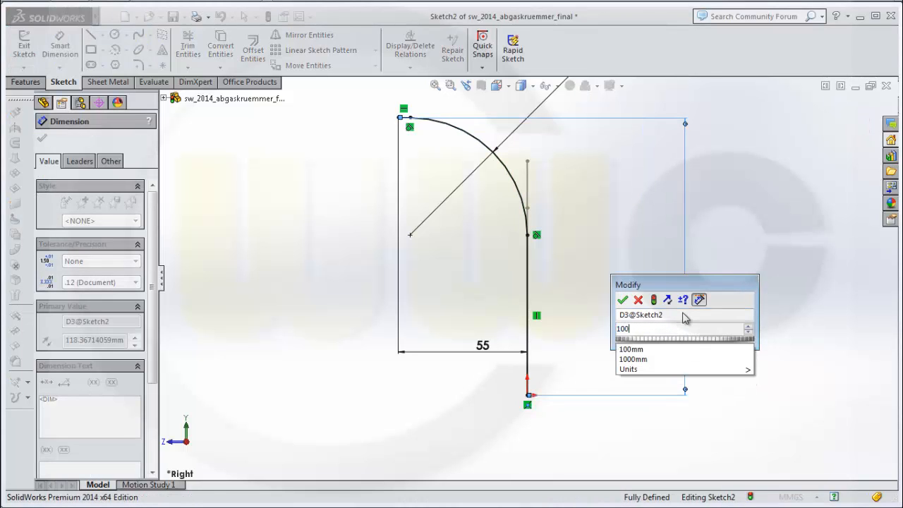
{"action": "key", "text": "Return"}
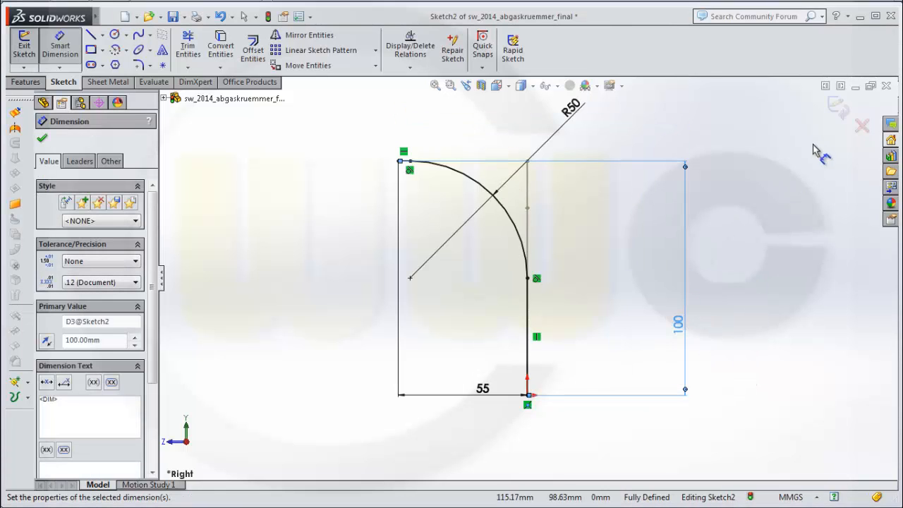
{"action": "left_click", "coordinate": [838, 106]}
- Create a projected curve with the sketch-on-sketch type from Sketch2 and Sketch1
{"action": "mouse_move", "coordinate": [802, 197]}
{"action": "middle_mouse_down"}
{"action": "mouse_move", "coordinate": [706, 242]}
{"action": "mouse_move", "coordinate": [639, 242]}
{"action": "mouse_move", "coordinate": [641, 260]}
{"action": "middle_mouse_up"}
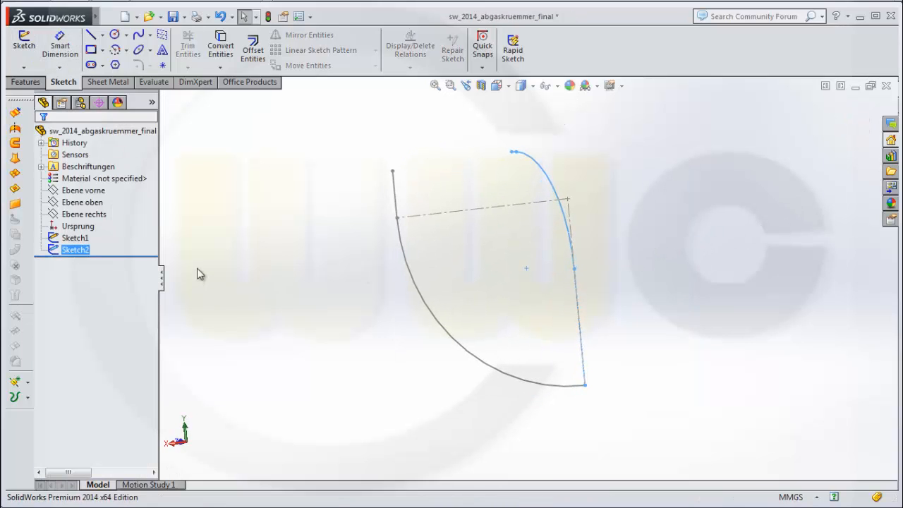
{"action": "left_click", "coordinate": [28, 398]}
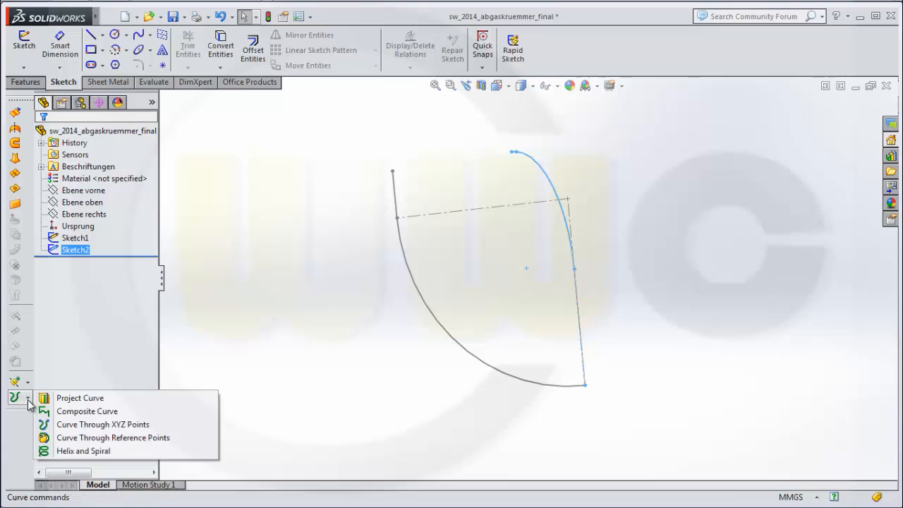
{"action": "left_click", "coordinate": [74, 401]}
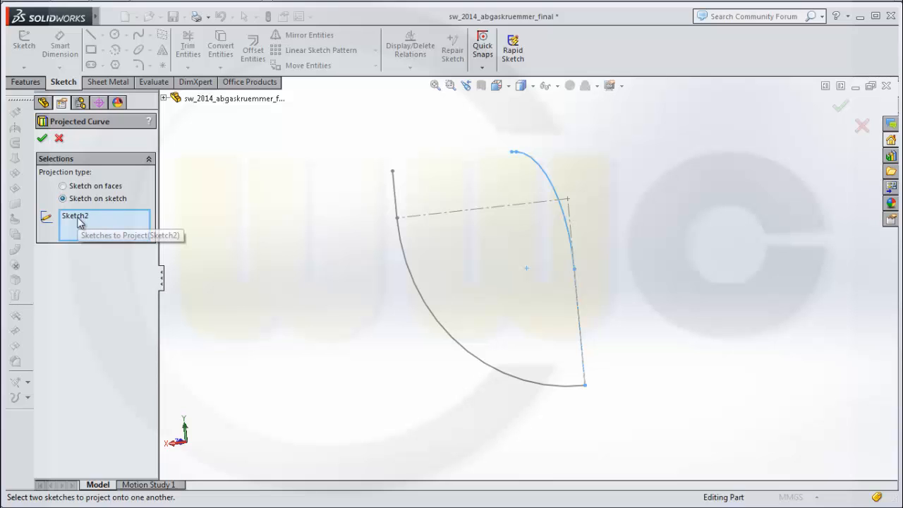
{"action": "left_click", "coordinate": [44, 103]}
{"action": "left_click", "coordinate": [210, 205]}
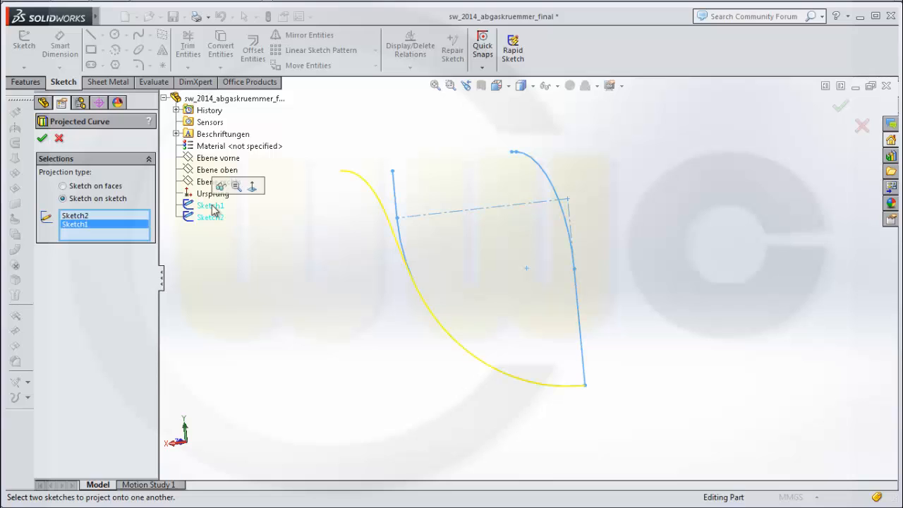
{"action": "left_click", "coordinate": [43, 139]}
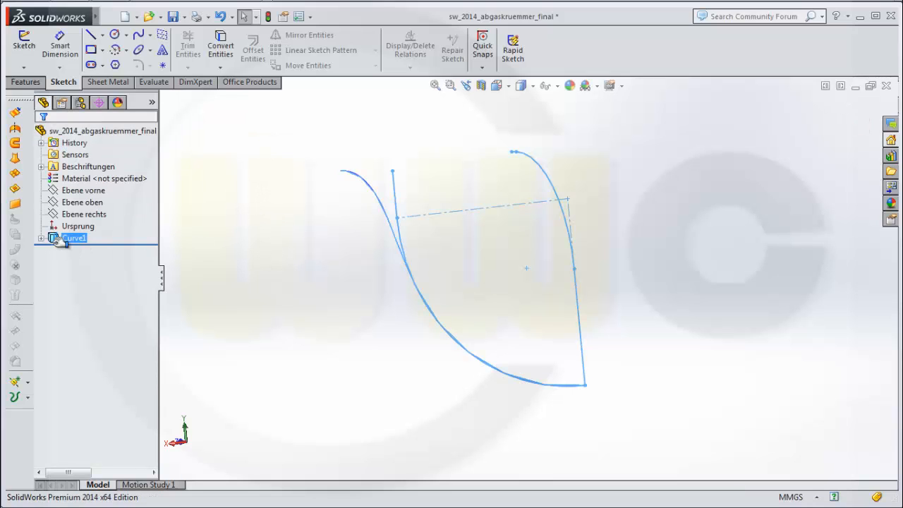
- Show the two source sketches, Sketch1 and Sketch2, nested under the projected curve
{"action": "left_click", "coordinate": [41, 238]}
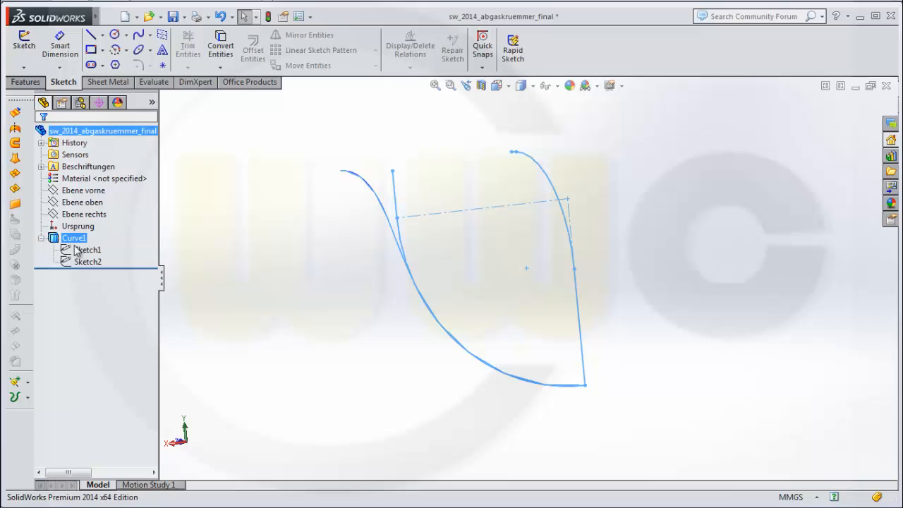
{"action": "left_click", "coordinate": [88, 250]}
{"action": "right_click", "coordinate": [91, 251]}
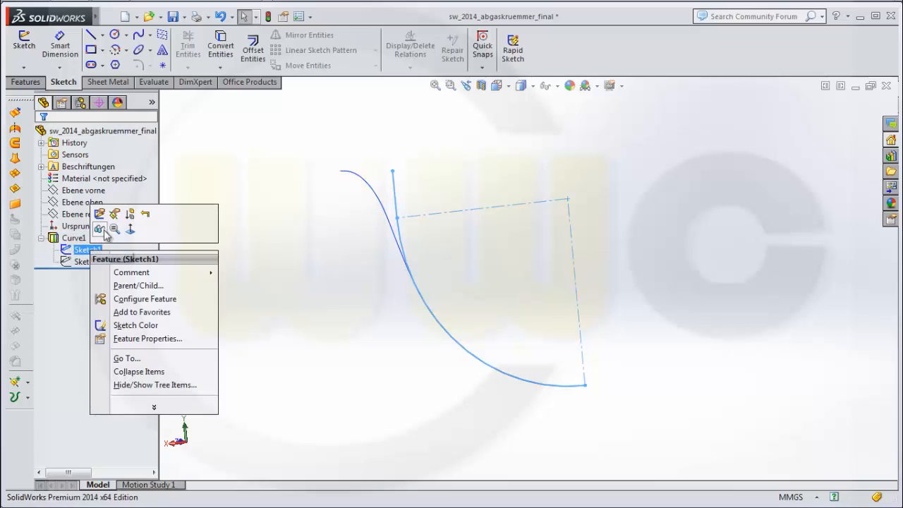
{"action": "left_click", "coordinate": [99, 230]}
{"action": "left_click", "coordinate": [87, 261]}
{"action": "right_click", "coordinate": [90, 261]}
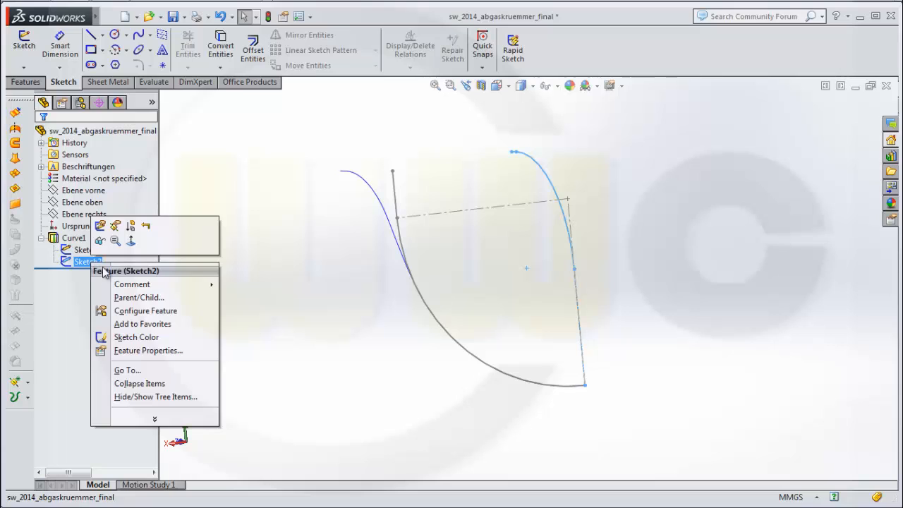
{"action": "left_click", "coordinate": [100, 242]}
- Hide both source sketches of the projected curve so only the 3D curve is displayed
{"action": "right_click", "coordinate": [97, 250]}
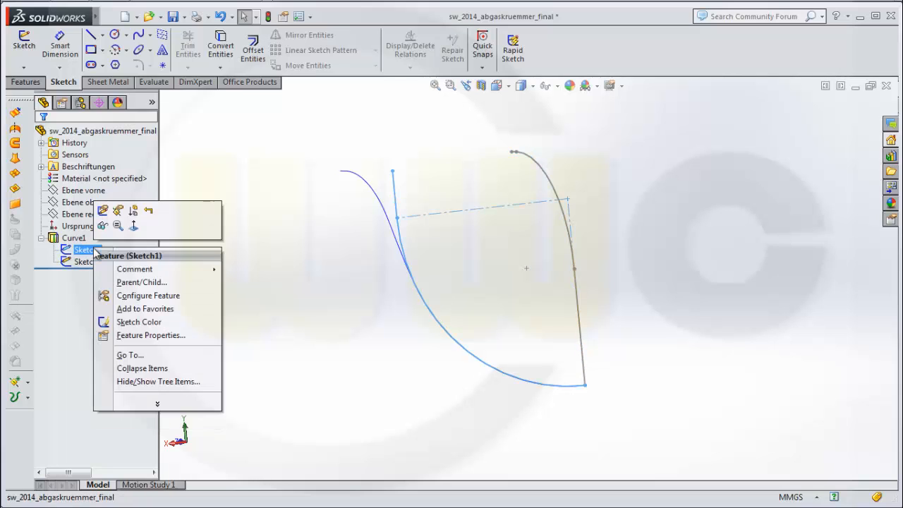
{"action": "left_click", "coordinate": [103, 227]}
{"action": "right_click", "coordinate": [99, 262]}
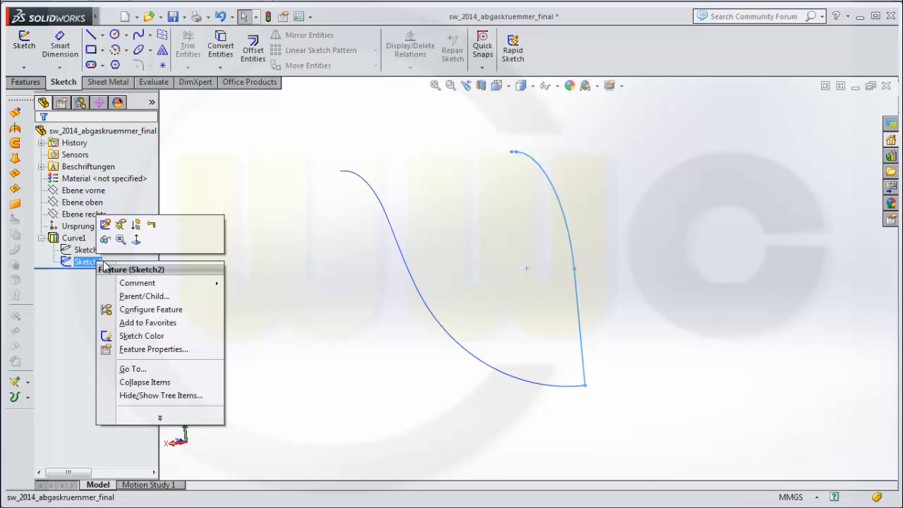
{"action": "left_click", "coordinate": [105, 239]}
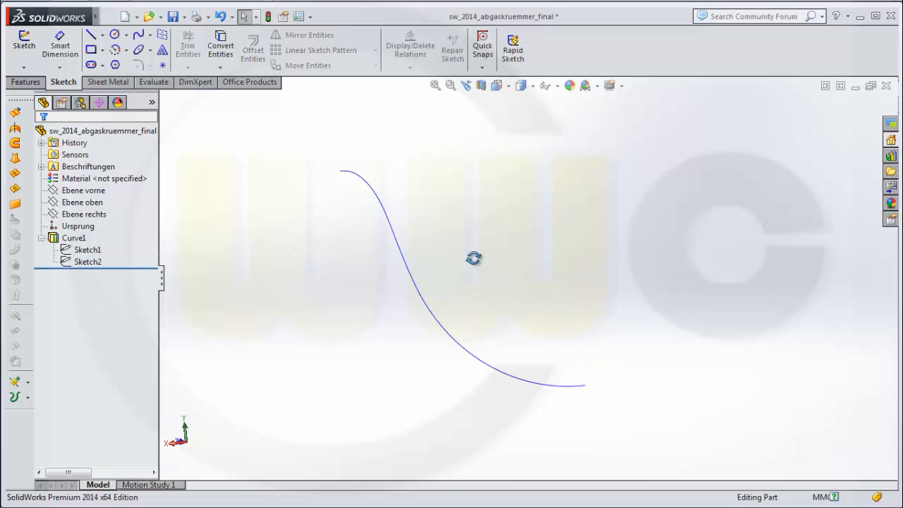
- Start a sketch on the right plane (Ebene rechts) and draw a circle about 67 mm in diameter centred on the origin
{"action": "mouse_move", "coordinate": [473, 258]}
{"action": "middle_mouse_down"}
{"action": "mouse_move", "coordinate": [403, 270]}
{"action": "mouse_move", "coordinate": [484, 296]}
{"action": "mouse_move", "coordinate": [417, 282]}
{"action": "mouse_move", "coordinate": [419, 266]}
{"action": "mouse_move", "coordinate": [491, 288]}
{"action": "mouse_move", "coordinate": [468, 280]}
{"action": "mouse_move", "coordinate": [425, 302]}
{"action": "mouse_move", "coordinate": [395, 292]}
{"action": "middle_mouse_up"}
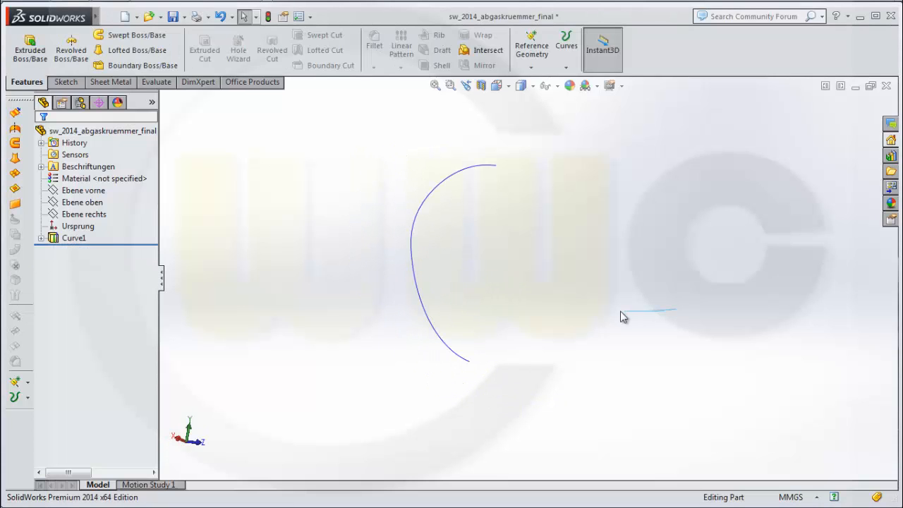
{"action": "middle_click_drag", "start_coordinate": [618, 313], "coordinate": [616, 338]}
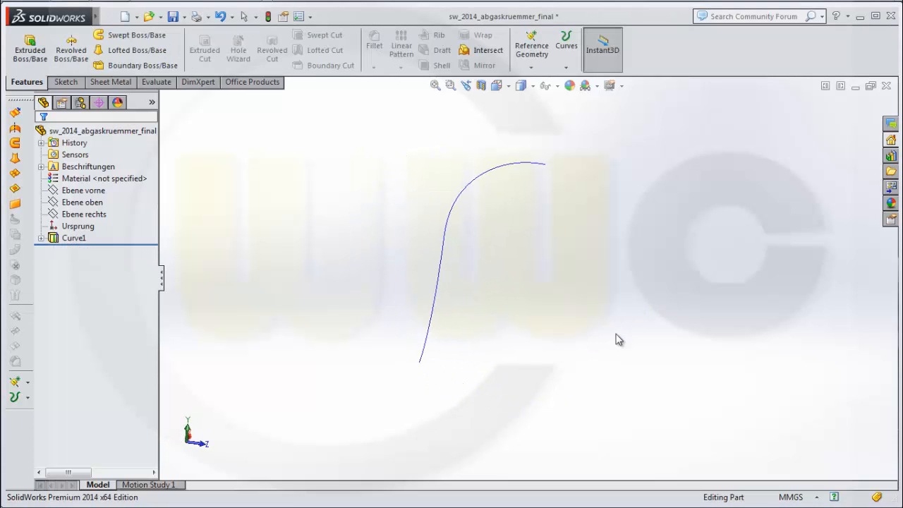
{"action": "middle_click_drag", "start_coordinate": [369, 282], "coordinate": [382, 258]}
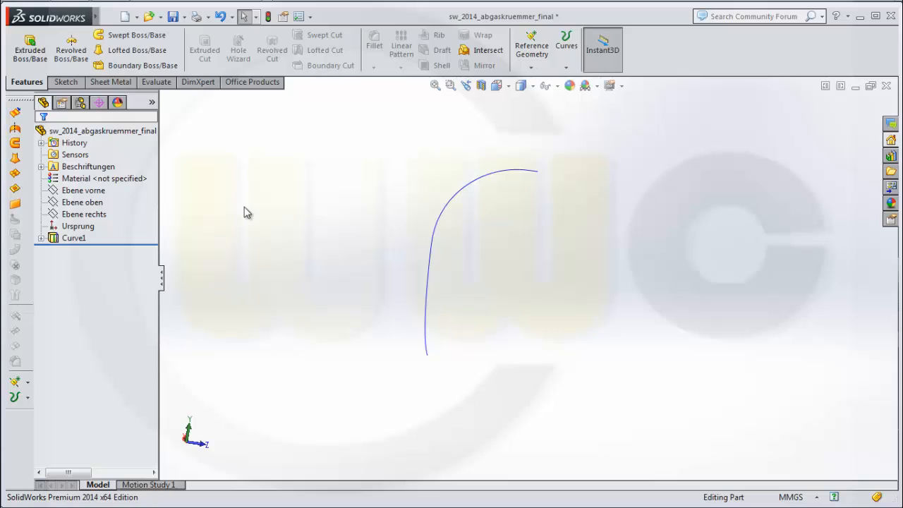
{"action": "left_click", "coordinate": [66, 82]}
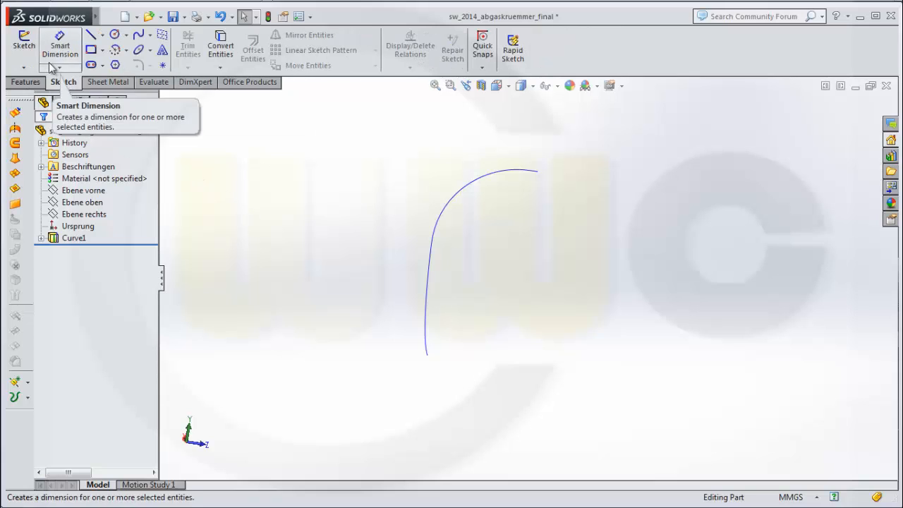
{"action": "left_click", "coordinate": [24, 45]}
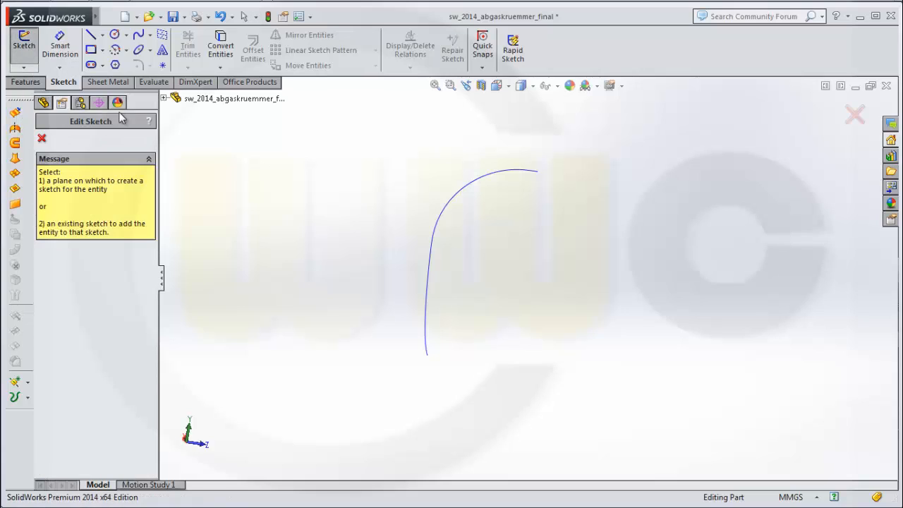
{"action": "left_click", "coordinate": [43, 103]}
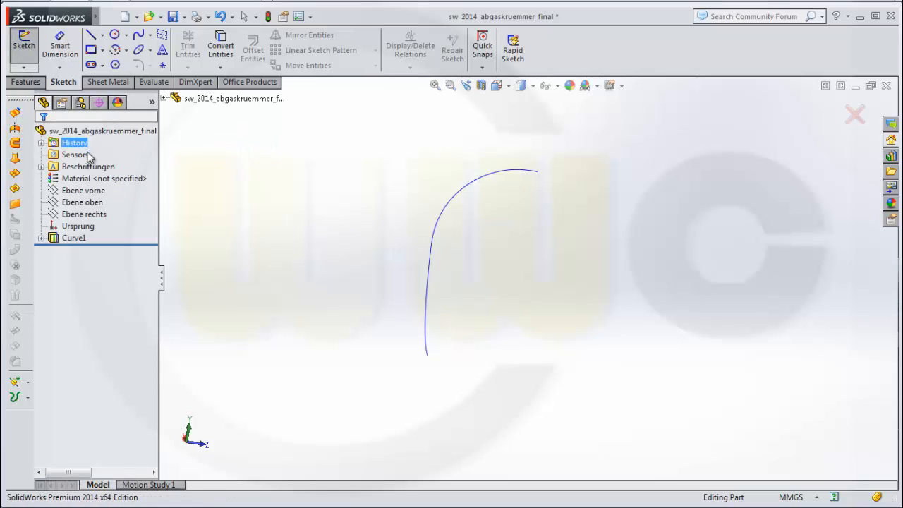
{"action": "left_click", "coordinate": [90, 214]}
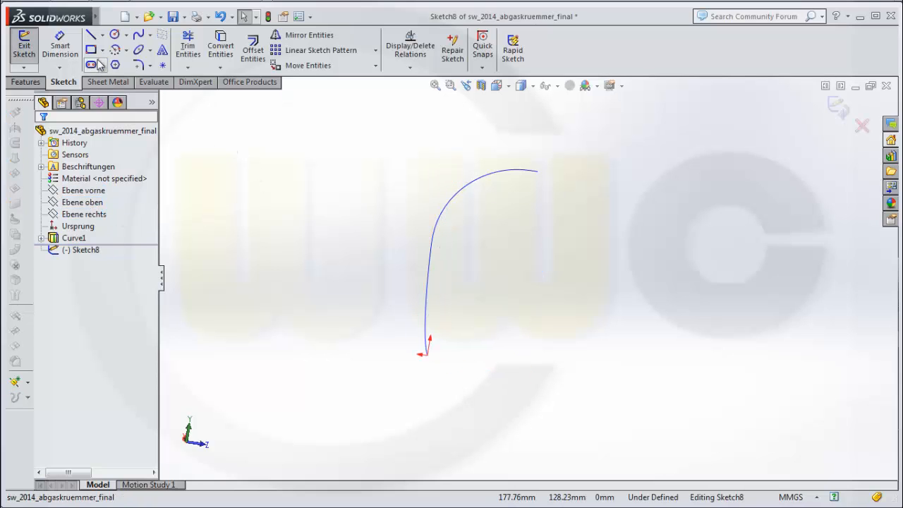
{"action": "left_click", "coordinate": [114, 34]}
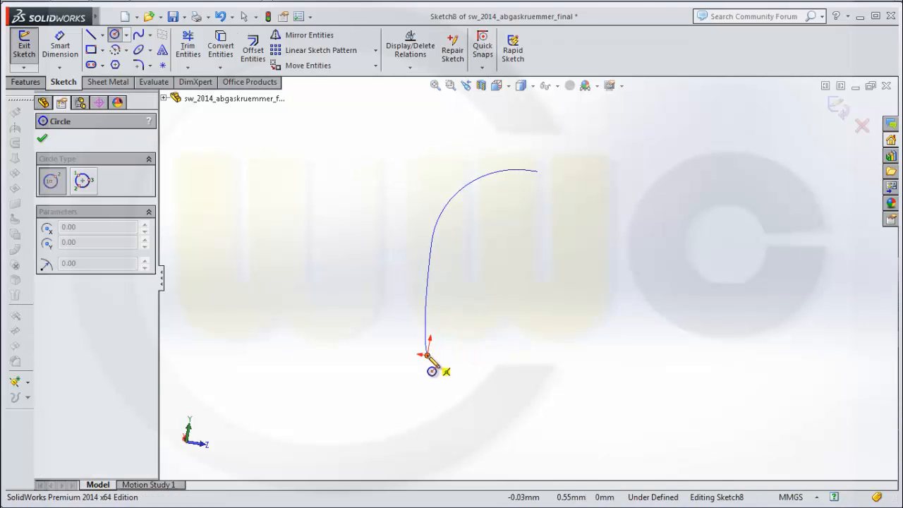
{"action": "left_click", "coordinate": [426, 355]}
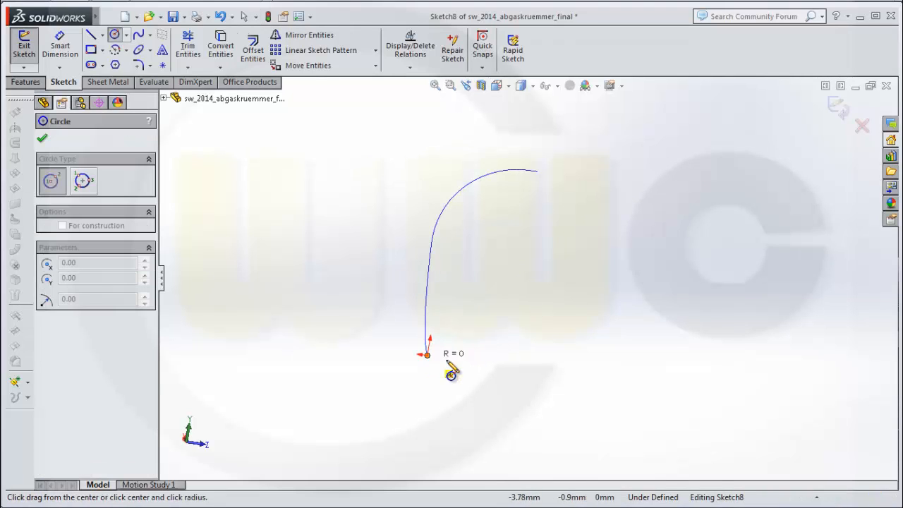
{"action": "left_click", "coordinate": [484, 363]}
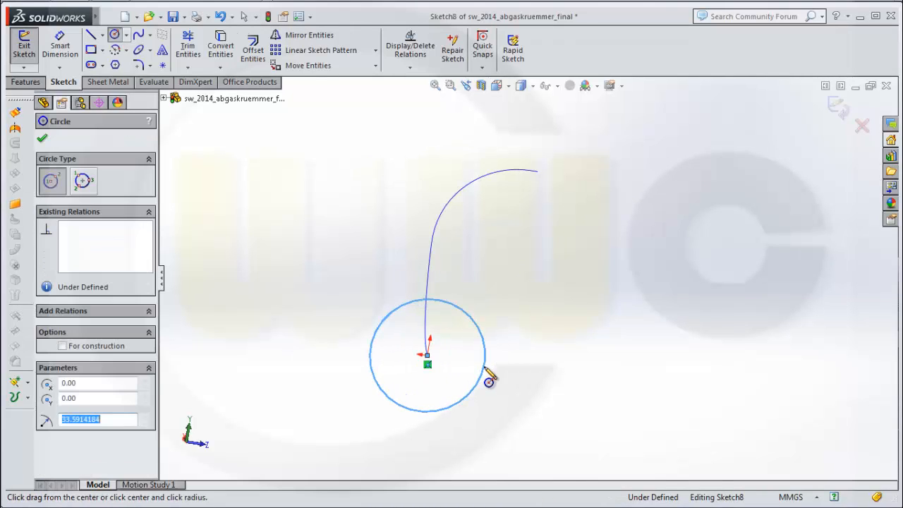
- Dimension the circle's diameter to 50 mm and close the sketch
{"action": "left_click", "coordinate": [60, 46]}
{"action": "left_click", "coordinate": [467, 316]}
{"action": "left_click", "coordinate": [444, 323]}
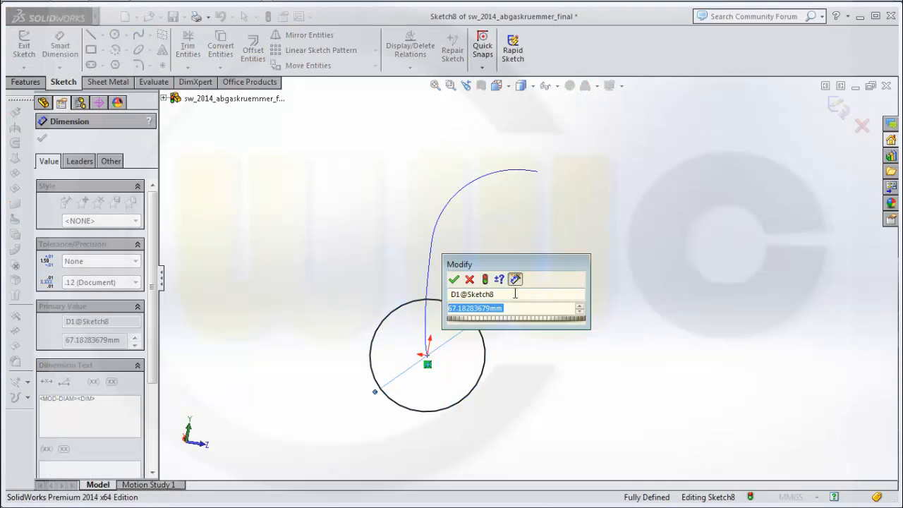
{"action": "type", "text": "50"}
{"action": "key", "text": "Return"}
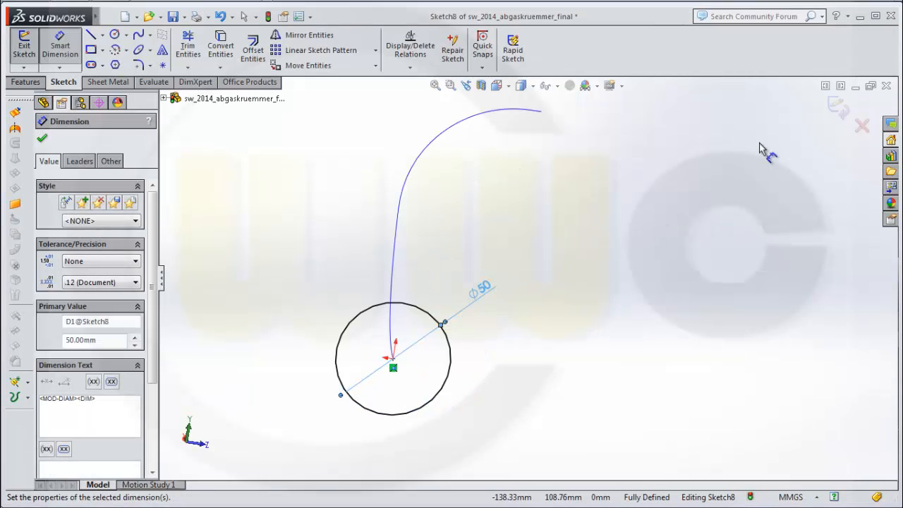
{"action": "left_click", "coordinate": [838, 108]}
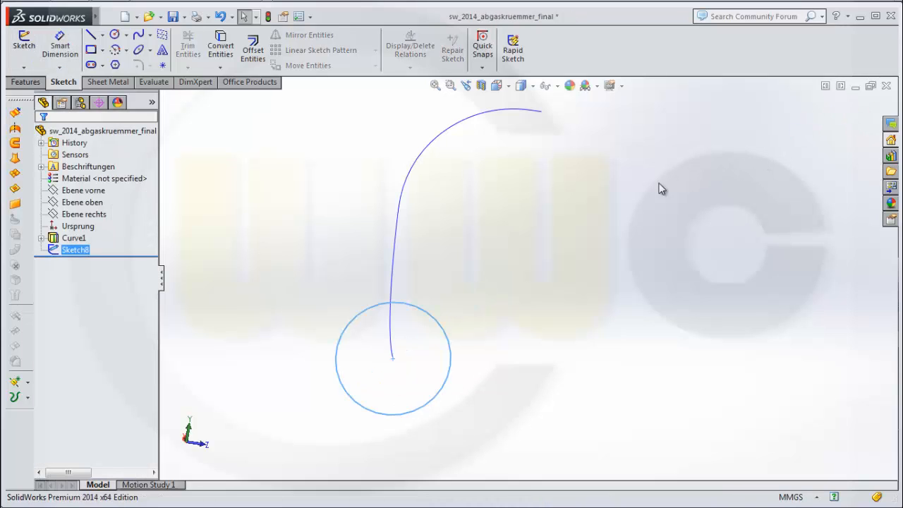
- Extrude the circle as a 269 mm blind boss in the reversed direction, away from the curve
{"action": "middle_click_drag", "start_coordinate": [662, 188], "coordinate": [454, 236]}
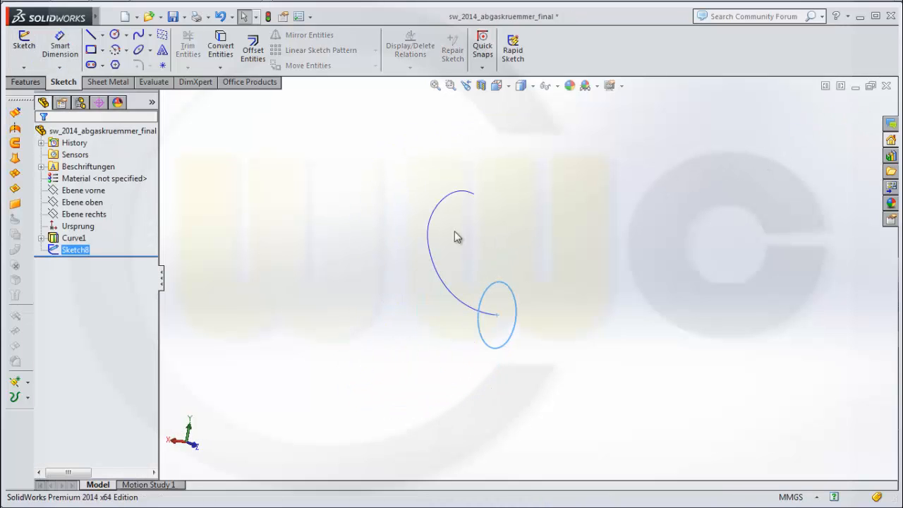
{"action": "left_click", "coordinate": [14, 83]}
{"action": "left_click", "coordinate": [30, 48]}
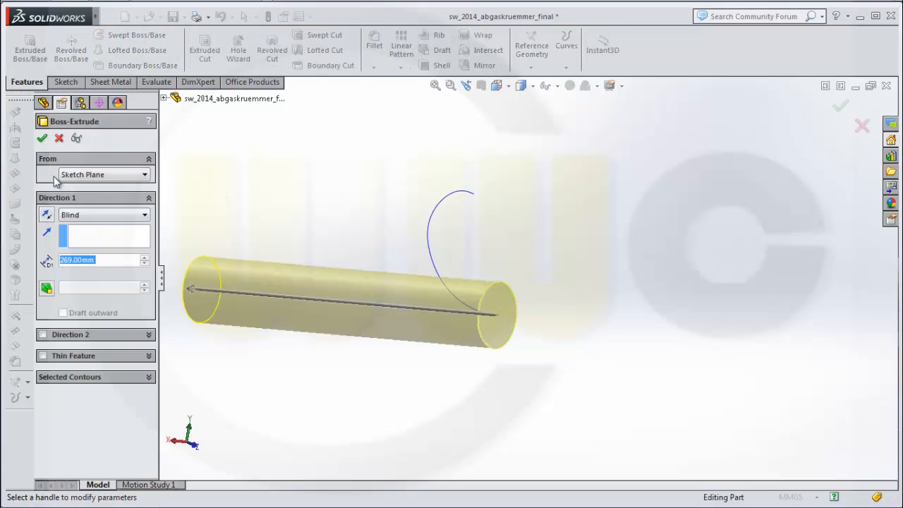
{"action": "left_click", "coordinate": [47, 215]}
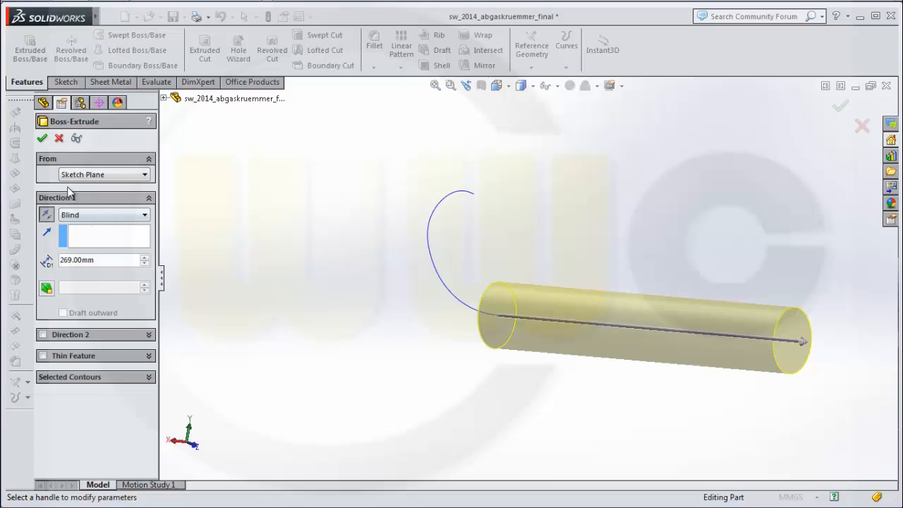
{"action": "left_click", "coordinate": [42, 139]}
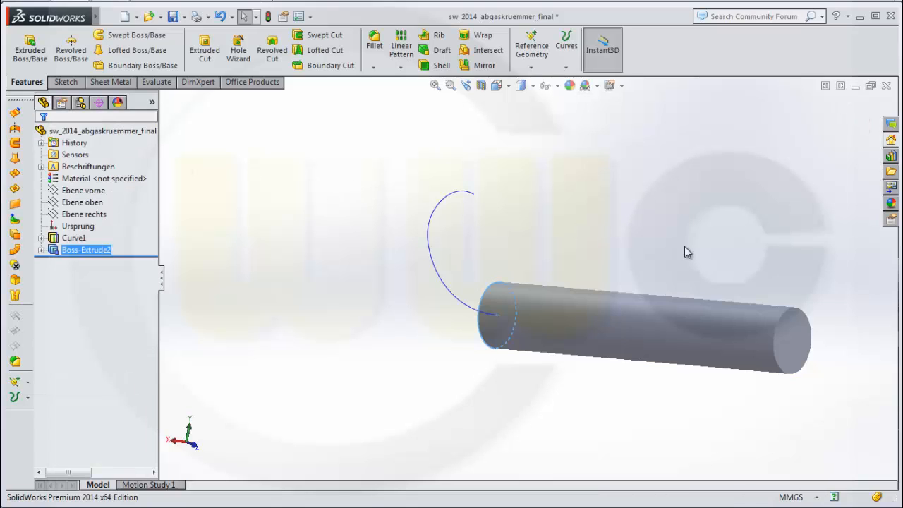
- Switch the model's display style to shaded with edges
{"action": "middle_click_drag", "start_coordinate": [681, 252], "coordinate": [582, 281]}
{"action": "left_click", "coordinate": [509, 87]}
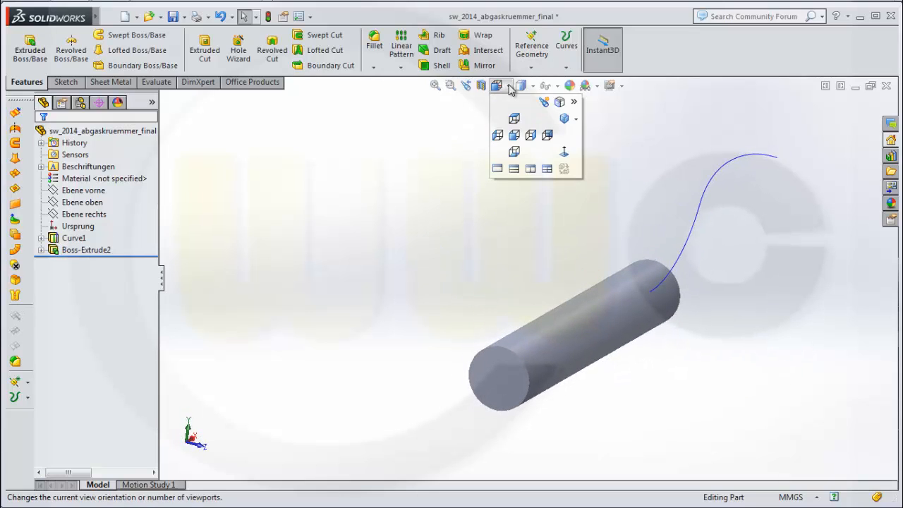
{"action": "mouse_move", "coordinate": [519, 93]}
{"action": "left_click", "coordinate": [526, 102]}
{"action": "mouse_move", "coordinate": [540, 216]}
{"action": "middle_mouse_down"}
{"action": "mouse_move", "coordinate": [529, 218]}
{"action": "mouse_move", "coordinate": [651, 232]}
{"action": "mouse_move", "coordinate": [691, 226]}
{"action": "middle_mouse_up"}
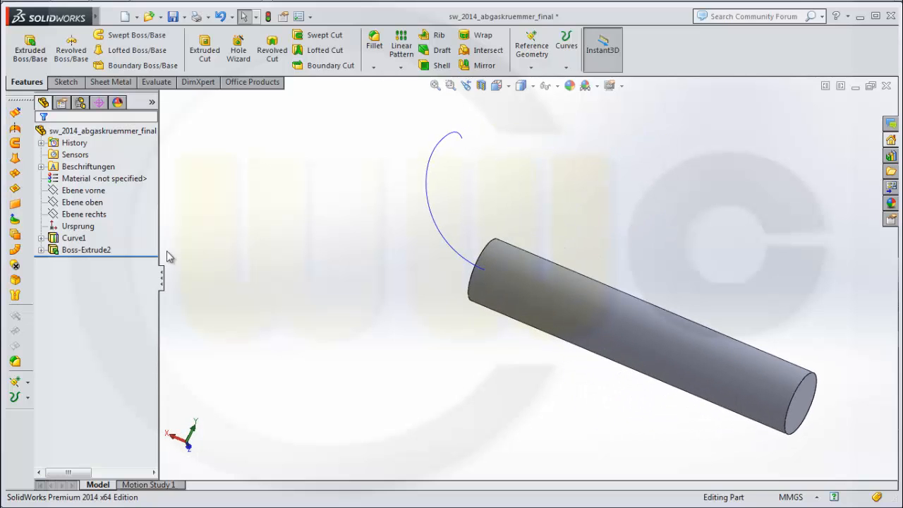
- Create a reference plane offset 55 mm from the front plane (Ebene vorne), on the side of the curve's free end
{"action": "middle_click_drag", "start_coordinate": [430, 306], "coordinate": [371, 315]}
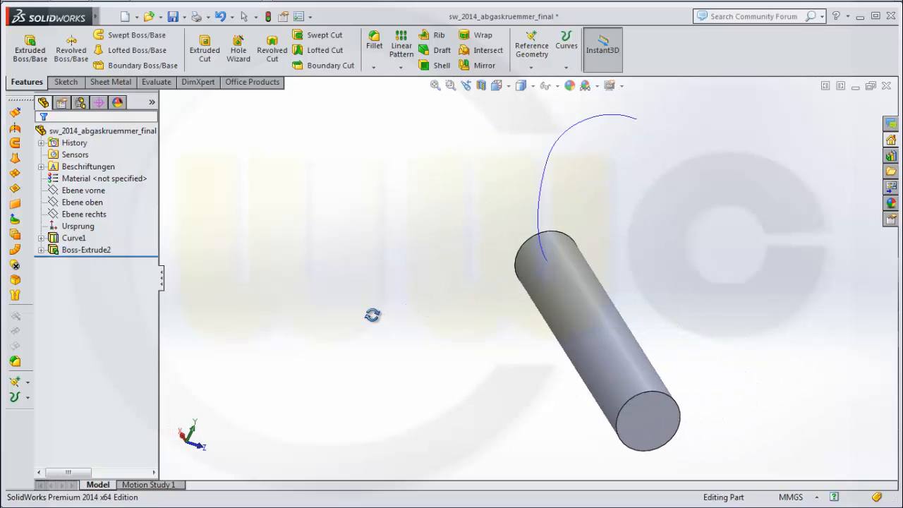
{"action": "middle_click_drag", "start_coordinate": [676, 236], "coordinate": [646, 230]}
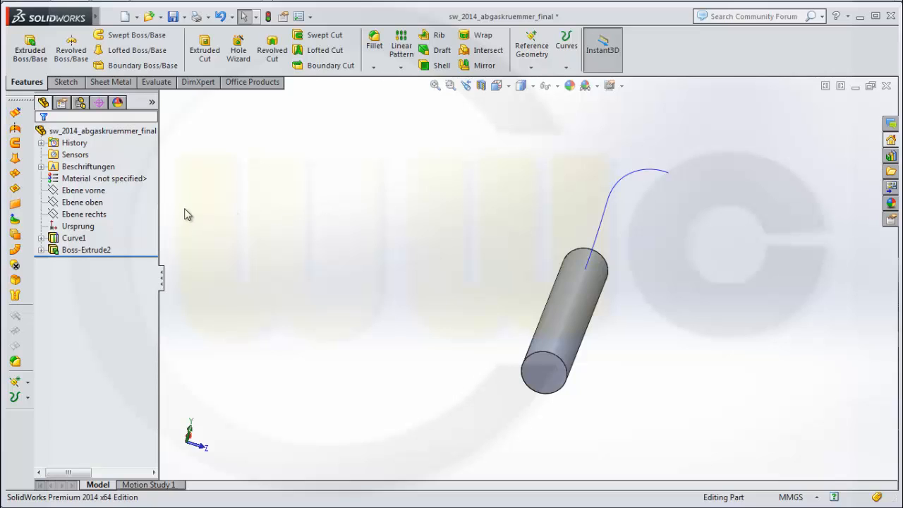
{"action": "left_click", "coordinate": [533, 68]}
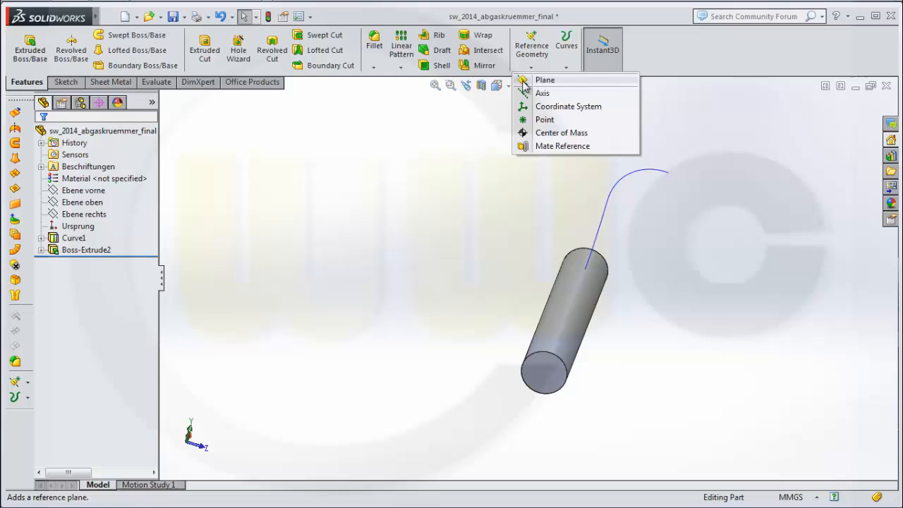
{"action": "left_click", "coordinate": [541, 80]}
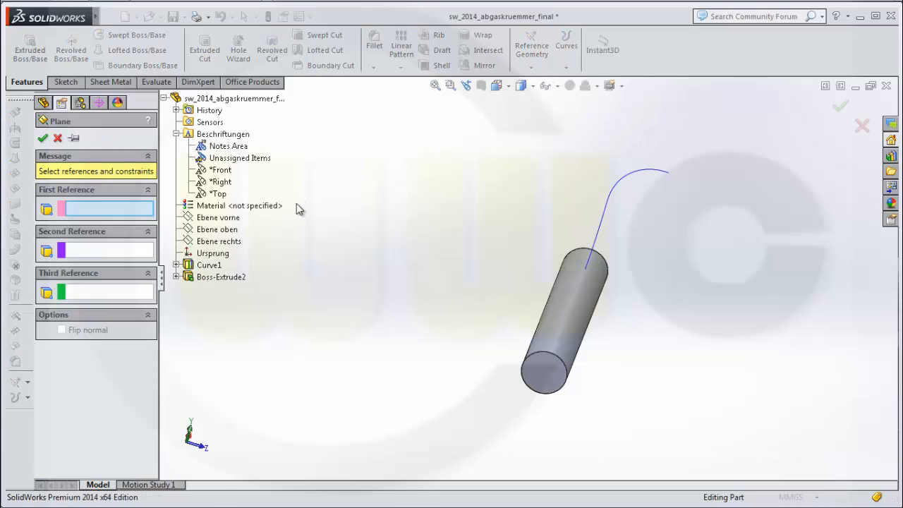
{"action": "left_click", "coordinate": [230, 220]}
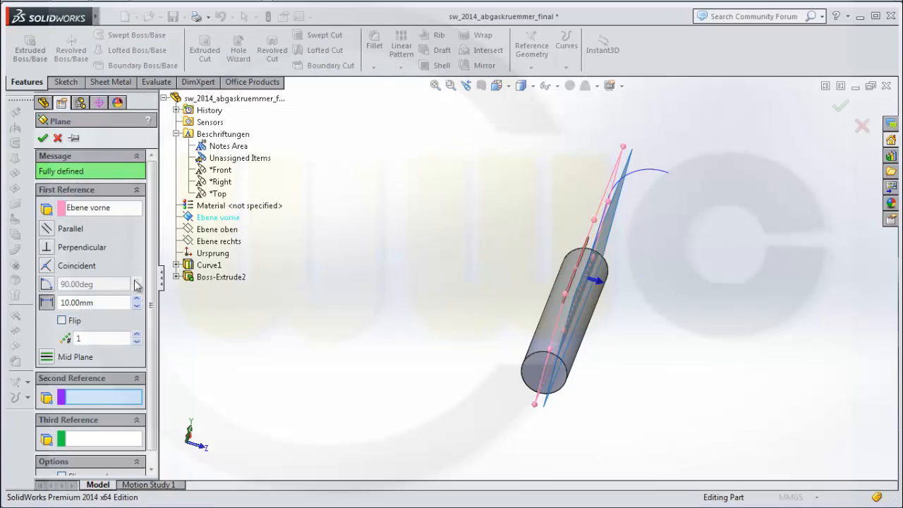
{"action": "left_click", "coordinate": [111, 303]}
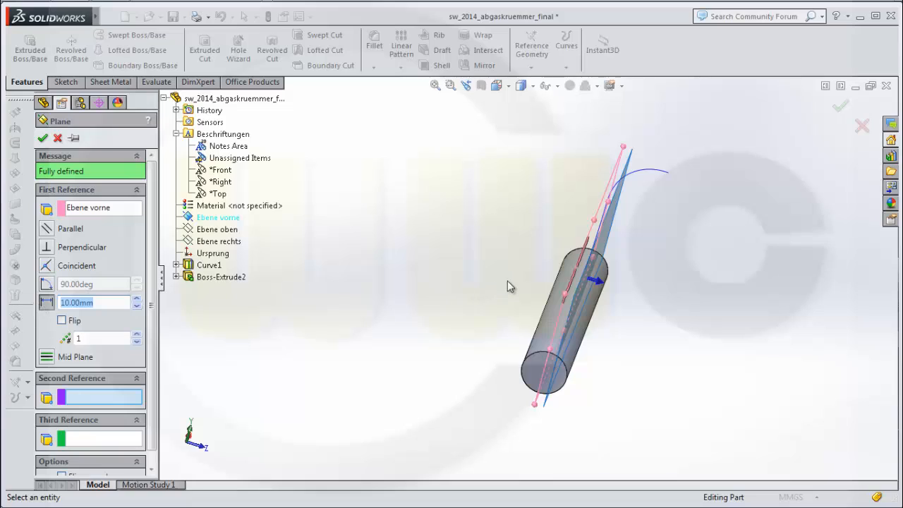
{"action": "type", "text": "55"}
{"action": "key", "text": "Return"}
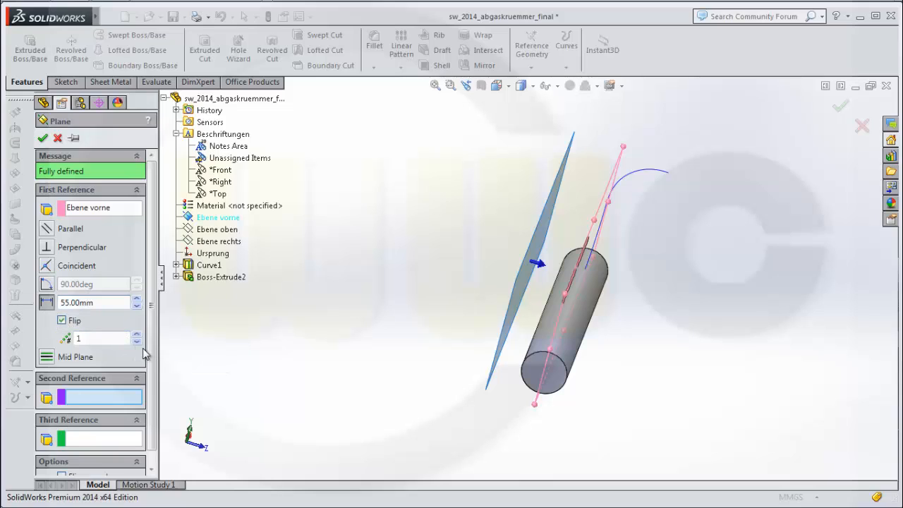
{"action": "left_click", "coordinate": [62, 321]}
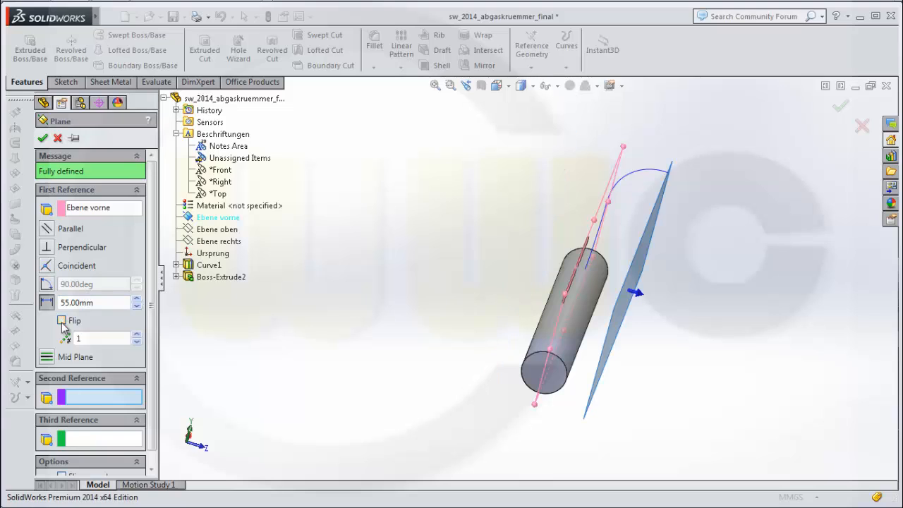
{"action": "left_click", "coordinate": [42, 138]}
- Create a reference point by projecting the curve's free endpoint onto the new offset plane
{"action": "mouse_move", "coordinate": [393, 237]}
{"action": "middle_mouse_down"}
{"action": "mouse_move", "coordinate": [371, 191]}
{"action": "mouse_move", "coordinate": [405, 200]}
{"action": "mouse_move", "coordinate": [428, 232]}
{"action": "mouse_move", "coordinate": [373, 216]}
{"action": "mouse_move", "coordinate": [387, 222]}
{"action": "middle_mouse_up"}
{"action": "middle_click_drag", "start_coordinate": [752, 165], "coordinate": [748, 172], "text": "ctrl"}
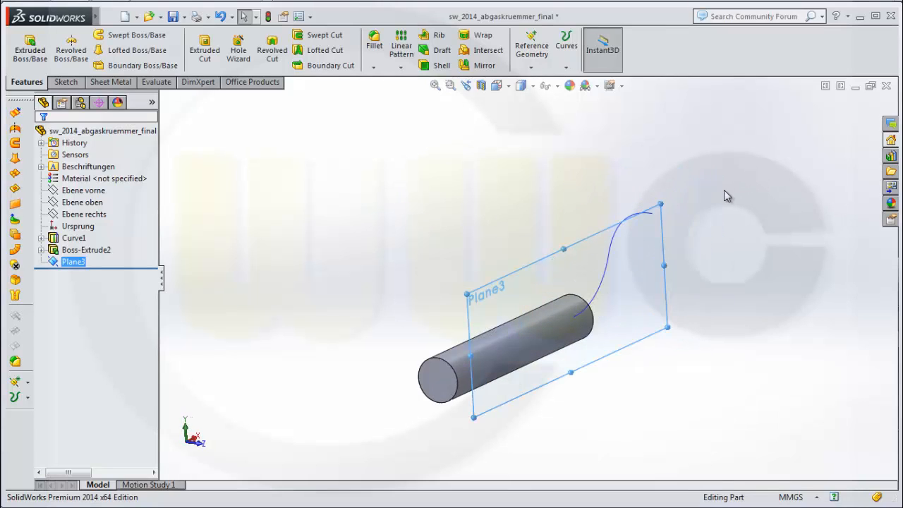
{"action": "left_click", "coordinate": [506, 153]}
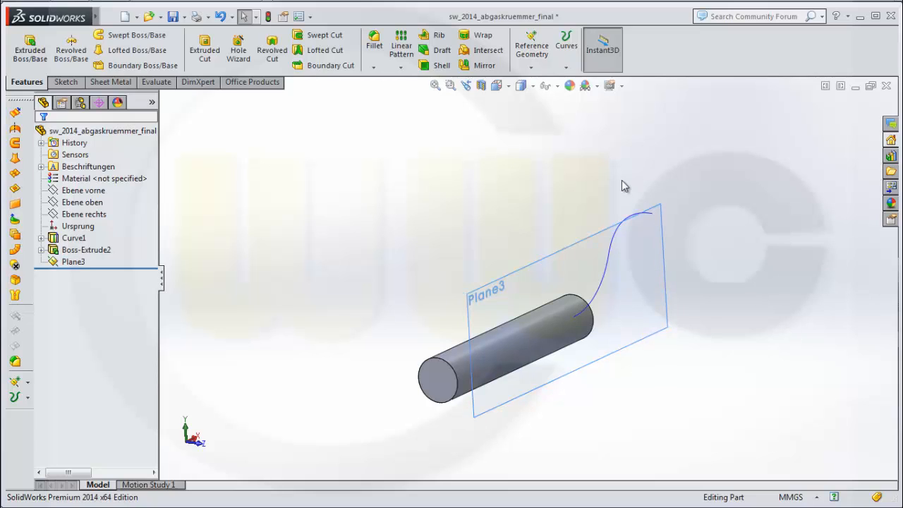
{"action": "left_click", "coordinate": [531, 68]}
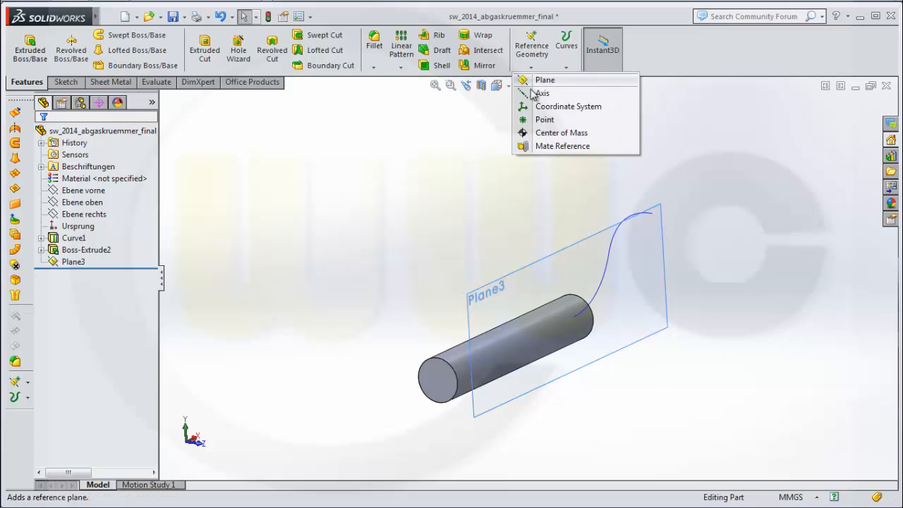
{"action": "left_click", "coordinate": [536, 120]}
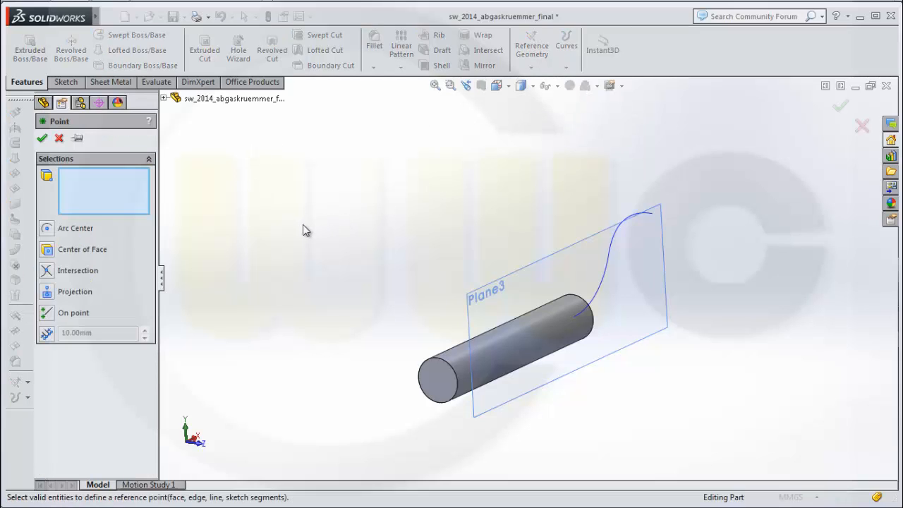
{"action": "left_click", "coordinate": [652, 215]}
{"action": "left_click", "coordinate": [597, 235]}
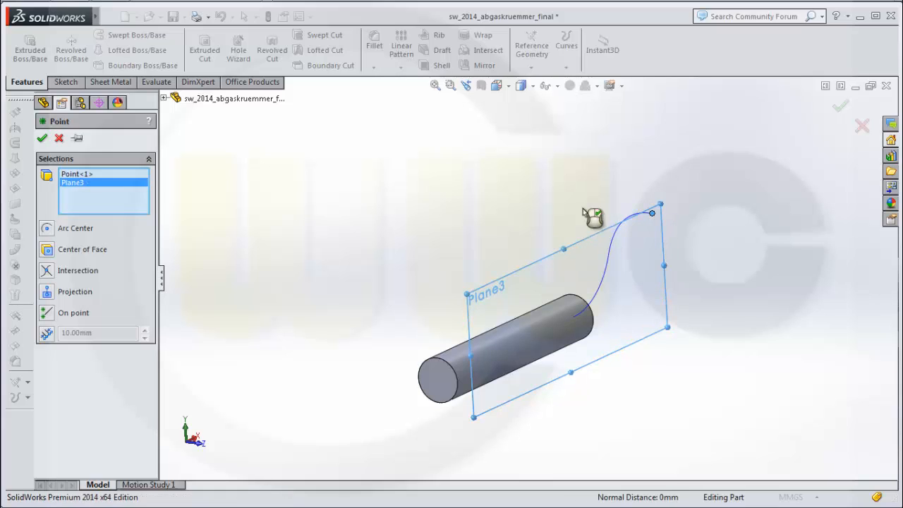
{"action": "left_click", "coordinate": [48, 293]}
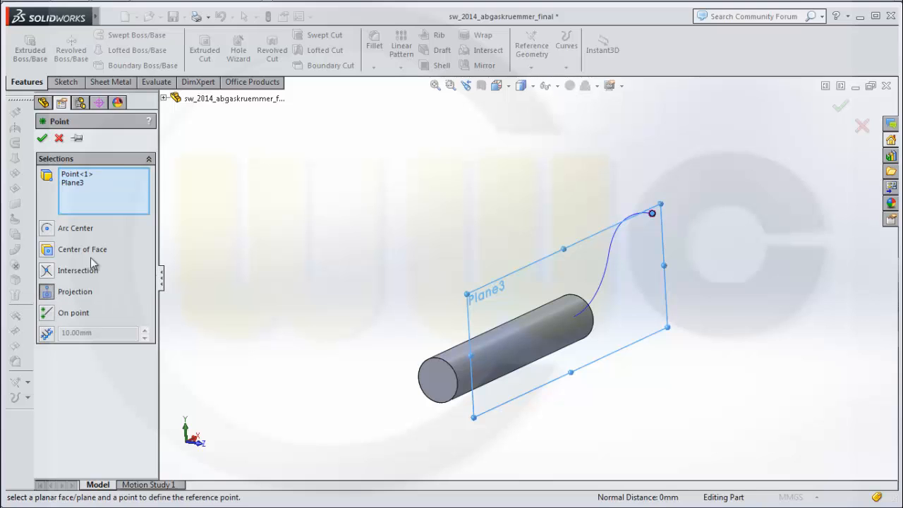
{"action": "left_click", "coordinate": [42, 138]}
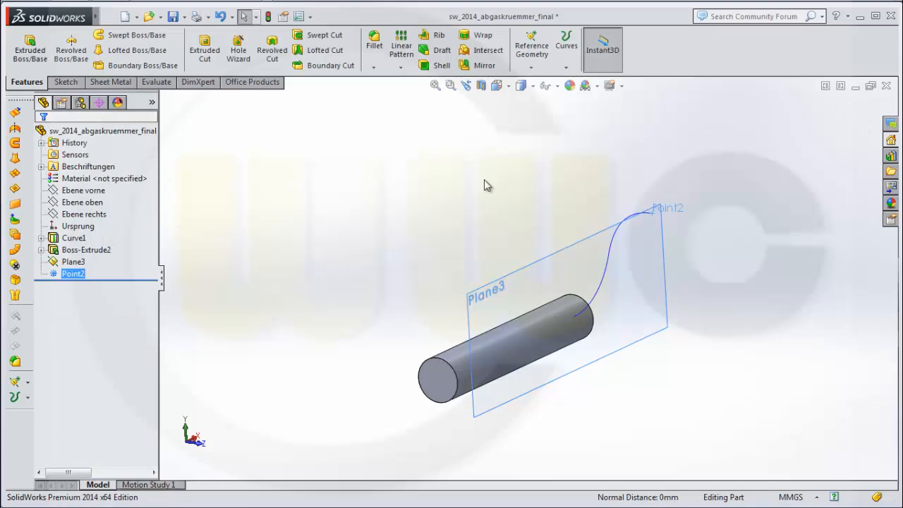
- Start a sketch on the offset plane and draw a circle about 79 mm in diameter centred on the reference point
{"action": "middle_click_drag", "start_coordinate": [534, 195], "coordinate": [488, 183]}
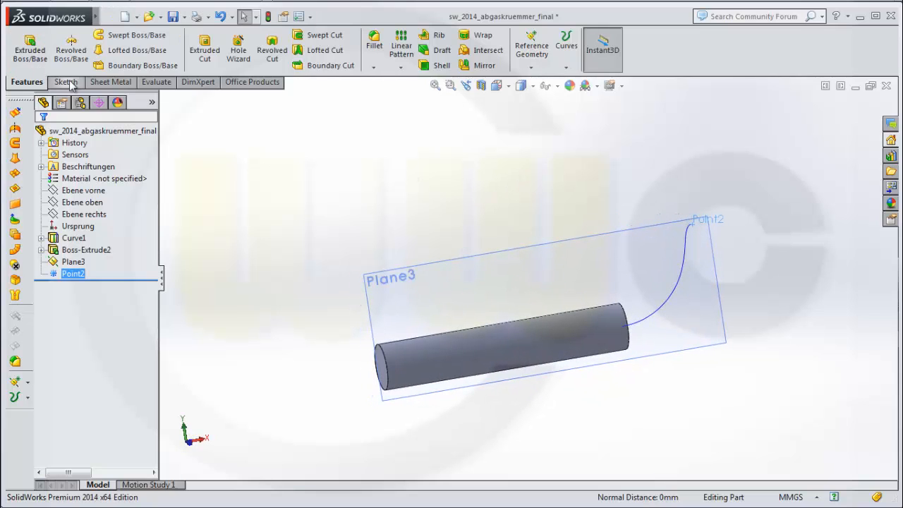
{"action": "left_click", "coordinate": [455, 267]}
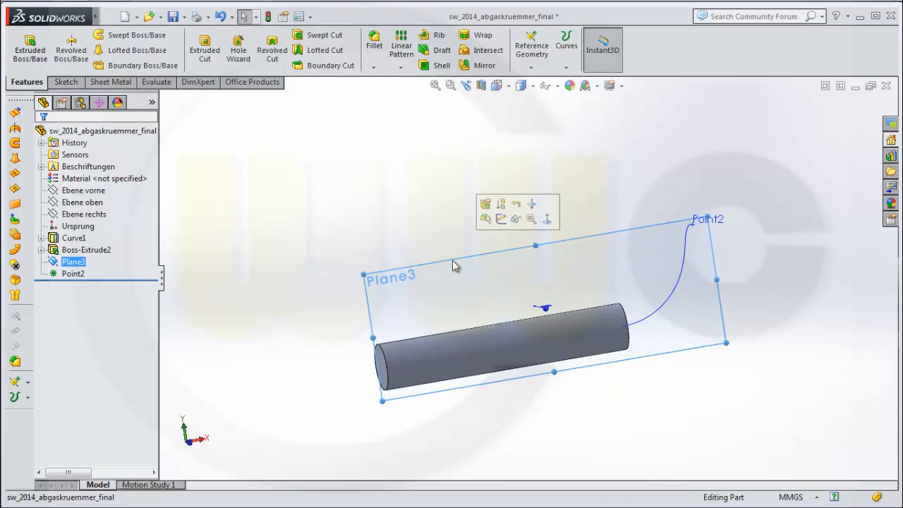
{"action": "key", "text": "z"}
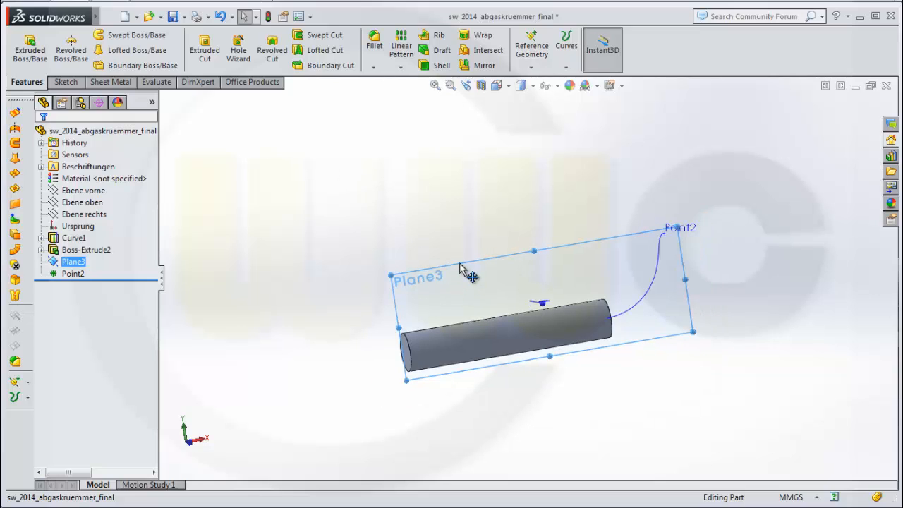
{"action": "left_click", "coordinate": [460, 267]}
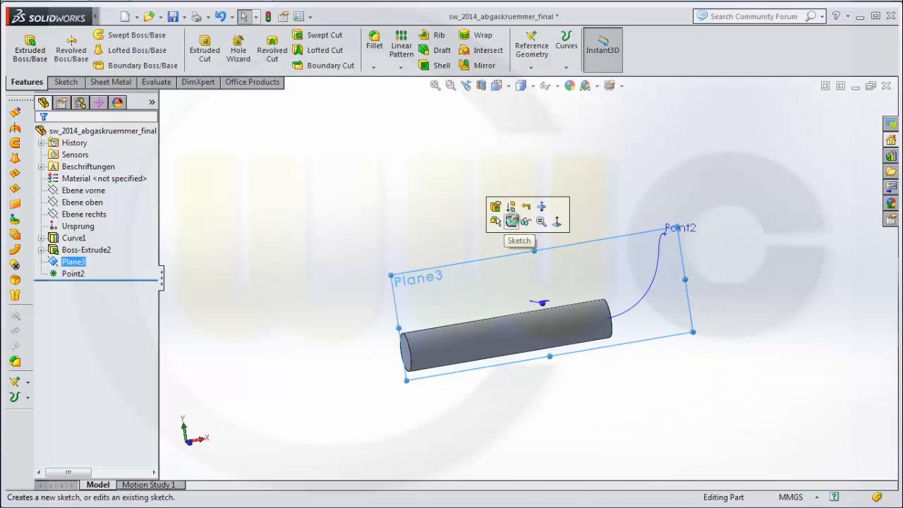
{"action": "left_click", "coordinate": [512, 221]}
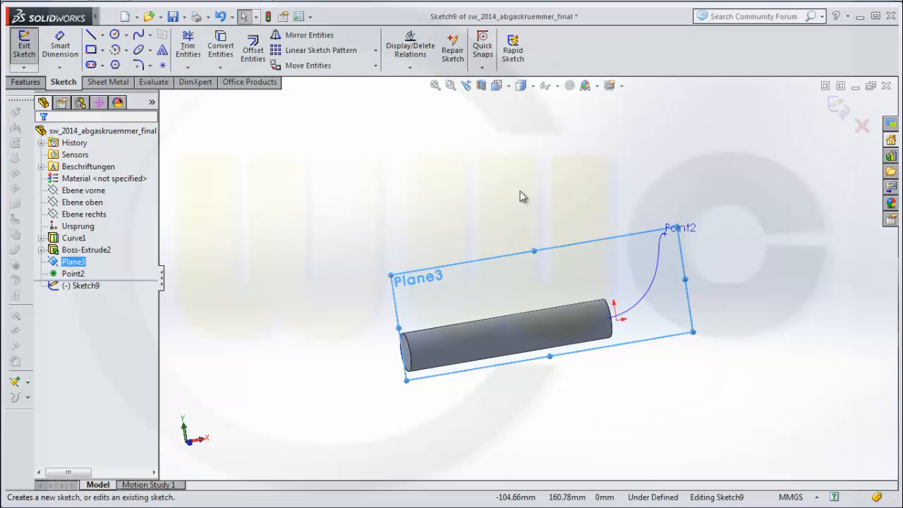
{"action": "left_click", "coordinate": [115, 37]}
{"action": "left_click", "coordinate": [665, 234]}
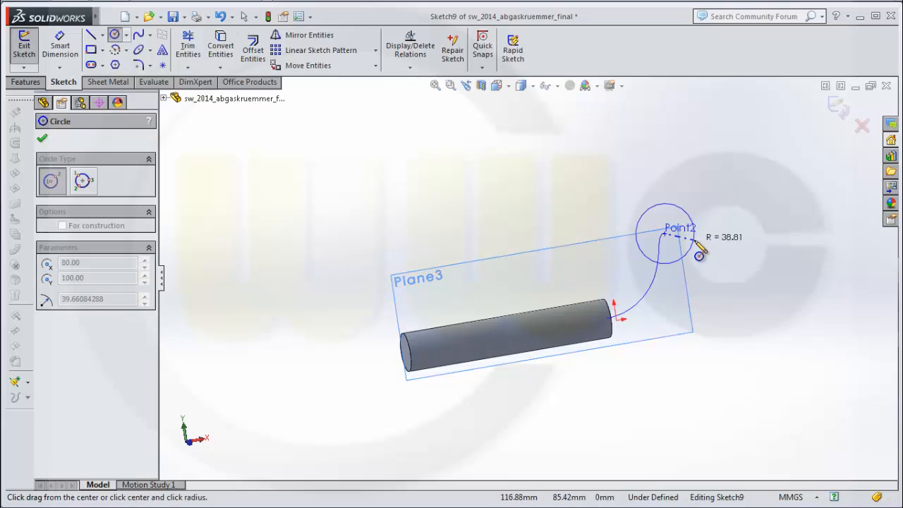
{"action": "left_click", "coordinate": [695, 242]}
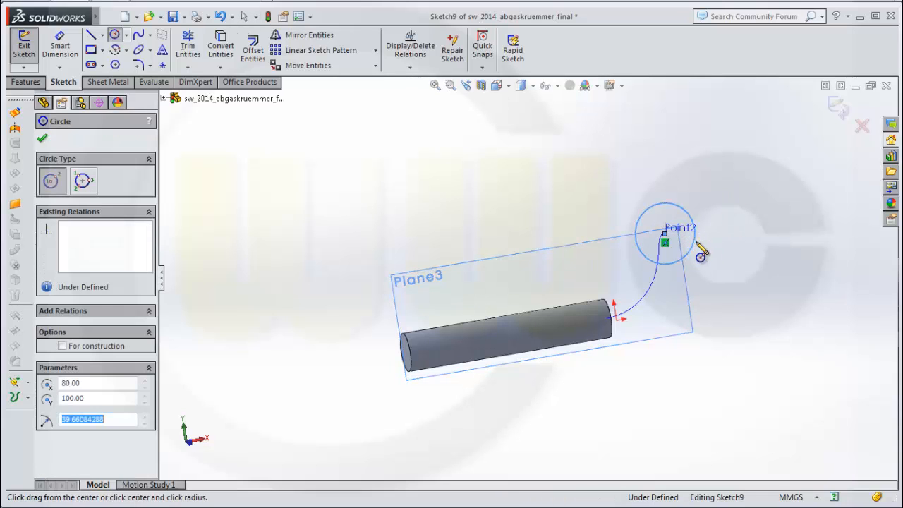
- Dimension the new circle's diameter to 40 mm and close the sketch
{"action": "left_click", "coordinate": [62, 51]}
{"action": "left_click", "coordinate": [693, 218]}
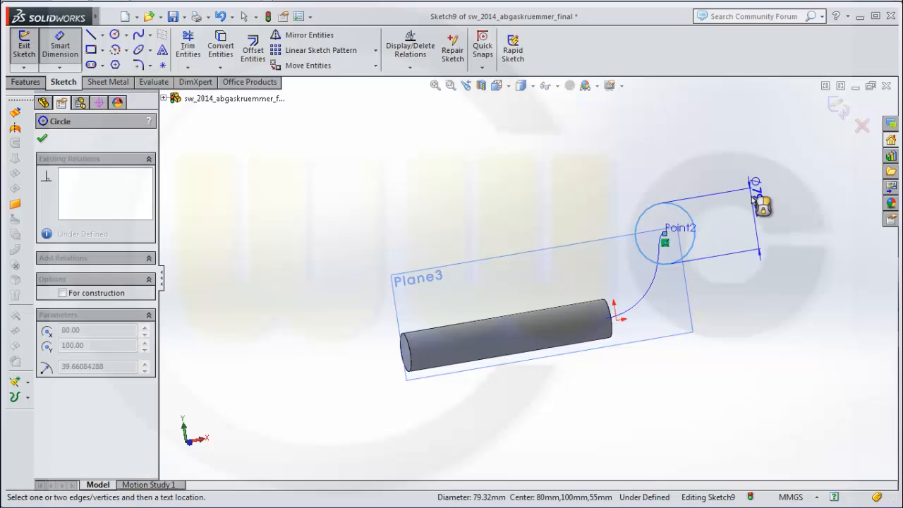
{"action": "left_click", "coordinate": [755, 201]}
{"action": "type", "text": "4"}
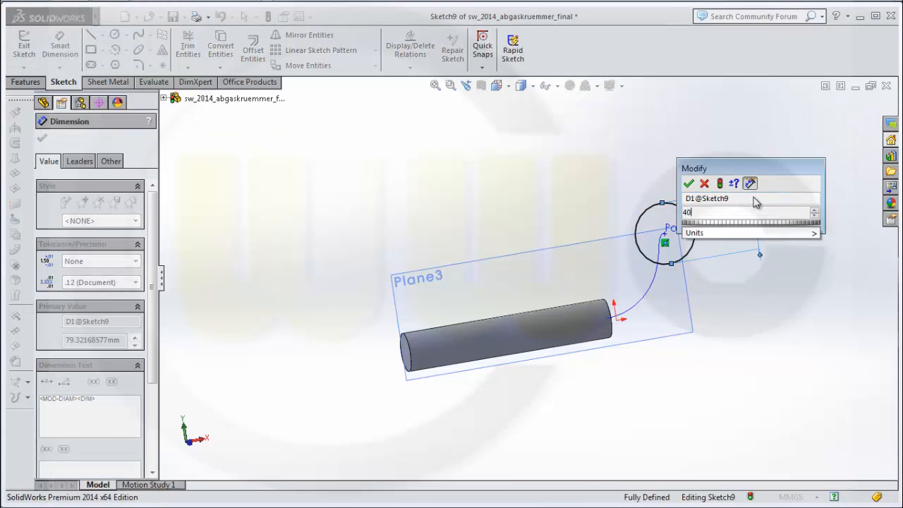
{"action": "type", "text": "0"}
{"action": "key", "text": "Return"}
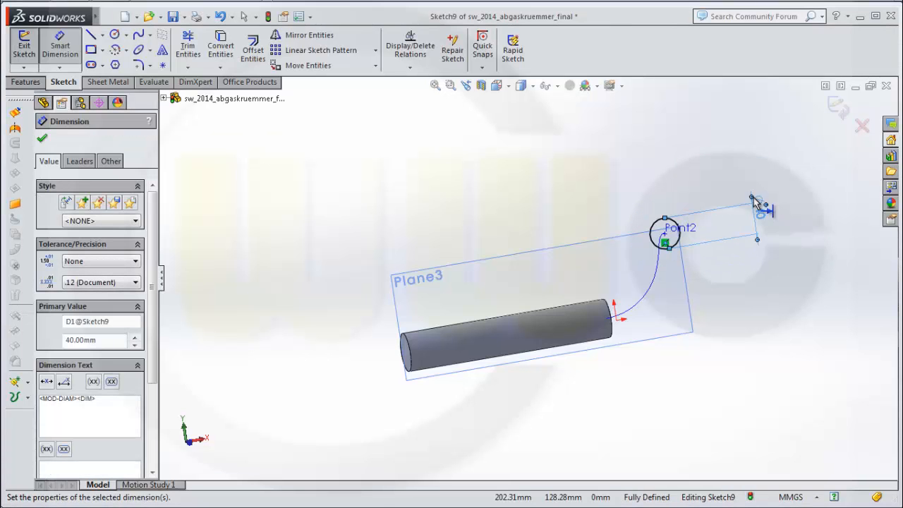
{"action": "left_click", "coordinate": [838, 109]}
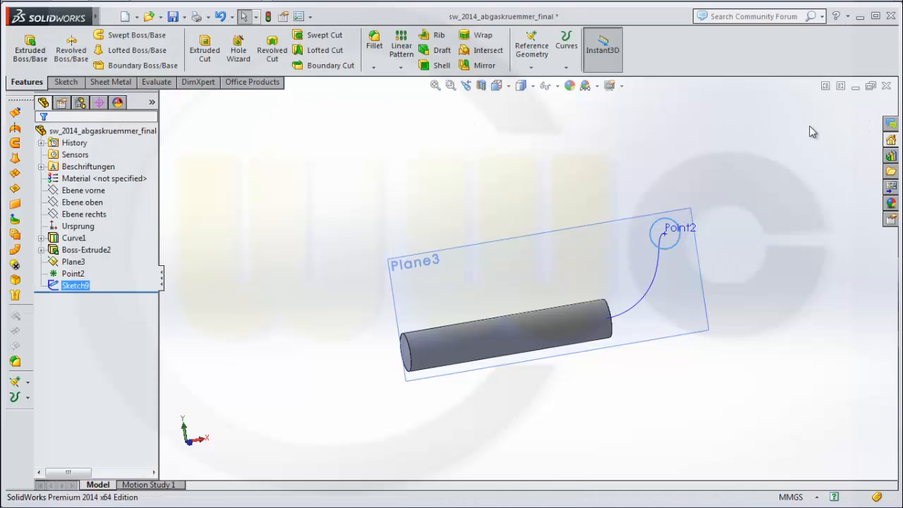
- Start a Lofted Boss/Base using the 40 mm circle and the pipe's circular end edge at the curve as profiles
{"action": "mouse_move", "coordinate": [809, 130]}
{"action": "middle_mouse_down"}
{"action": "mouse_move", "coordinate": [597, 151]}
{"action": "mouse_move", "coordinate": [442, 199]}
{"action": "middle_mouse_up"}
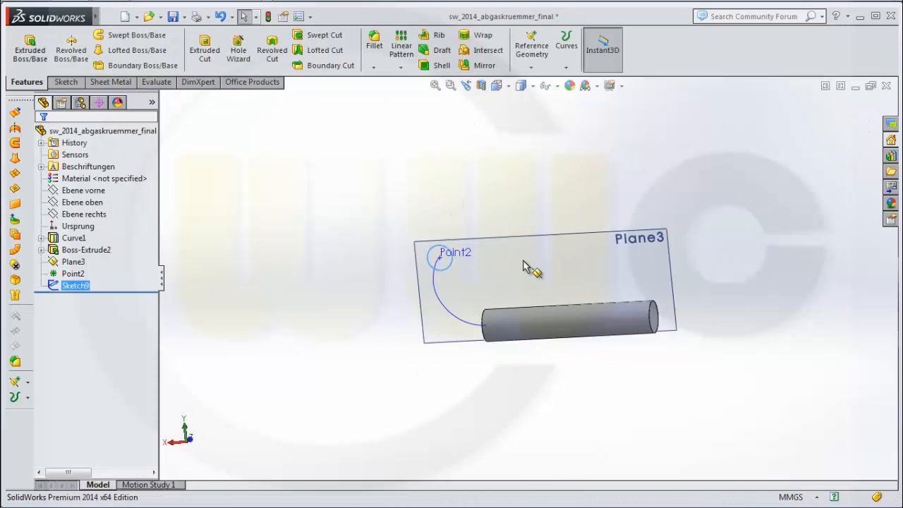
{"action": "mouse_move", "coordinate": [513, 204]}
{"action": "middle_mouse_down"}
{"action": "mouse_move", "coordinate": [544, 176]}
{"action": "mouse_move", "coordinate": [516, 191]}
{"action": "mouse_move", "coordinate": [353, 227]}
{"action": "middle_mouse_up"}
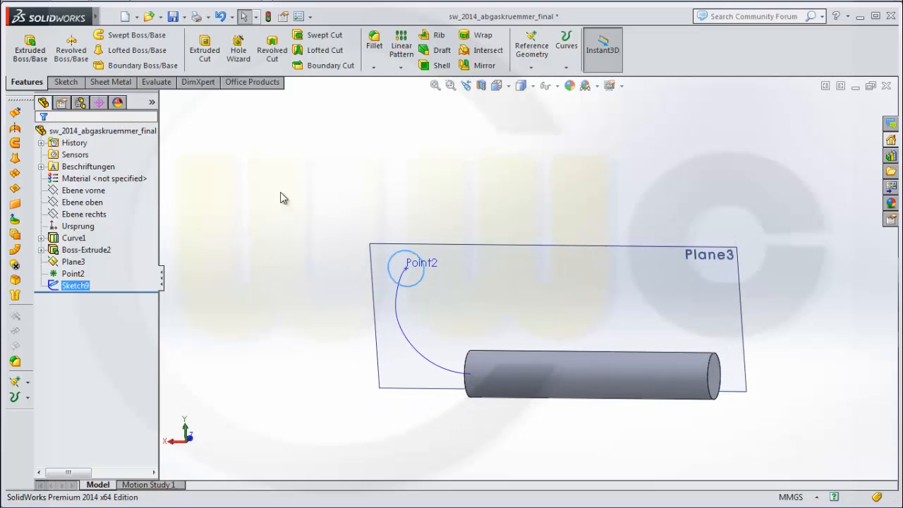
{"action": "left_click", "coordinate": [117, 50]}
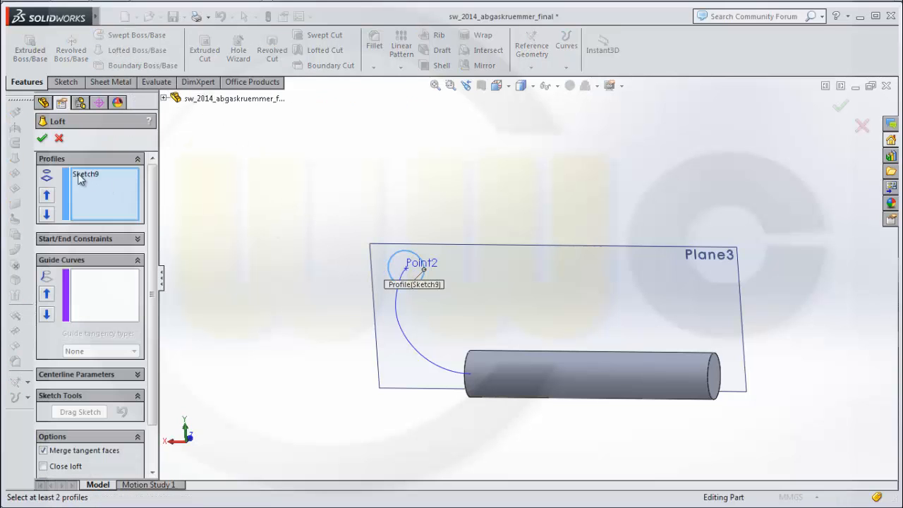
{"action": "middle_click_drag", "start_coordinate": [291, 234], "coordinate": [308, 244]}
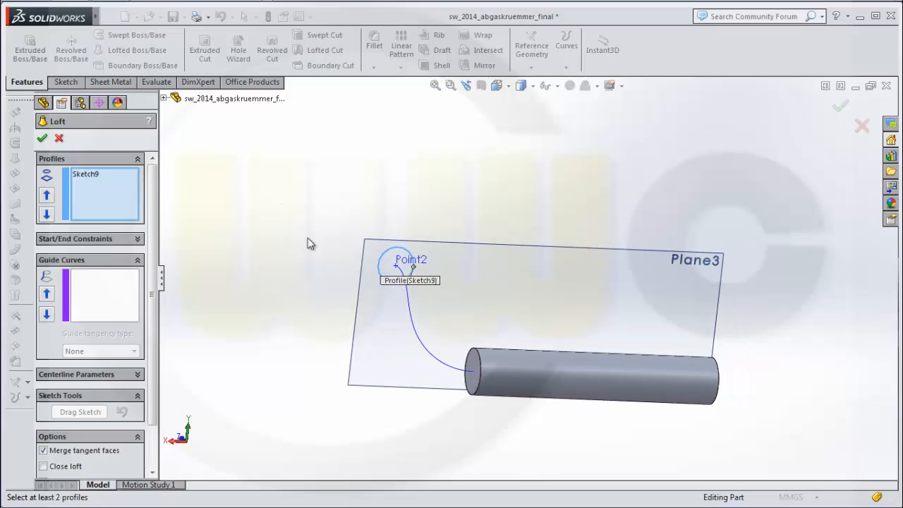
{"action": "left_click", "coordinate": [482, 364]}
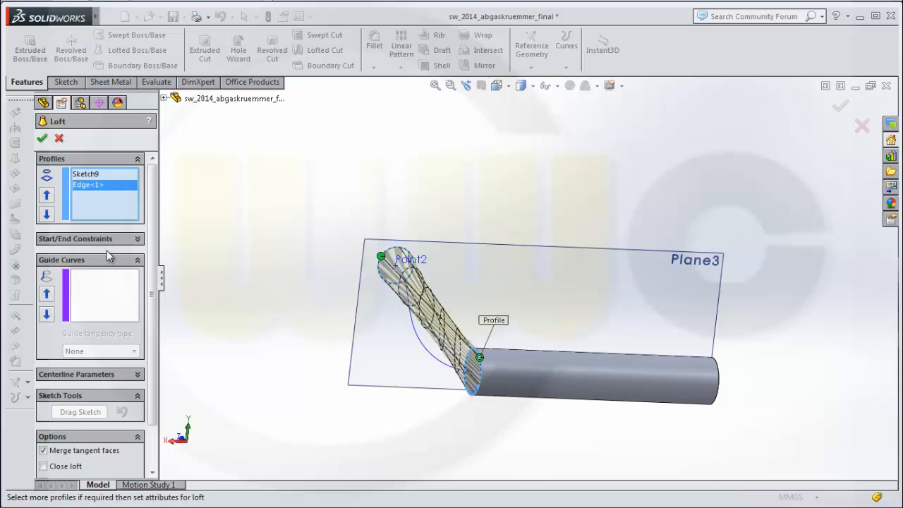
- Set the loft's start constraint to Normal To Profile and its end constraint to Tangency To Face
{"action": "left_click", "coordinate": [137, 239]}
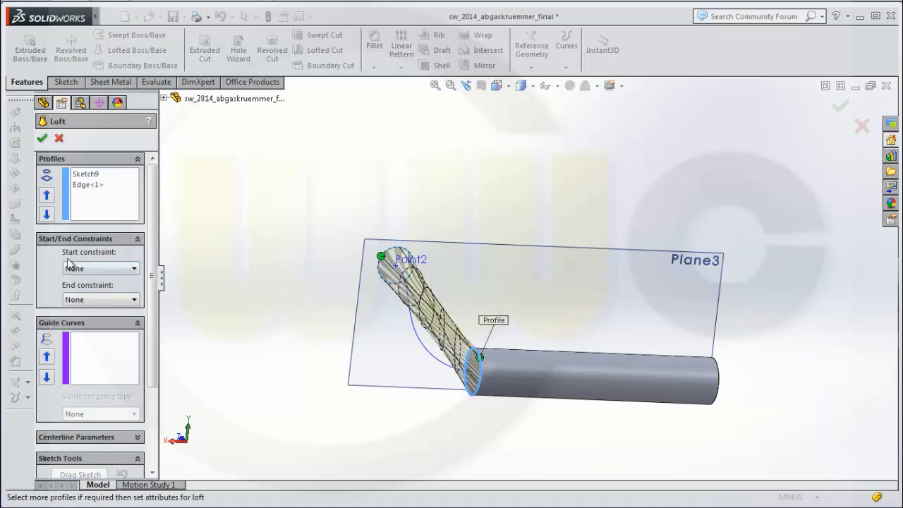
{"action": "left_click", "coordinate": [134, 269]}
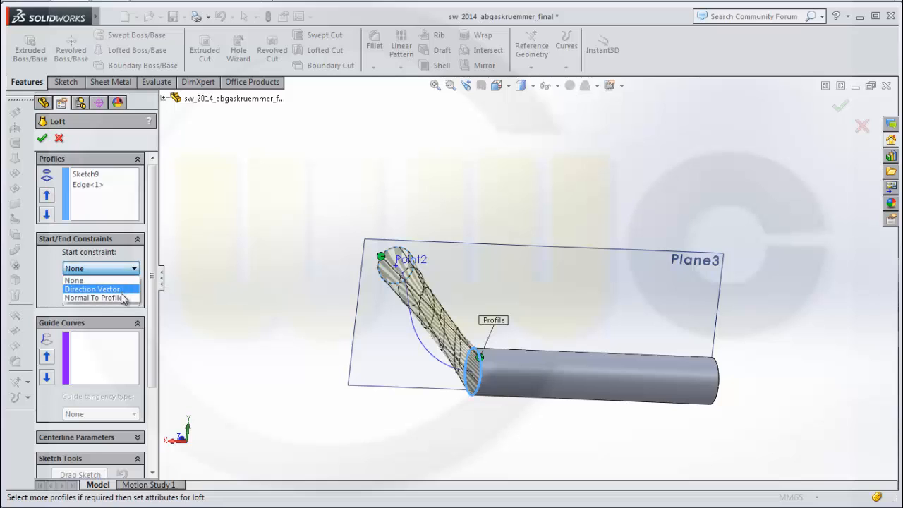
{"action": "left_click", "coordinate": [122, 290]}
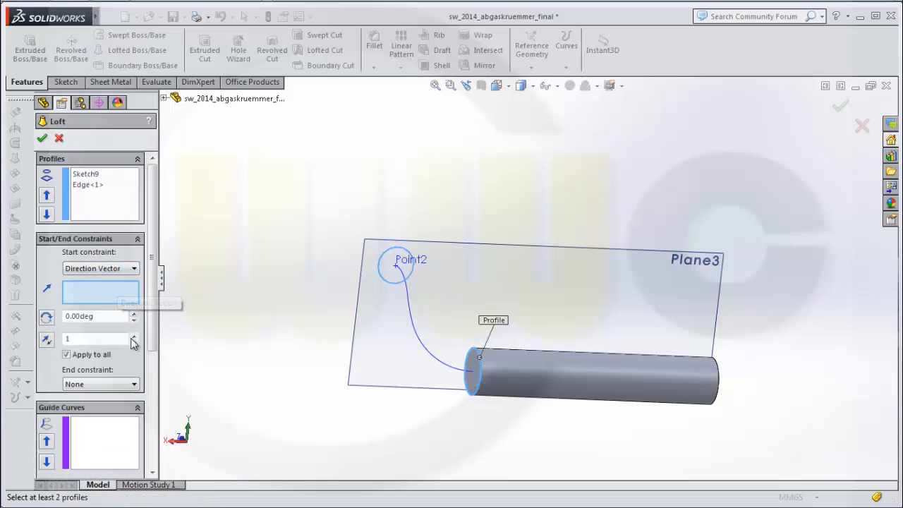
{"action": "left_click", "coordinate": [130, 386]}
{"action": "left_click", "coordinate": [116, 423]}
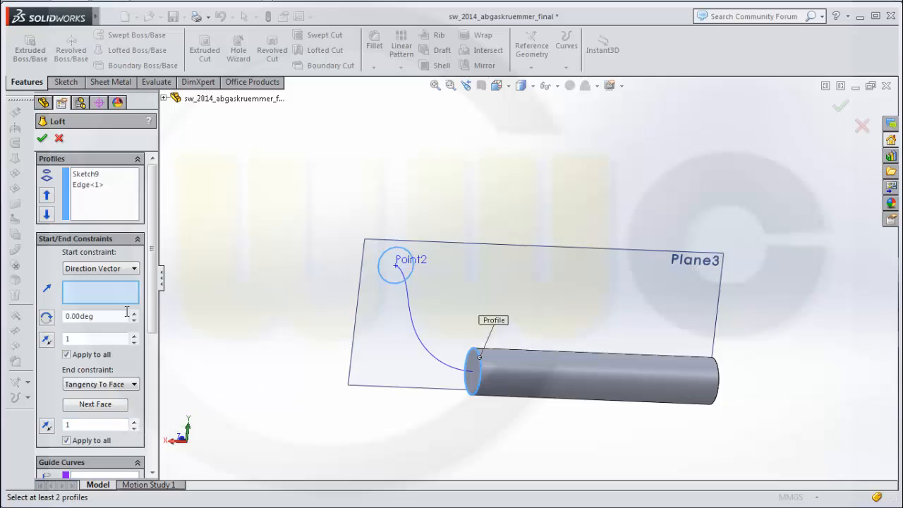
{"action": "left_click", "coordinate": [127, 269]}
{"action": "left_click", "coordinate": [112, 297]}
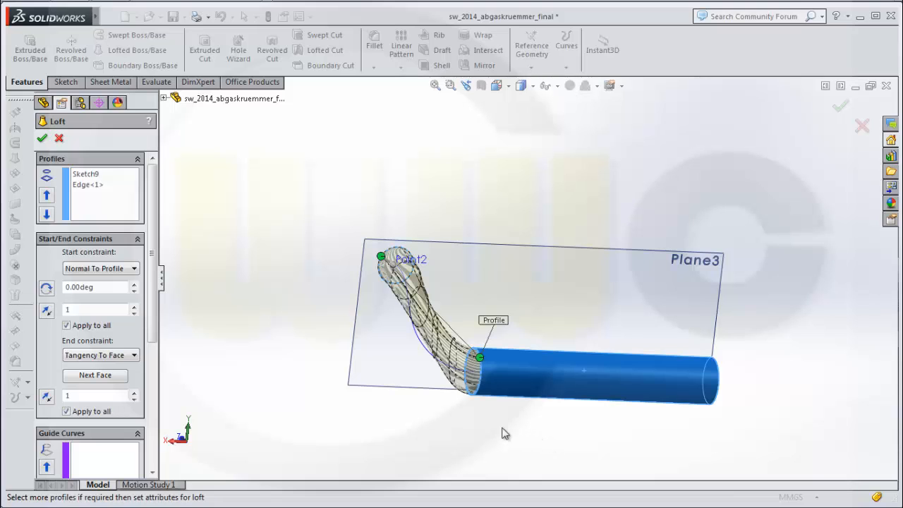
- Shift the loft connector points on the 40 mm circle and on the pipe's end edge to reduce the twist
{"action": "middle_click_drag", "start_coordinate": [553, 338], "coordinate": [511, 333]}
{"action": "scroll", "coordinate": [509, 327], "scroll_direction": "up", "scroll_amount": 2}
{"action": "scroll", "coordinate": [510, 327], "scroll_direction": "down", "scroll_amount": 2}
{"action": "scroll", "coordinate": [511, 288], "scroll_direction": "down", "scroll_amount": 2}
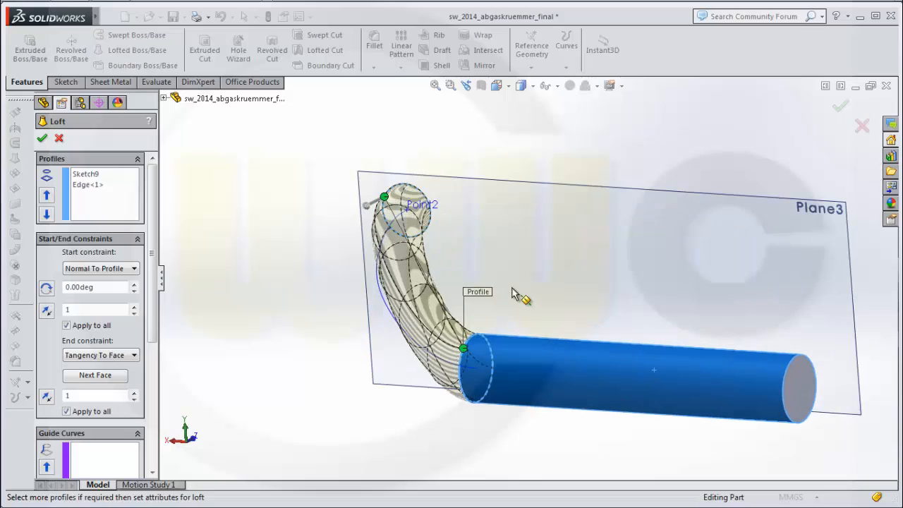
{"action": "middle_click_drag", "start_coordinate": [480, 281], "coordinate": [452, 369]}
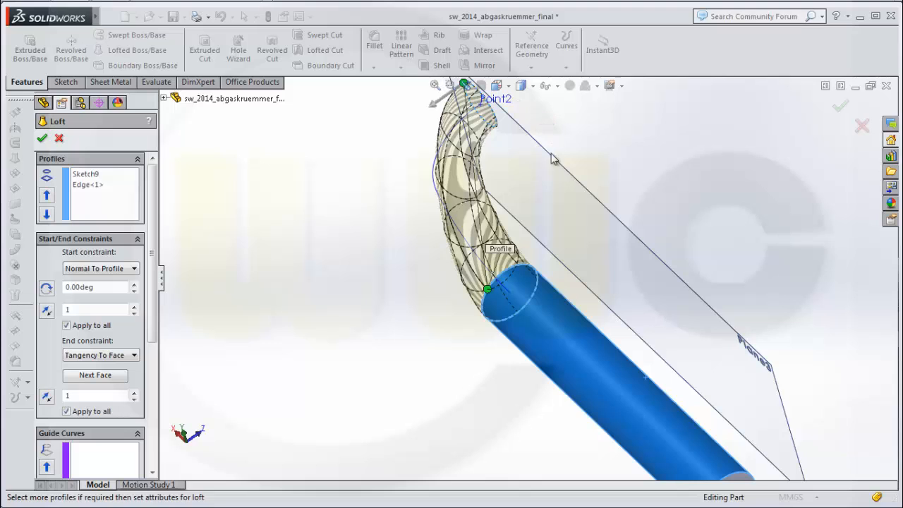
{"action": "middle_click_drag", "start_coordinate": [544, 117], "coordinate": [473, 115]}
{"action": "left_click_drag", "start_coordinate": [475, 110], "coordinate": [518, 151]}
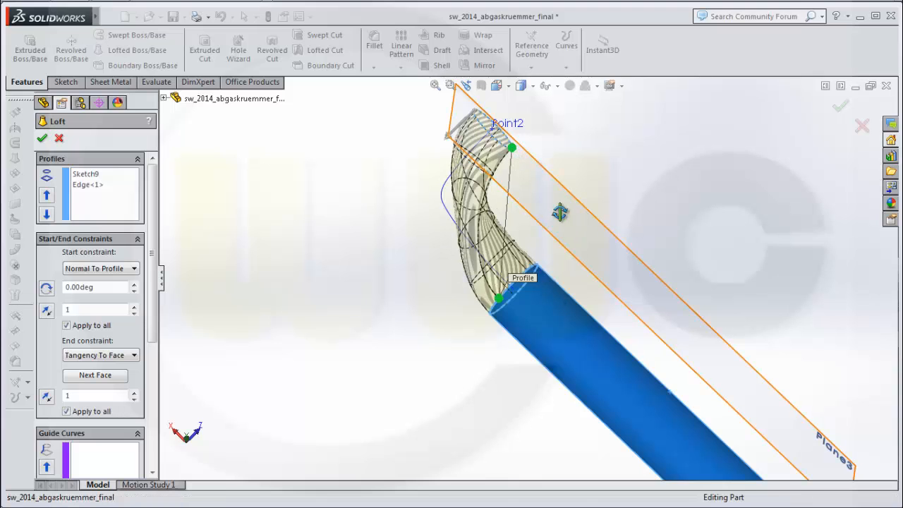
{"action": "middle_click_drag", "start_coordinate": [510, 207], "coordinate": [518, 127]}
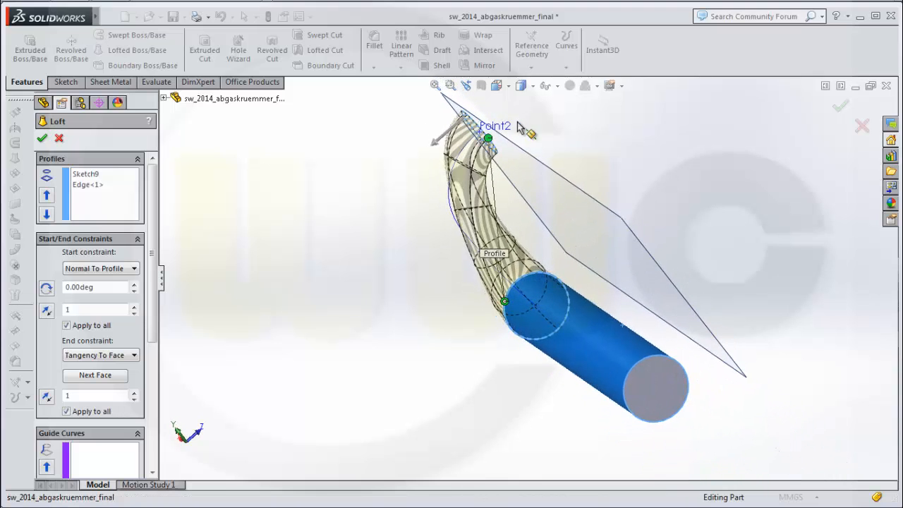
{"action": "left_click_drag", "start_coordinate": [505, 302], "coordinate": [516, 286]}
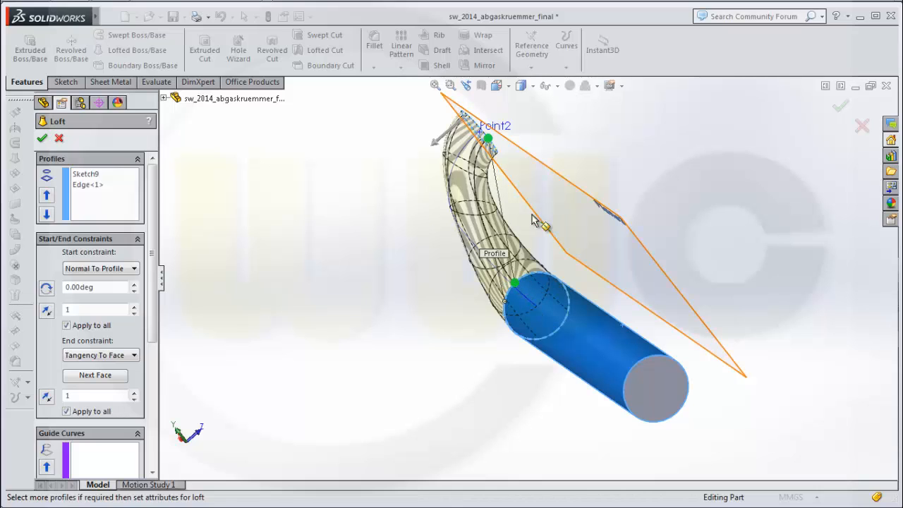
- Move the circle's loft connector to the top of the circle, in line with the pipe edge's connector
{"action": "middle_click_drag", "start_coordinate": [534, 220], "coordinate": [570, 264]}
{"action": "right_click", "coordinate": [495, 157]}
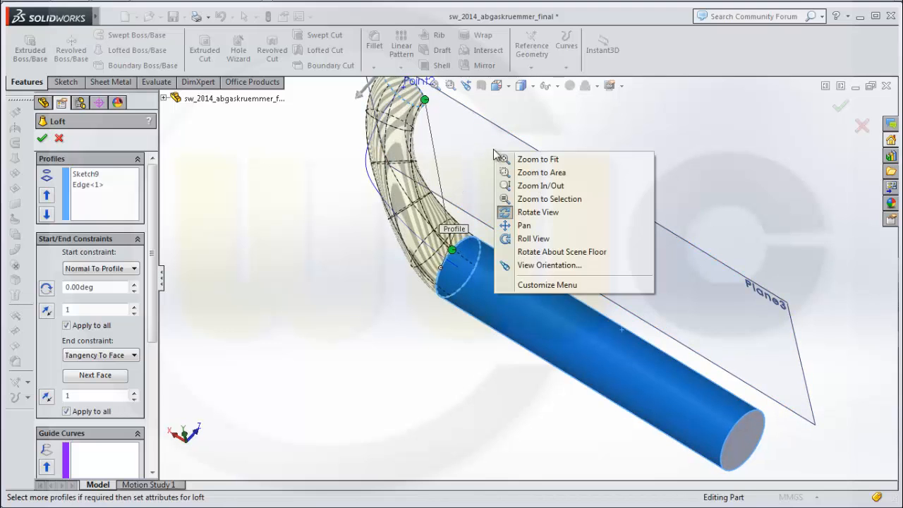
{"action": "middle_click_drag", "start_coordinate": [470, 153], "coordinate": [488, 113]}
{"action": "left_click_drag", "start_coordinate": [417, 121], "coordinate": [397, 91]}
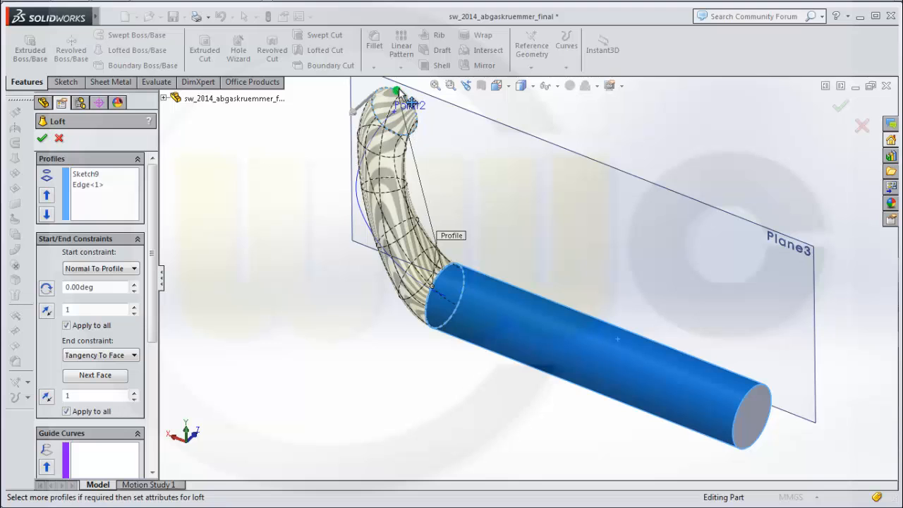
{"action": "middle_click_drag", "start_coordinate": [498, 219], "coordinate": [512, 196]}
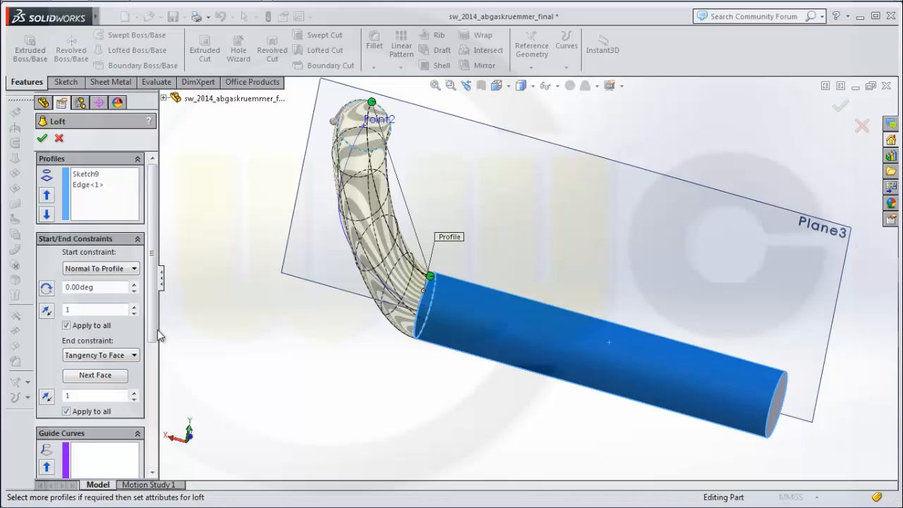
- Use the projected curve as the loft's centerline and readjust the connector on the 40 mm circle
{"action": "scroll", "coordinate": [145, 345], "scroll_direction": "down", "scroll_amount": 5}
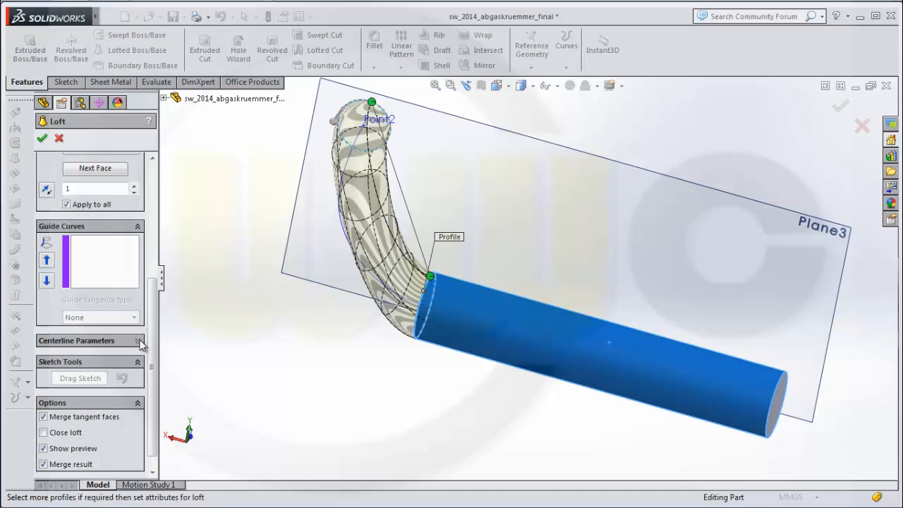
{"action": "left_click", "coordinate": [139, 342]}
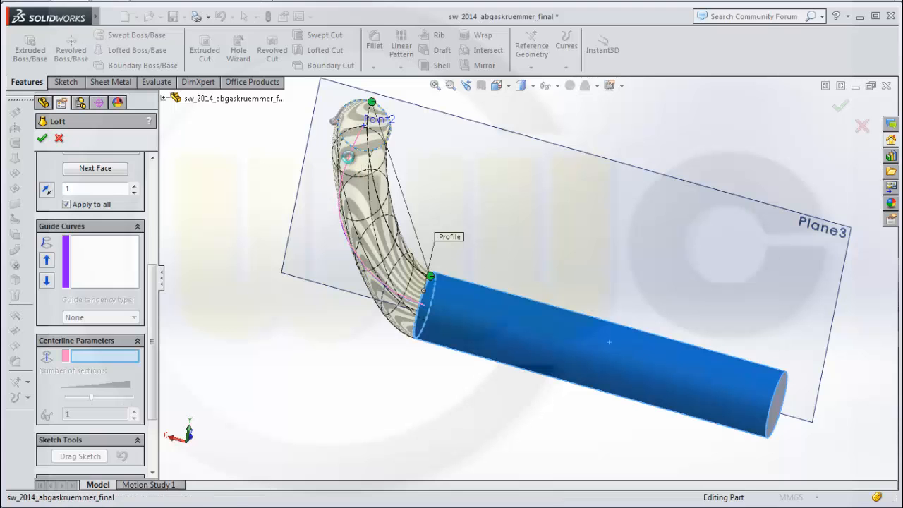
{"action": "left_click", "coordinate": [350, 164]}
{"action": "mouse_move", "coordinate": [292, 326]}
{"action": "middle_mouse_down"}
{"action": "mouse_move", "coordinate": [258, 282]}
{"action": "mouse_move", "coordinate": [242, 306]}
{"action": "mouse_move", "coordinate": [256, 292]}
{"action": "mouse_move", "coordinate": [268, 307]}
{"action": "mouse_move", "coordinate": [254, 317]}
{"action": "middle_mouse_up"}
{"action": "middle_click_drag", "start_coordinate": [544, 203], "coordinate": [573, 168]}
{"action": "left_click_drag", "start_coordinate": [456, 132], "coordinate": [466, 145]}
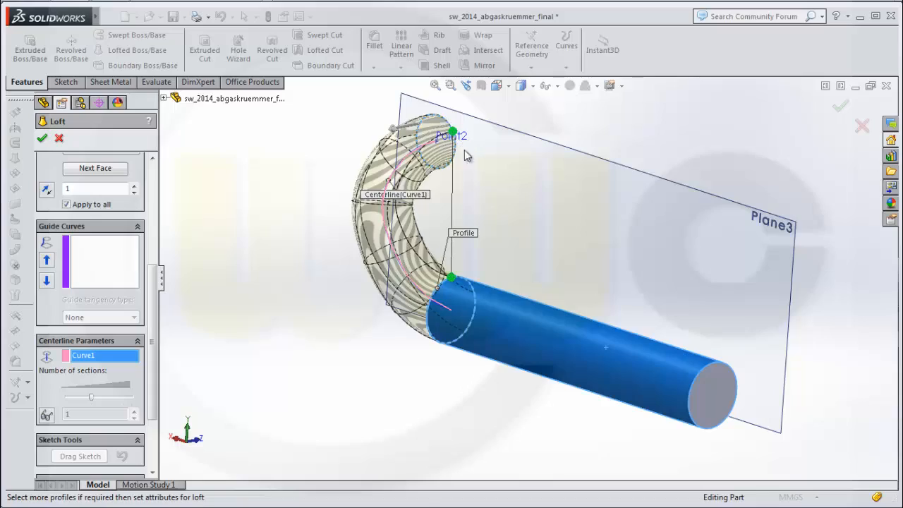
{"action": "middle_click_drag", "start_coordinate": [460, 219], "coordinate": [510, 218]}
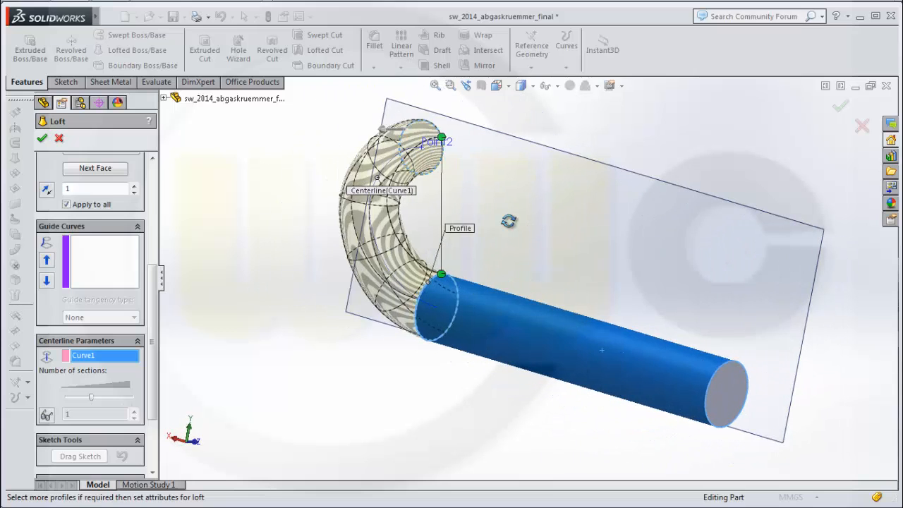
- Turn off Merge result and create the loft as a separate body
{"action": "scroll", "coordinate": [158, 297], "scroll_direction": "down", "scroll_amount": 1}
{"action": "scroll", "coordinate": [159, 302], "scroll_direction": "down", "scroll_amount": 3}
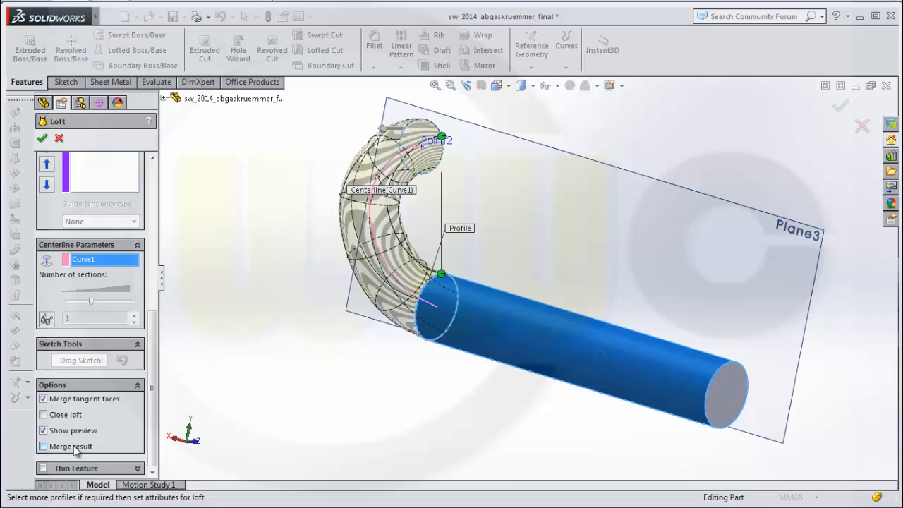
{"action": "left_click", "coordinate": [42, 138]}
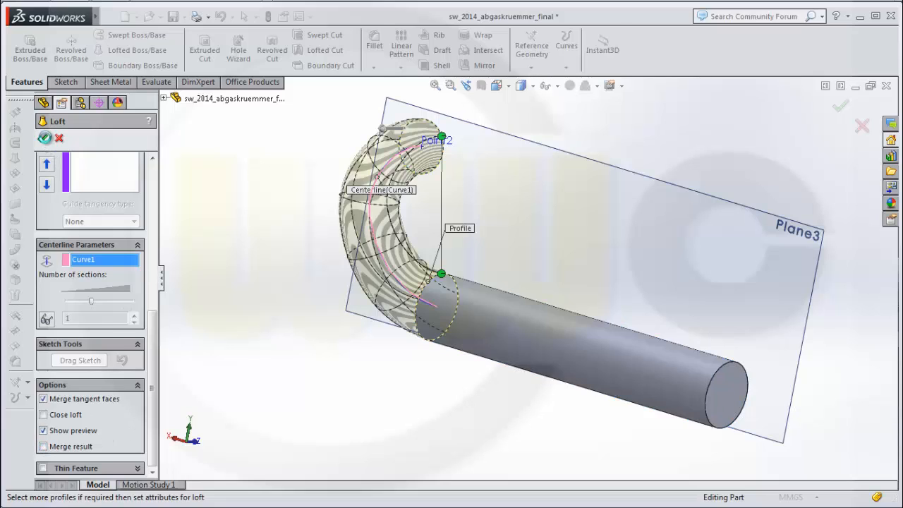
{"action": "middle_click_drag", "start_coordinate": [318, 256], "coordinate": [558, 187]}
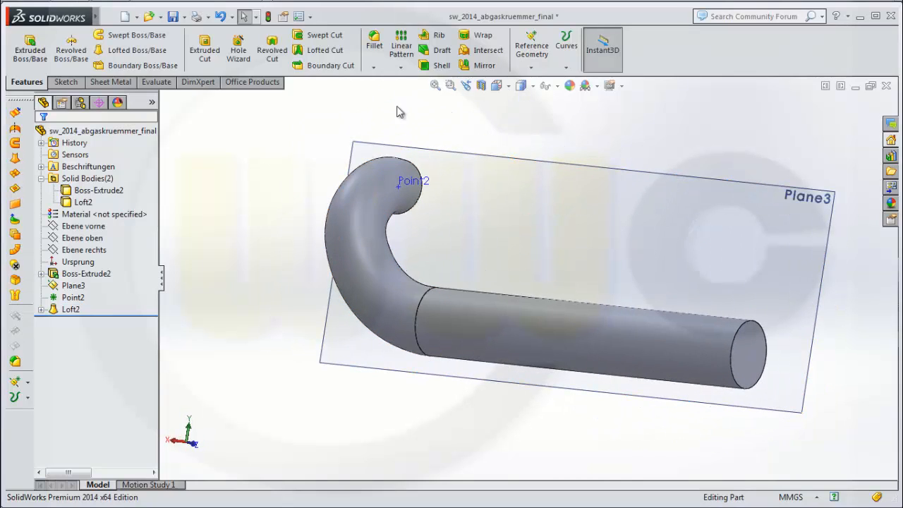
{"action": "left_click", "coordinate": [401, 47]}
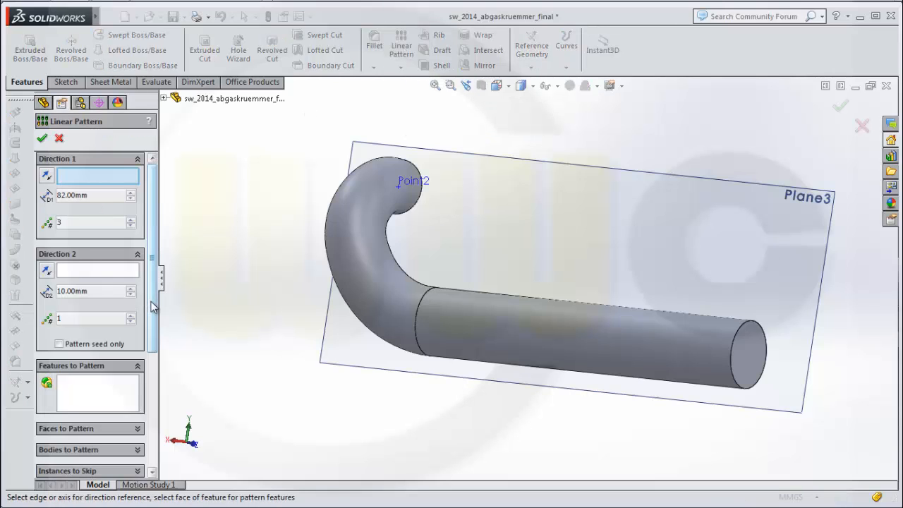
{"action": "scroll", "coordinate": [141, 296], "scroll_direction": "down", "scroll_amount": 5}
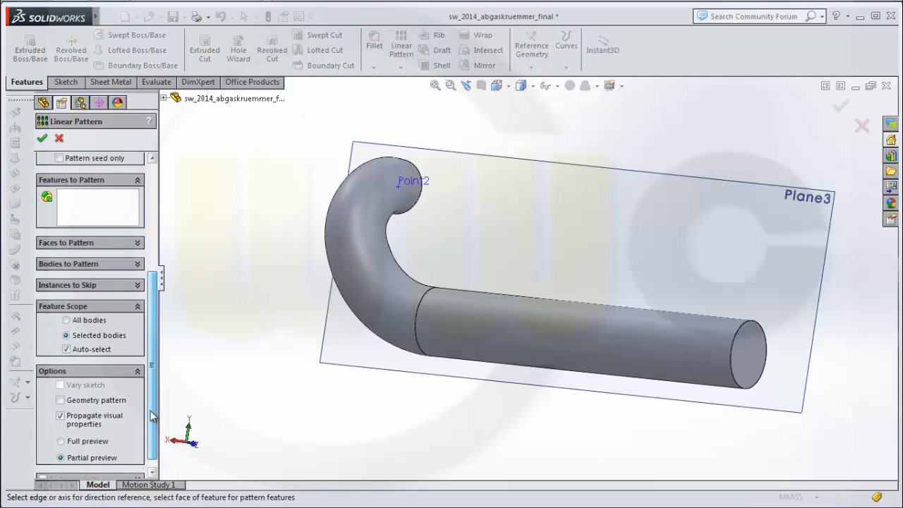
{"action": "left_click", "coordinate": [138, 264]}
{"action": "left_click", "coordinate": [366, 250]}
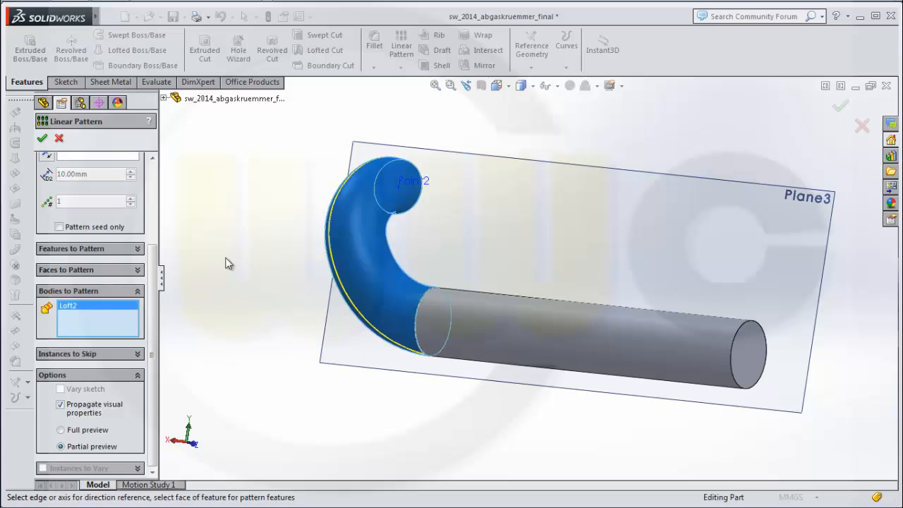
{"action": "left_click", "coordinate": [58, 138]}
- Create a reference axis through the main pipe's cylindrical face
{"action": "middle_click_drag", "start_coordinate": [537, 234], "coordinate": [554, 190]}
{"action": "left_click", "coordinate": [531, 67]}
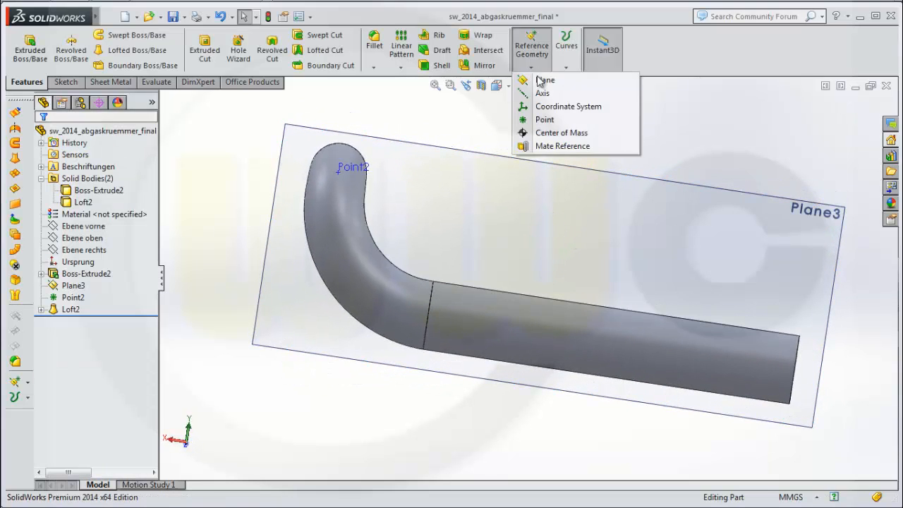
{"action": "left_click", "coordinate": [542, 93]}
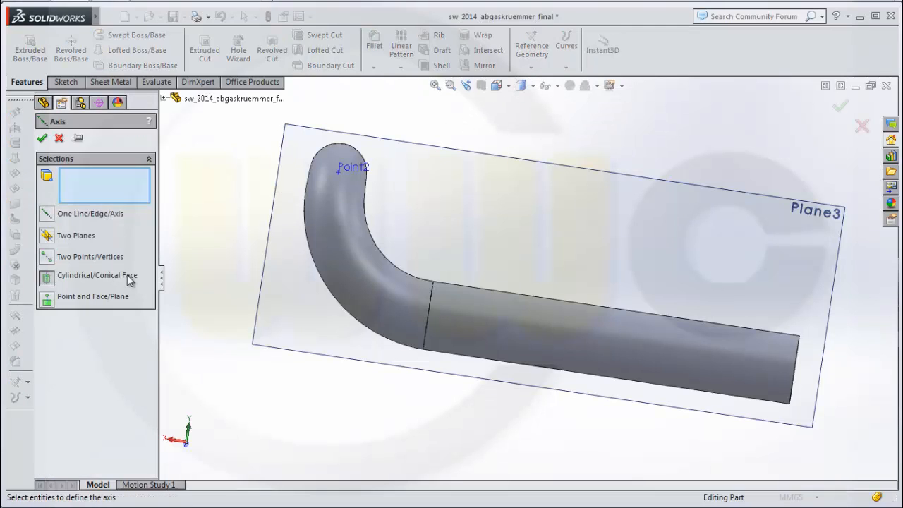
{"action": "left_click", "coordinate": [575, 337]}
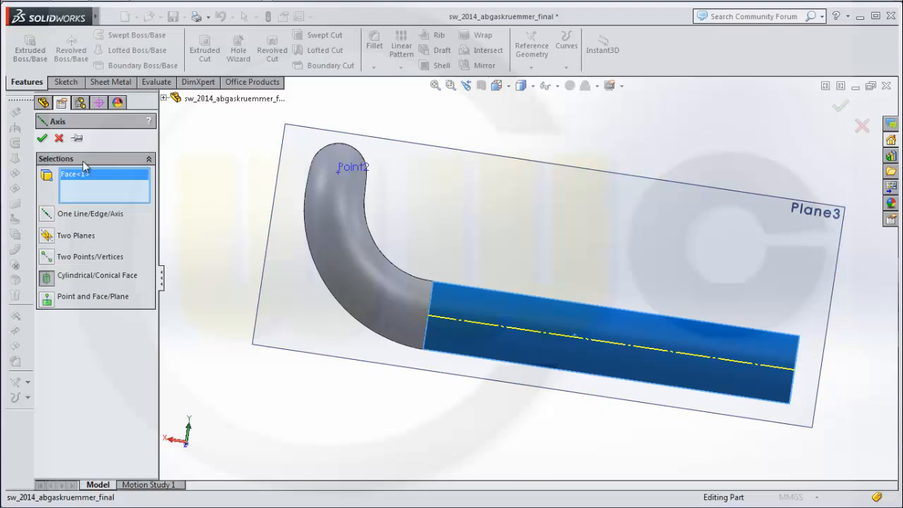
{"action": "left_click", "coordinate": [42, 138]}
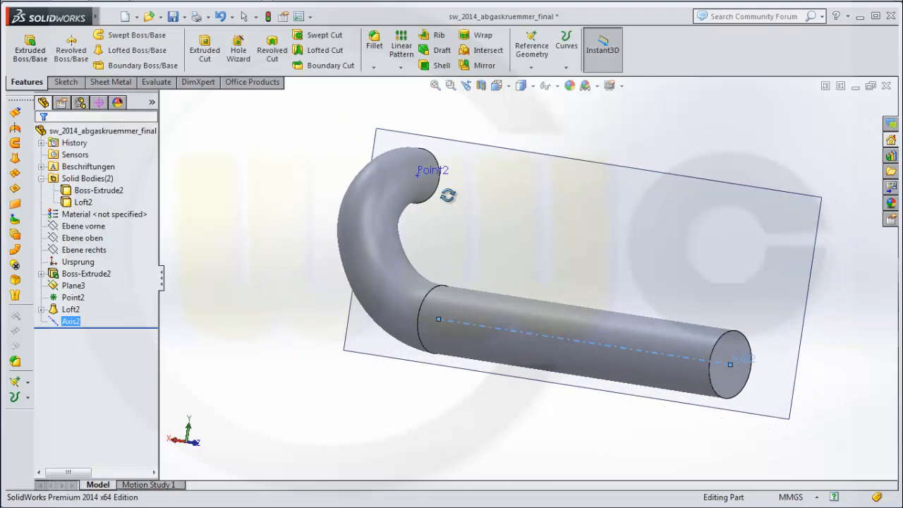
- Create a linear pattern of the lofted branch body along the new axis with 82 mm spacing and 3 instances
{"action": "middle_click_drag", "start_coordinate": [475, 196], "coordinate": [447, 194]}
{"action": "left_click", "coordinate": [400, 47]}
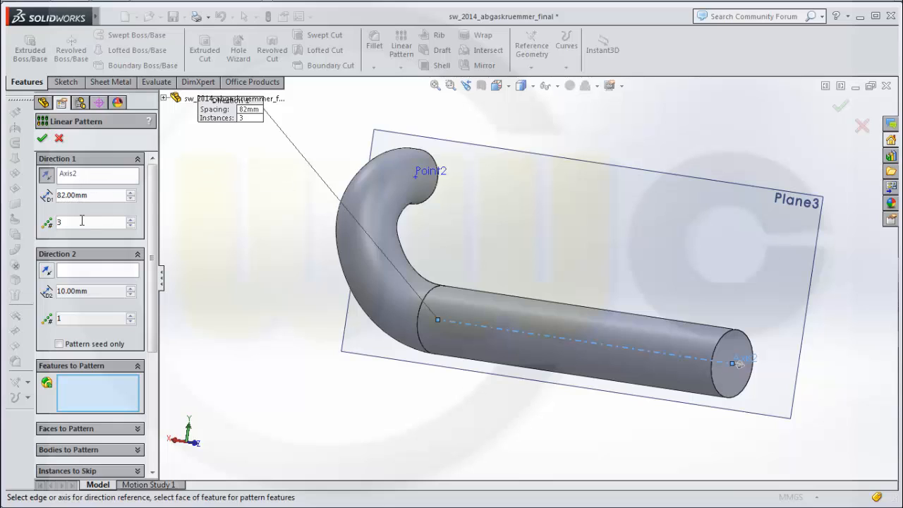
{"action": "left_click_drag", "start_coordinate": [152, 324], "coordinate": [155, 390]}
{"action": "left_click", "coordinate": [135, 345]}
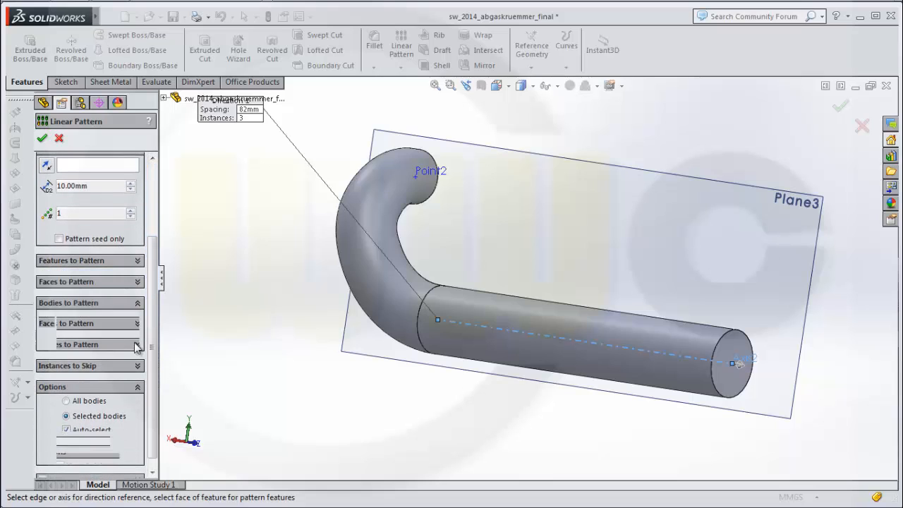
{"action": "left_click", "coordinate": [395, 221]}
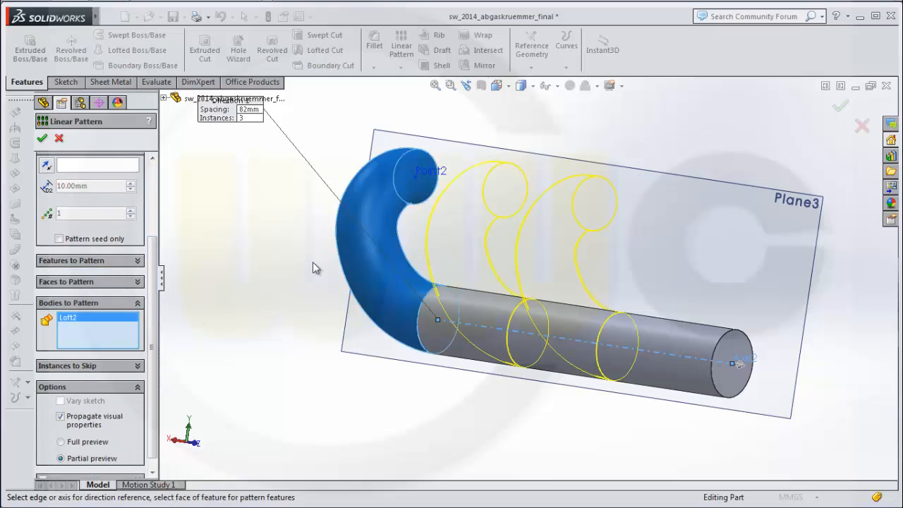
{"action": "left_click", "coordinate": [43, 139]}
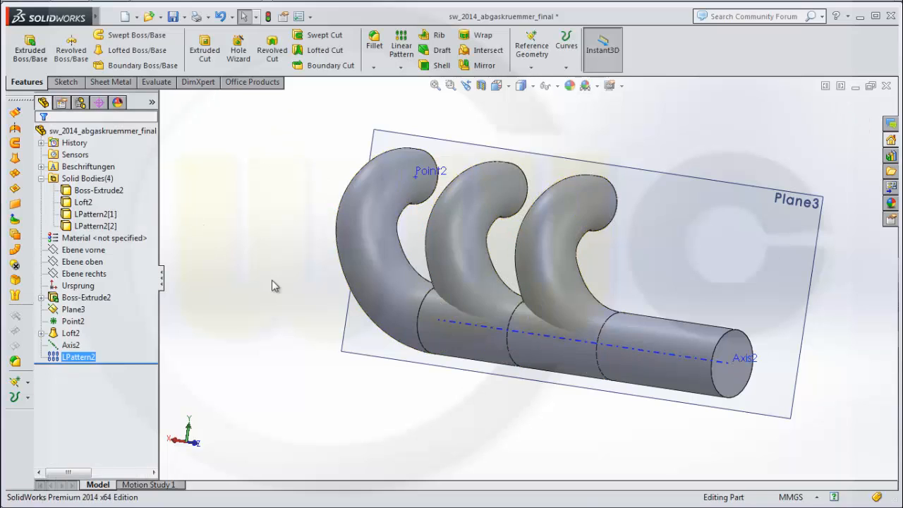
{"action": "middle_click_drag", "start_coordinate": [280, 332], "coordinate": [312, 353]}
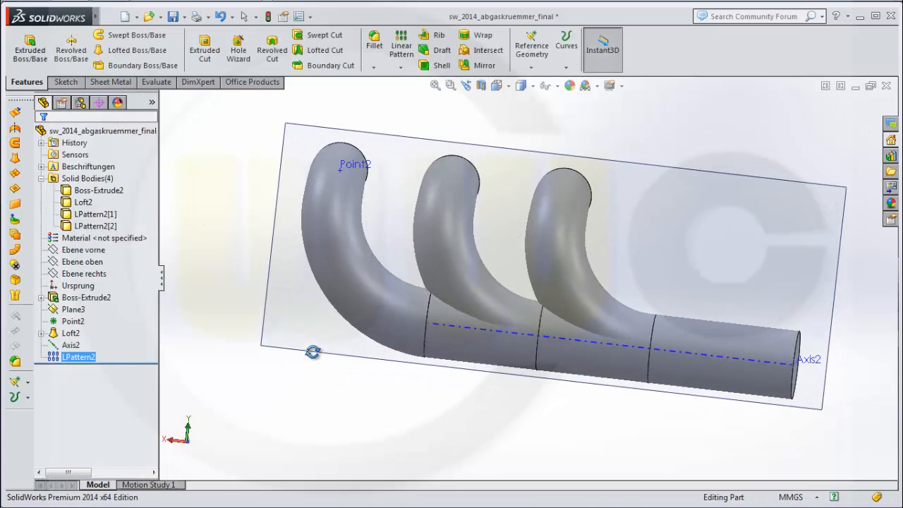
{"action": "scroll", "coordinate": [523, 383], "scroll_direction": "down", "scroll_amount": 5}
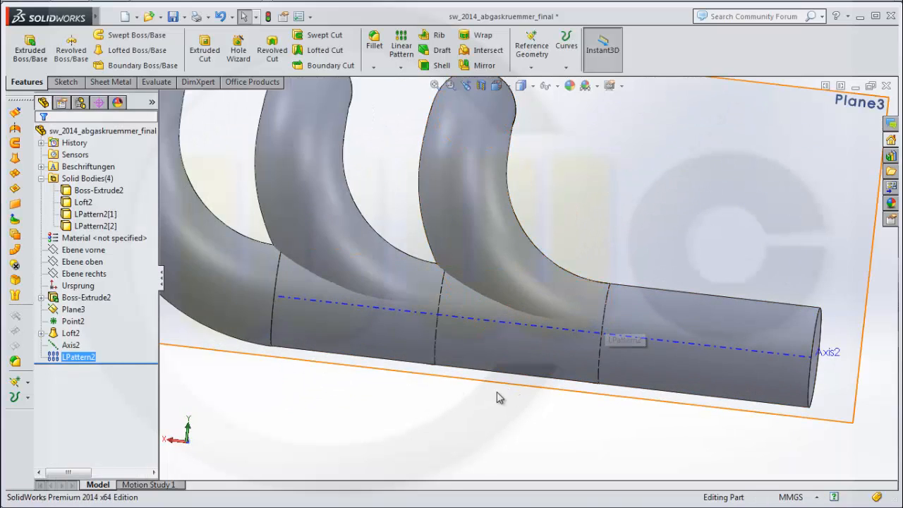
{"action": "middle_click_drag", "start_coordinate": [498, 397], "coordinate": [451, 389]}
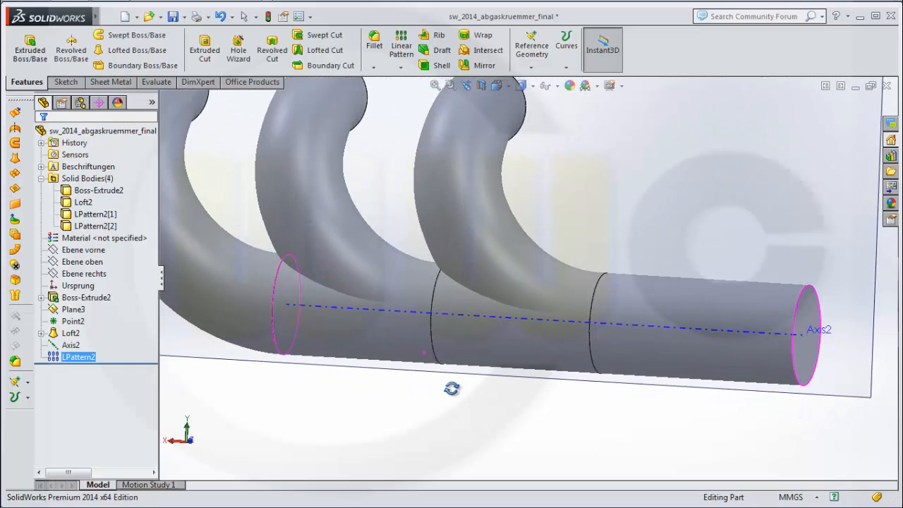
{"action": "scroll", "coordinate": [657, 210], "scroll_direction": "up", "scroll_amount": 2}
{"action": "middle_click_drag", "start_coordinate": [611, 208], "coordinate": [634, 204]}
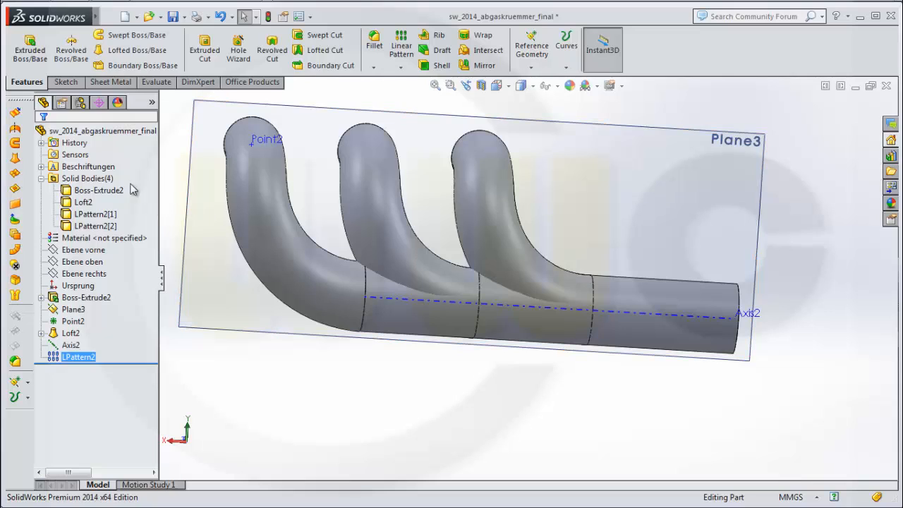
- Combine the main pipe body, the lofted branch and its two patterned copies into one body using Add
{"action": "left_click", "coordinate": [103, 195]}
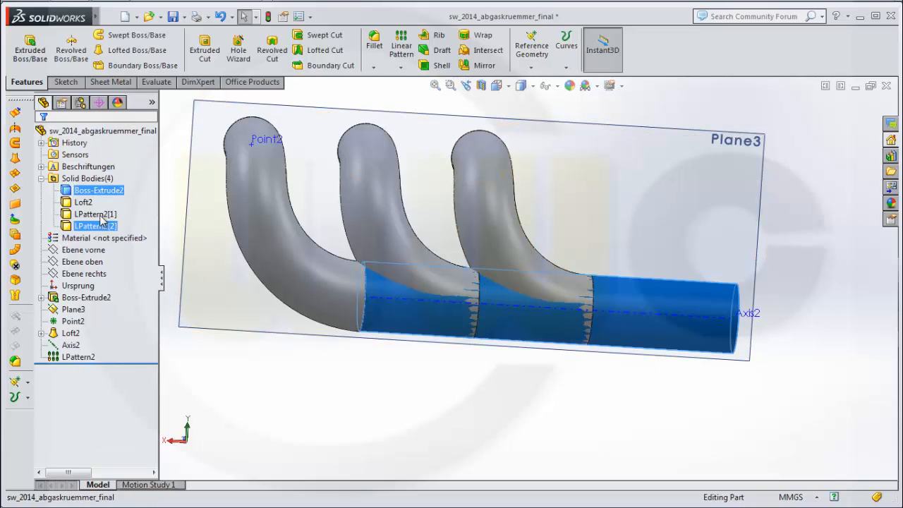
{"action": "left_click", "coordinate": [99, 227], "text": "shift"}
{"action": "right_click", "coordinate": [94, 220]}
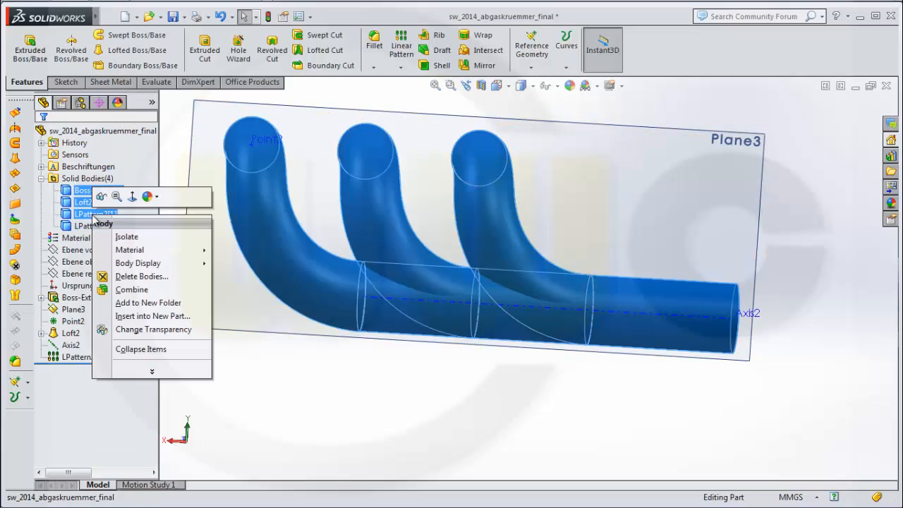
{"action": "left_click", "coordinate": [120, 290]}
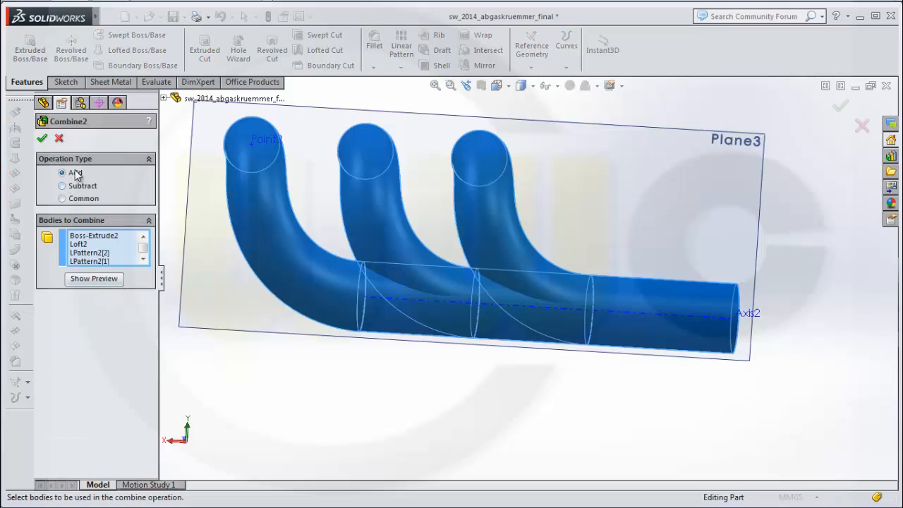
{"action": "left_click", "coordinate": [42, 138]}
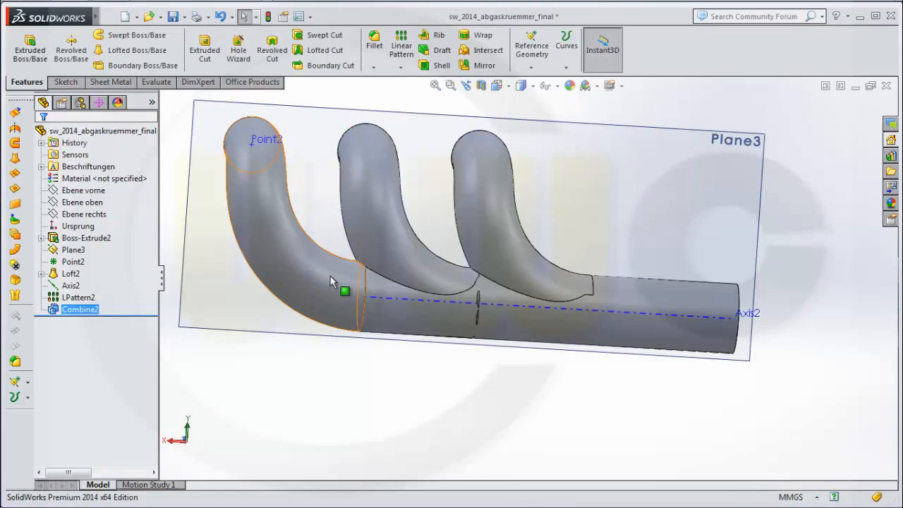
- Check all solids and surfaces for invalid faces and edges using the stringent solid/surface check
{"action": "middle_click_drag", "start_coordinate": [343, 288], "coordinate": [409, 289]}
{"action": "scroll", "coordinate": [438, 286], "scroll_direction": "down", "scroll_amount": 3}
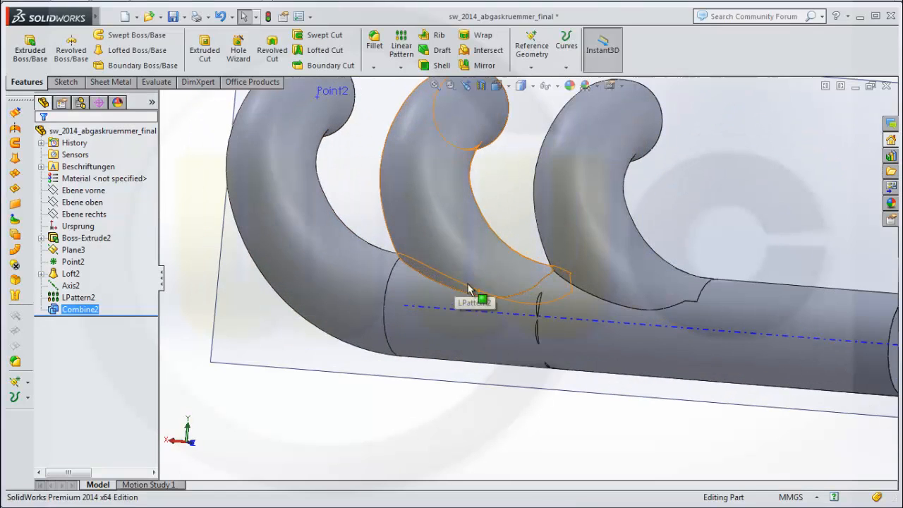
{"action": "middle_click_drag", "start_coordinate": [564, 328], "coordinate": [519, 311]}
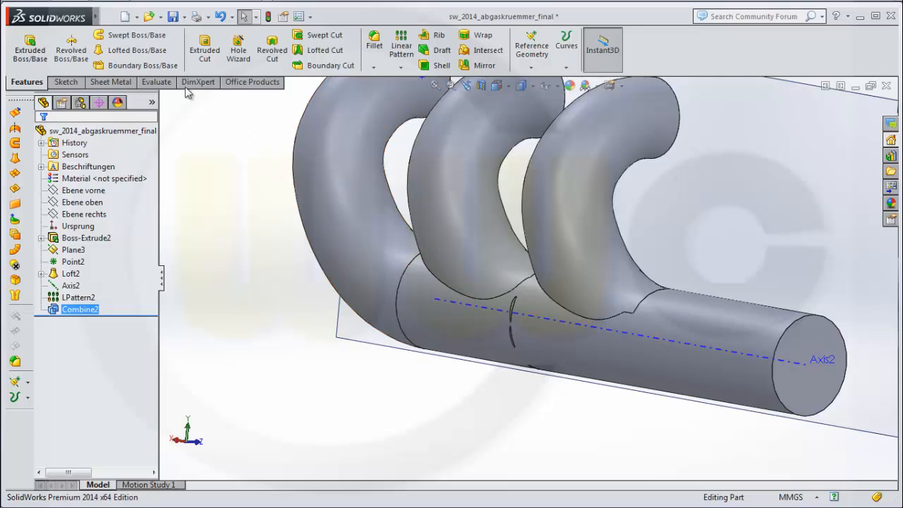
{"action": "left_click", "coordinate": [161, 82]}
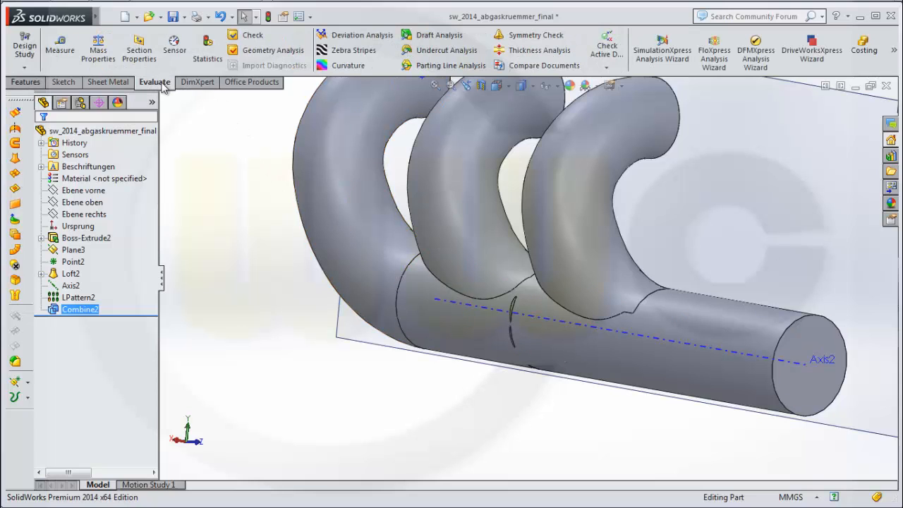
{"action": "left_click", "coordinate": [253, 36]}
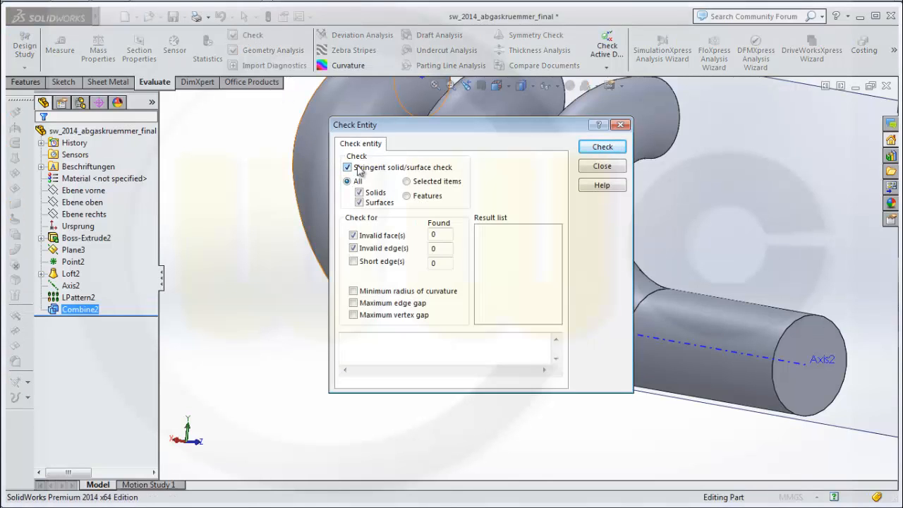
{"action": "left_click", "coordinate": [592, 151]}
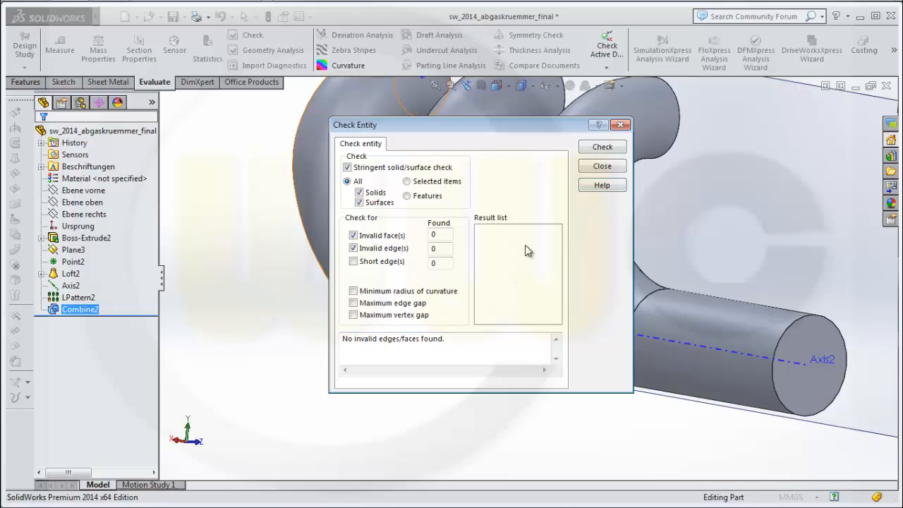
{"action": "left_click", "coordinate": [603, 168]}
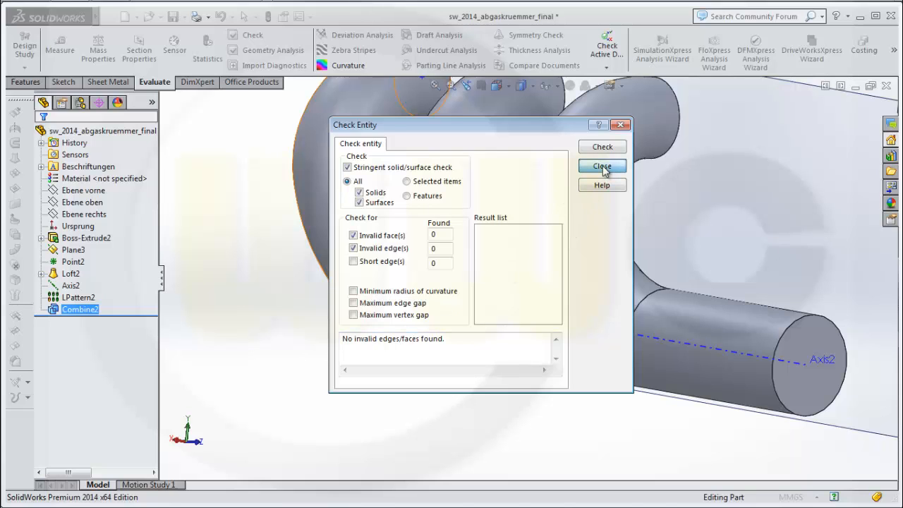
- Run a geometry analysis for short edges, small and sliver faces, sharp angles and discontinuous geometry using 0.10 mm and 5 degree limits
{"action": "left_click", "coordinate": [268, 50]}
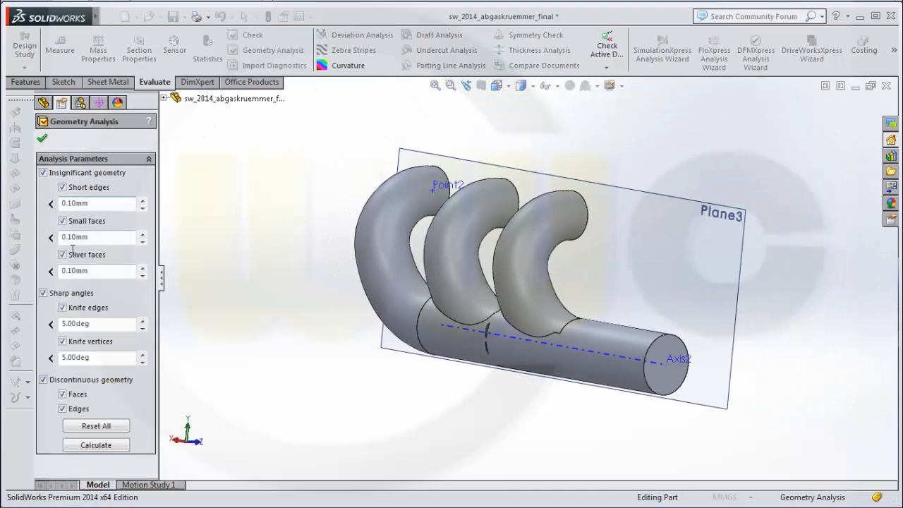
{"action": "left_click", "coordinate": [96, 445]}
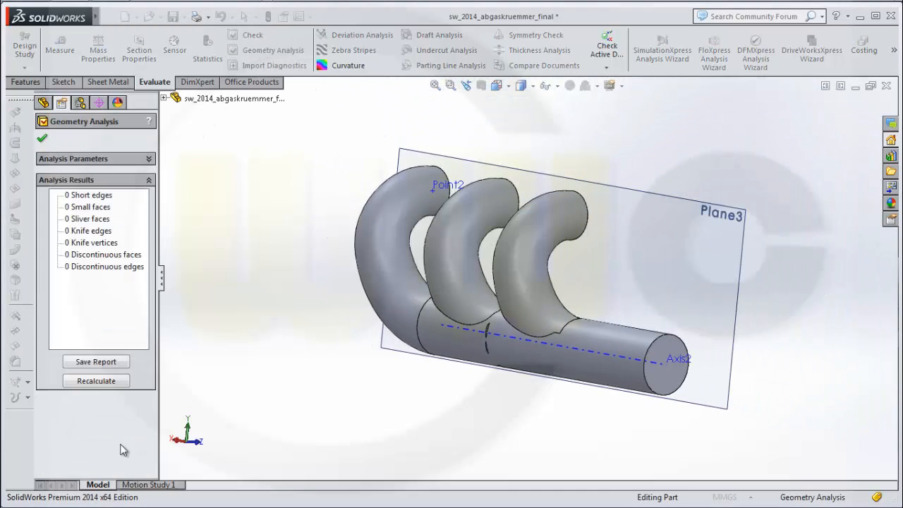
{"action": "left_click", "coordinate": [42, 139]}
- Examine the surface continuity where the branches meet the main pipe with zebra stripes, then turn the stripes off
{"action": "middle_click_drag", "start_coordinate": [530, 300], "coordinate": [534, 351]}
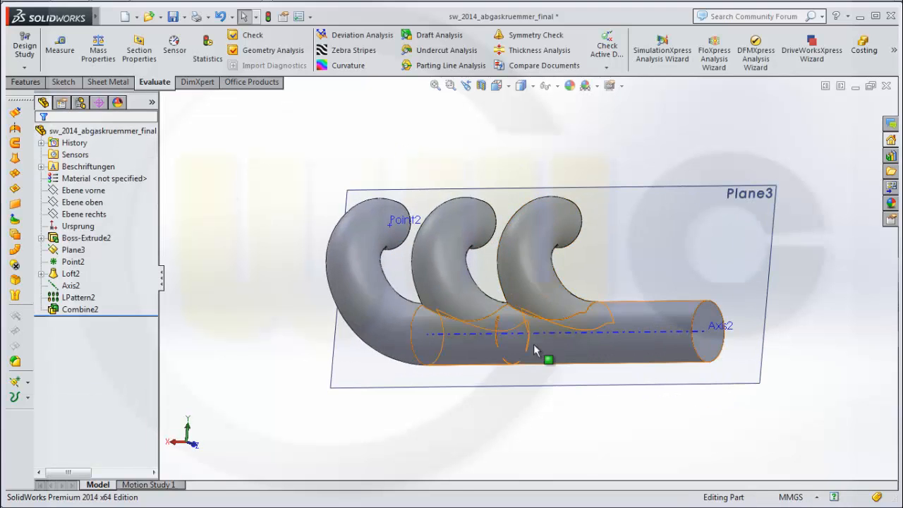
{"action": "scroll", "coordinate": [526, 343], "scroll_direction": "up", "scroll_amount": 2}
{"action": "scroll", "coordinate": [518, 335], "scroll_direction": "down", "scroll_amount": 3}
{"action": "middle_click_drag", "start_coordinate": [637, 261], "coordinate": [649, 195]}
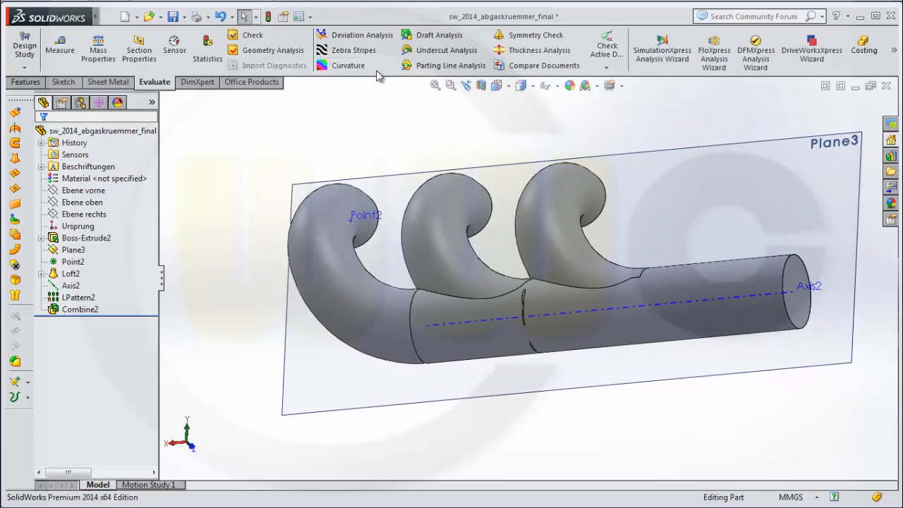
{"action": "left_click", "coordinate": [359, 50]}
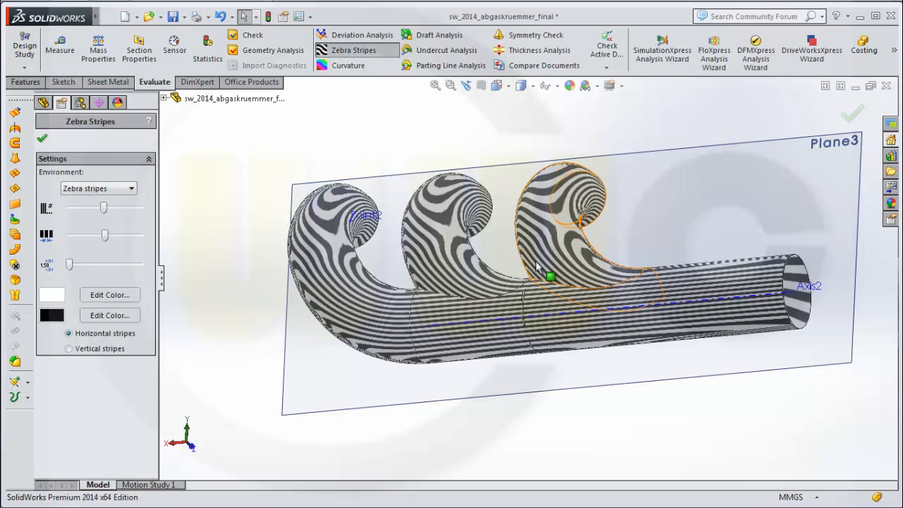
{"action": "scroll", "coordinate": [536, 267], "scroll_direction": "down", "scroll_amount": 10}
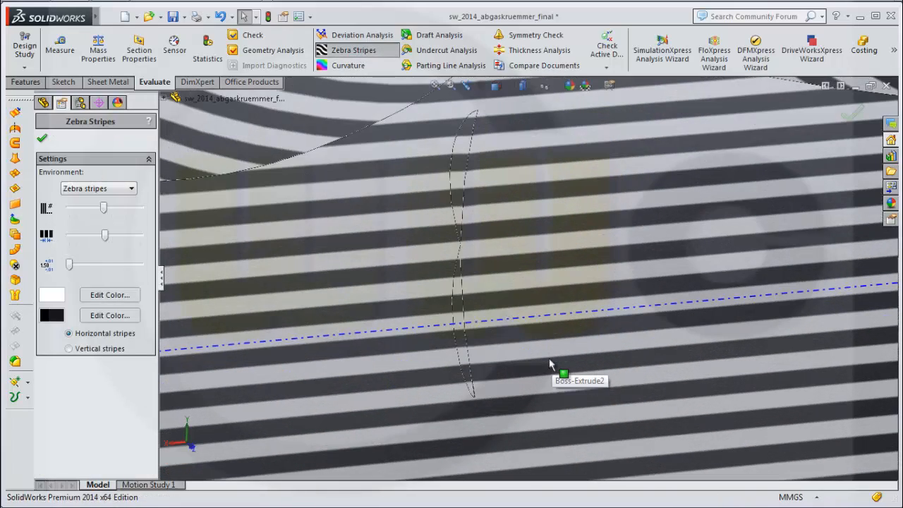
{"action": "scroll", "coordinate": [549, 363], "scroll_direction": "down", "scroll_amount": 3}
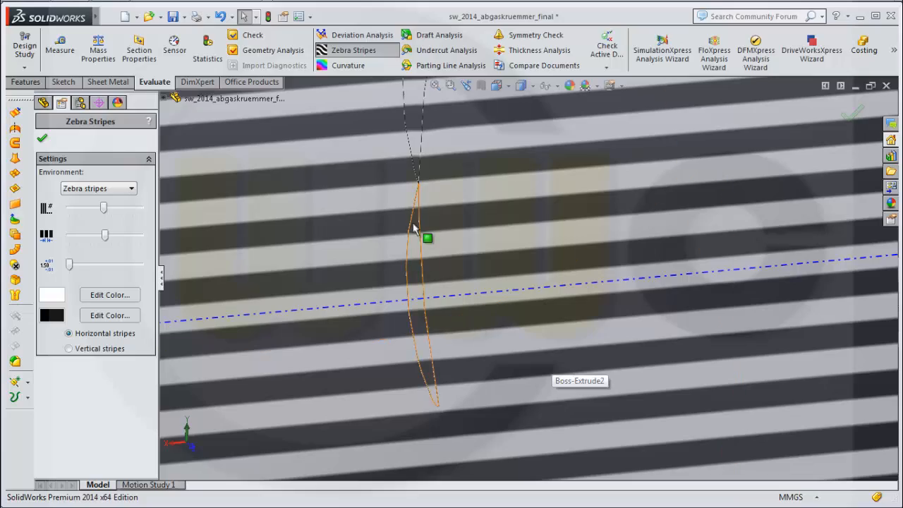
{"action": "key", "text": "Return"}
{"action": "middle_click_drag", "start_coordinate": [475, 256], "coordinate": [487, 326]}
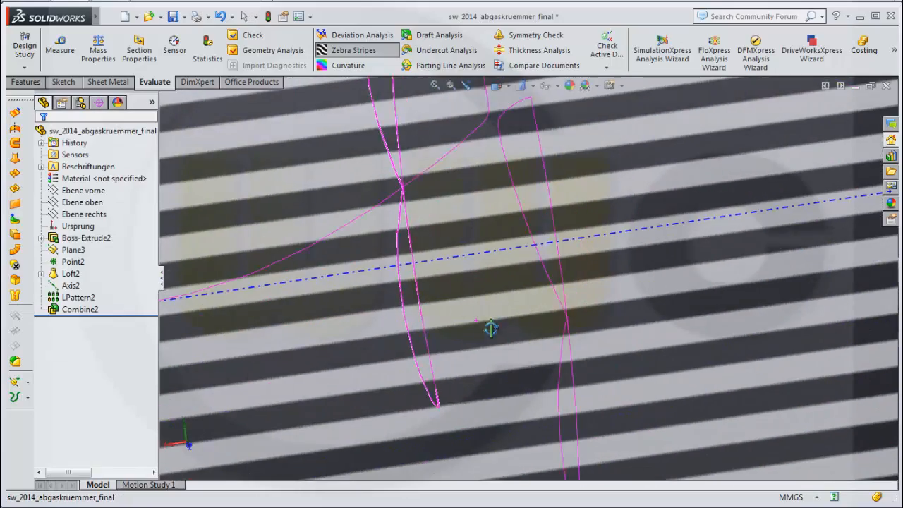
{"action": "scroll", "coordinate": [487, 295], "scroll_direction": "up", "scroll_amount": 10}
{"action": "scroll", "coordinate": [492, 252], "scroll_direction": "up", "scroll_amount": 5}
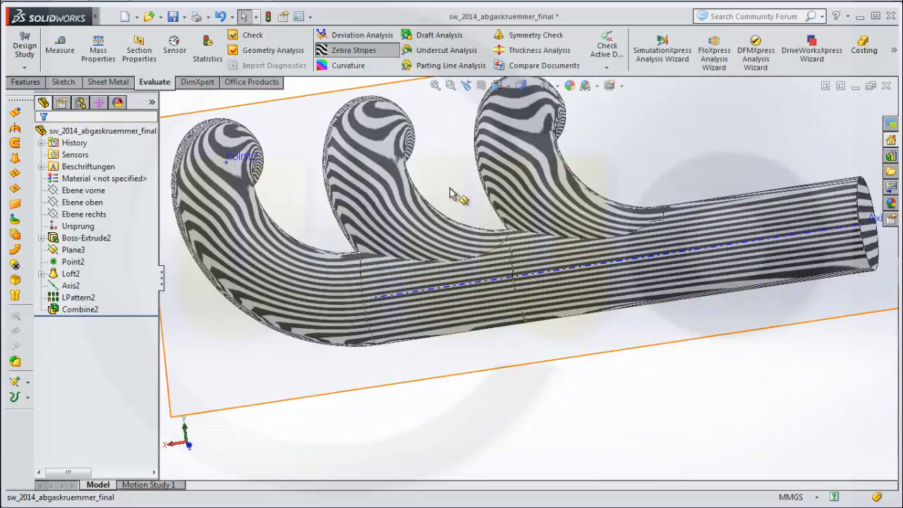
{"action": "left_click", "coordinate": [349, 51]}
{"action": "middle_click_drag", "start_coordinate": [671, 154], "coordinate": [528, 213]}
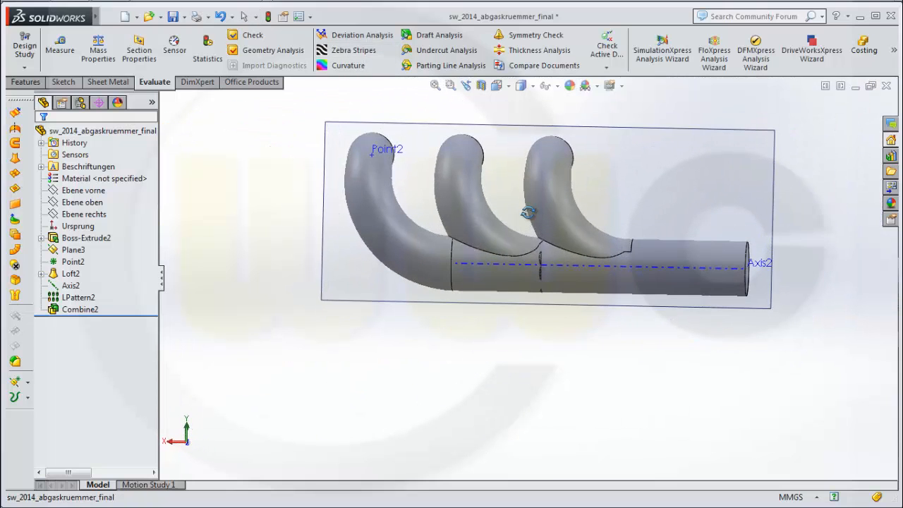
- Shell the manifold to a 2 mm wall, removing the main pipe's open end face and the three branch end faces
{"action": "left_click", "coordinate": [27, 83]}
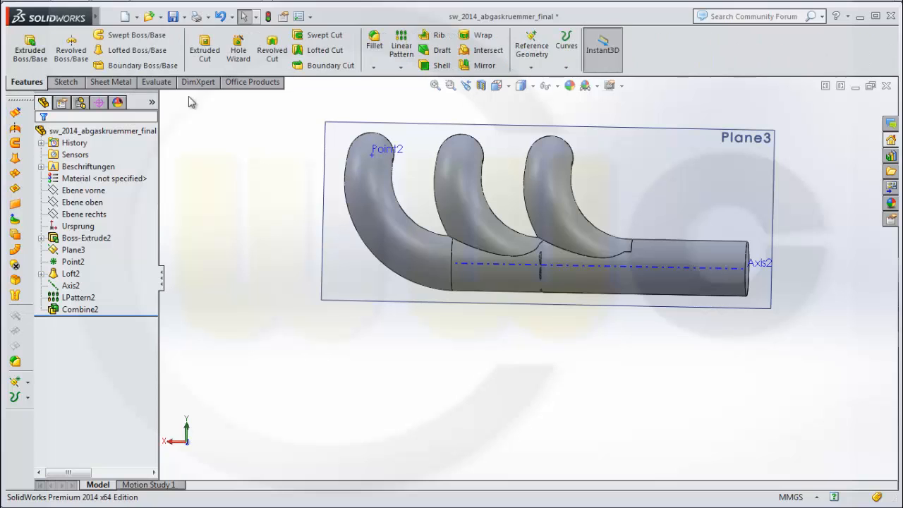
{"action": "left_click", "coordinate": [432, 65]}
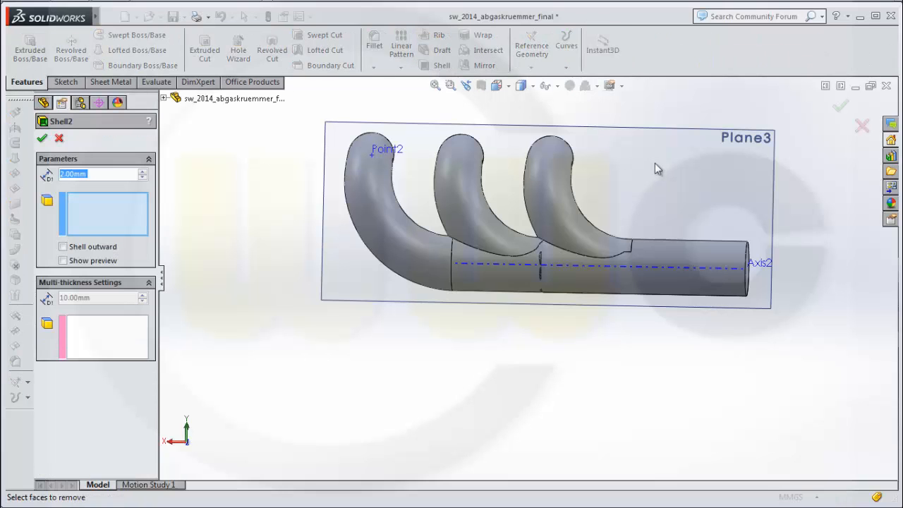
{"action": "middle_click_drag", "start_coordinate": [655, 169], "coordinate": [437, 280]}
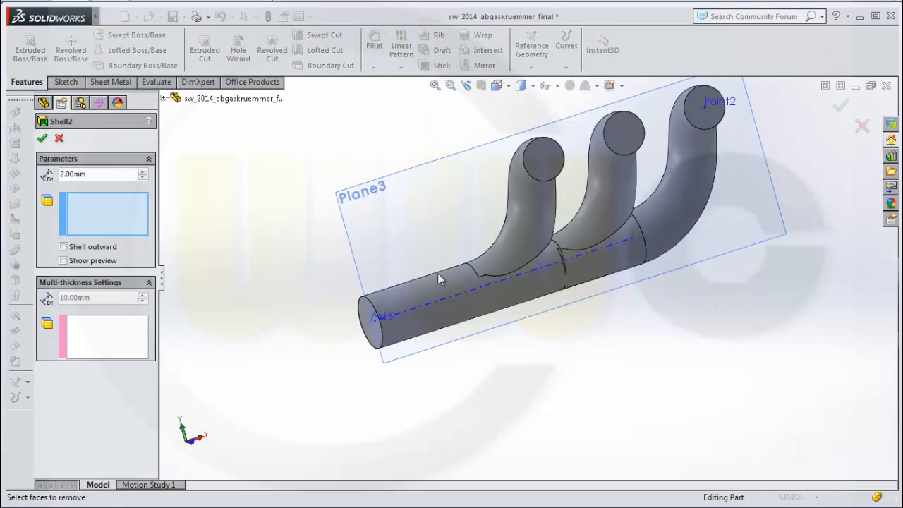
{"action": "left_click", "coordinate": [377, 330]}
{"action": "left_click", "coordinate": [549, 163]}
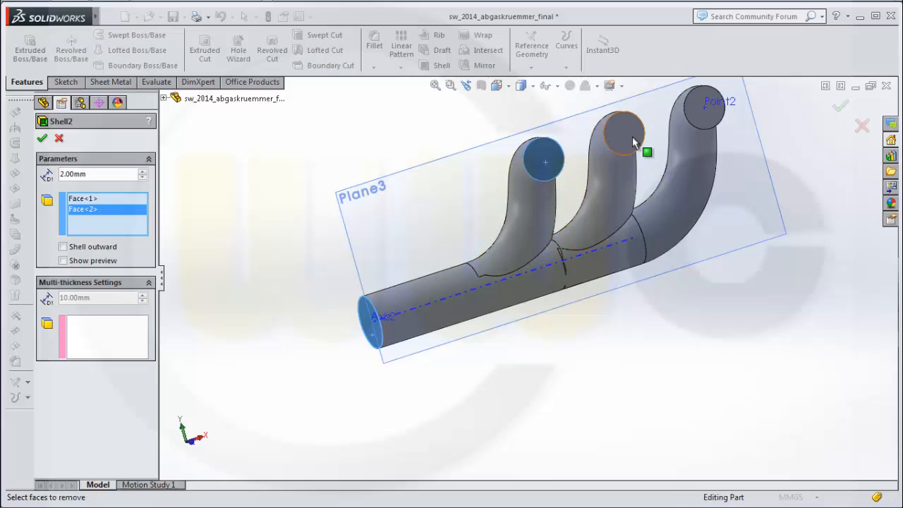
{"action": "left_click", "coordinate": [632, 136]}
{"action": "left_click", "coordinate": [703, 122]}
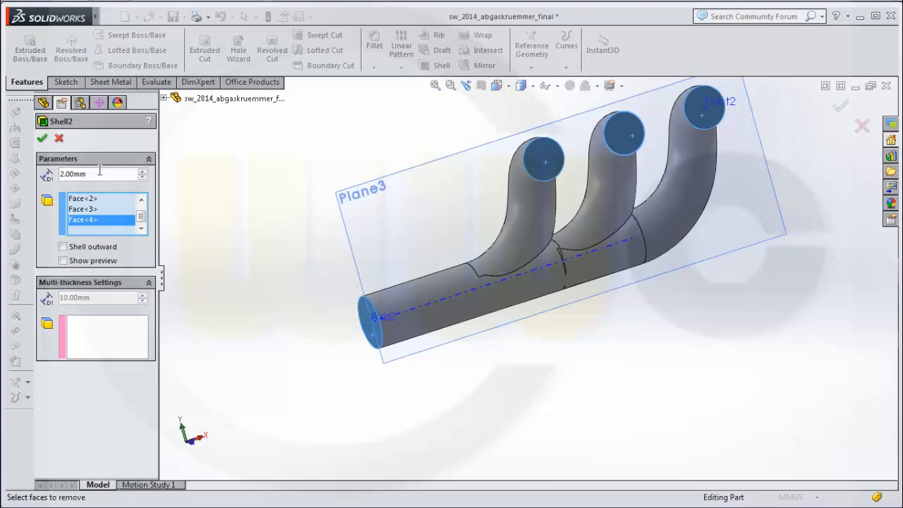
{"action": "left_click", "coordinate": [43, 140]}
{"action": "middle_click_drag", "start_coordinate": [261, 184], "coordinate": [541, 188]}
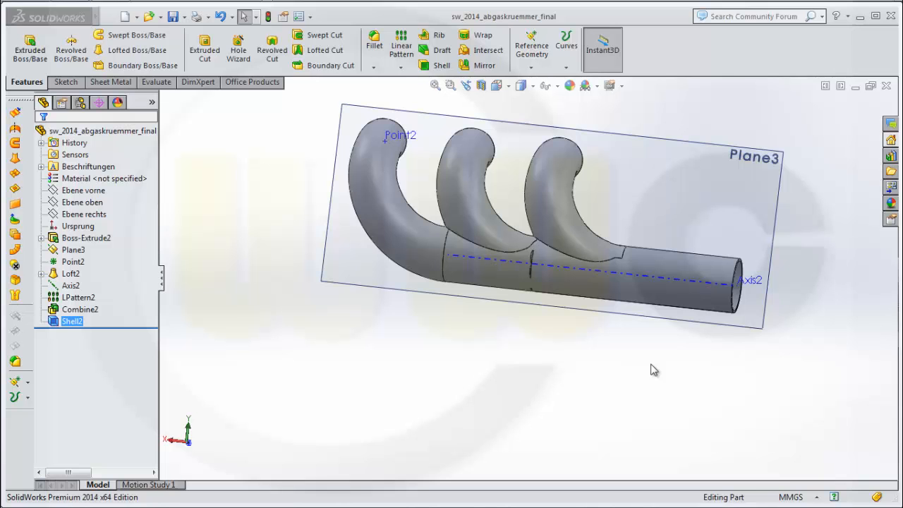
- Create a reference plane offset 269 mm from the Ebene rechts plane, flipped toward the main pipe's open end
{"action": "mouse_move", "coordinate": [666, 364]}
{"action": "middle_mouse_down"}
{"action": "mouse_move", "coordinate": [602, 363]}
{"action": "mouse_move", "coordinate": [639, 373]}
{"action": "mouse_move", "coordinate": [672, 367]}
{"action": "middle_mouse_up"}
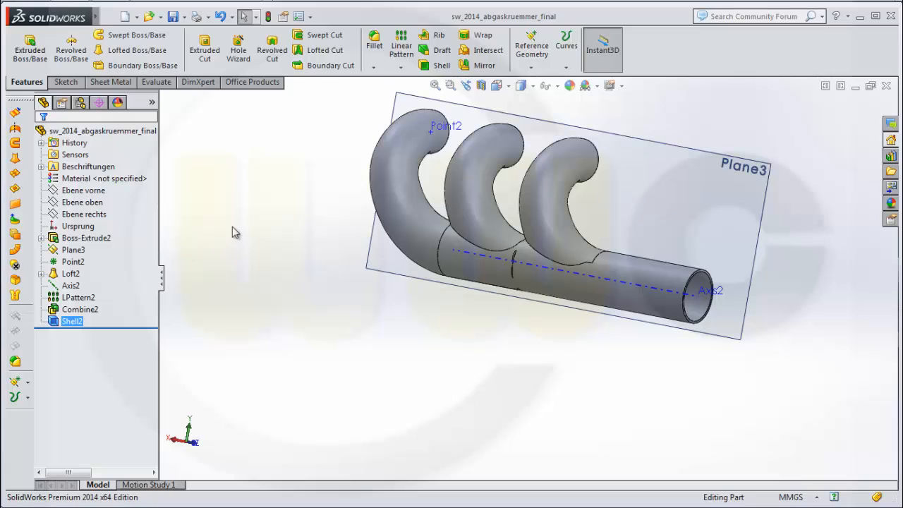
{"action": "left_click", "coordinate": [532, 68]}
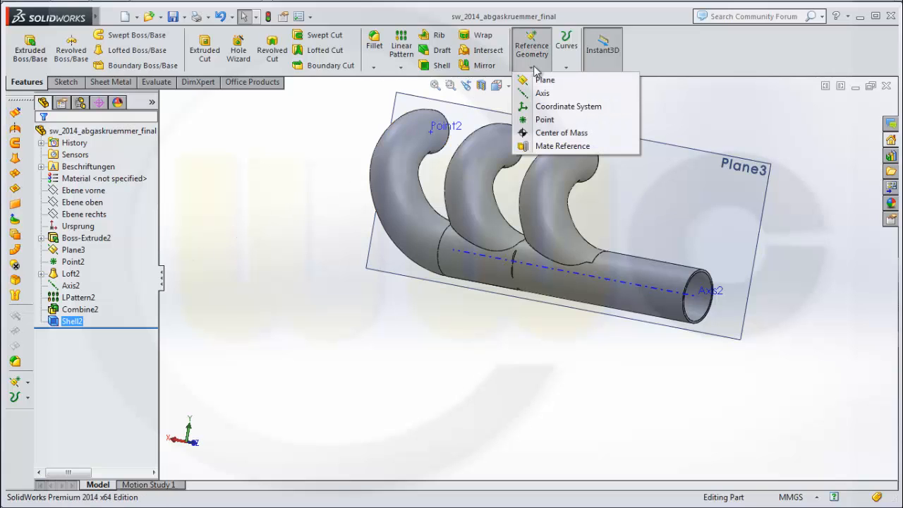
{"action": "left_click", "coordinate": [544, 81]}
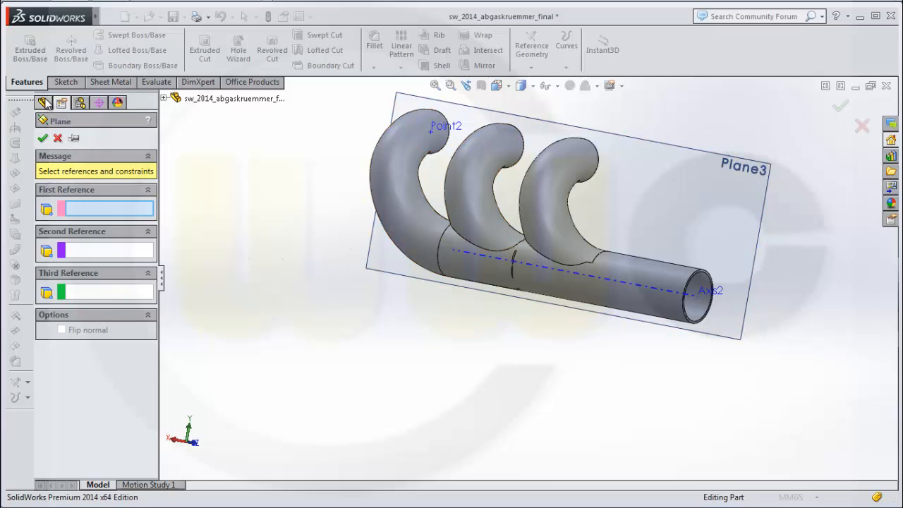
{"action": "left_click", "coordinate": [45, 100]}
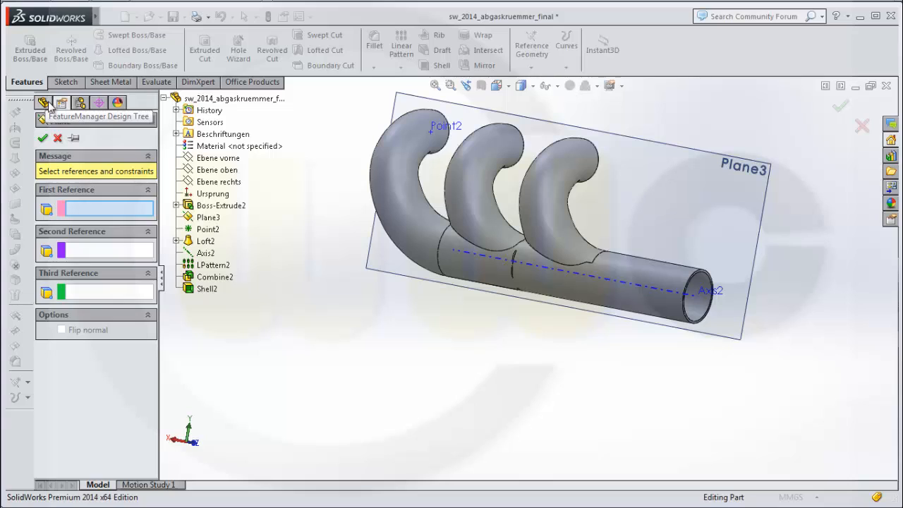
{"action": "left_click", "coordinate": [224, 182]}
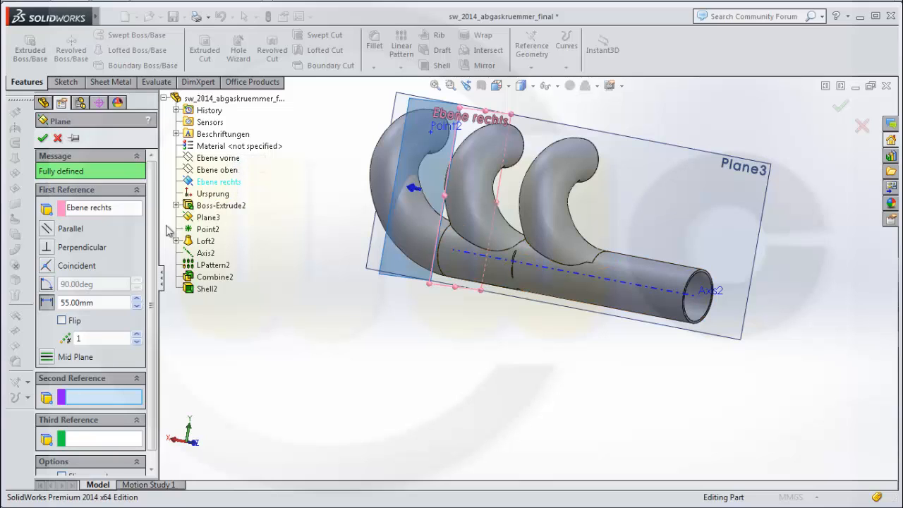
{"action": "left_click", "coordinate": [99, 302]}
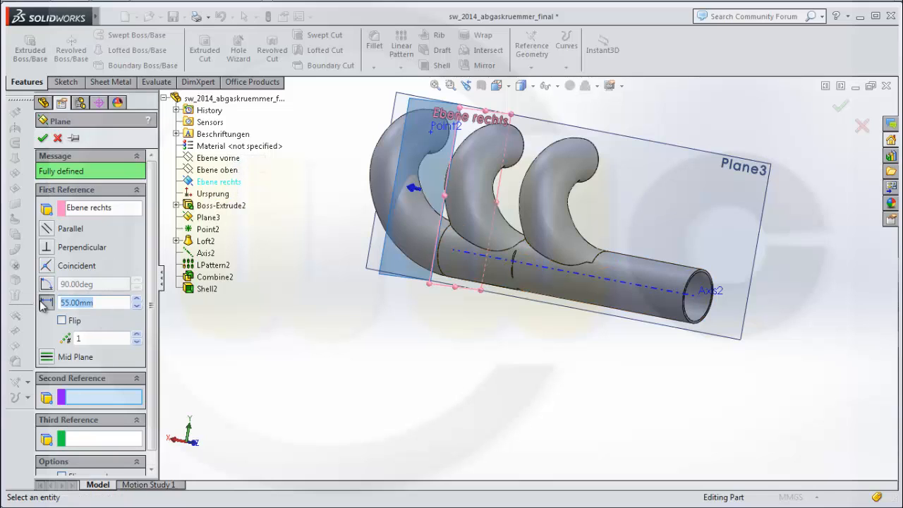
{"action": "type", "text": "269"}
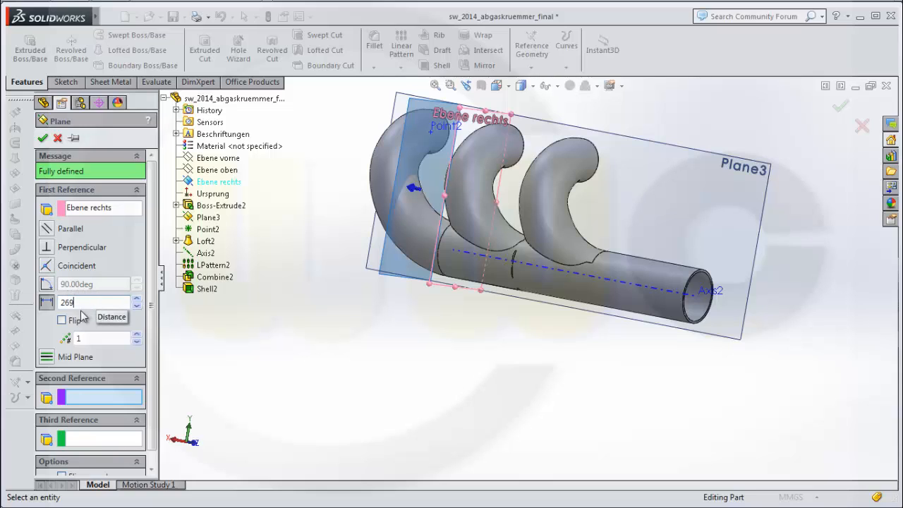
{"action": "middle_click_drag", "start_coordinate": [300, 360], "coordinate": [316, 359]}
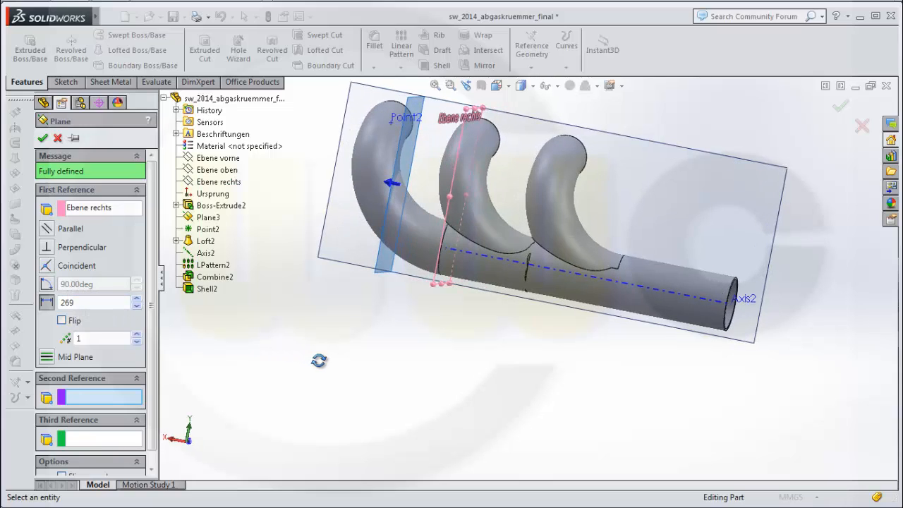
{"action": "left_click", "coordinate": [62, 321]}
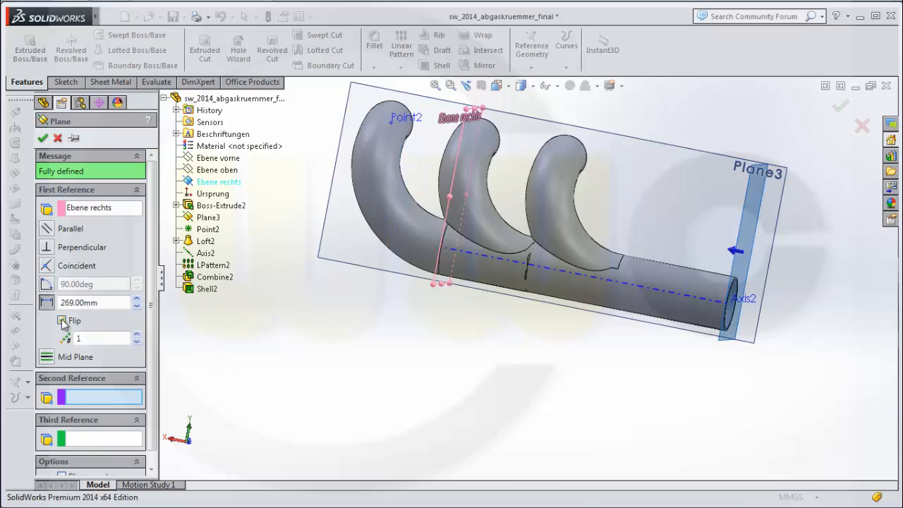
{"action": "left_click", "coordinate": [43, 138]}
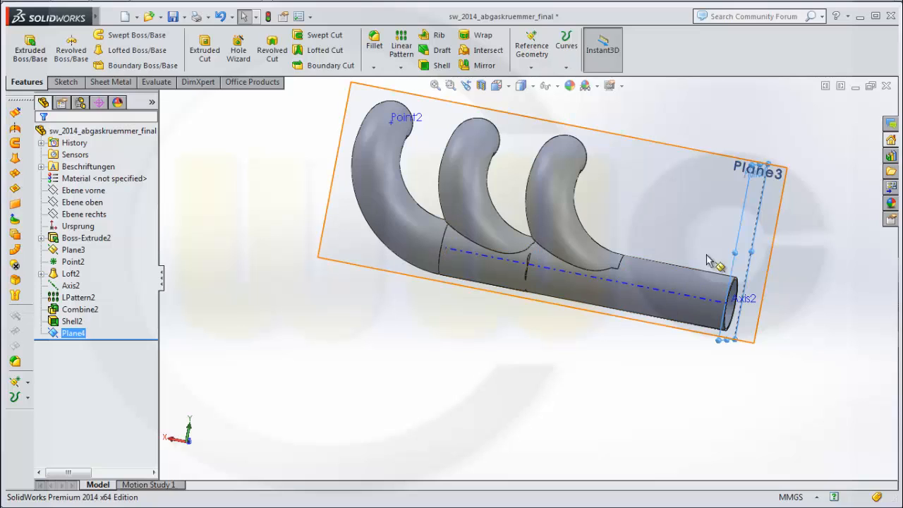
- On the new offset plane, sketch a closed triangle around the pipe's open end with sides about 100, 75 and 98 mm
{"action": "left_click", "coordinate": [741, 234]}
{"action": "left_click", "coordinate": [796, 193]}
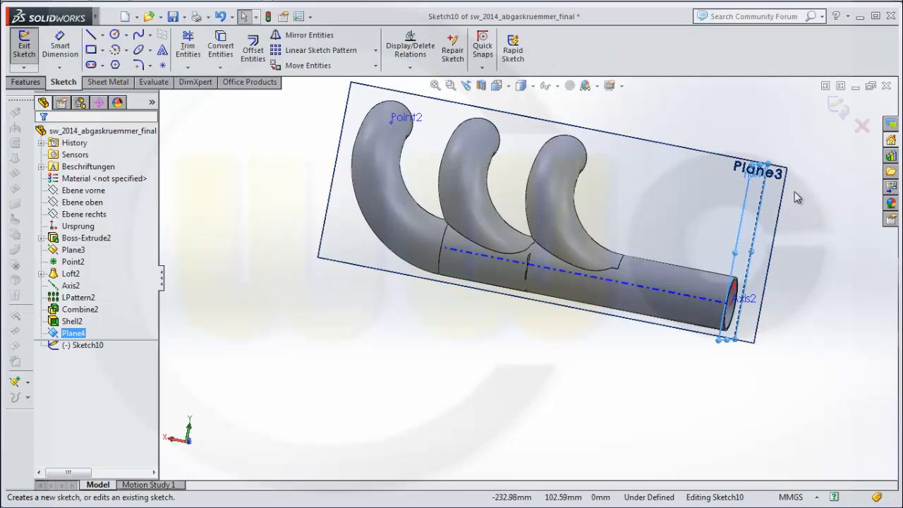
{"action": "left_click", "coordinate": [533, 88]}
{"action": "left_click", "coordinate": [508, 87]}
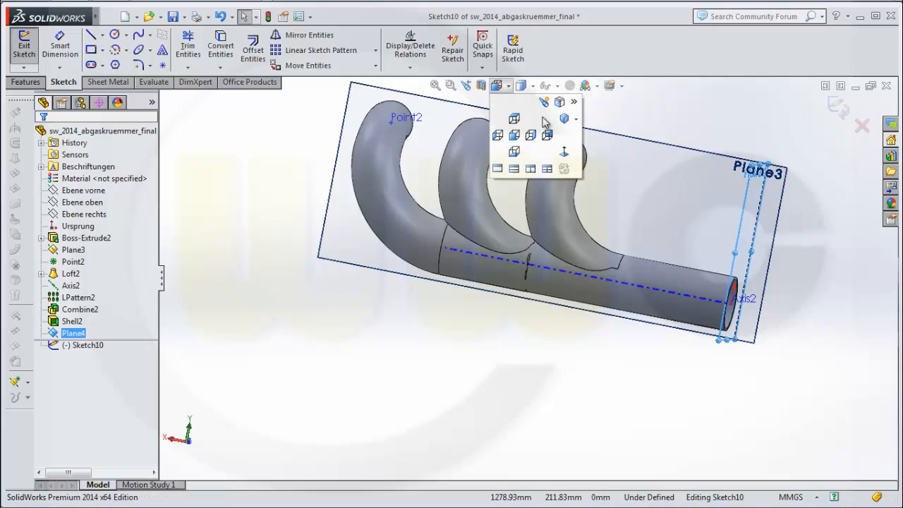
{"action": "left_click", "coordinate": [563, 153]}
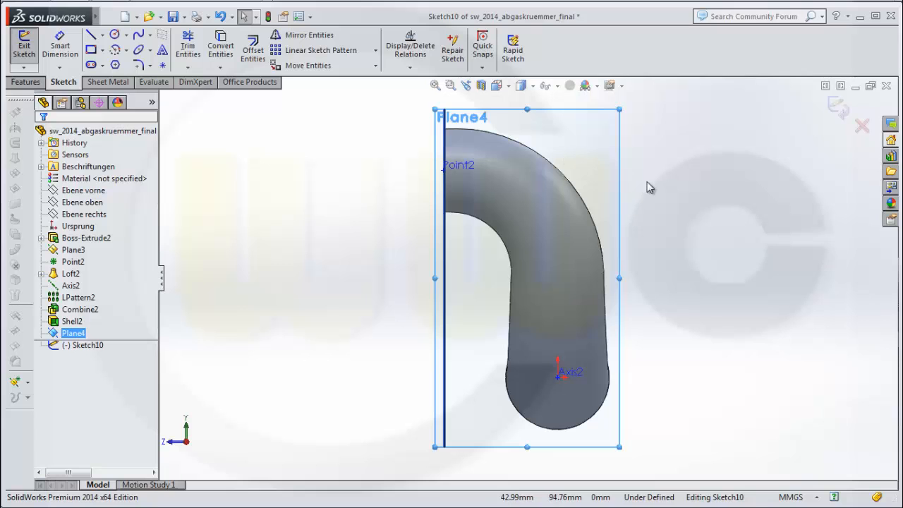
{"action": "left_click", "coordinate": [508, 87]}
{"action": "left_click", "coordinate": [563, 152]}
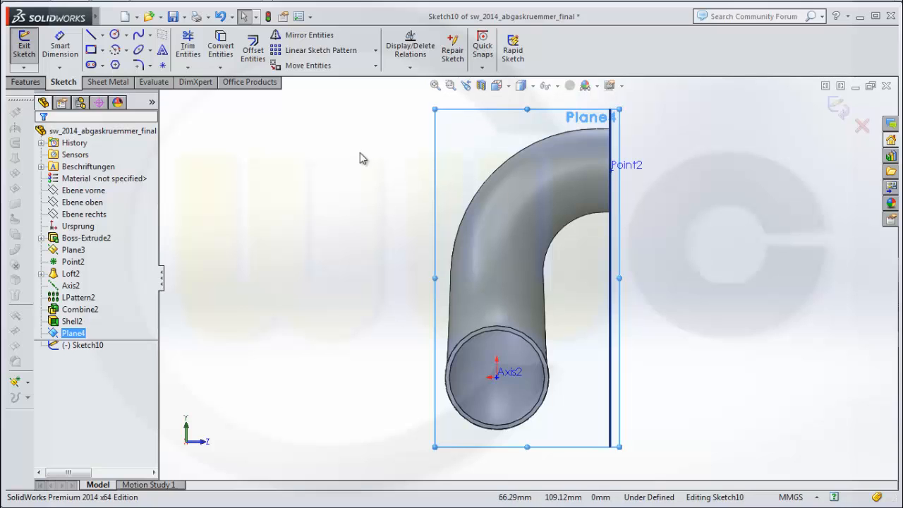
{"action": "key", "text": "z"}
{"action": "key", "text": "z"}
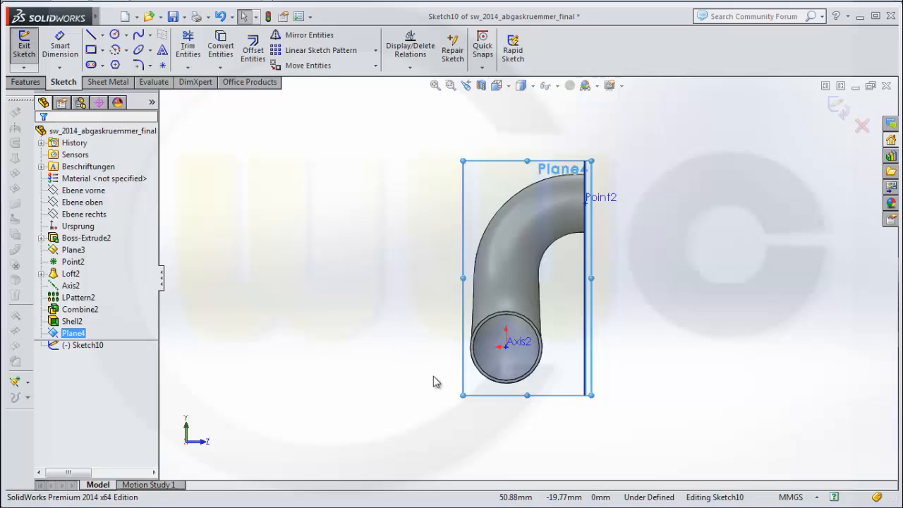
{"action": "left_click", "coordinate": [94, 36]}
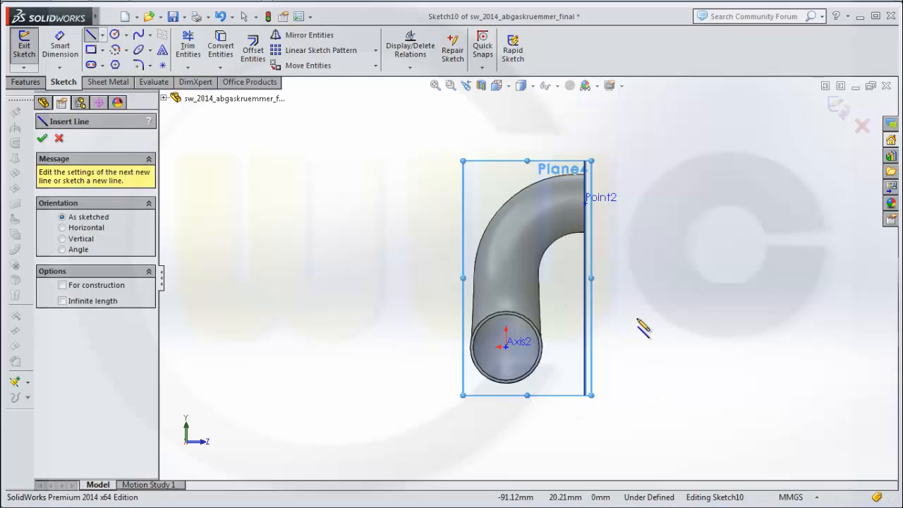
{"action": "left_click", "coordinate": [562, 301]}
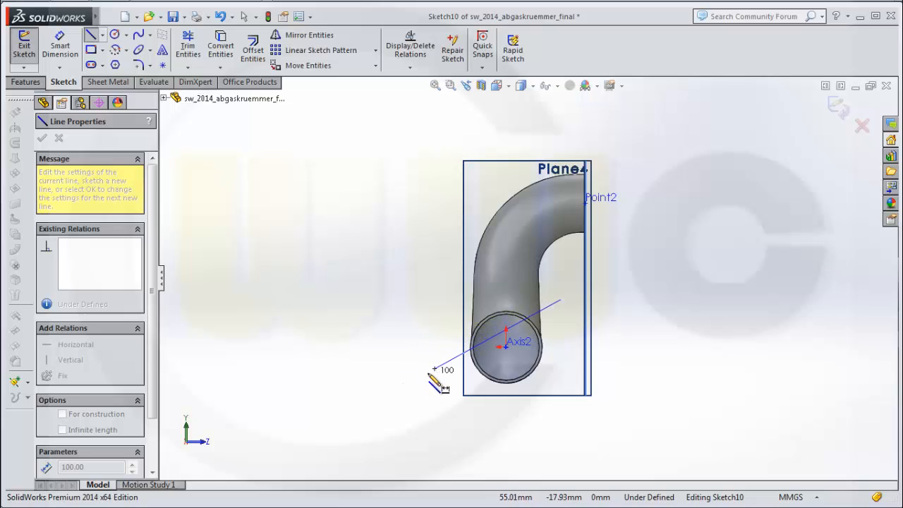
{"action": "left_click", "coordinate": [435, 370]}
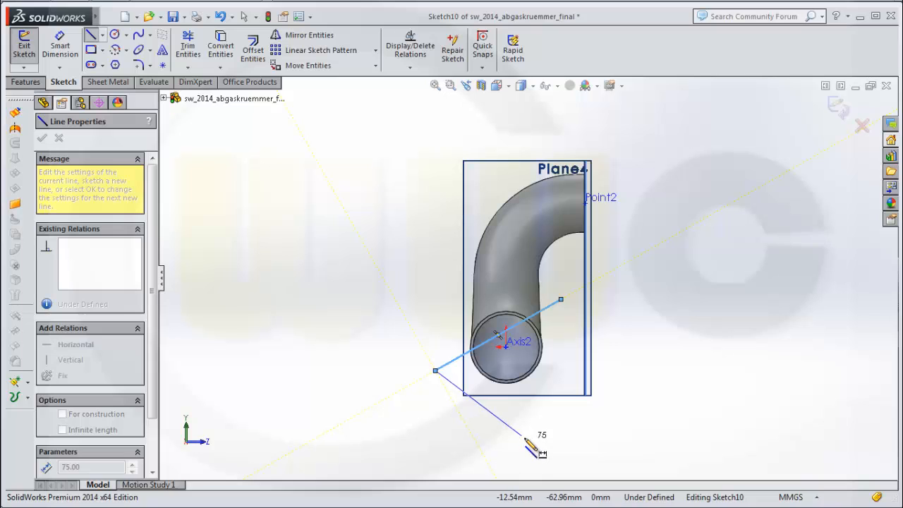
{"action": "left_click", "coordinate": [521, 435]}
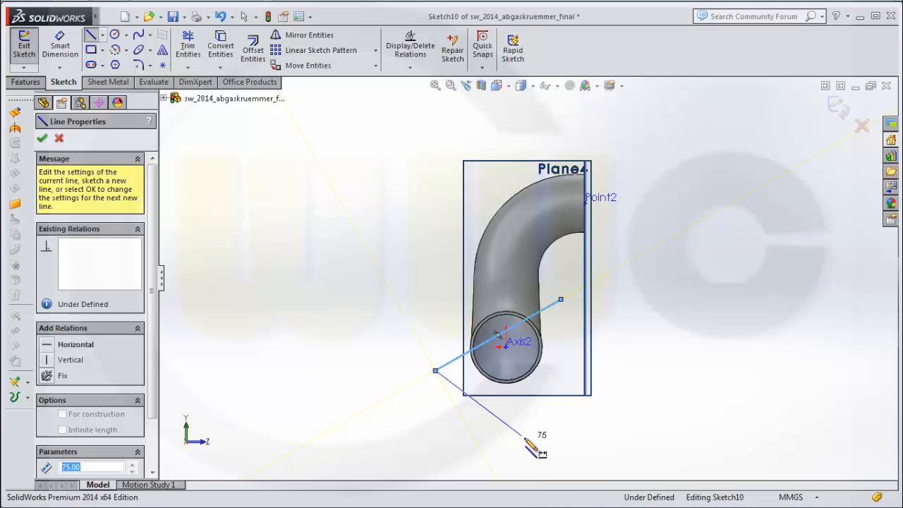
{"action": "left_click", "coordinate": [561, 300]}
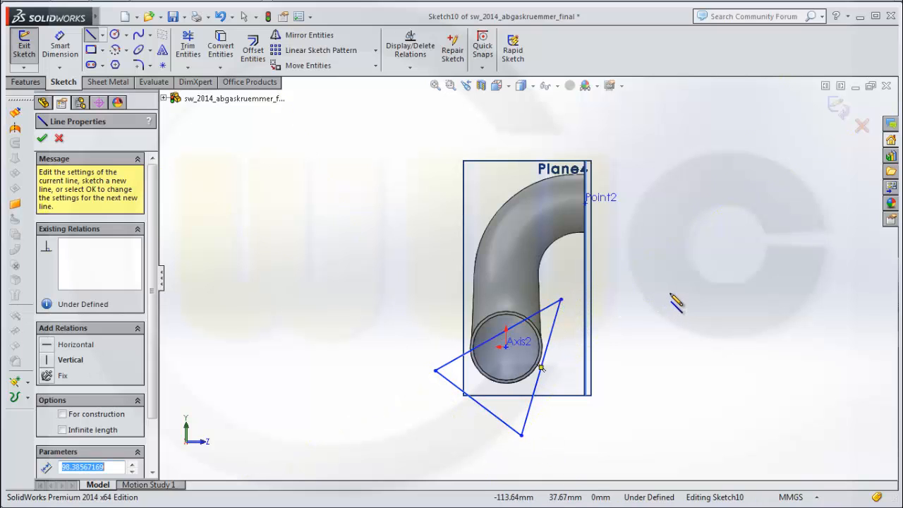
{"action": "key", "text": "Escape"}
- Round all three corners of the triangle with 10 mm sketch fillets
{"action": "scroll", "coordinate": [654, 314], "scroll_direction": "down", "scroll_amount": 3}
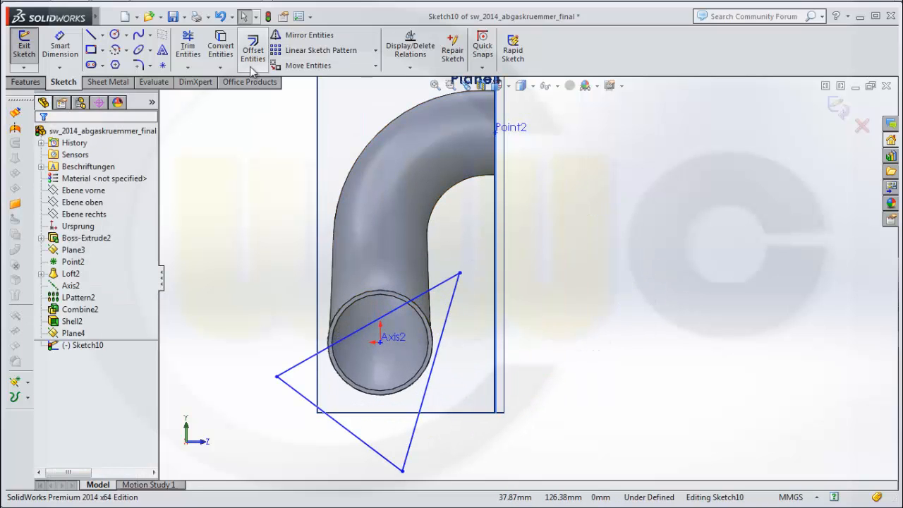
{"action": "left_click", "coordinate": [136, 66]}
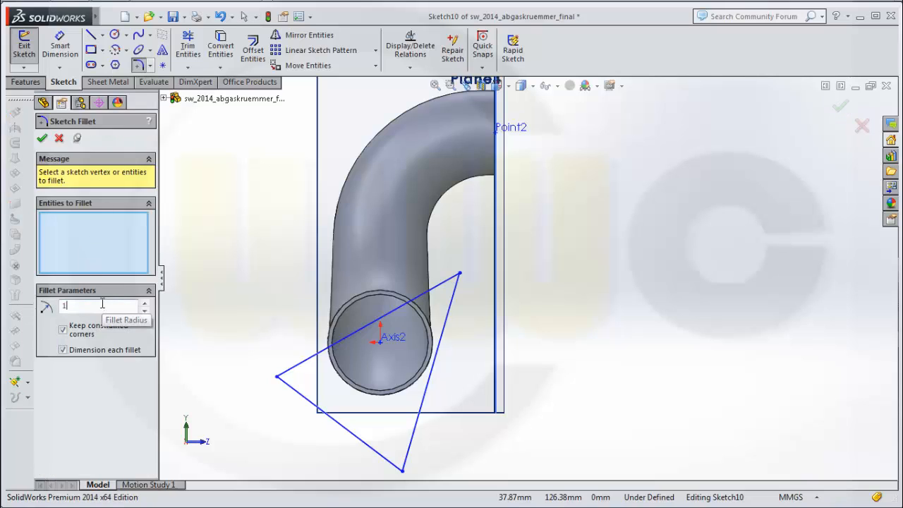
{"action": "type", "text": "10"}
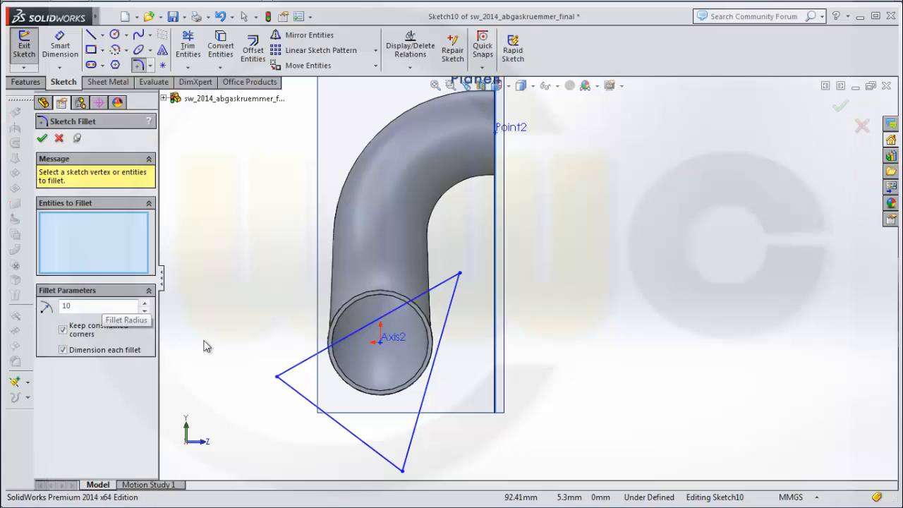
{"action": "left_click", "coordinate": [445, 283]}
{"action": "left_click", "coordinate": [449, 311]}
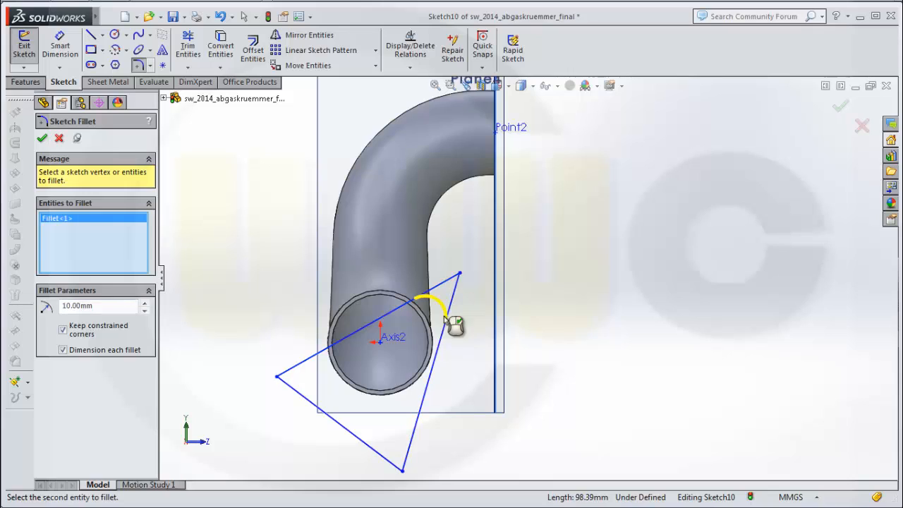
{"action": "left_click", "coordinate": [303, 363]}
{"action": "left_click", "coordinate": [297, 392]}
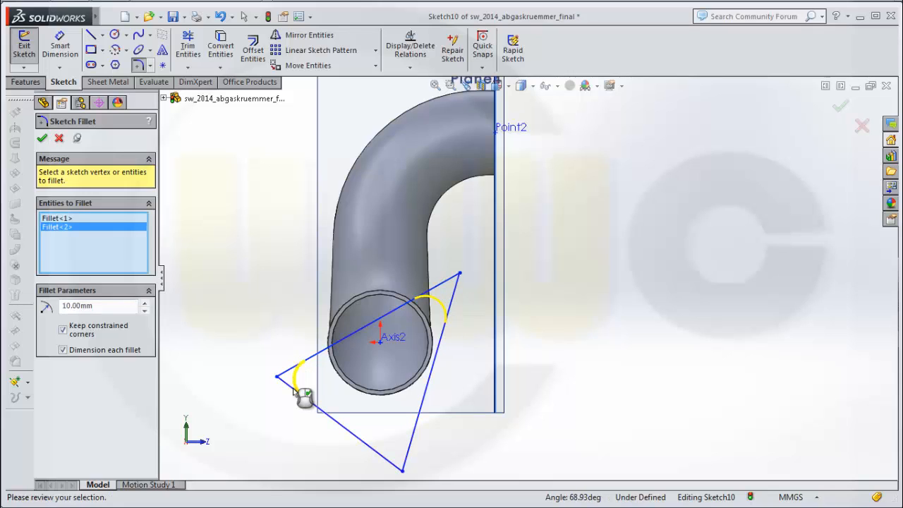
{"action": "left_click", "coordinate": [371, 452]}
{"action": "left_click", "coordinate": [402, 460]}
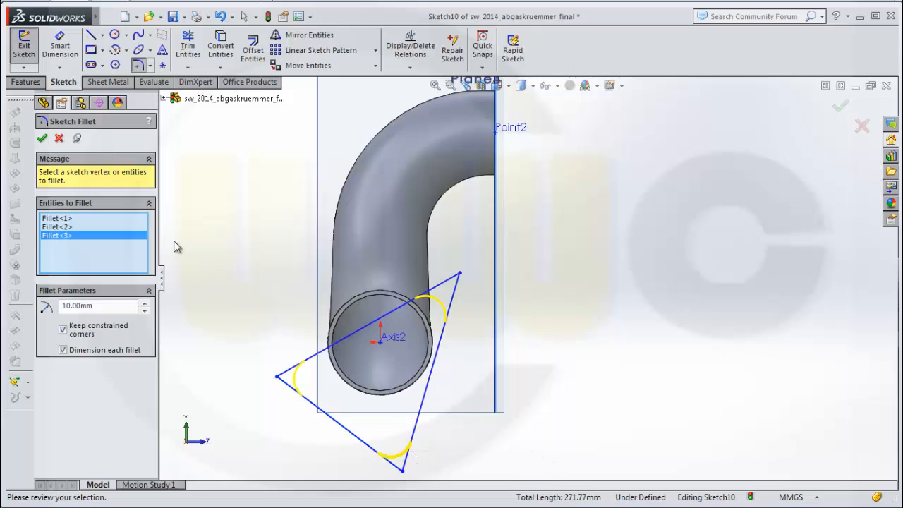
{"action": "left_click", "coordinate": [43, 139]}
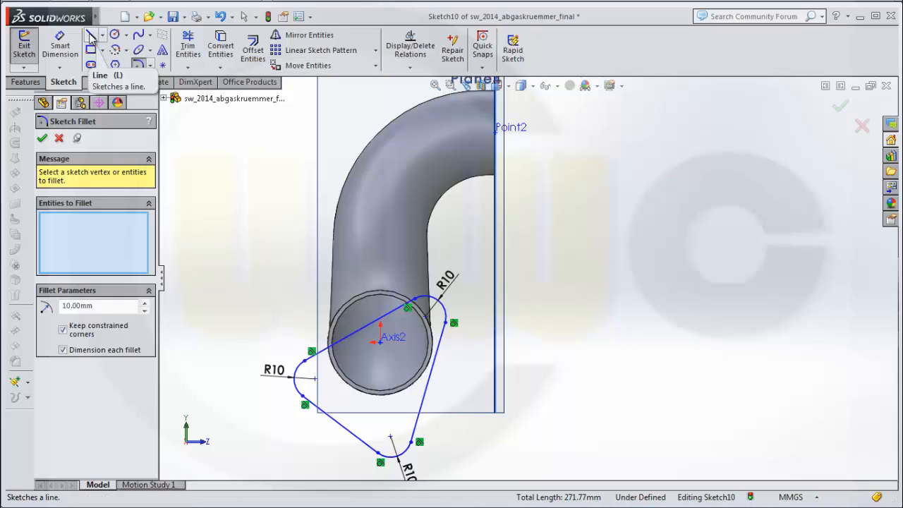
- Dimension the distance between the centres of the upper-right and lower corner fillets as 86.5 mm
{"action": "left_click", "coordinate": [62, 45]}
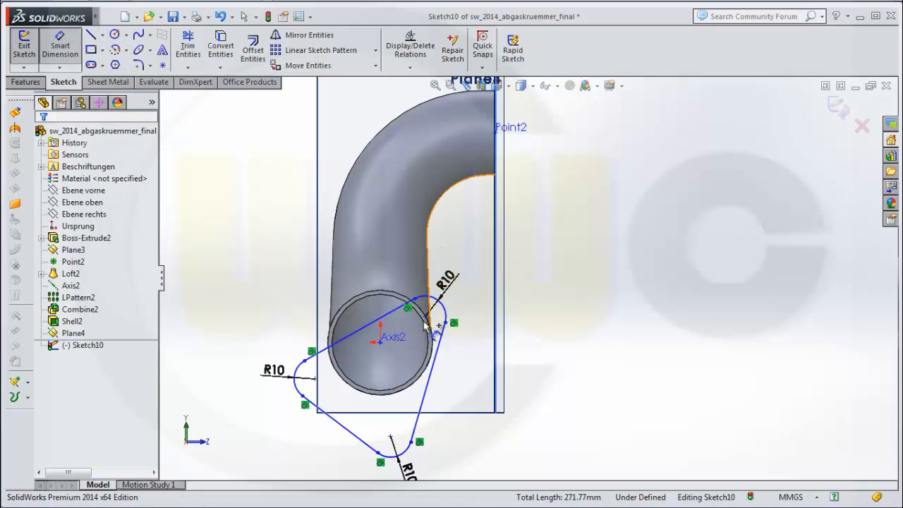
{"action": "left_click", "coordinate": [432, 345]}
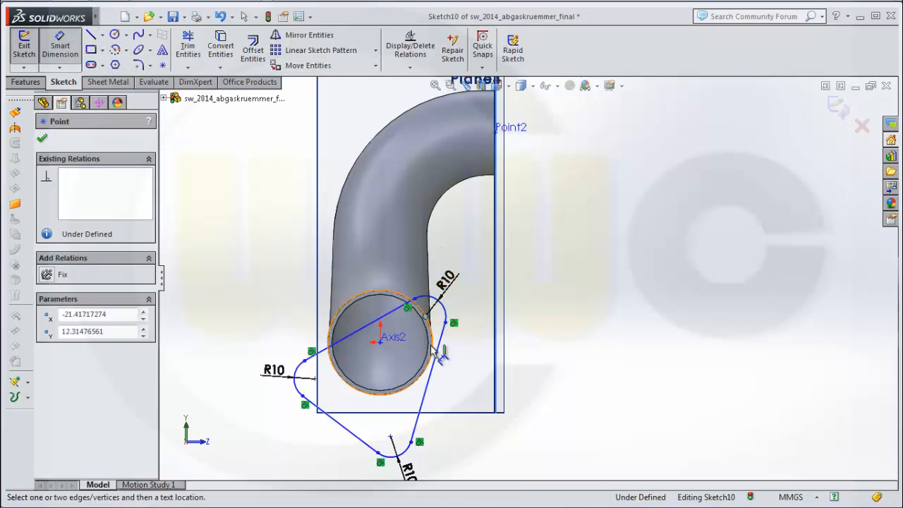
{"action": "left_click", "coordinate": [393, 443]}
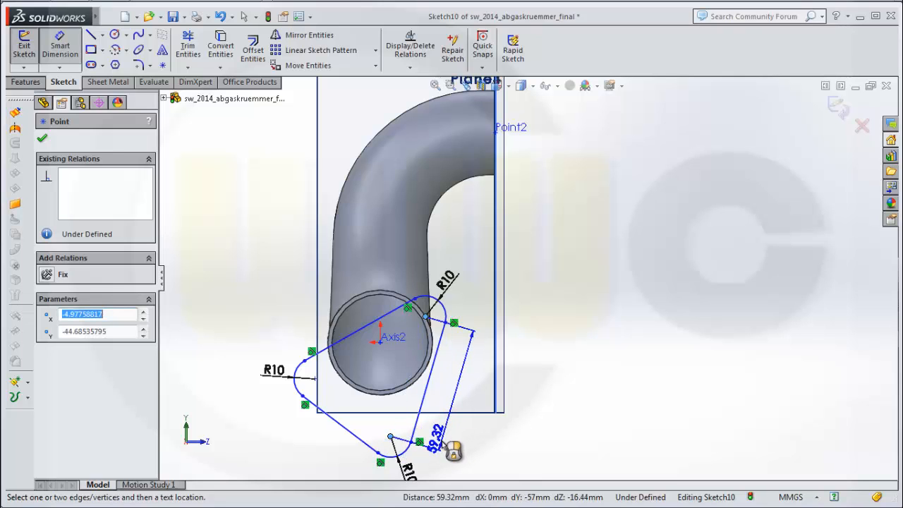
{"action": "left_click", "coordinate": [462, 439]}
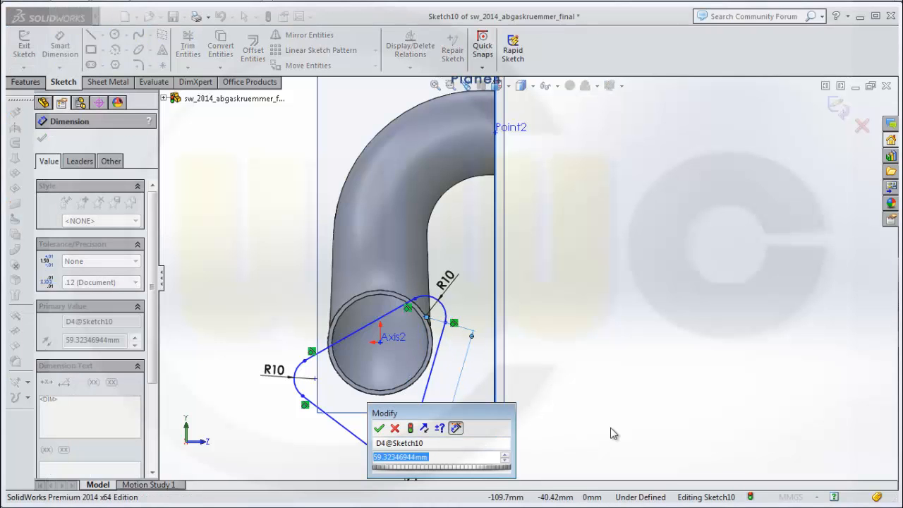
{"action": "type", "text": "86,5"}
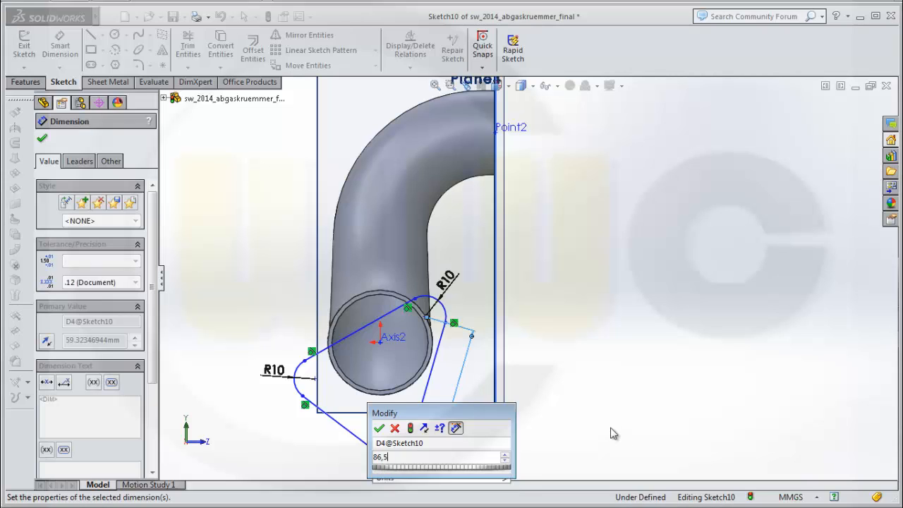
{"action": "key", "text": "Return"}
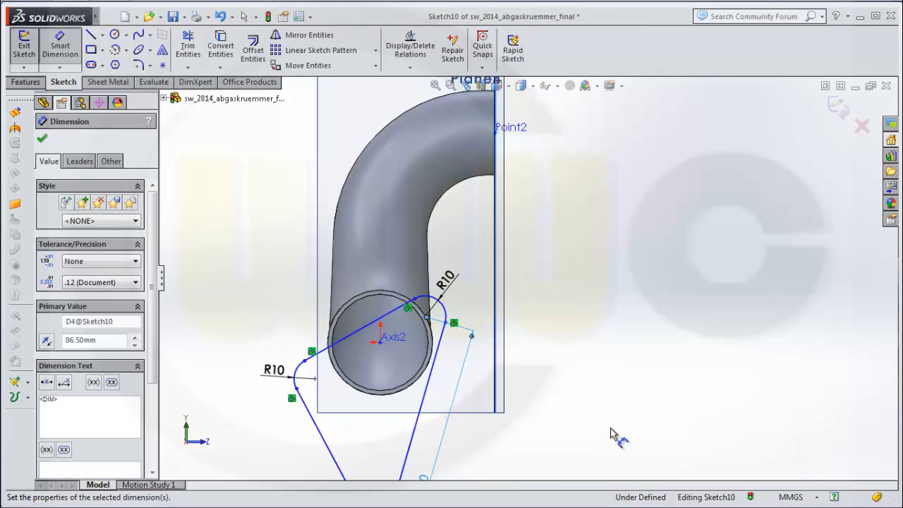
- Dimension the distance between the centres of the left and upper-right corner fillets as 86.5 mm
{"action": "left_click", "coordinate": [315, 379]}
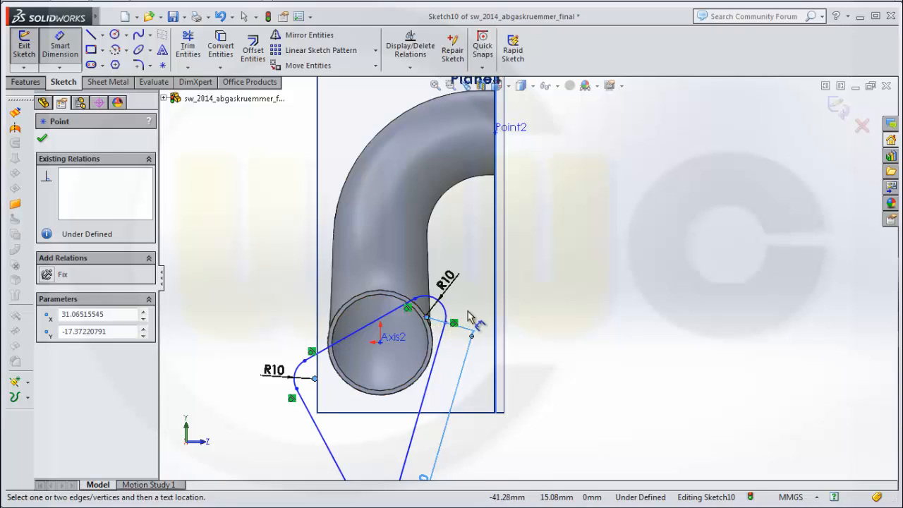
{"action": "middle_click_drag", "start_coordinate": [471, 316], "coordinate": [513, 329]}
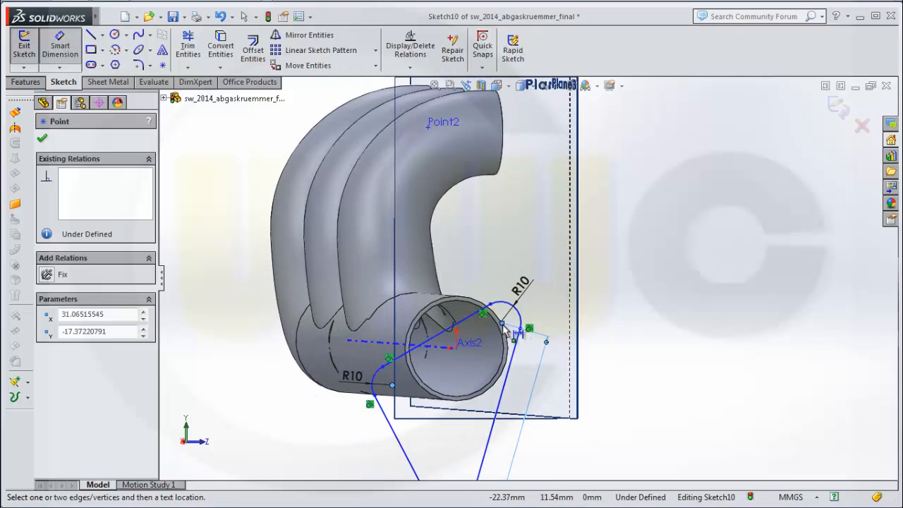
{"action": "scroll", "coordinate": [508, 330], "scroll_direction": "up", "scroll_amount": 2}
{"action": "scroll", "coordinate": [521, 310], "scroll_direction": "down", "scroll_amount": 5}
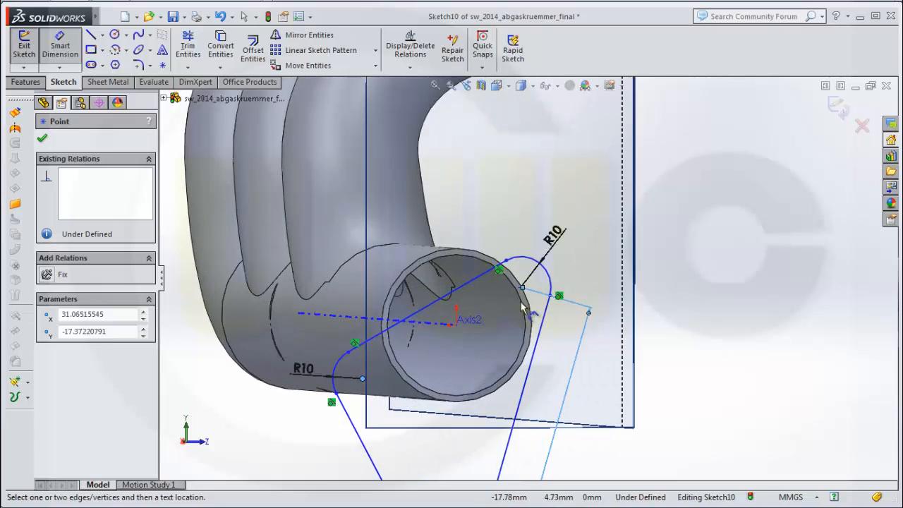
{"action": "scroll", "coordinate": [521, 304], "scroll_direction": "down", "scroll_amount": 1}
{"action": "left_click", "coordinate": [525, 281]}
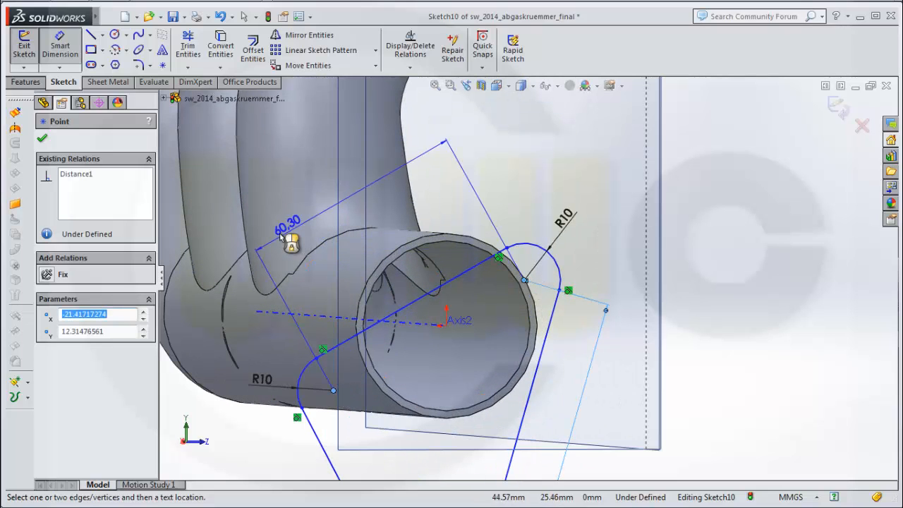
{"action": "left_click", "coordinate": [293, 237]}
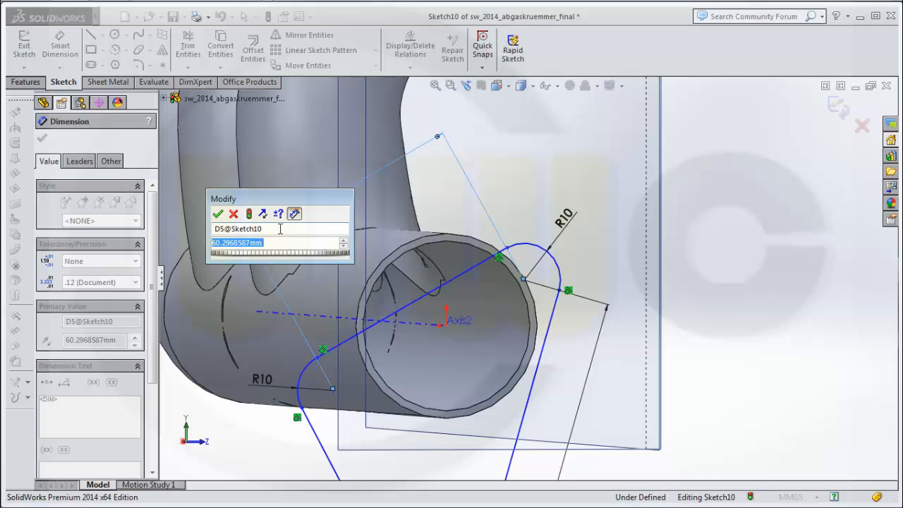
{"action": "type", "text": "86,5"}
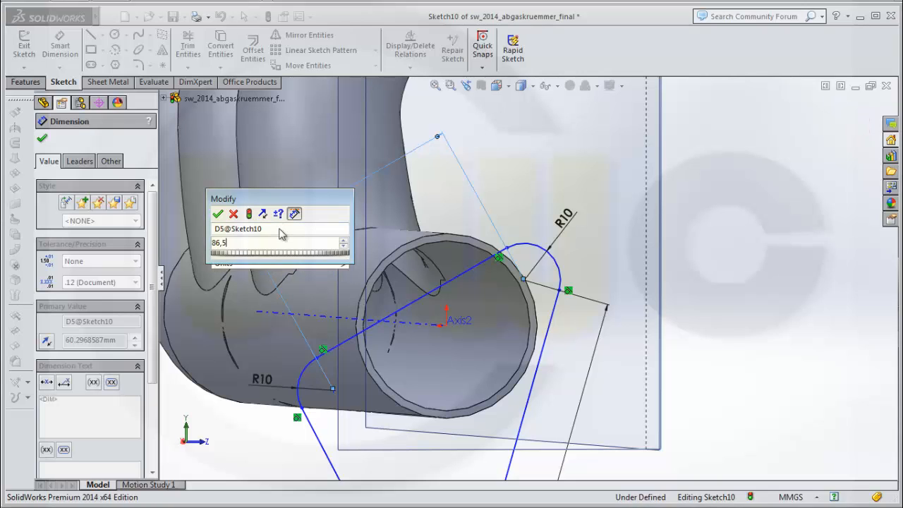
{"action": "key", "text": "Return"}
- Dimension the distance between the centres of the left and lower corner fillets as 86.5 mm
{"action": "scroll", "coordinate": [531, 371], "scroll_direction": "up", "scroll_amount": 5}
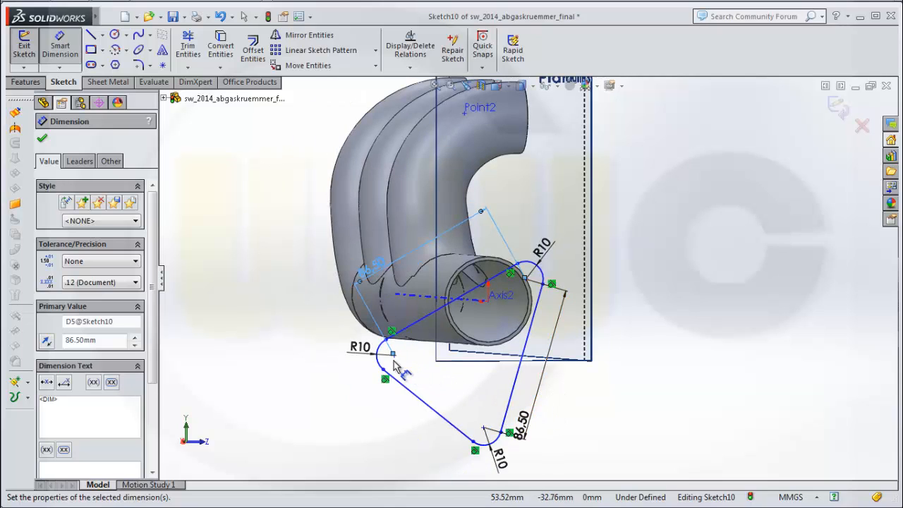
{"action": "left_click", "coordinate": [394, 355]}
{"action": "left_click", "coordinate": [484, 428]}
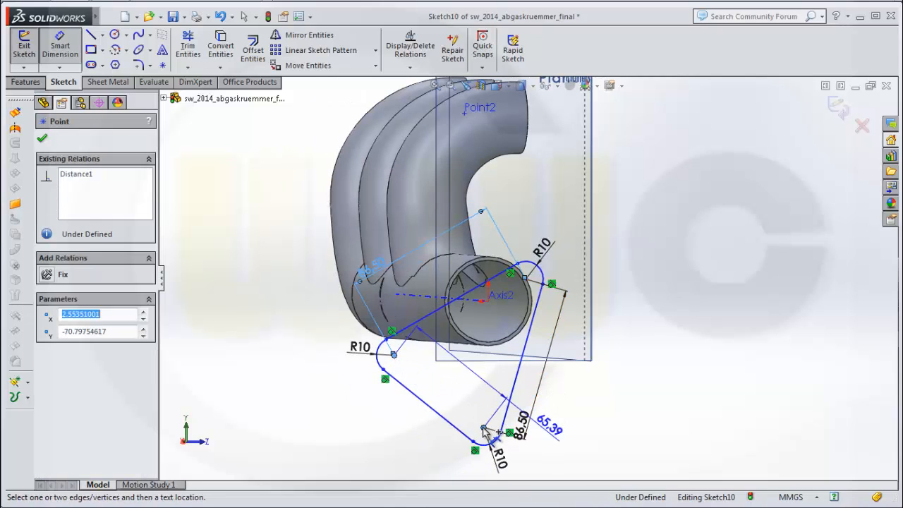
{"action": "left_click", "coordinate": [368, 439]}
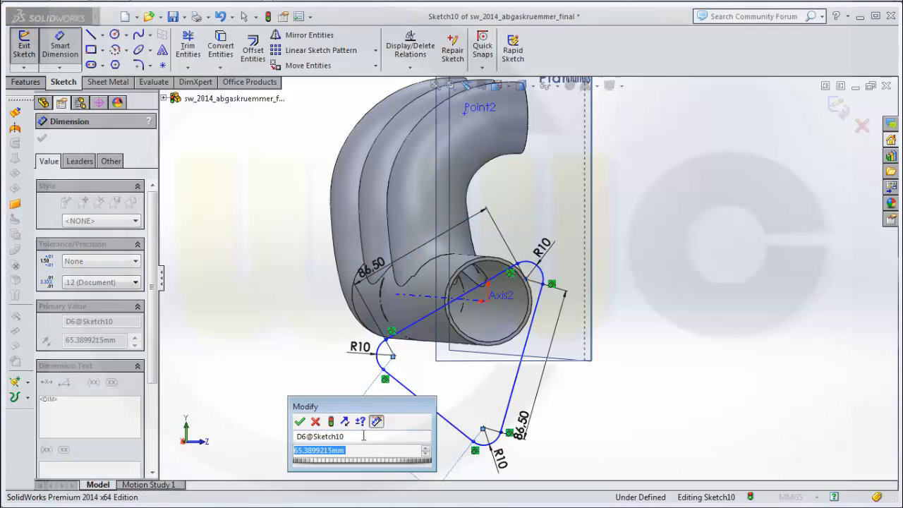
{"action": "type", "text": "86.5"}
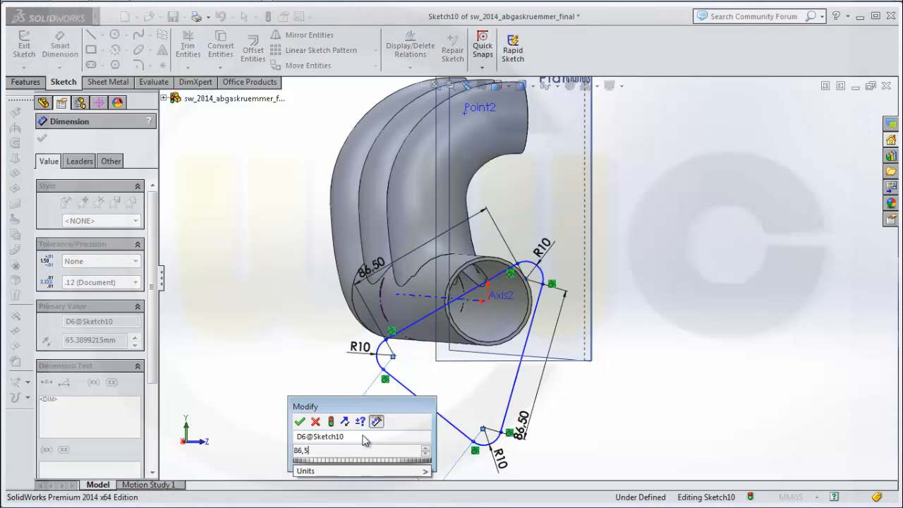
{"action": "key", "text": "Return"}
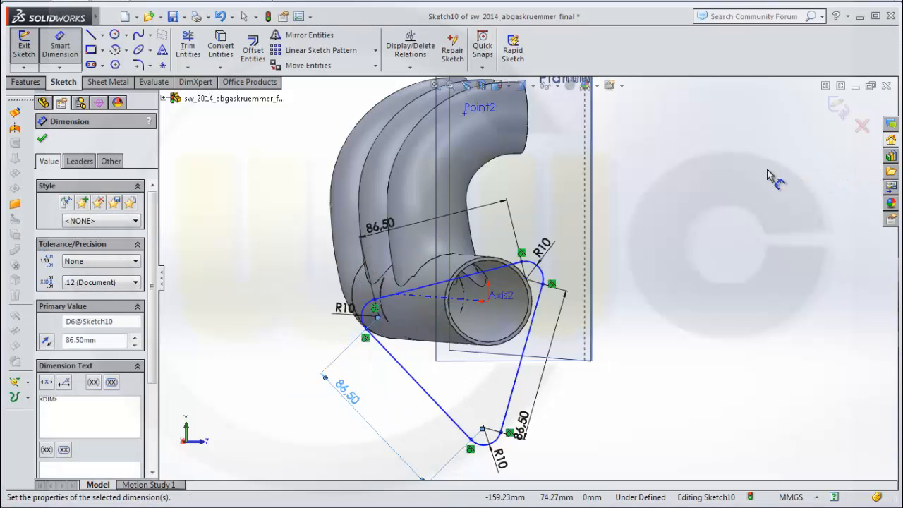
{"action": "left_click", "coordinate": [114, 35]}
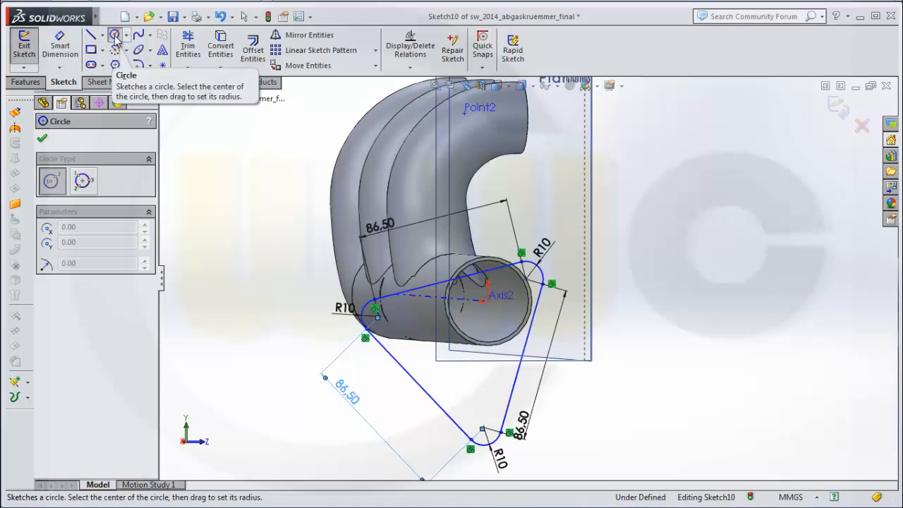
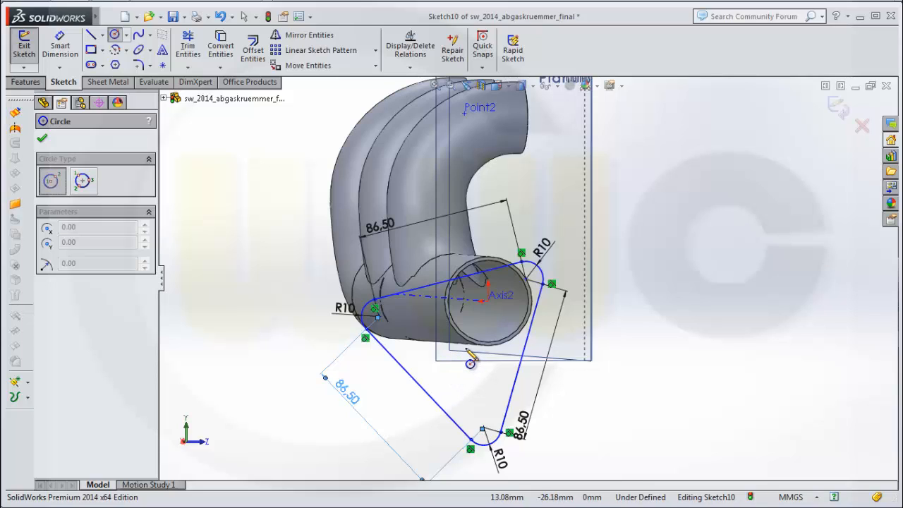
{"action": "left_click", "coordinate": [467, 350]}
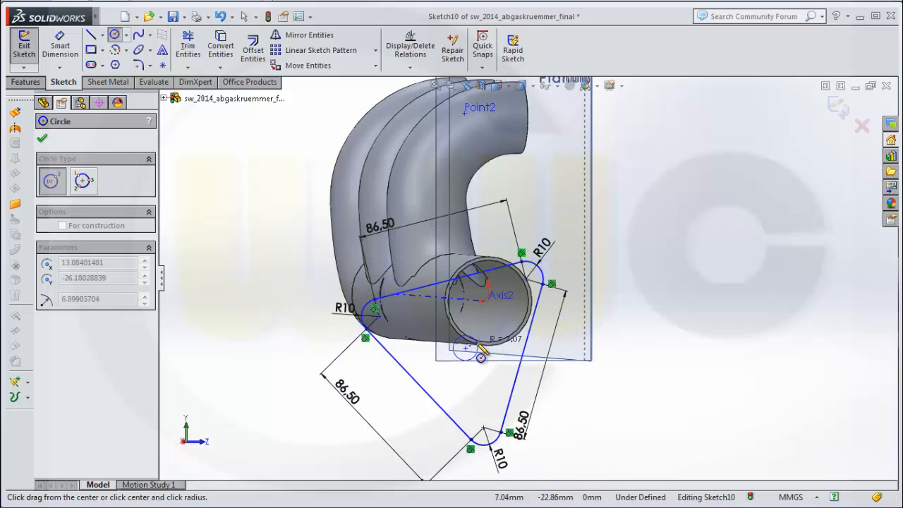
{"action": "key", "text": "Escape"}
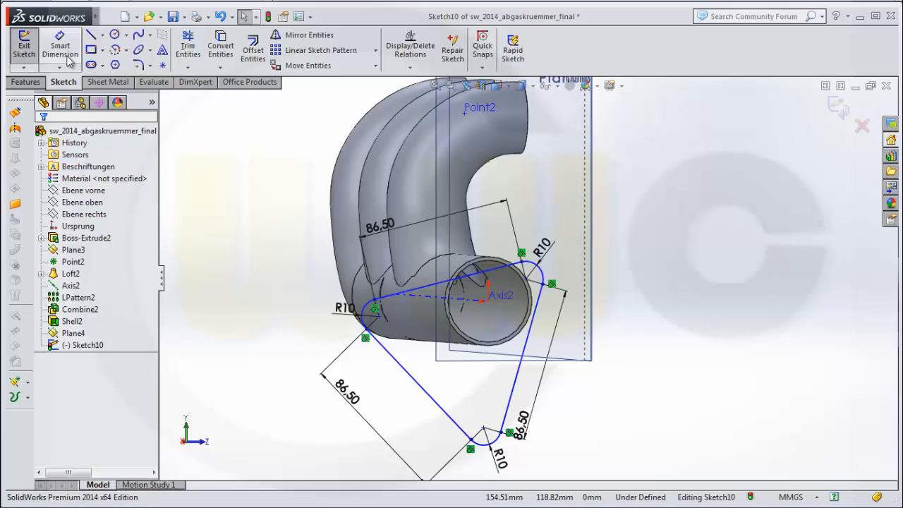
- Sketch a three-point perimeter circle through the centres of the triangle's left, upper-right and lower corner fillets
{"action": "left_click", "coordinate": [125, 36]}
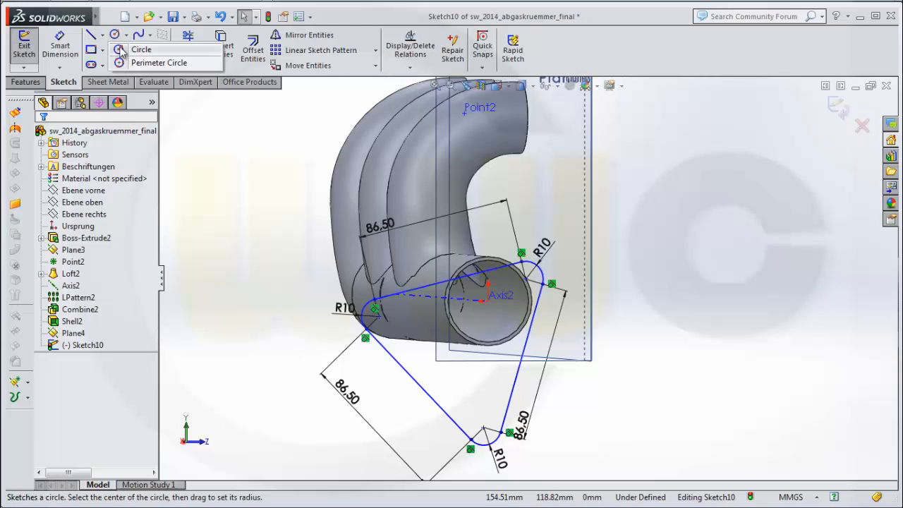
{"action": "left_click", "coordinate": [121, 51]}
{"action": "left_click", "coordinate": [83, 181]}
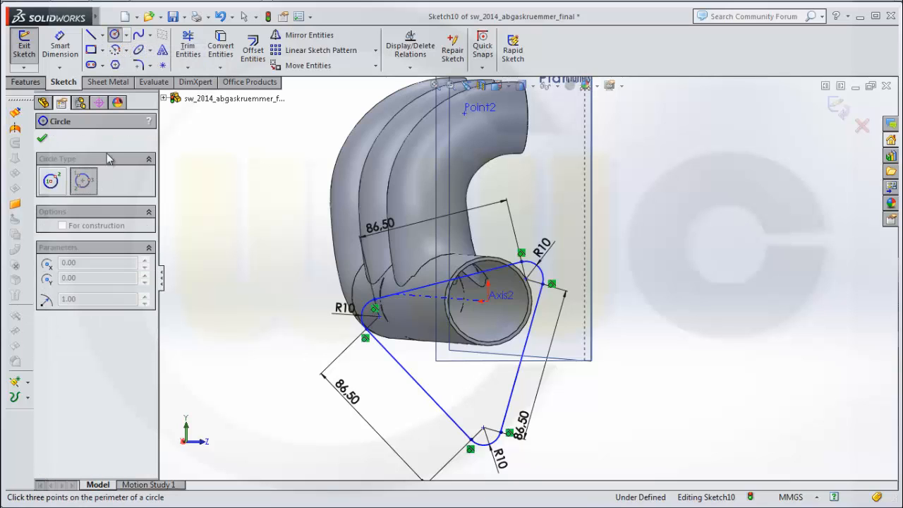
{"action": "left_click", "coordinate": [378, 316]}
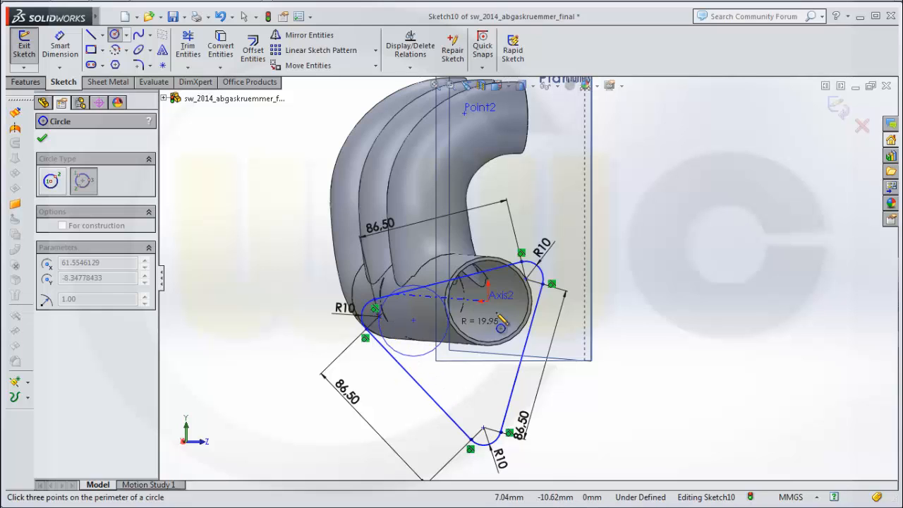
{"action": "left_click", "coordinate": [526, 278]}
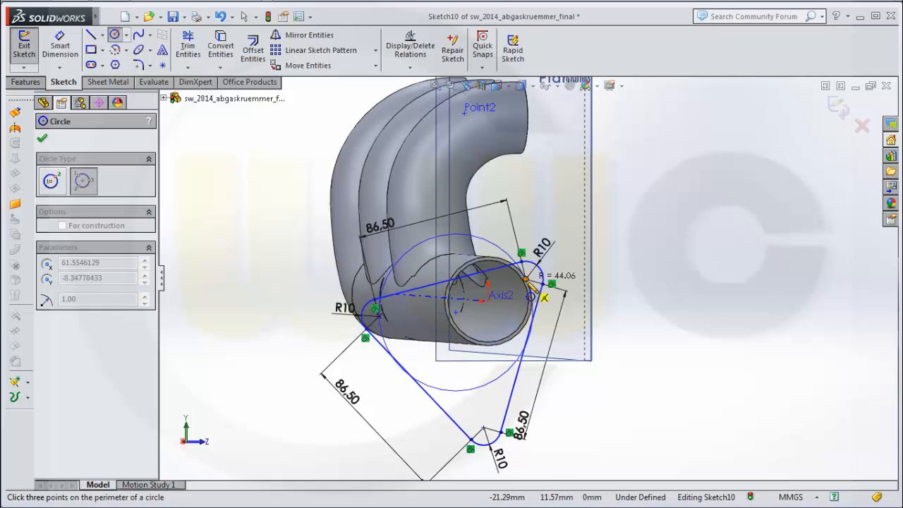
{"action": "left_click", "coordinate": [483, 428]}
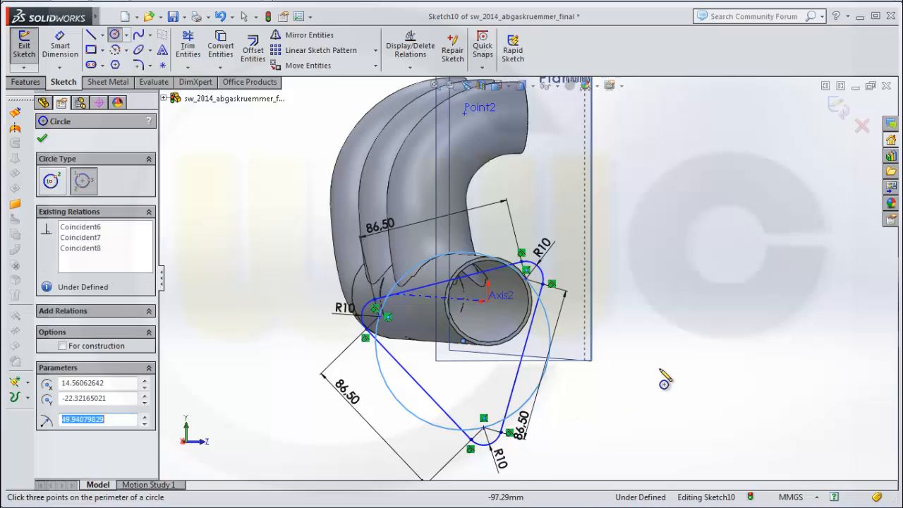
- Convert the circle through the three corner centres to construction geometry and constrain its centre coincident with the origin
{"action": "left_click", "coordinate": [62, 346]}
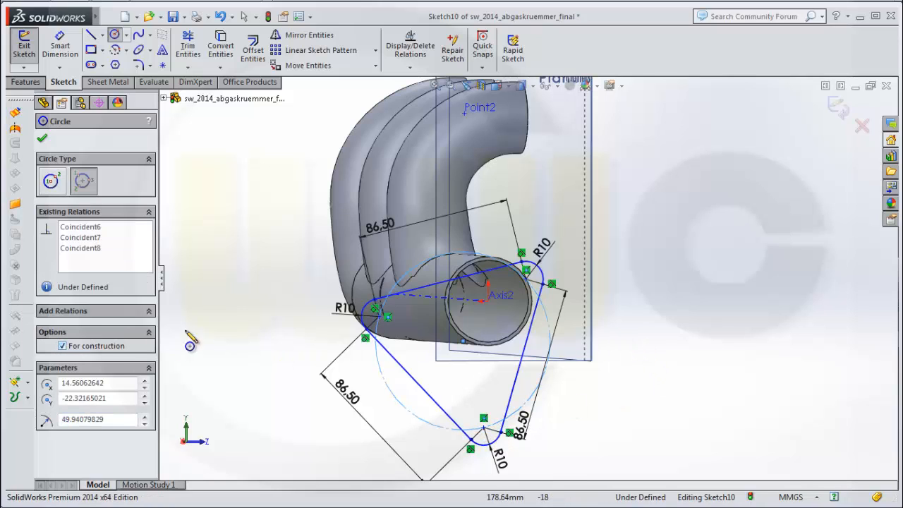
{"action": "left_click", "coordinate": [42, 140]}
{"action": "middle_click_drag", "start_coordinate": [766, 325], "coordinate": [688, 270]}
{"action": "left_click", "coordinate": [411, 67]}
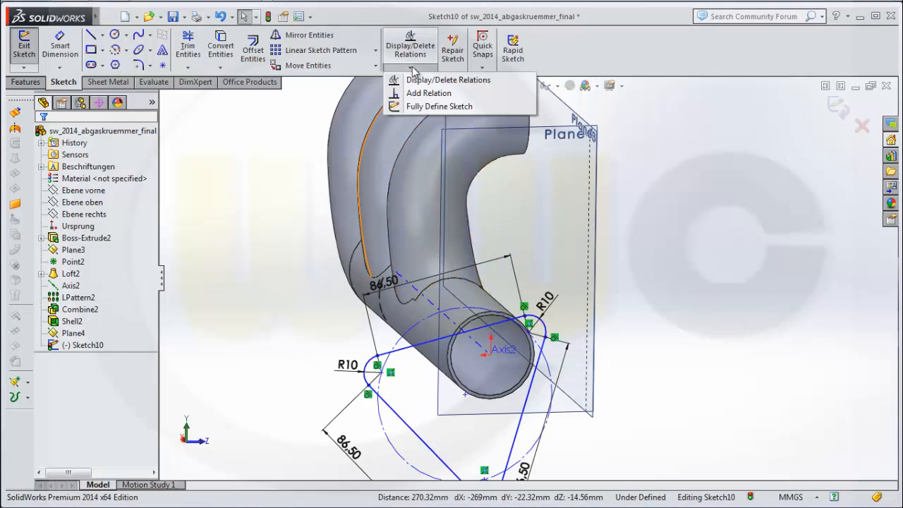
{"action": "left_click", "coordinate": [429, 93]}
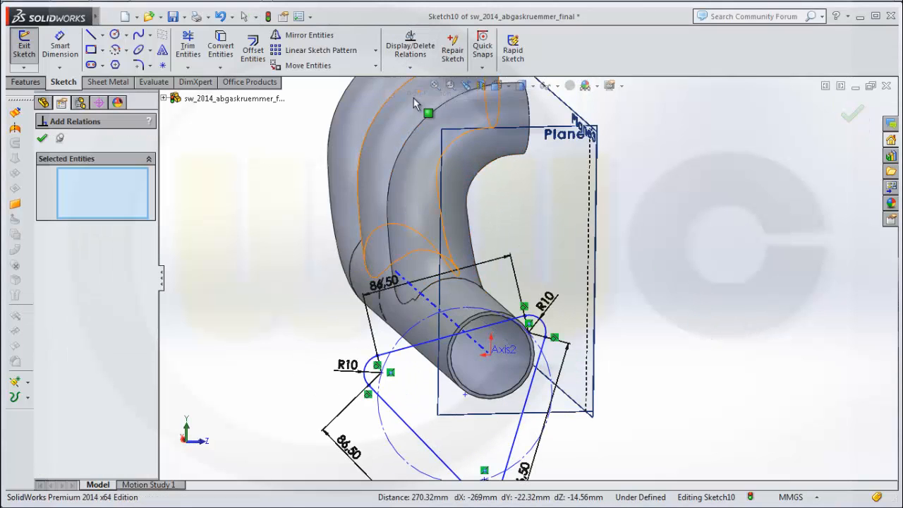
{"action": "left_click", "coordinate": [466, 393]}
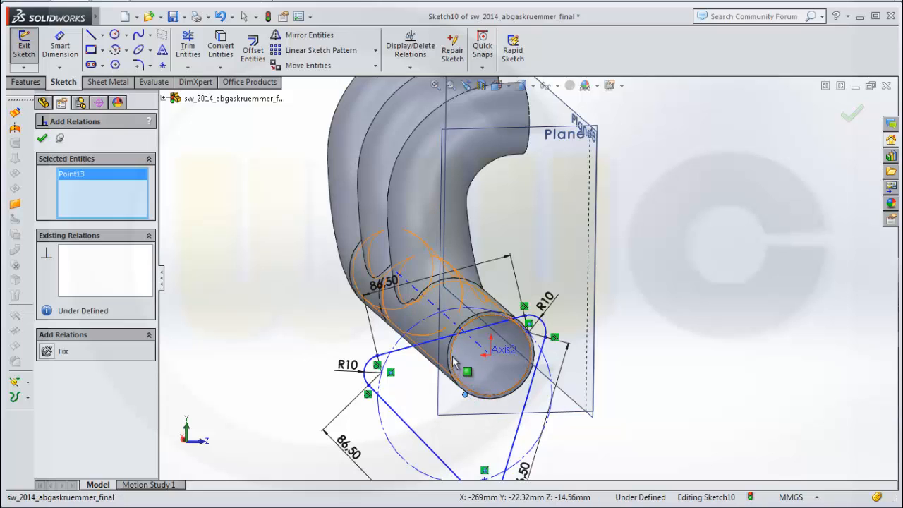
{"action": "left_click", "coordinate": [393, 270]}
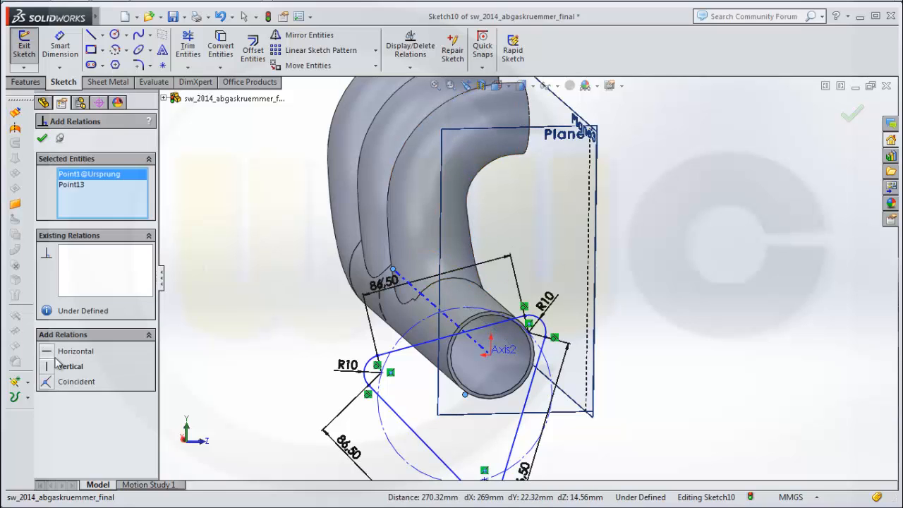
{"action": "left_click", "coordinate": [48, 381]}
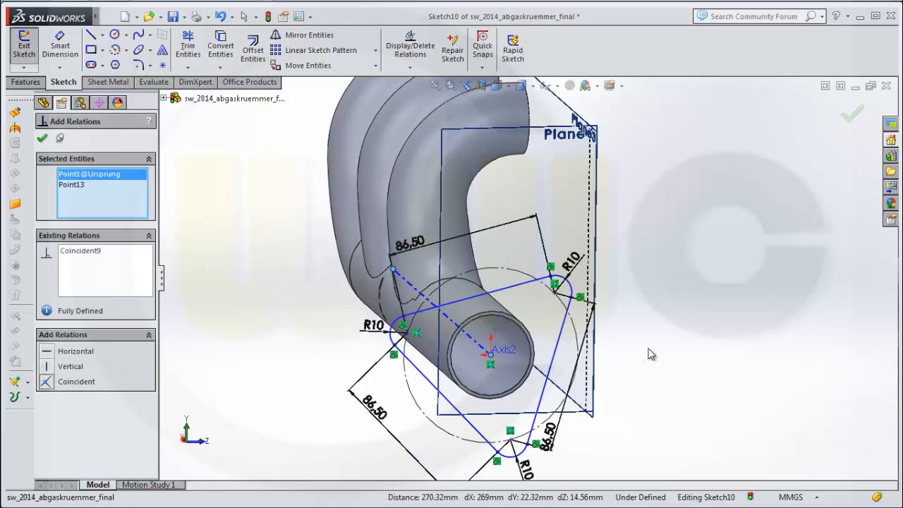
{"action": "left_click", "coordinate": [42, 138]}
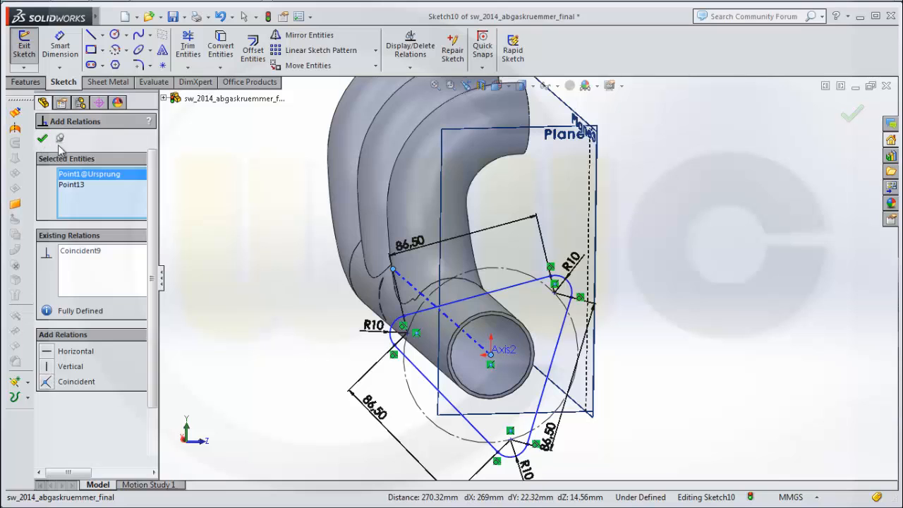
- Rotate the triangular flange profile about the pipe axis by moving one corner's arc centre along the construction circle
{"action": "middle_click_drag", "start_coordinate": [672, 264], "coordinate": [662, 258]}
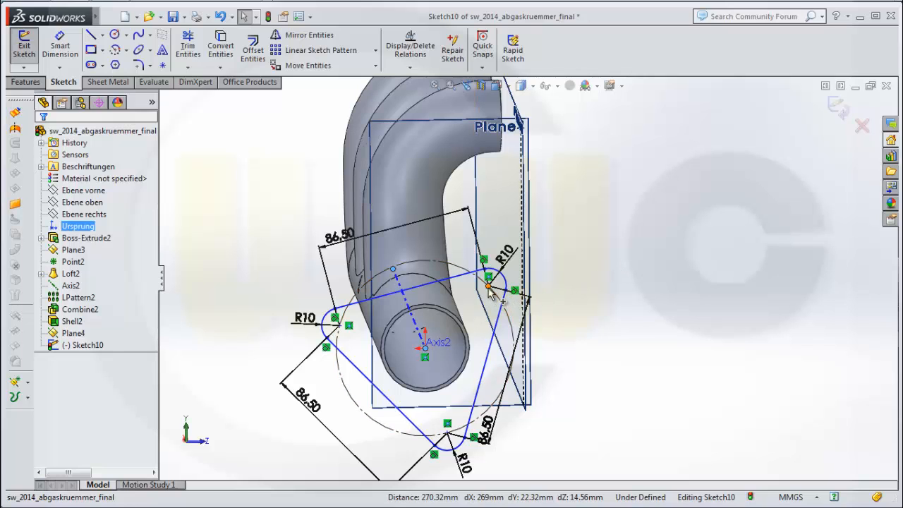
{"action": "left_click_drag", "start_coordinate": [494, 298], "coordinate": [501, 352]}
{"action": "mouse_move", "coordinate": [671, 332]}
{"action": "middle_mouse_down"}
{"action": "mouse_move", "coordinate": [651, 324]}
{"action": "mouse_move", "coordinate": [667, 317]}
{"action": "middle_mouse_up"}
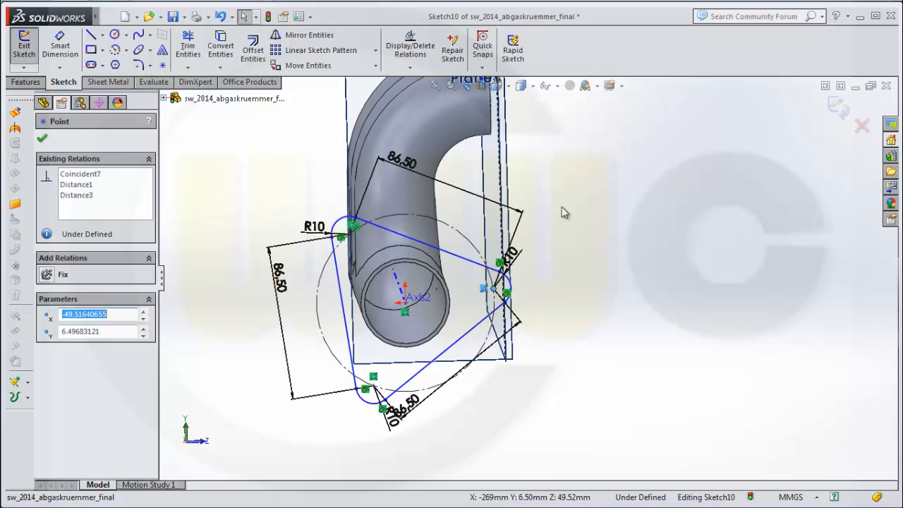
{"action": "left_click", "coordinate": [718, 218]}
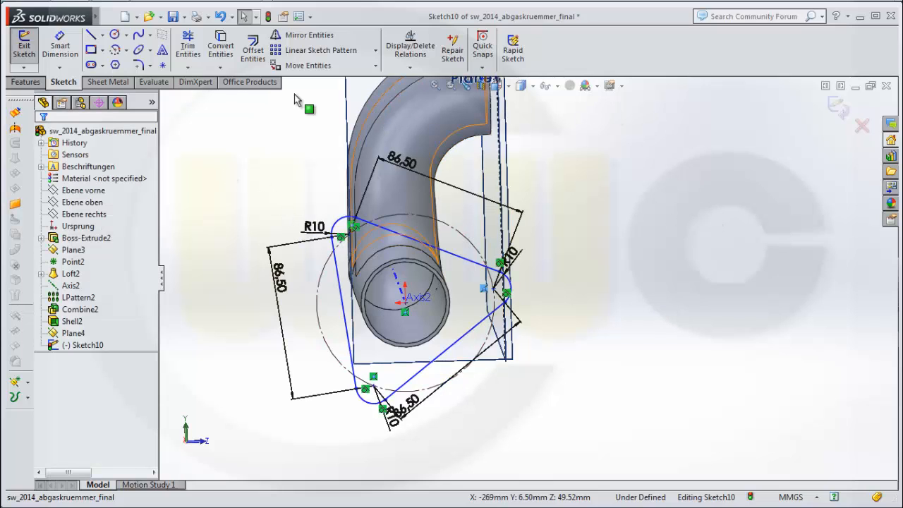
- Dimension the angle between the triangle's upper edge and the front plane (Ebene vorne) at 105° and finish the sketch
{"action": "left_click", "coordinate": [60, 46]}
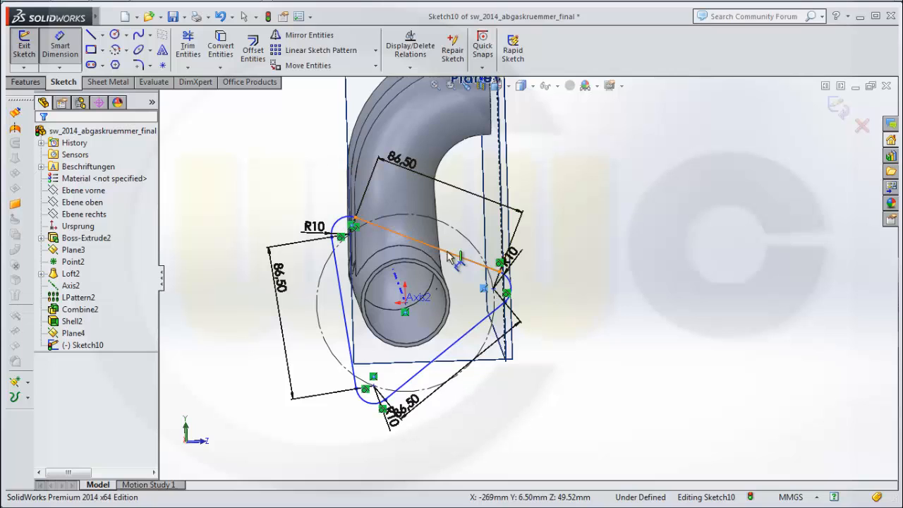
{"action": "left_click", "coordinate": [455, 252]}
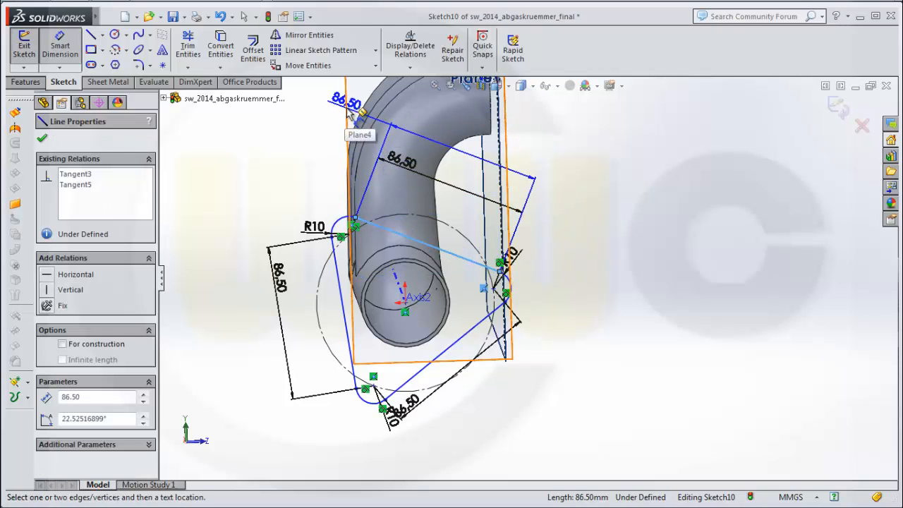
{"action": "mouse_move", "coordinate": [550, 181]}
{"action": "middle_mouse_down"}
{"action": "mouse_move", "coordinate": [528, 181]}
{"action": "mouse_move", "coordinate": [548, 182]}
{"action": "mouse_move", "coordinate": [535, 177]}
{"action": "middle_mouse_up"}
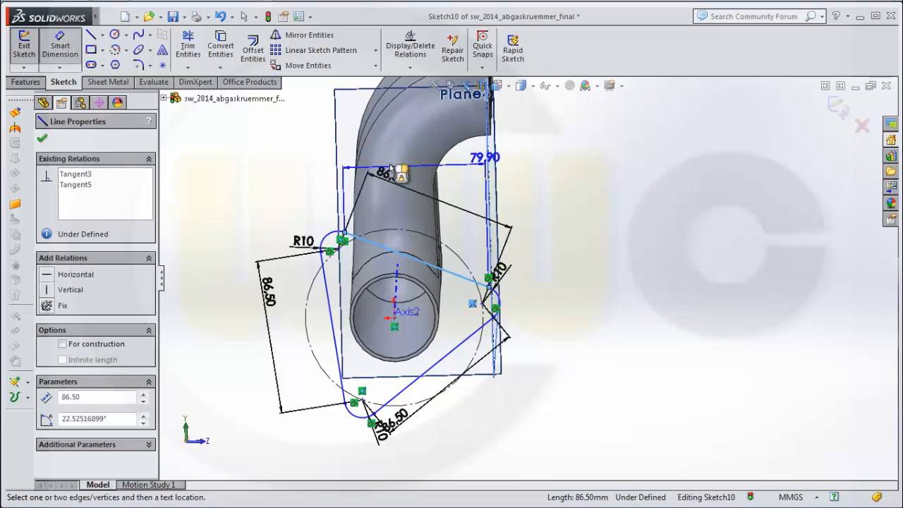
{"action": "left_click", "coordinate": [44, 102]}
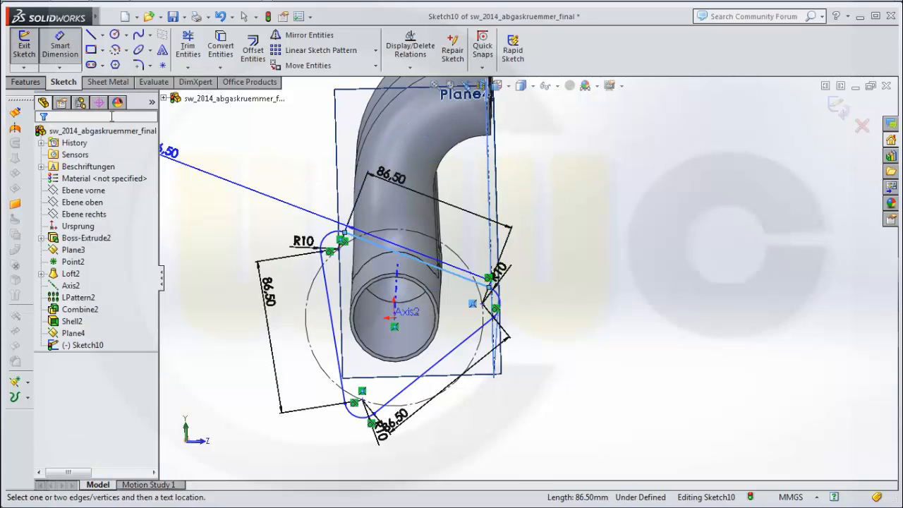
{"action": "left_click", "coordinate": [100, 195]}
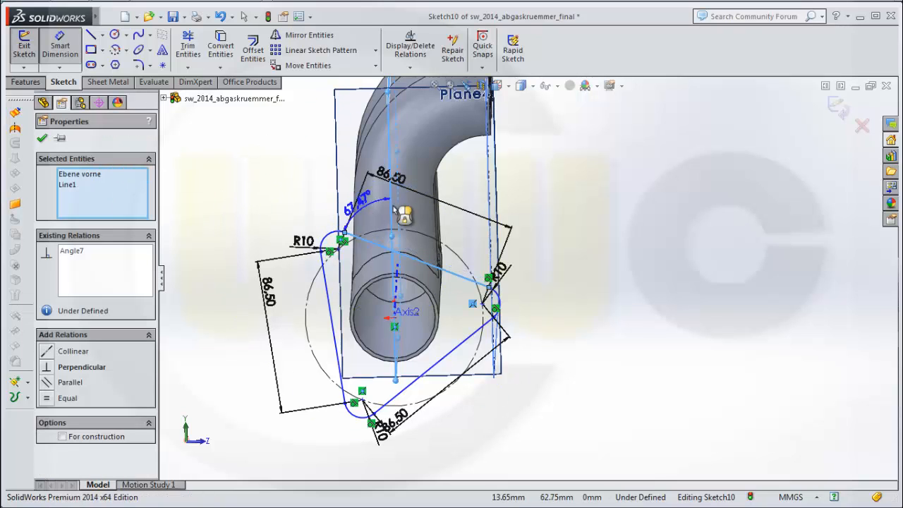
{"action": "left_click", "coordinate": [481, 183]}
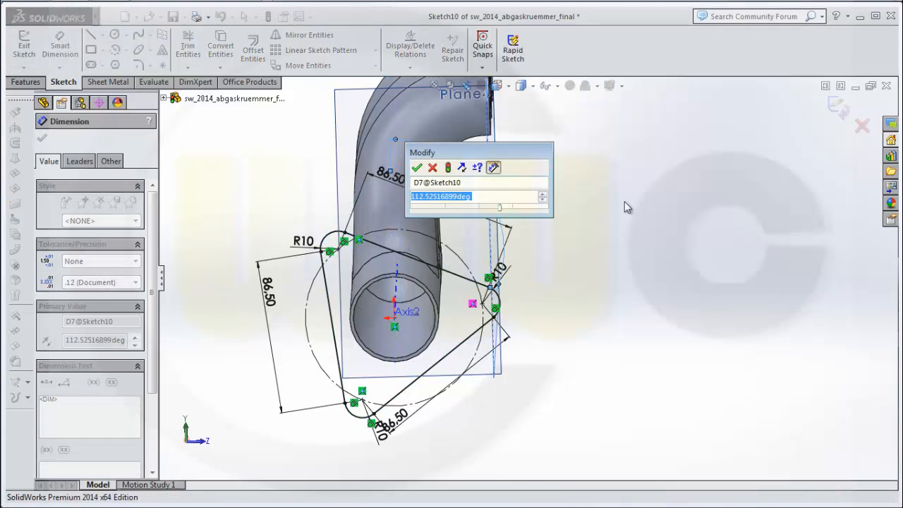
{"action": "type", "text": "105"}
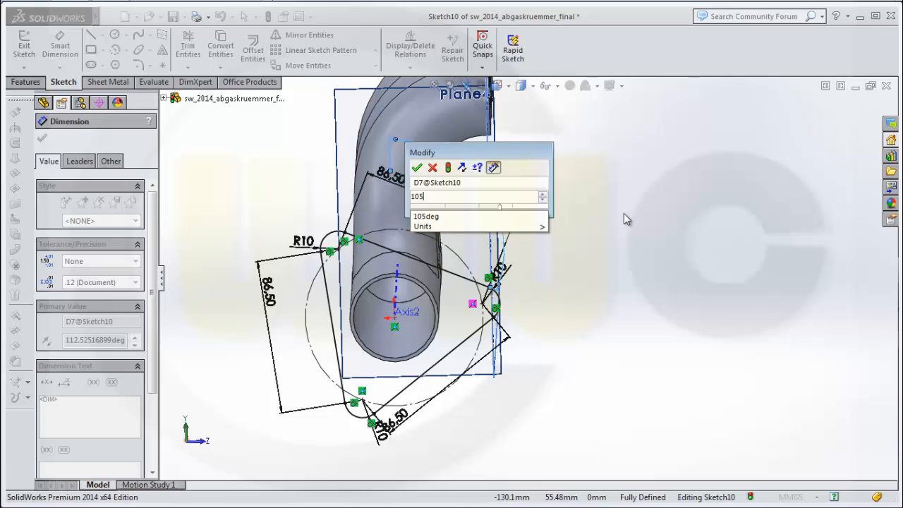
{"action": "key", "text": "Return"}
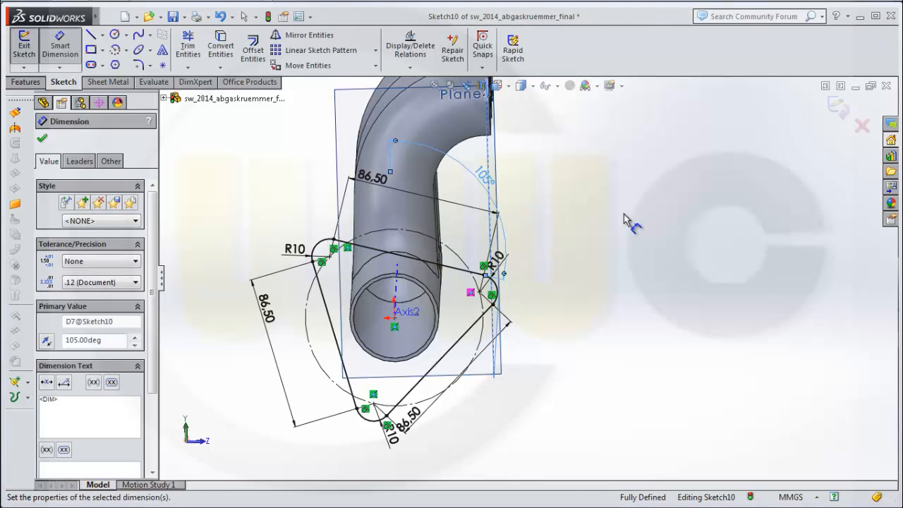
{"action": "left_click", "coordinate": [839, 107]}
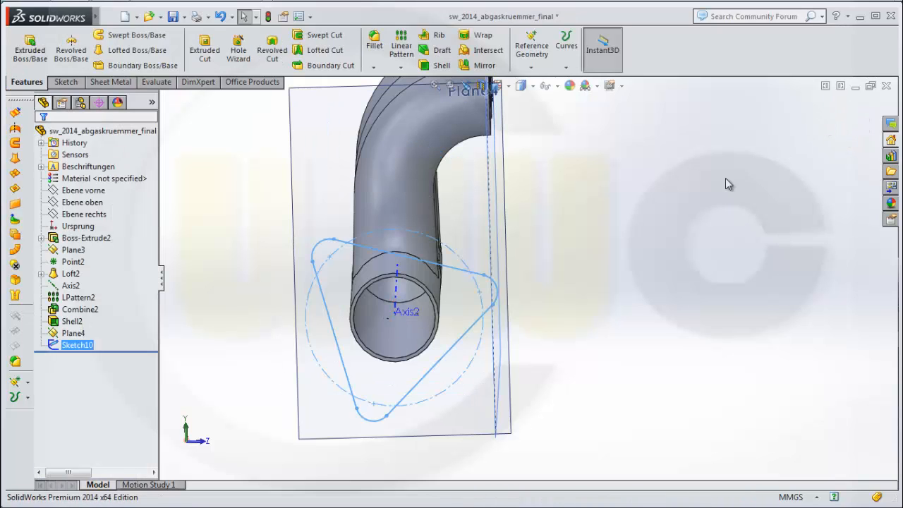
- Extrude the triangular flange profile to a blind depth of 10 mm, reversed to point away from the pipes
{"action": "middle_click_drag", "start_coordinate": [656, 203], "coordinate": [600, 202]}
{"action": "scroll", "coordinate": [520, 296], "scroll_direction": "up", "scroll_amount": 3}
{"action": "middle_click_drag", "start_coordinate": [317, 219], "coordinate": [363, 219]}
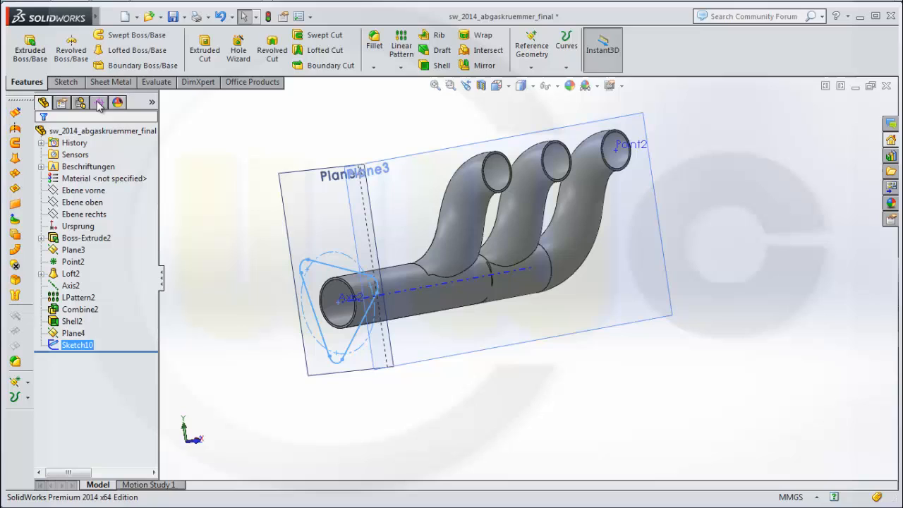
{"action": "left_click", "coordinate": [28, 54]}
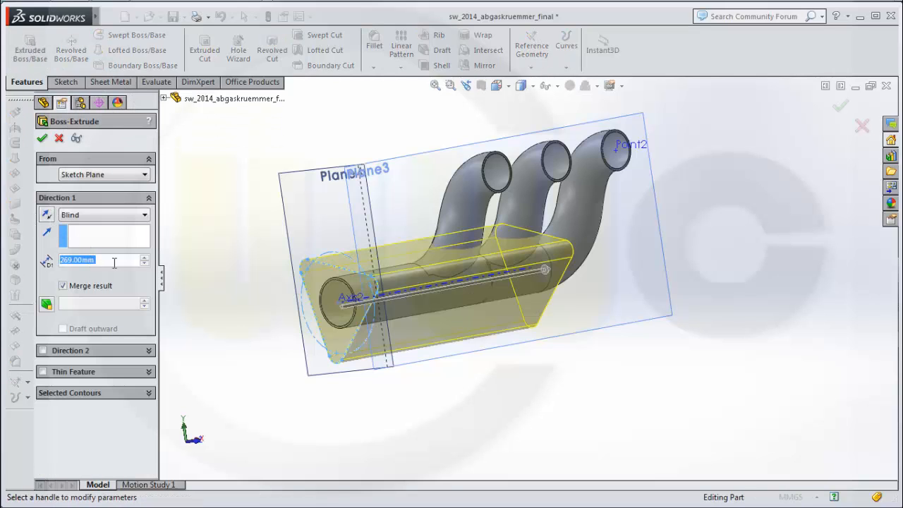
{"action": "type", "text": "10"}
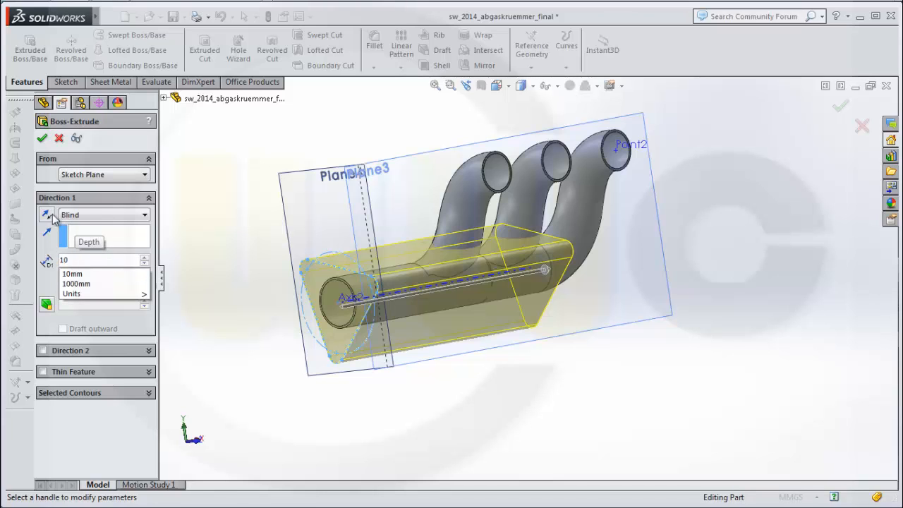
{"action": "key", "text": "Return"}
{"action": "middle_click_drag", "start_coordinate": [438, 365], "coordinate": [384, 353]}
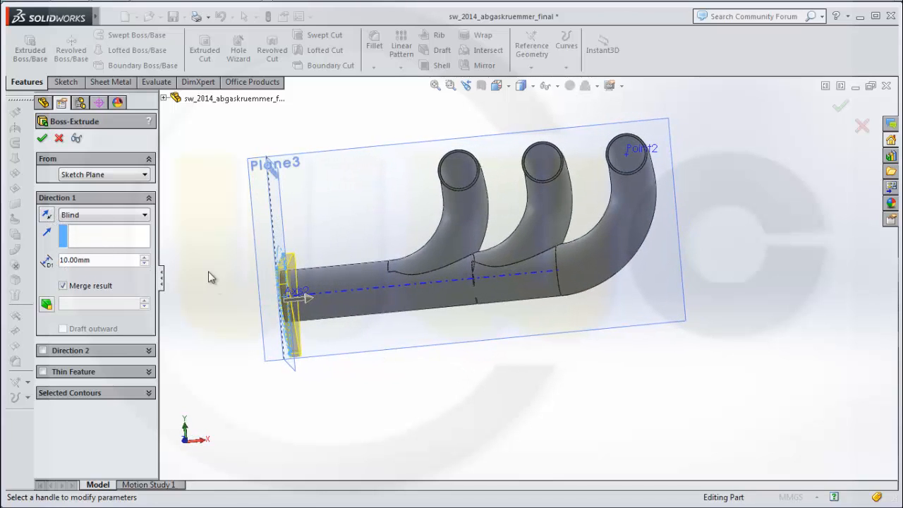
{"action": "left_click", "coordinate": [47, 216]}
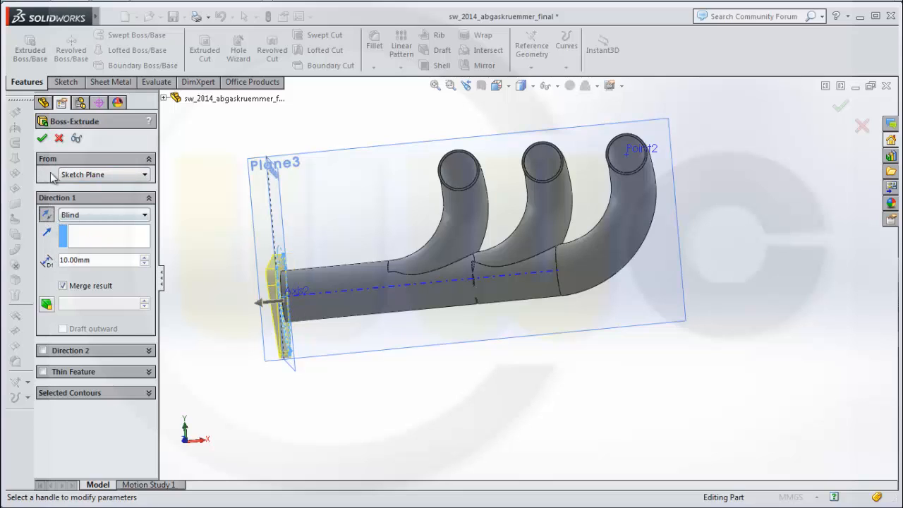
{"action": "left_click", "coordinate": [42, 139]}
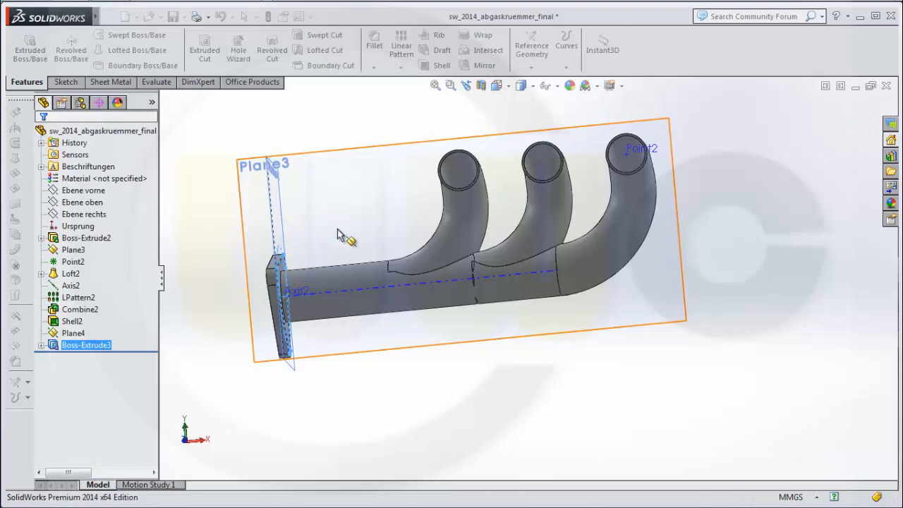
- Examine the triangular flange and the open pipe ends of the manifold from several angles
{"action": "middle_click_drag", "start_coordinate": [325, 247], "coordinate": [400, 237]}
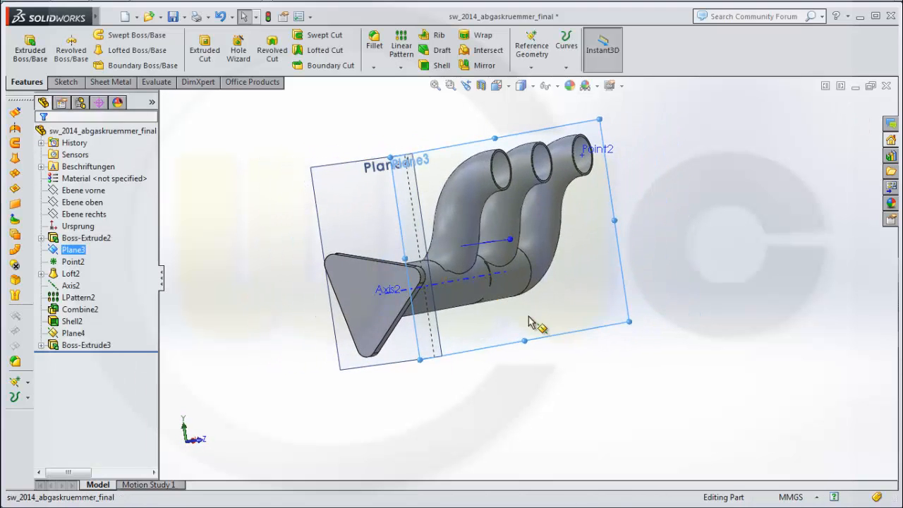
{"action": "middle_click_drag", "start_coordinate": [530, 321], "coordinate": [472, 326]}
{"action": "middle_click_drag", "start_coordinate": [339, 220], "coordinate": [387, 218]}
{"action": "scroll", "coordinate": [379, 208], "scroll_direction": "up", "scroll_amount": 1}
{"action": "scroll", "coordinate": [395, 207], "scroll_direction": "down", "scroll_amount": 3}
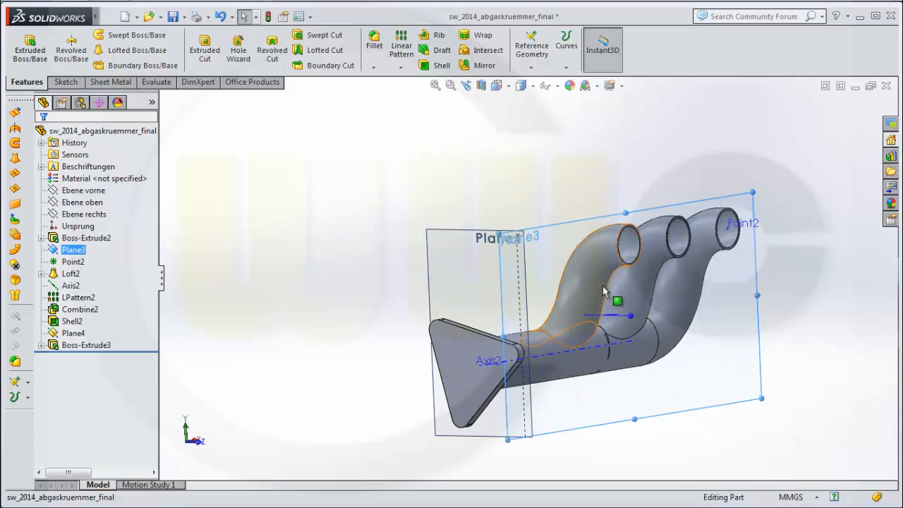
{"action": "middle_click_drag", "start_coordinate": [723, 341], "coordinate": [676, 342]}
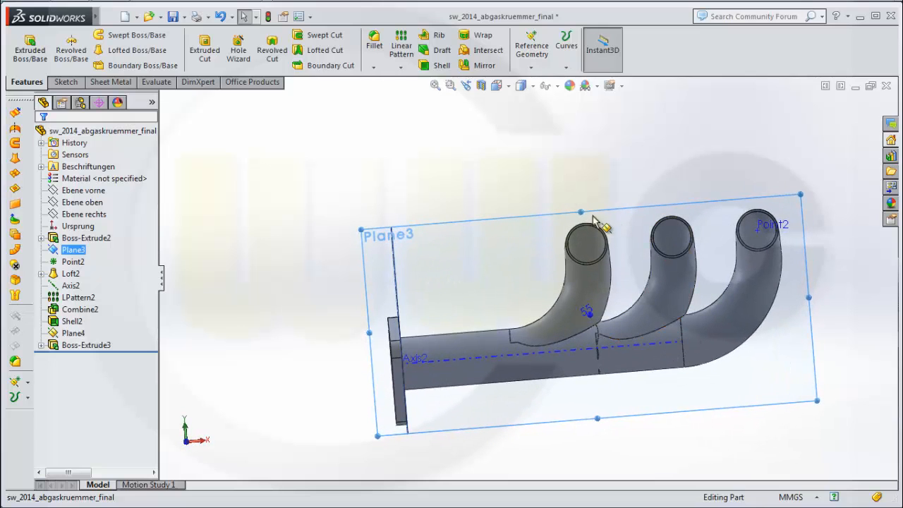
{"action": "scroll", "coordinate": [754, 358], "scroll_direction": "up", "scroll_amount": 1}
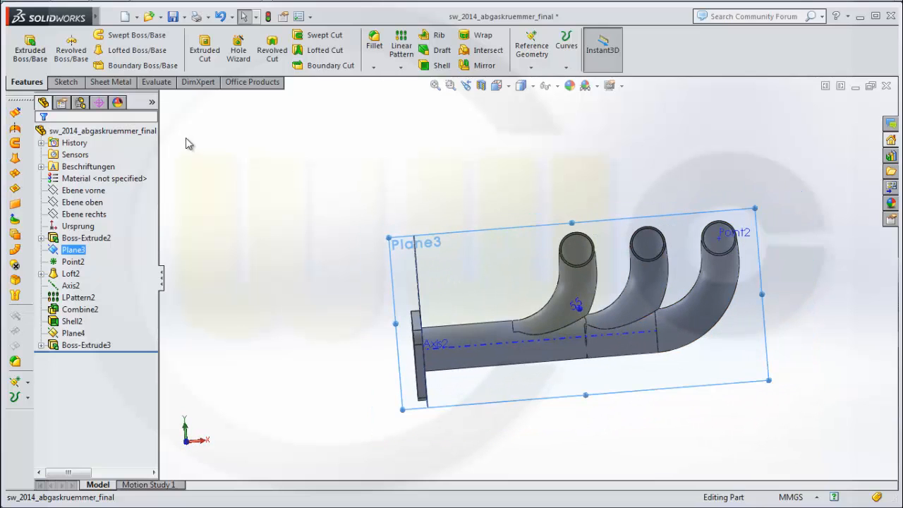
{"action": "middle_click_drag", "start_coordinate": [318, 170], "coordinate": [381, 179]}
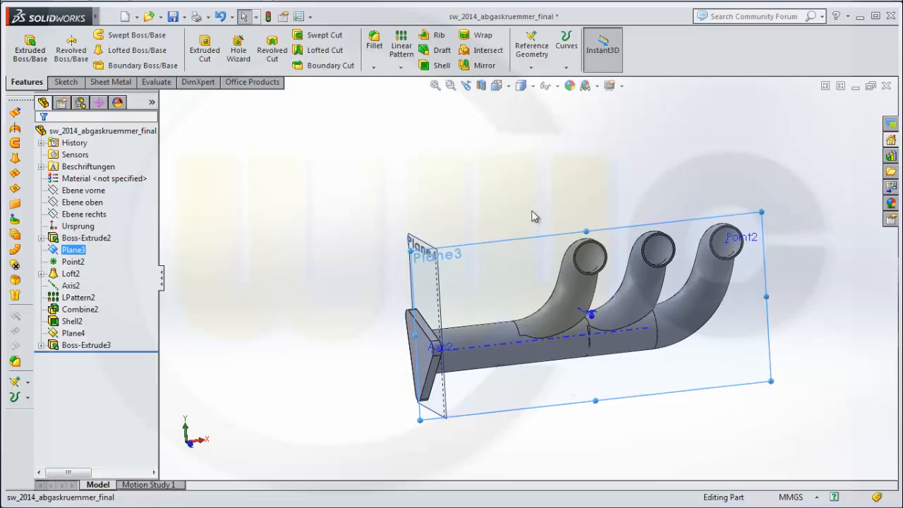
- Open a new sketch on Plane3 and orient the view normal to it
{"action": "left_click", "coordinate": [534, 245]}
{"action": "left_click", "coordinate": [589, 198]}
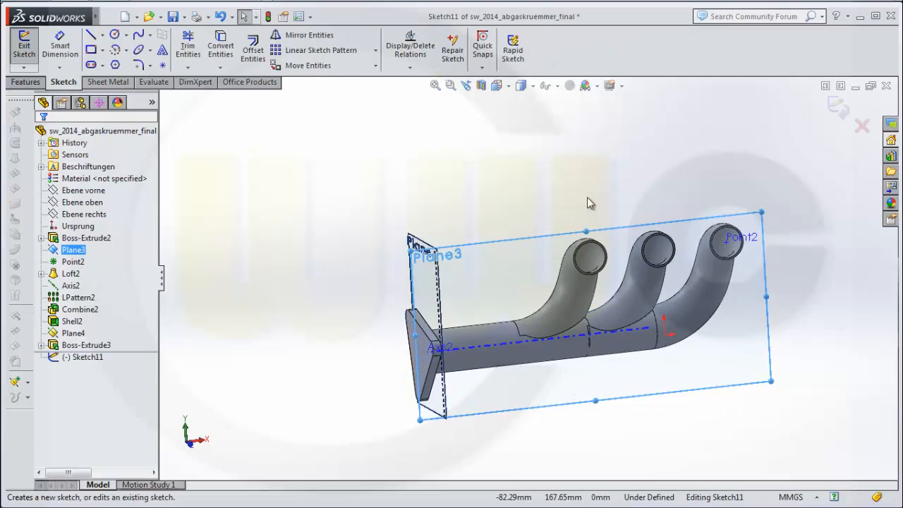
{"action": "left_click", "coordinate": [496, 85]}
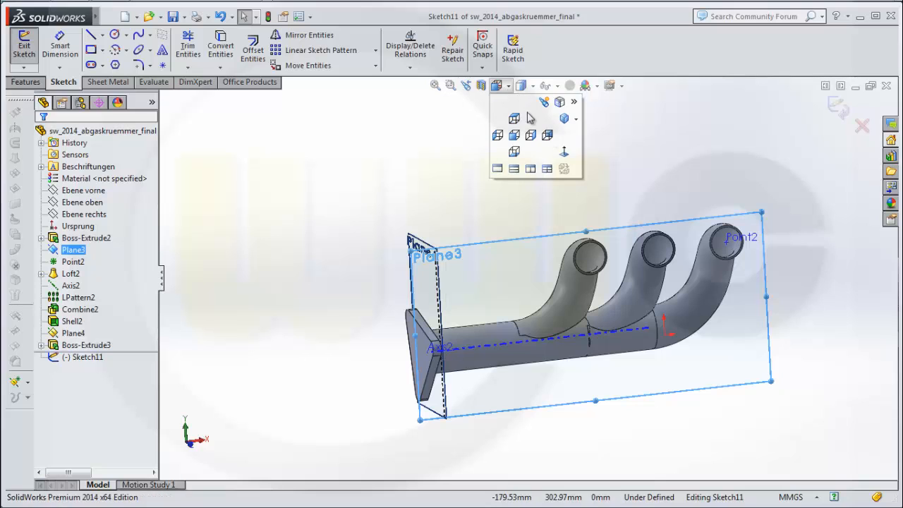
{"action": "left_click", "coordinate": [563, 153]}
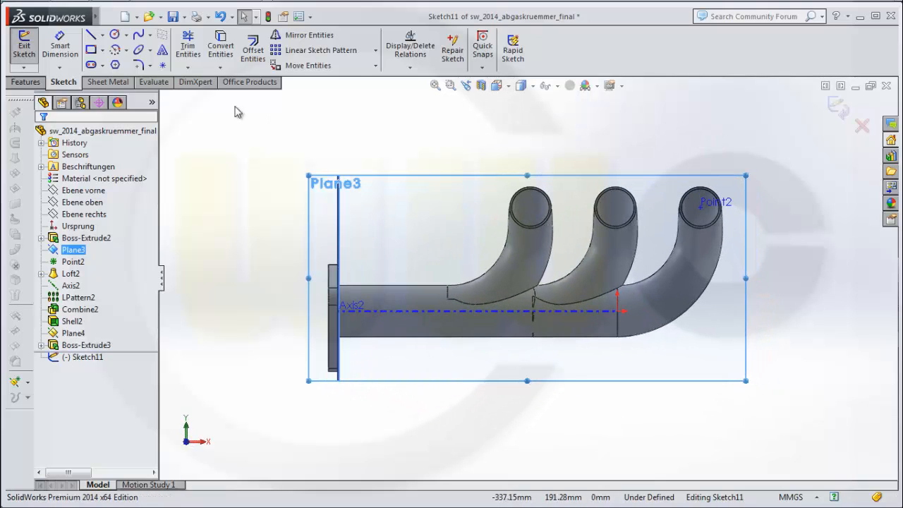
- Sketch a closed trapezoid around the three pipe ends, with an upper edge about 229 mm and a lower edge about 307 mm long
{"action": "left_click", "coordinate": [91, 37]}
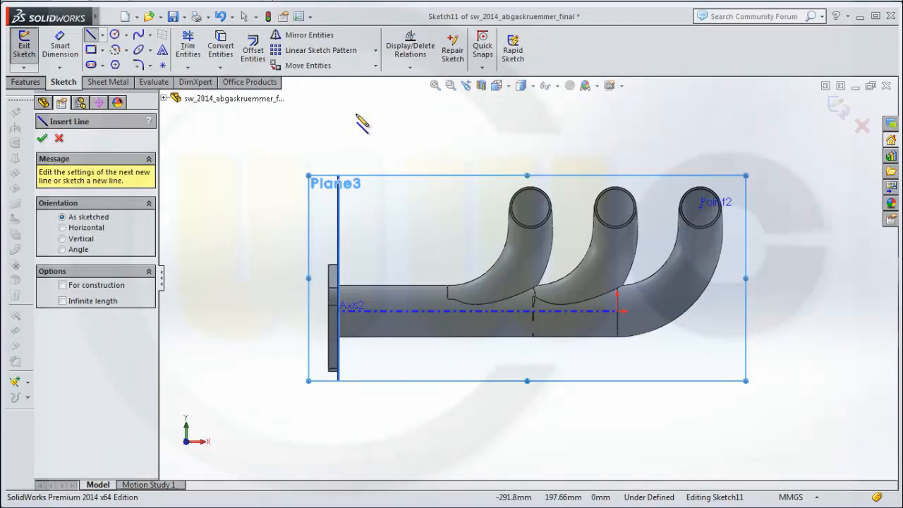
{"action": "left_click", "coordinate": [463, 218]}
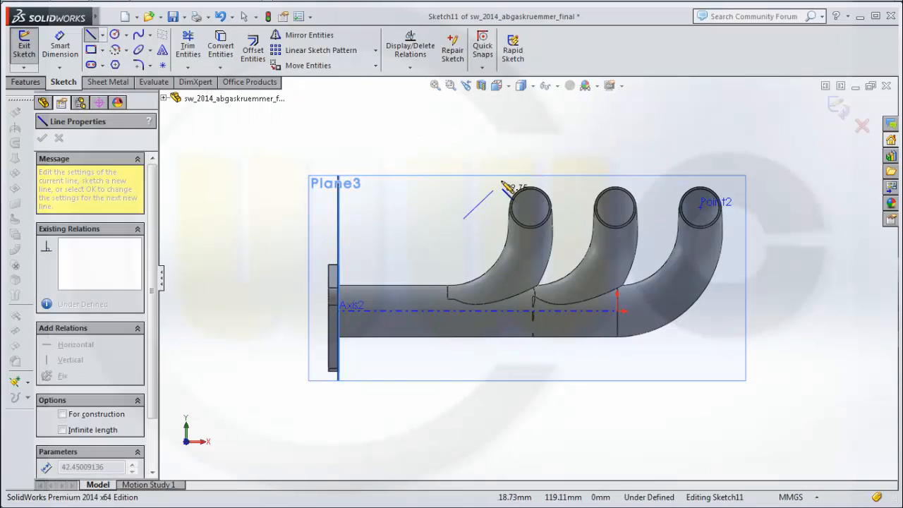
{"action": "left_click", "coordinate": [510, 166]}
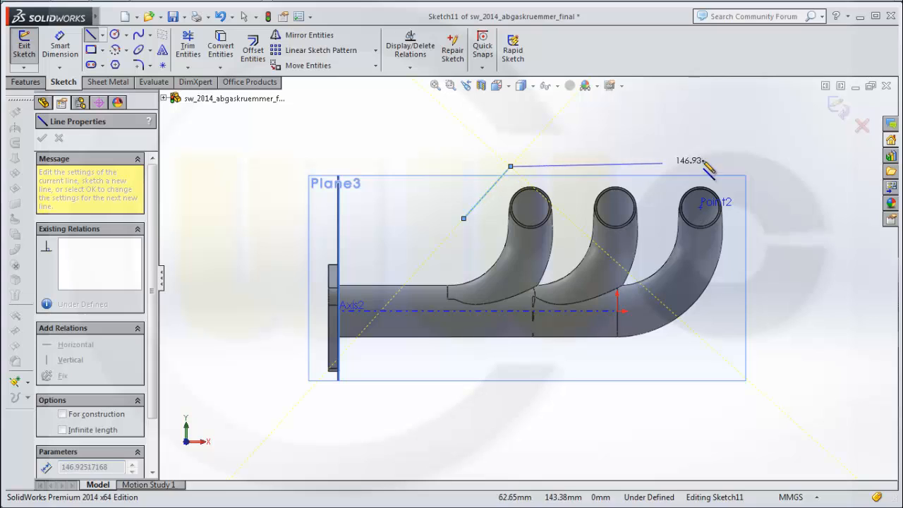
{"action": "left_click", "coordinate": [748, 167]}
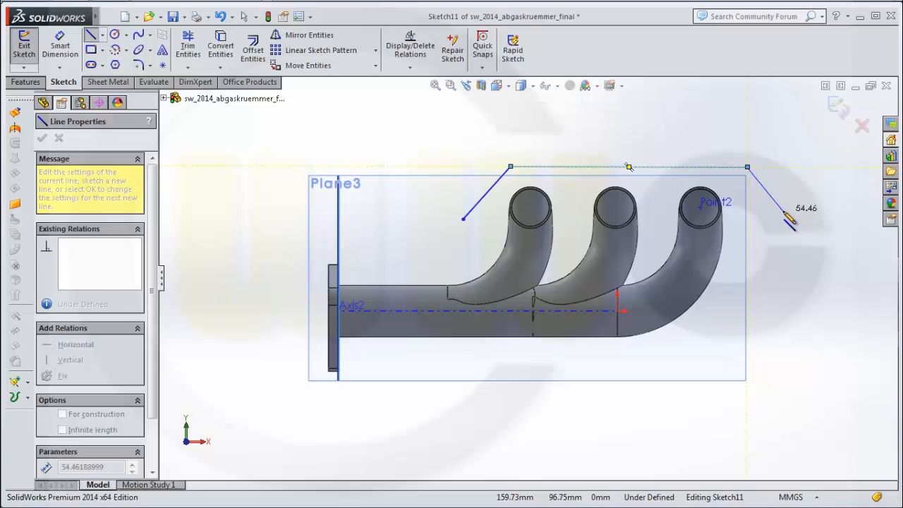
{"action": "left_click", "coordinate": [782, 218]}
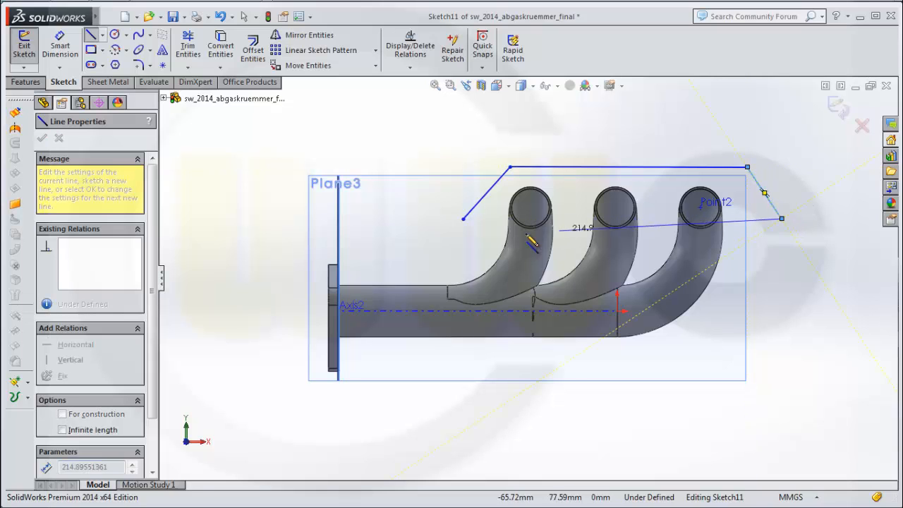
{"action": "left_click", "coordinate": [464, 218]}
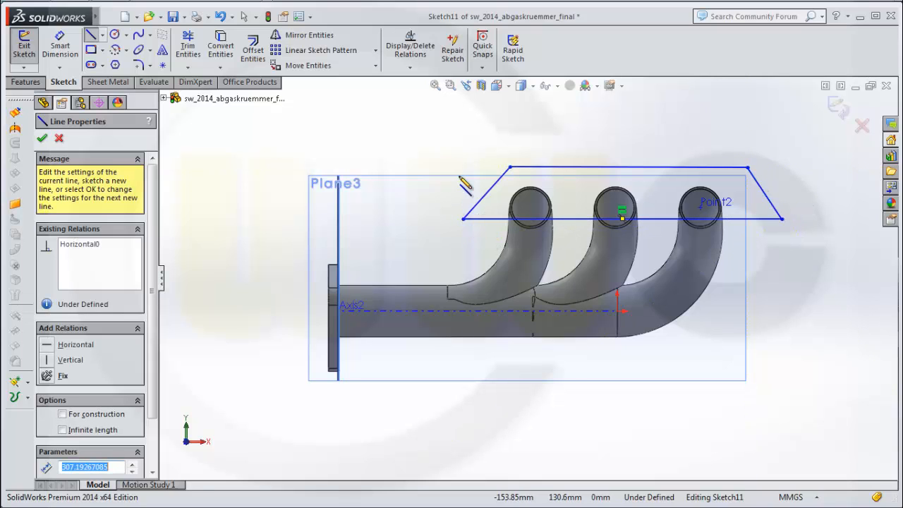
{"action": "key", "text": "Escape"}
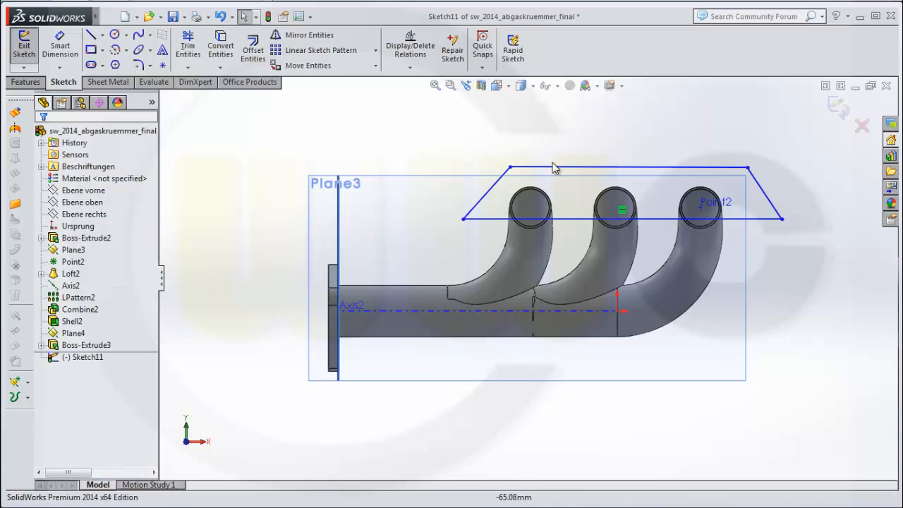
- Add a horizontal relation to the trapezoid's upper edge
{"action": "left_click", "coordinate": [415, 67]}
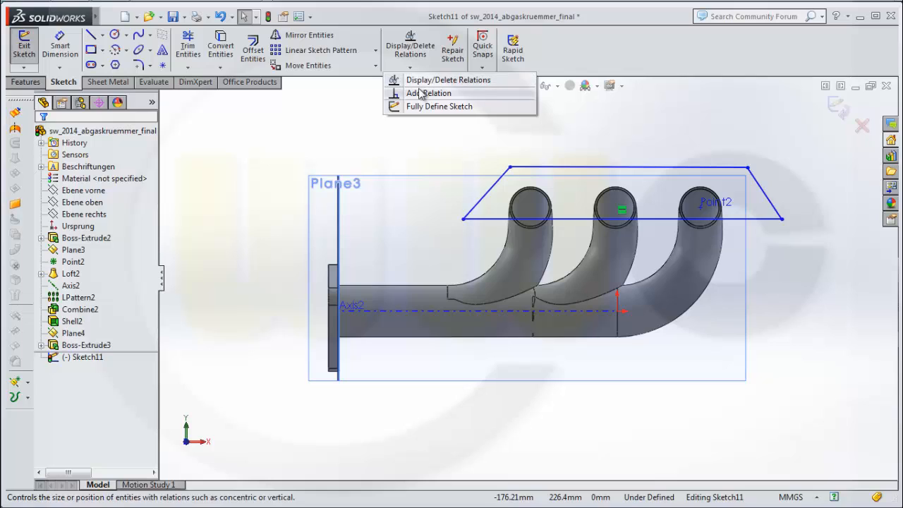
{"action": "left_click", "coordinate": [420, 93]}
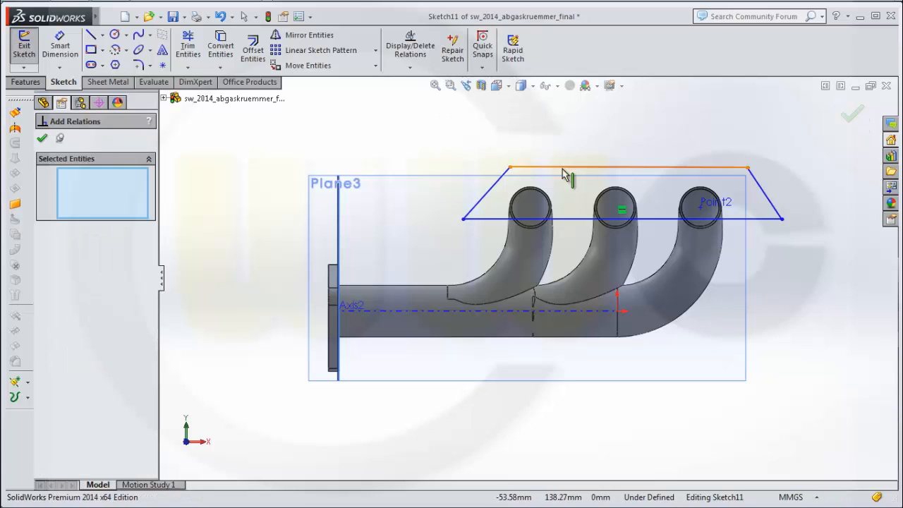
{"action": "left_click", "coordinate": [567, 167]}
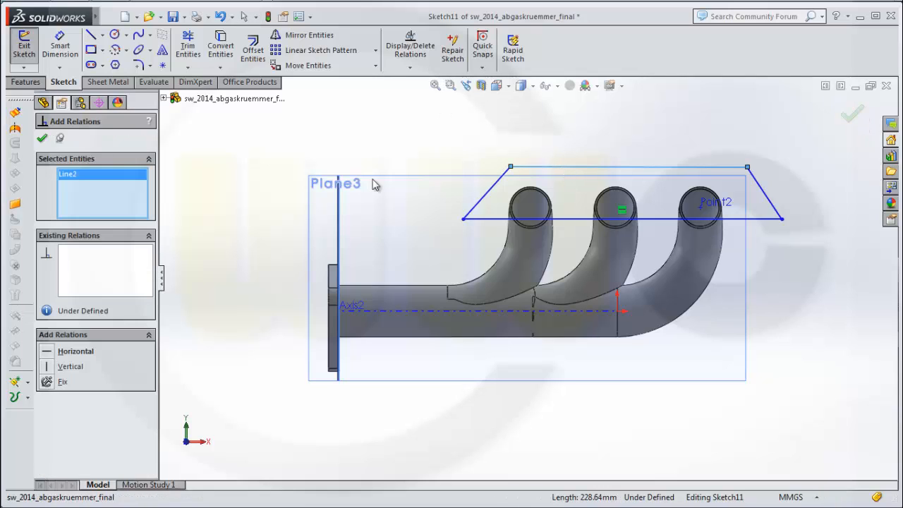
{"action": "left_click", "coordinate": [51, 356]}
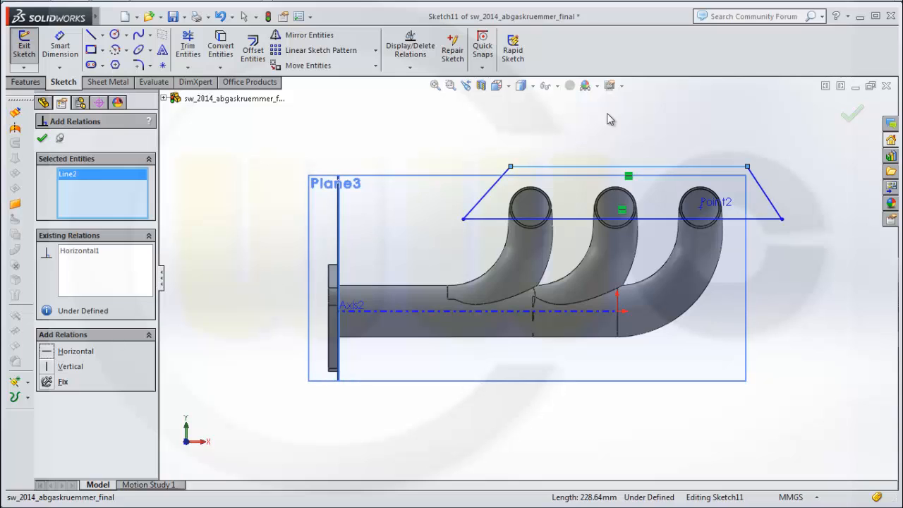
{"action": "left_click", "coordinate": [42, 140]}
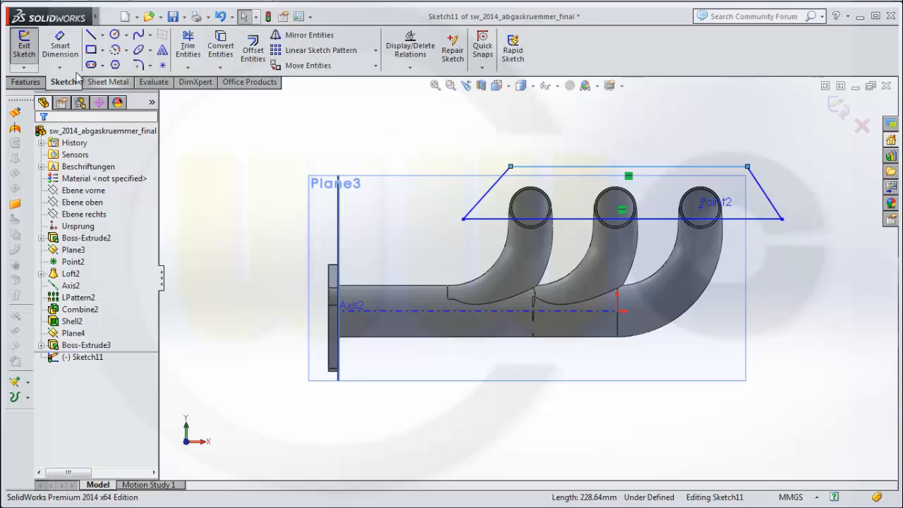
- Dimension the distance between the trapezoid's upper and lower edges at 64.5 mm
{"action": "left_click", "coordinate": [60, 46]}
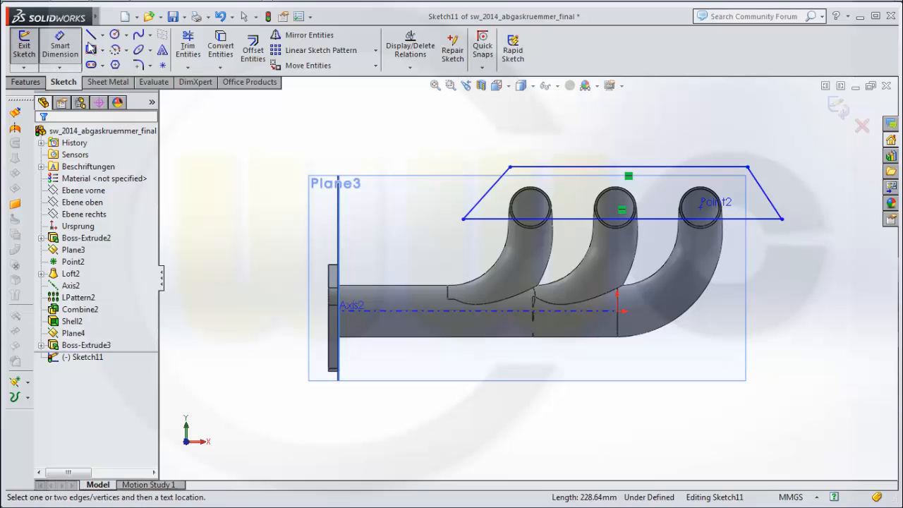
{"action": "left_click", "coordinate": [662, 219]}
{"action": "left_click", "coordinate": [675, 168]}
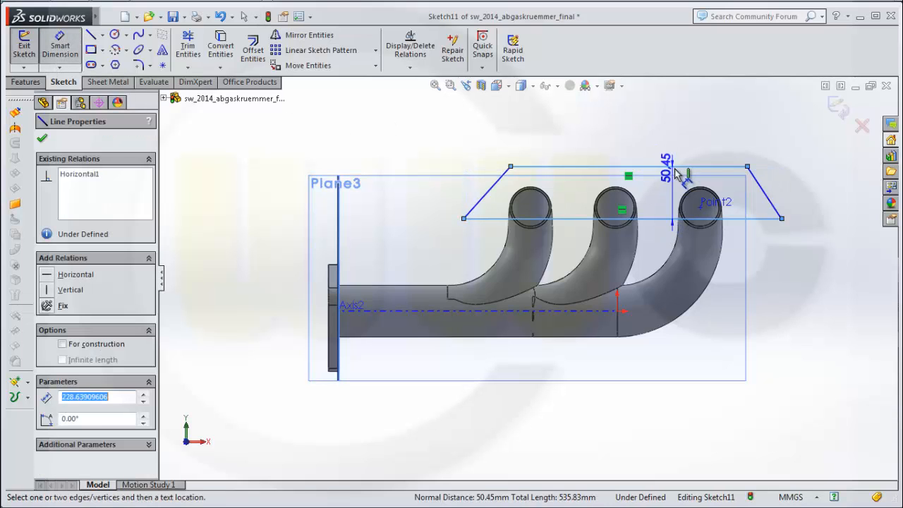
{"action": "left_click", "coordinate": [812, 192]}
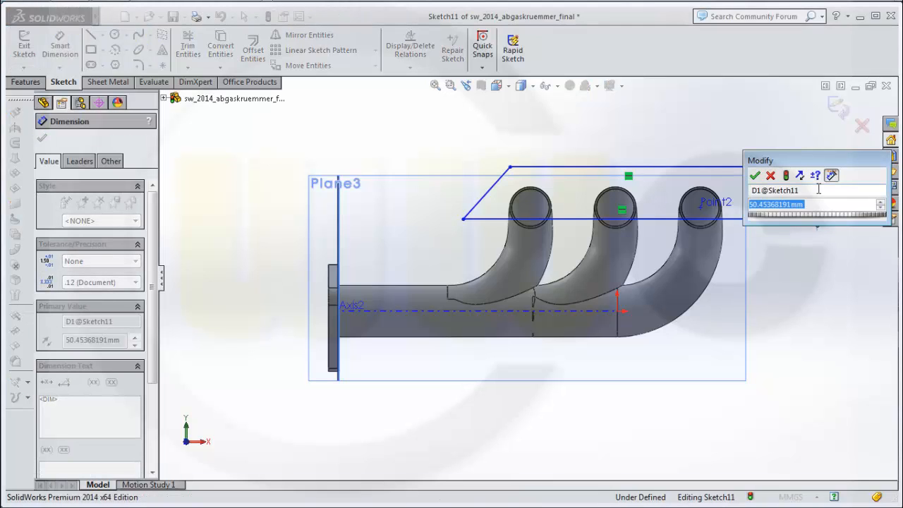
{"action": "type", "text": "64"}
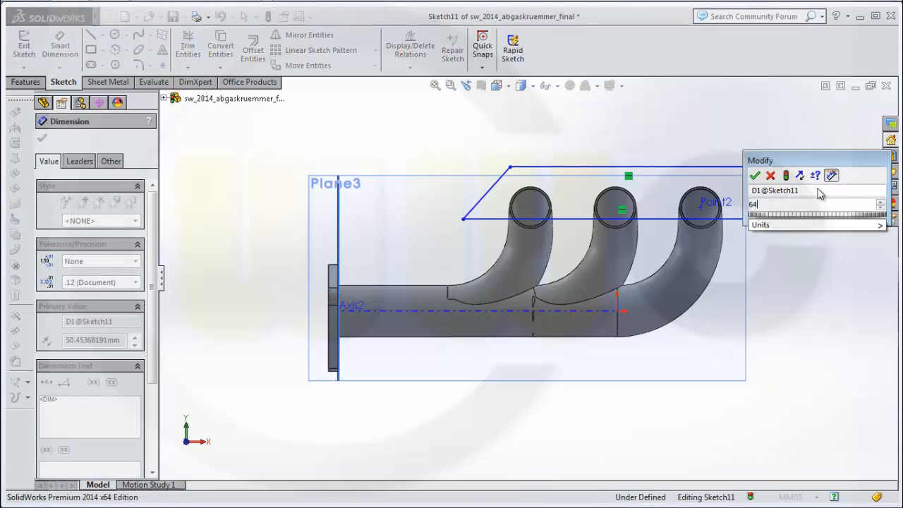
{"action": "type", "text": ".5"}
{"action": "key", "text": "Return"}
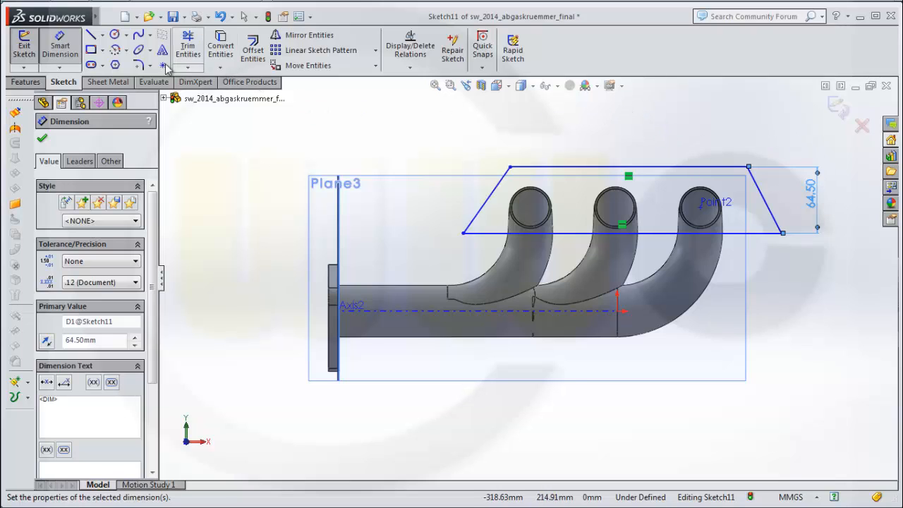
- Round all four corners of the trapezoid with 10 mm sketch fillets
{"action": "left_click", "coordinate": [139, 64]}
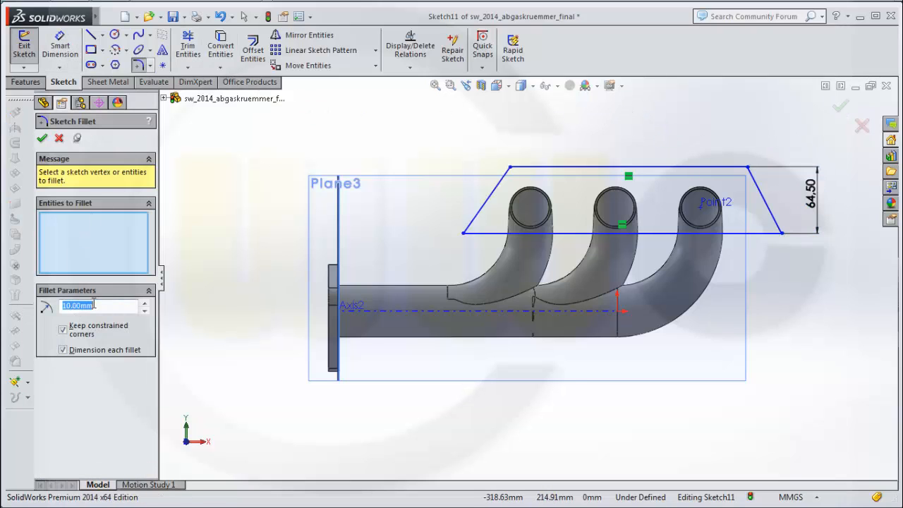
{"action": "left_click", "coordinate": [503, 180]}
{"action": "left_click", "coordinate": [745, 178]}
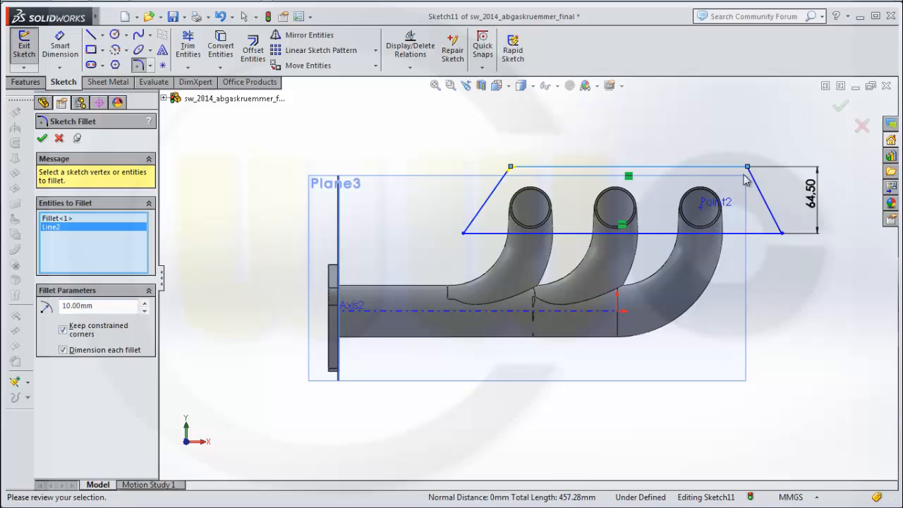
{"action": "left_click", "coordinate": [755, 185]}
{"action": "left_click", "coordinate": [773, 228]}
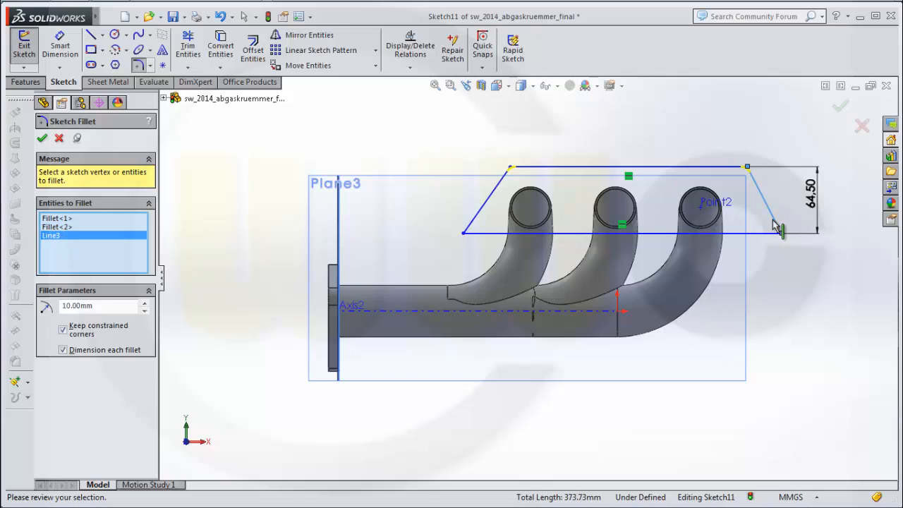
{"action": "left_click", "coordinate": [482, 234]}
{"action": "left_click", "coordinate": [475, 224]}
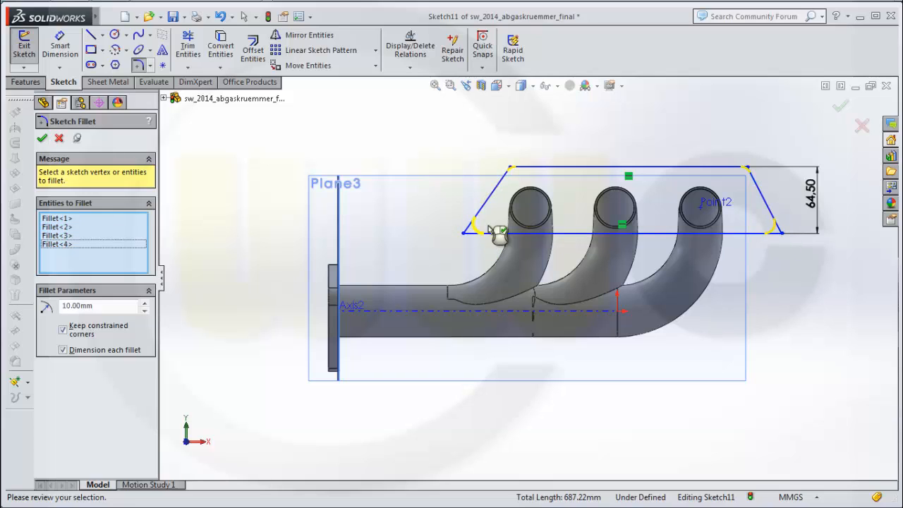
{"action": "left_click", "coordinate": [42, 139]}
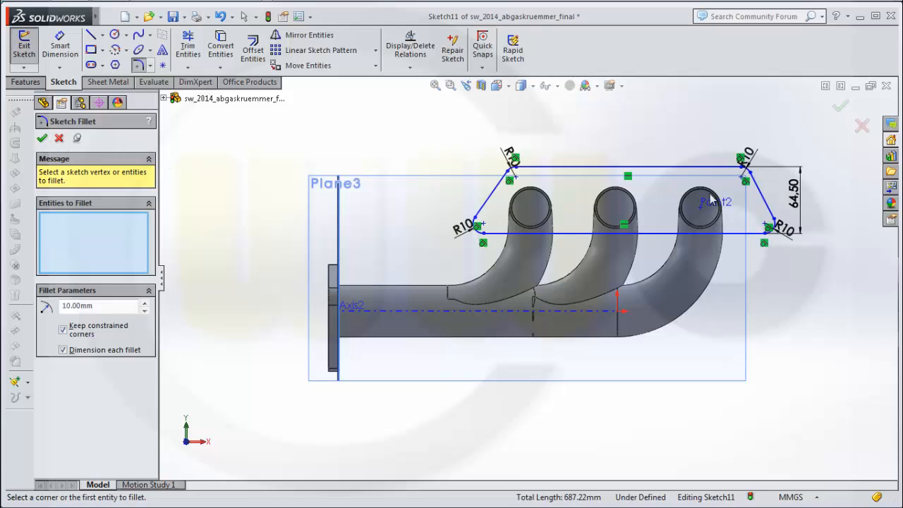
- Dimension the horizontal distance between the two upper fillet centres as 64+82+64, giving 210 mm
{"action": "scroll", "coordinate": [784, 290], "scroll_direction": "down", "scroll_amount": 2}
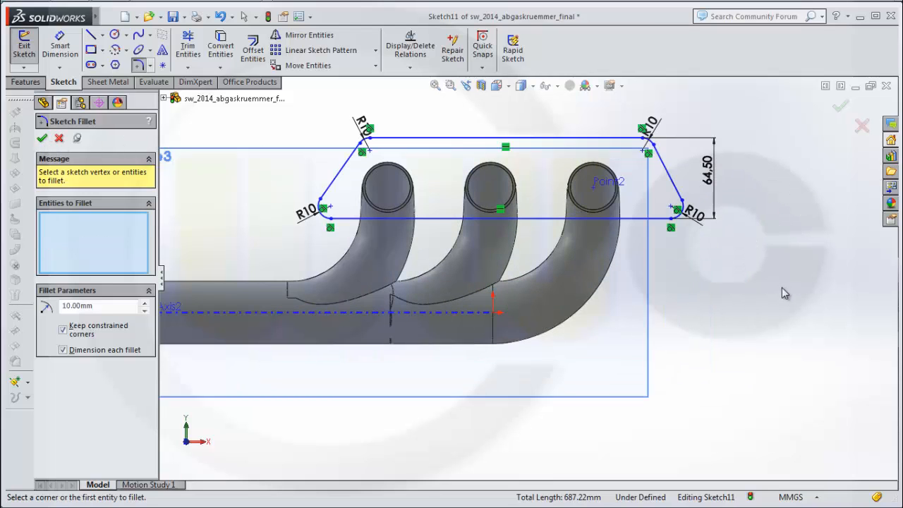
{"action": "left_click", "coordinate": [371, 151]}
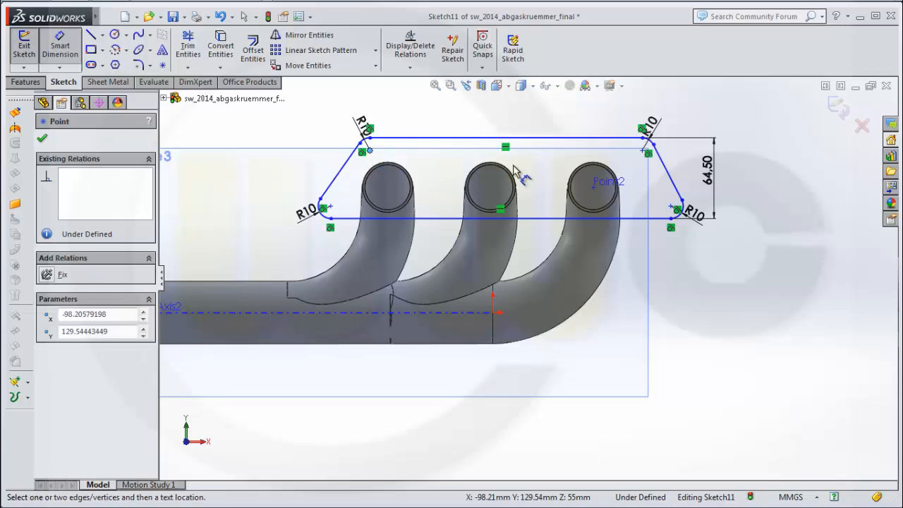
{"action": "left_click", "coordinate": [643, 151]}
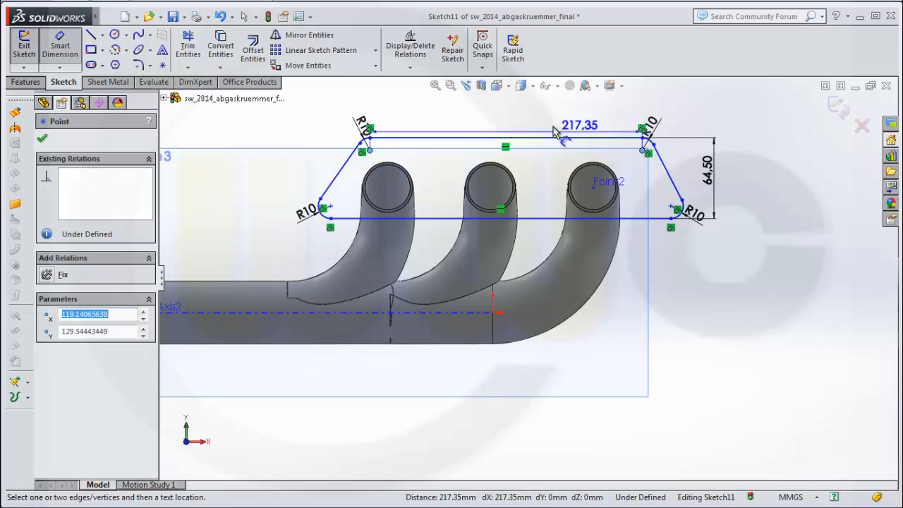
{"action": "left_click", "coordinate": [507, 119]}
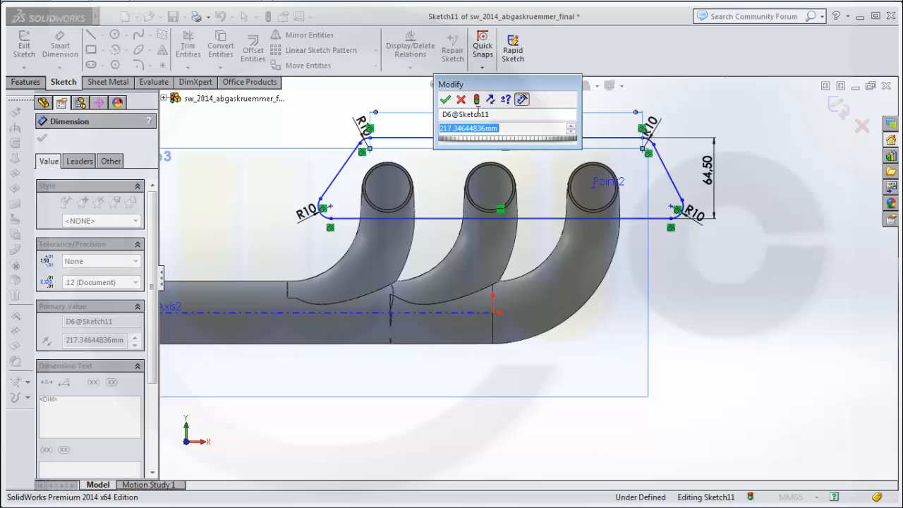
{"action": "type", "text": "64"}
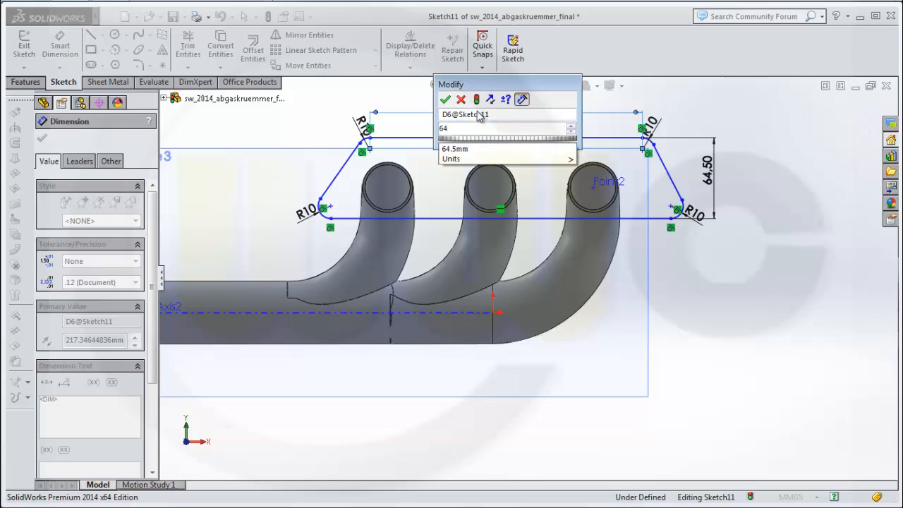
{"action": "type", "text": "-"}
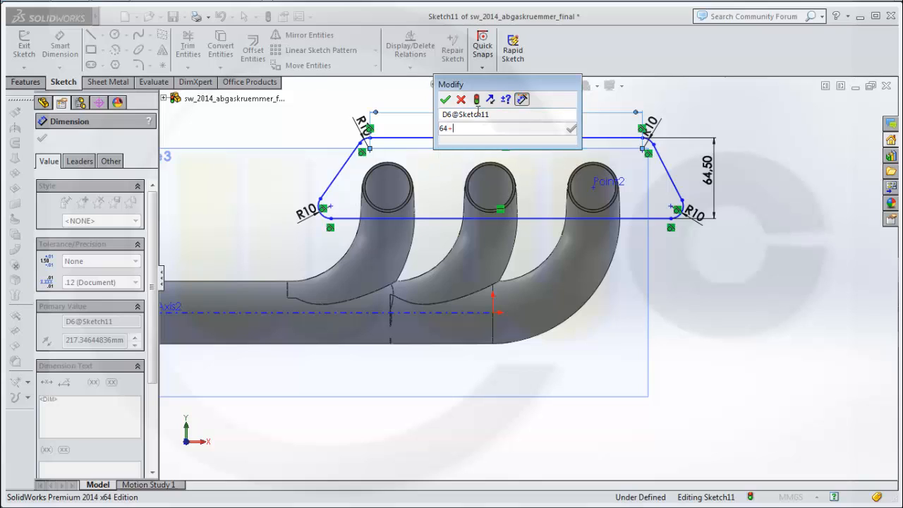
{"action": "type", "text": "82-"}
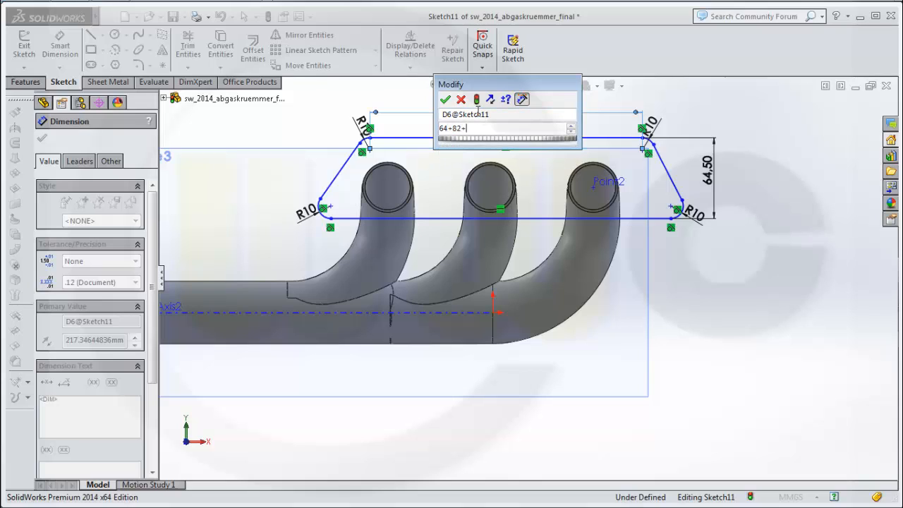
{"action": "type", "text": "64"}
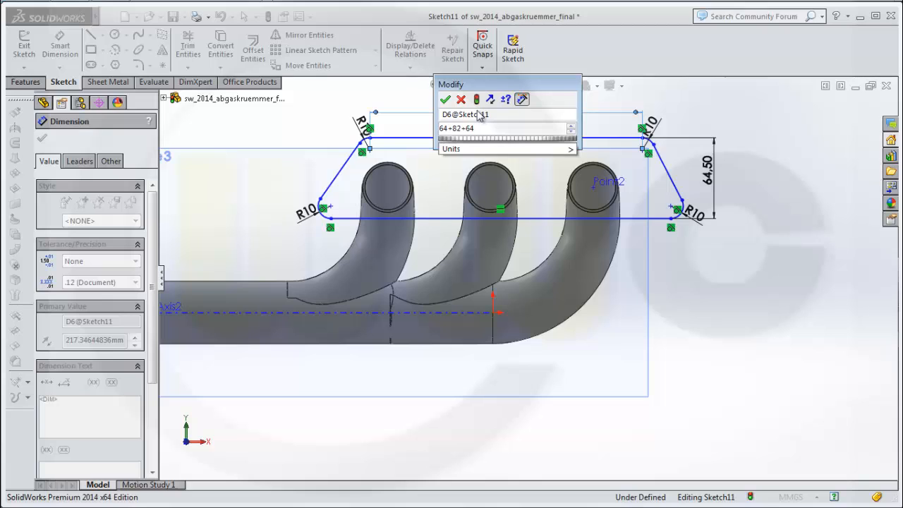
{"action": "key", "text": "Return"}
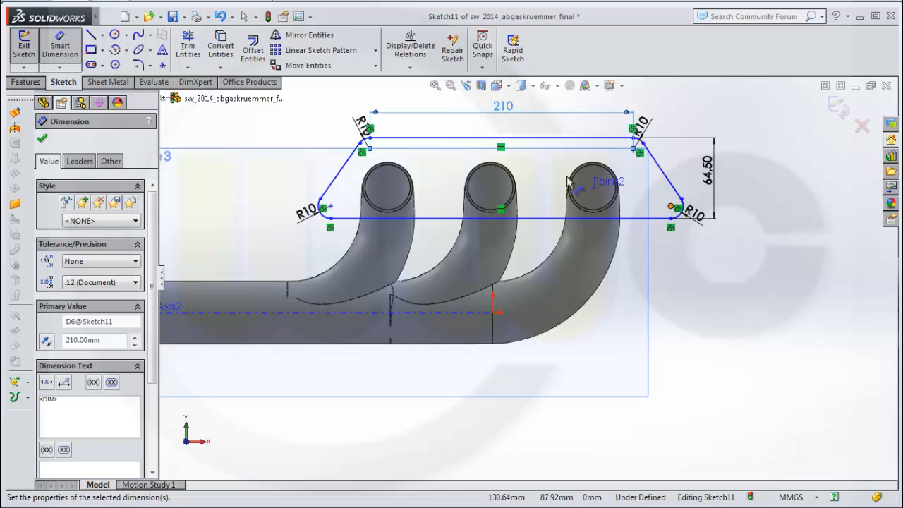
- Draw a vertical line from the midpoint of the flange outline's upper edge to the midpoint of its lower edge
{"action": "left_click", "coordinate": [91, 35]}
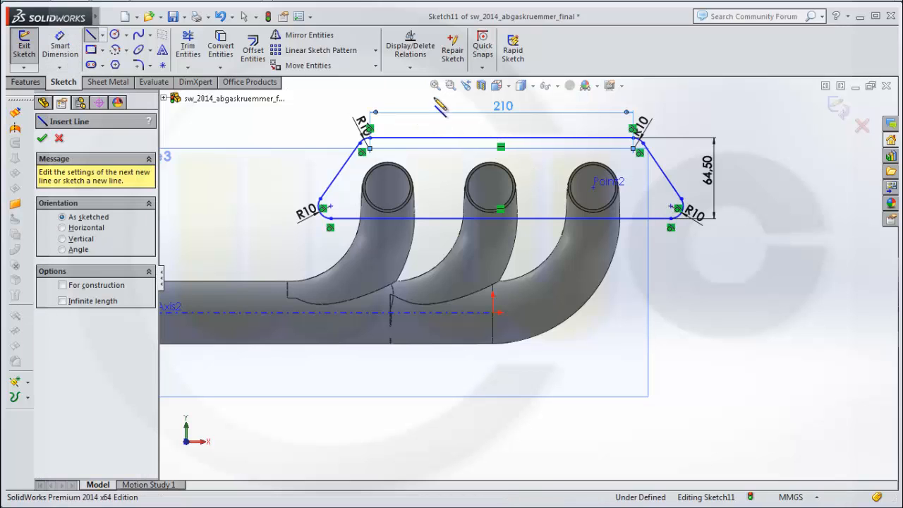
{"action": "left_click", "coordinate": [500, 138]}
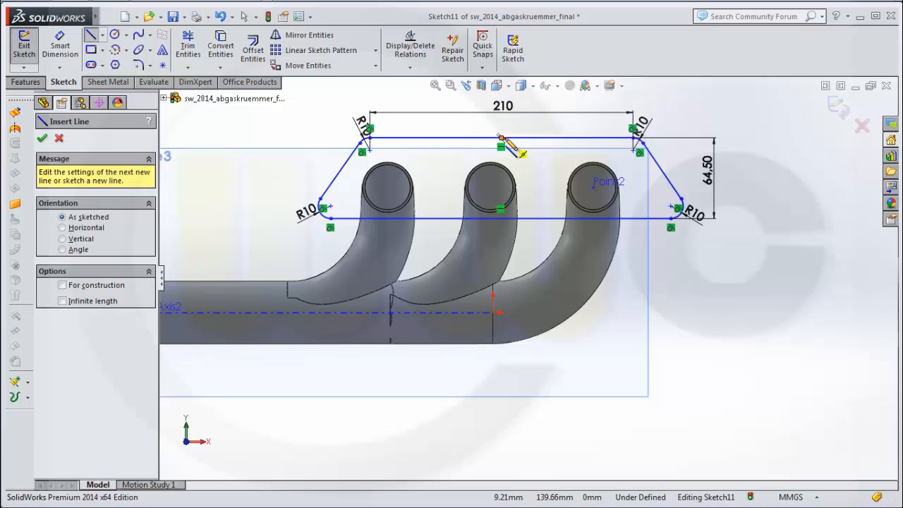
{"action": "left_click", "coordinate": [501, 218]}
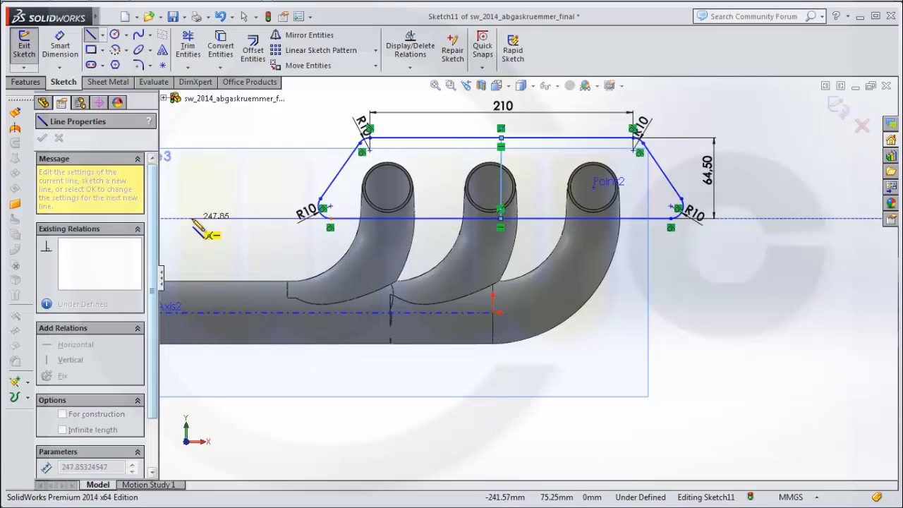
{"action": "key", "text": "Escape"}
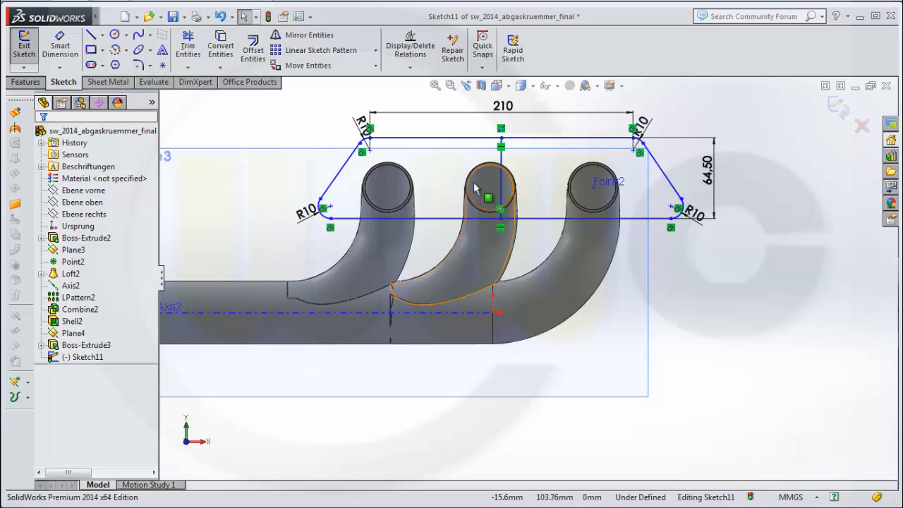
- Make the flange's vertical midline construction geometry and dimension its horizontal distance to the lower right fillet centre as 41+84,5, giving 125.5 mm
{"action": "left_click", "coordinate": [502, 189]}
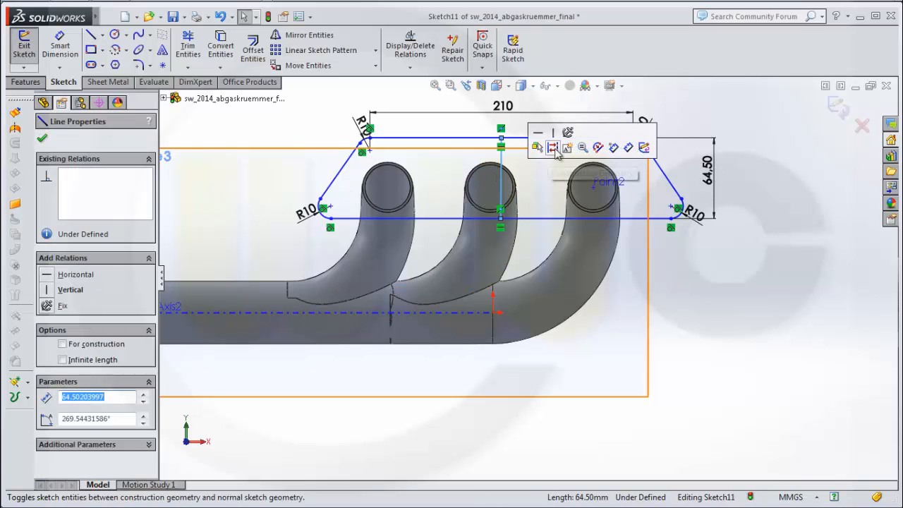
{"action": "left_click", "coordinate": [555, 150]}
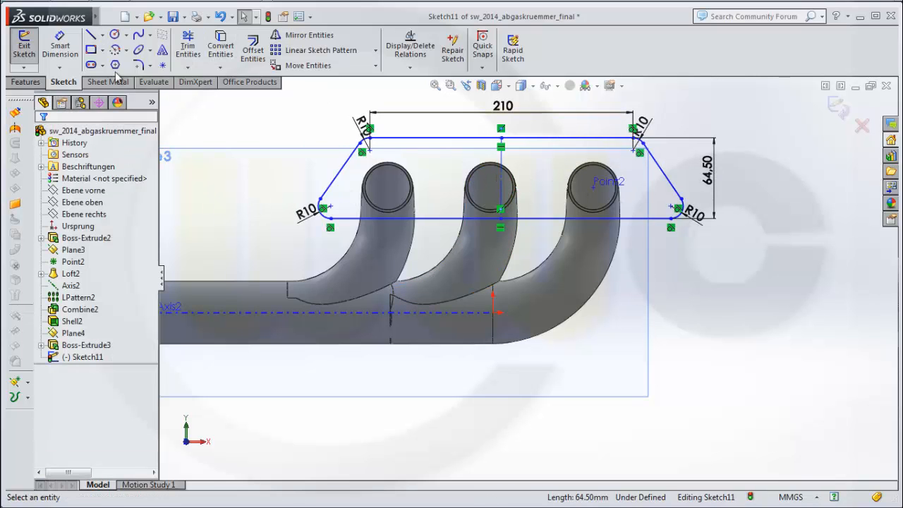
{"action": "left_click", "coordinate": [58, 51]}
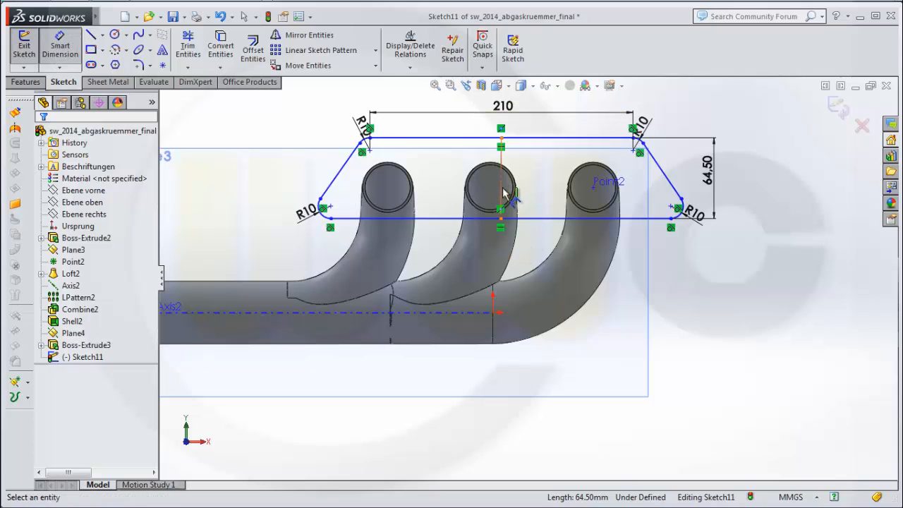
{"action": "left_click", "coordinate": [501, 209]}
{"action": "left_click", "coordinate": [671, 208]}
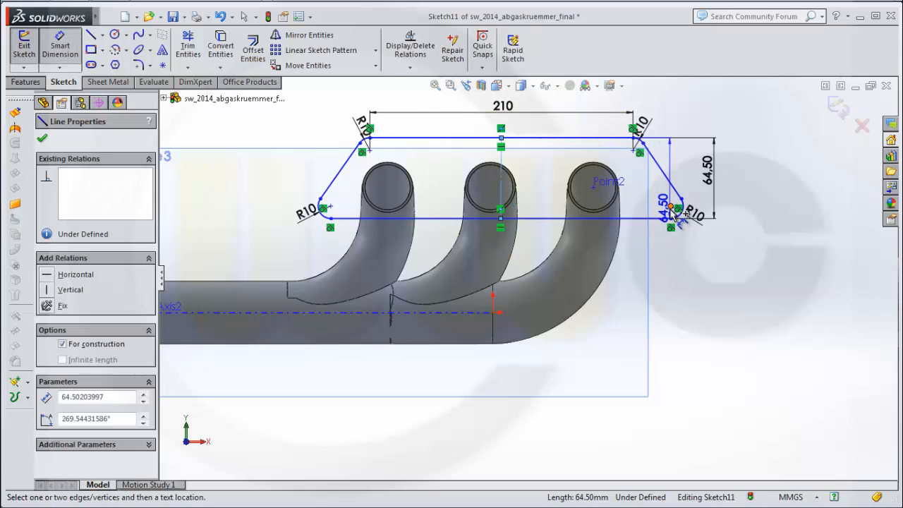
{"action": "left_click", "coordinate": [621, 302]}
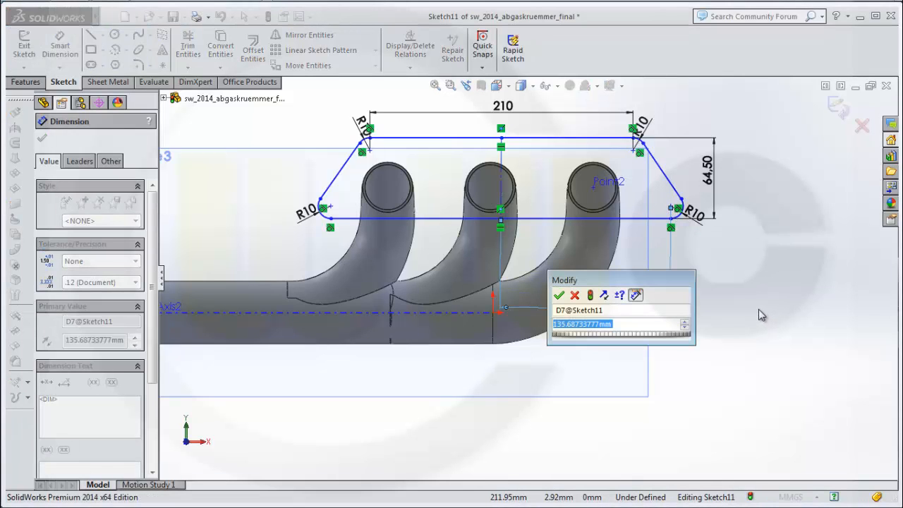
{"action": "type", "text": "4"}
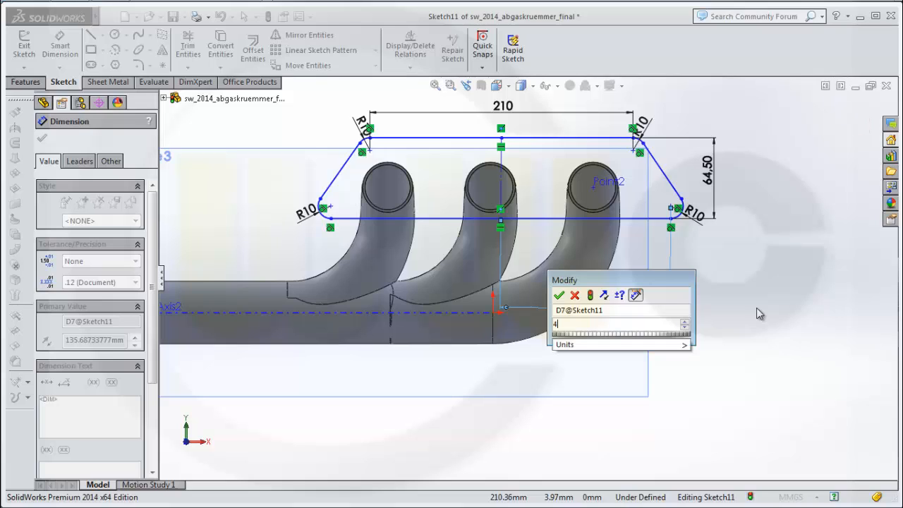
{"action": "type", "text": "1-"}
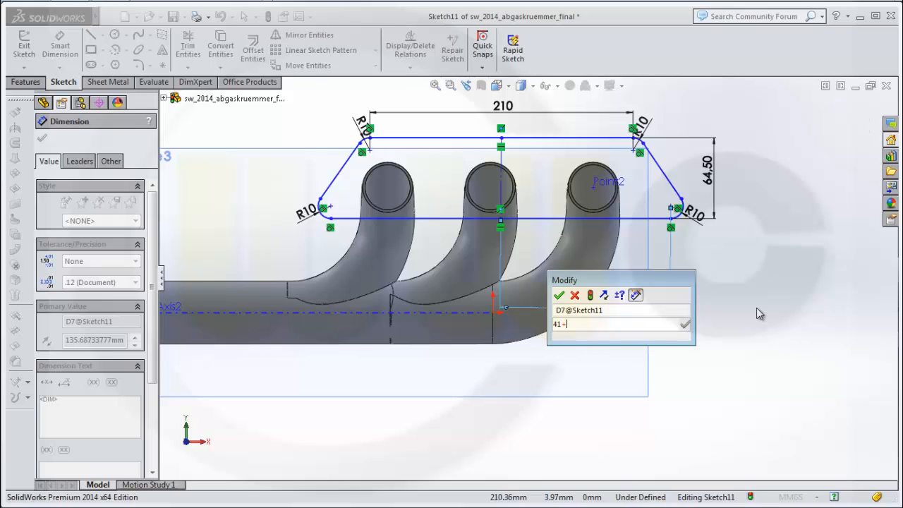
{"action": "type", "text": "84,5"}
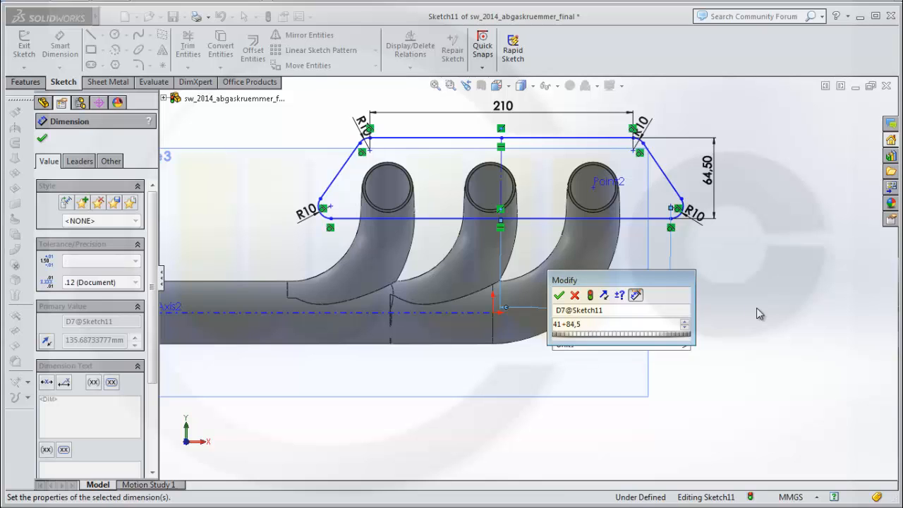
{"action": "key", "text": "Return"}
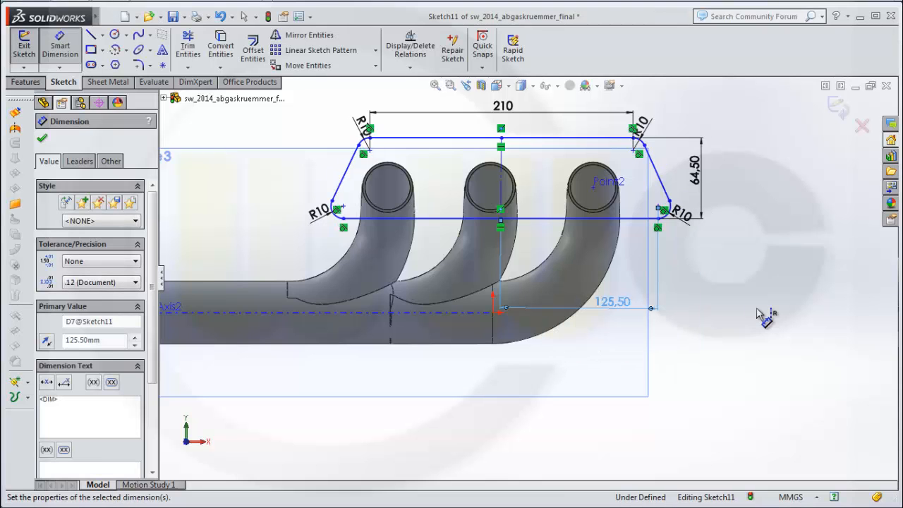
{"action": "key", "text": "Escape"}
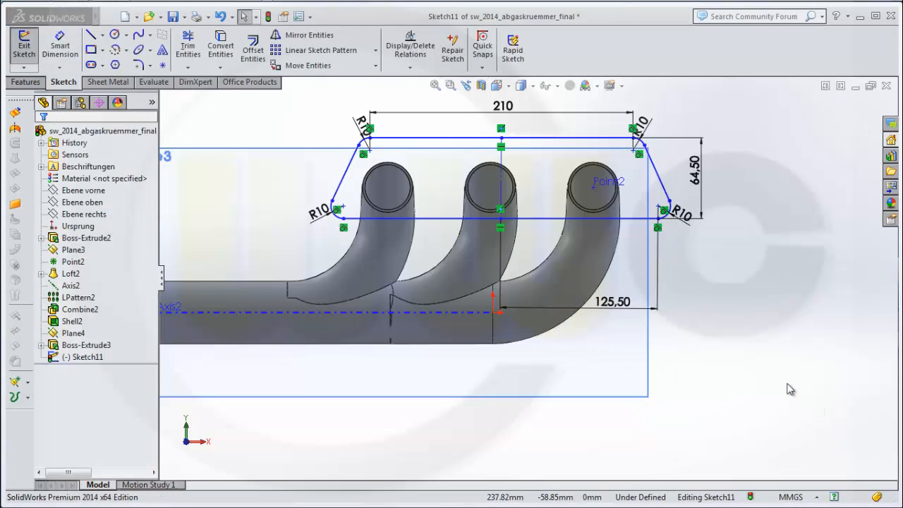
- Place a sketch point on Point2 at the centre of the rightmost pipe end
{"action": "left_click", "coordinate": [162, 66]}
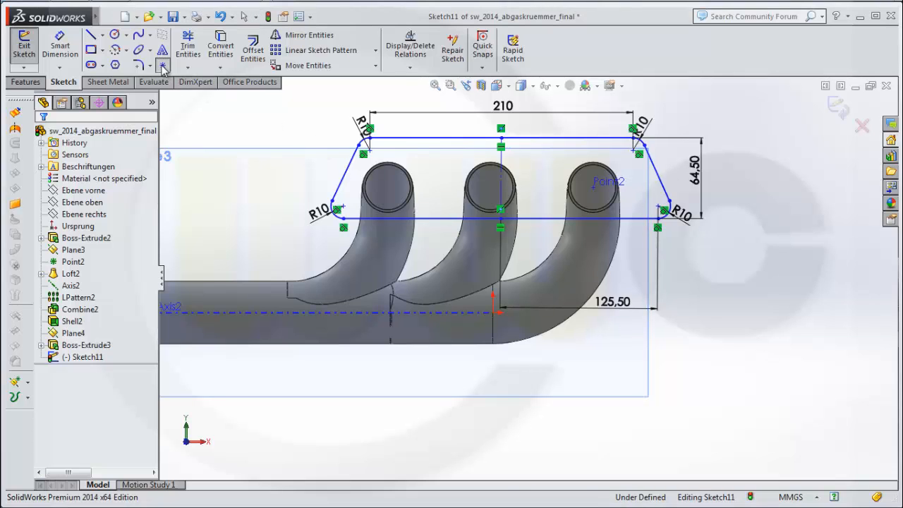
{"action": "left_click", "coordinate": [593, 189]}
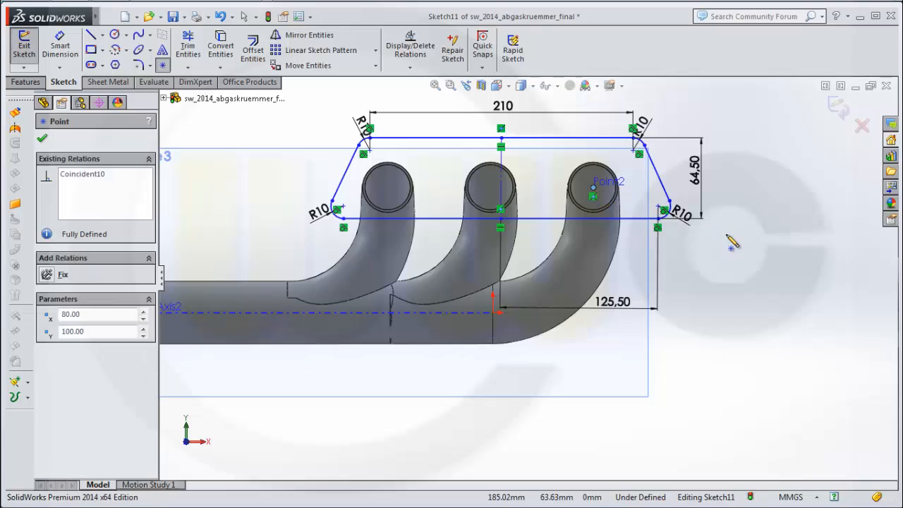
{"action": "left_click", "coordinate": [43, 140]}
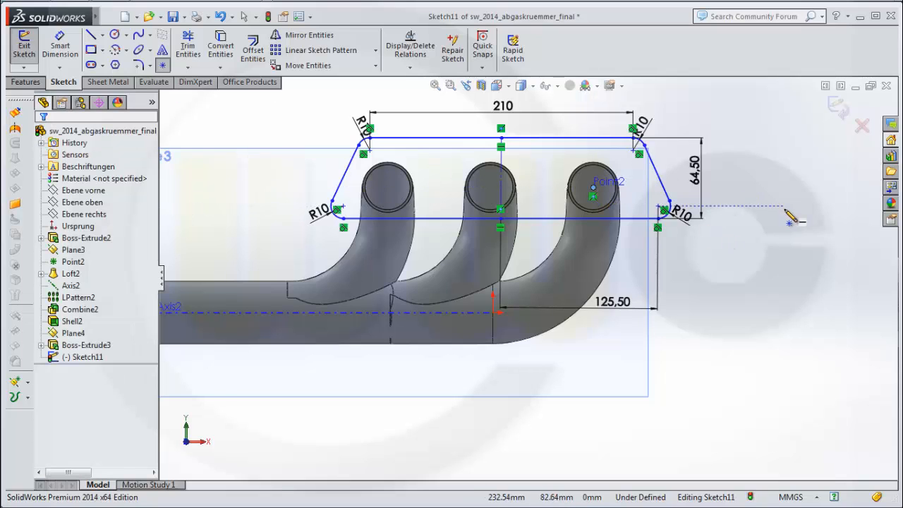
- Dimension the distance between the flange's construction midline and the rightmost pipe's centre point at 82 mm
{"action": "left_click", "coordinate": [60, 46]}
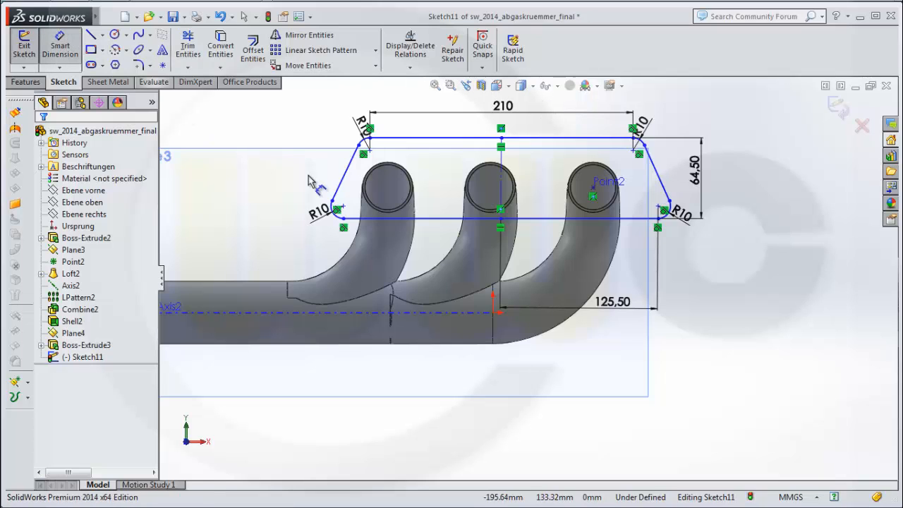
{"action": "left_click", "coordinate": [502, 198]}
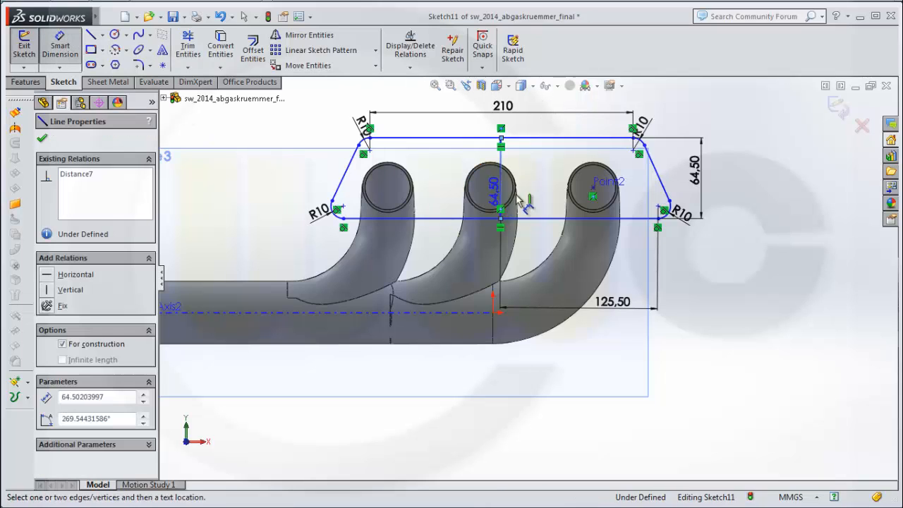
{"action": "left_click", "coordinate": [594, 189]}
{"action": "left_click", "coordinate": [573, 167]}
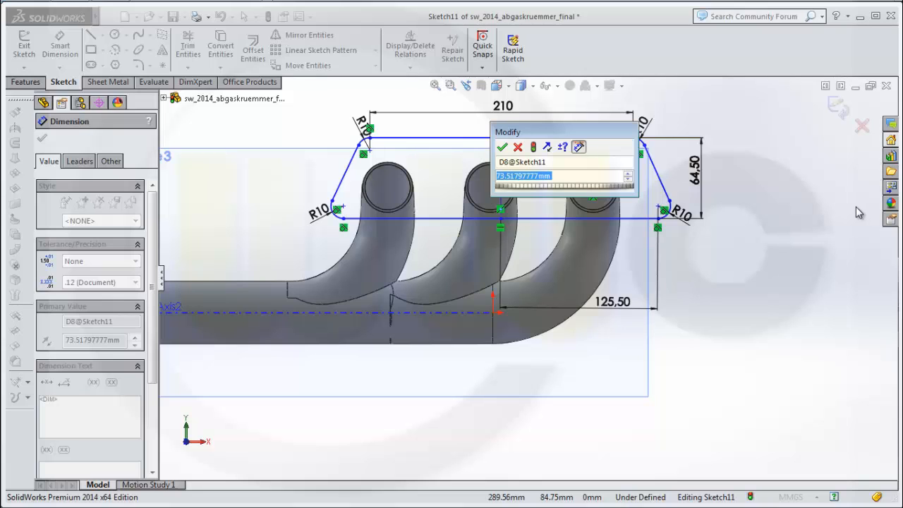
{"action": "type", "text": "82"}
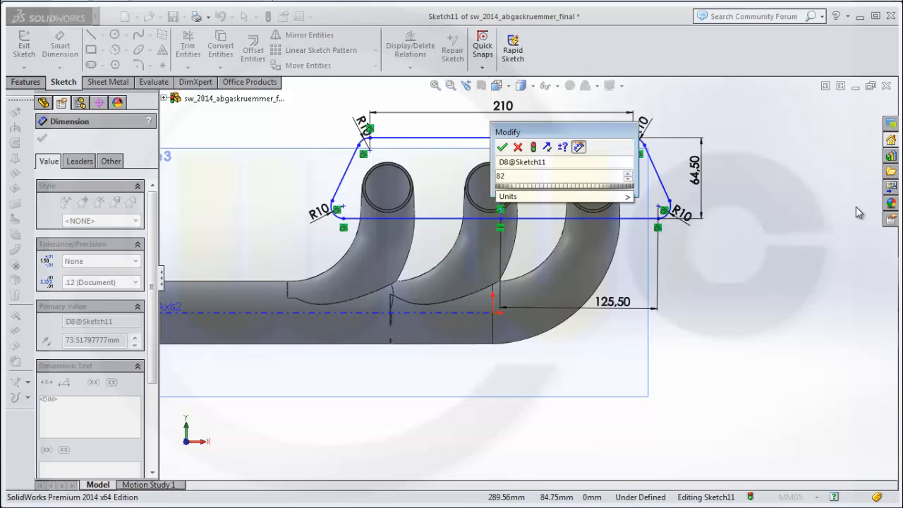
{"action": "key", "text": "Return"}
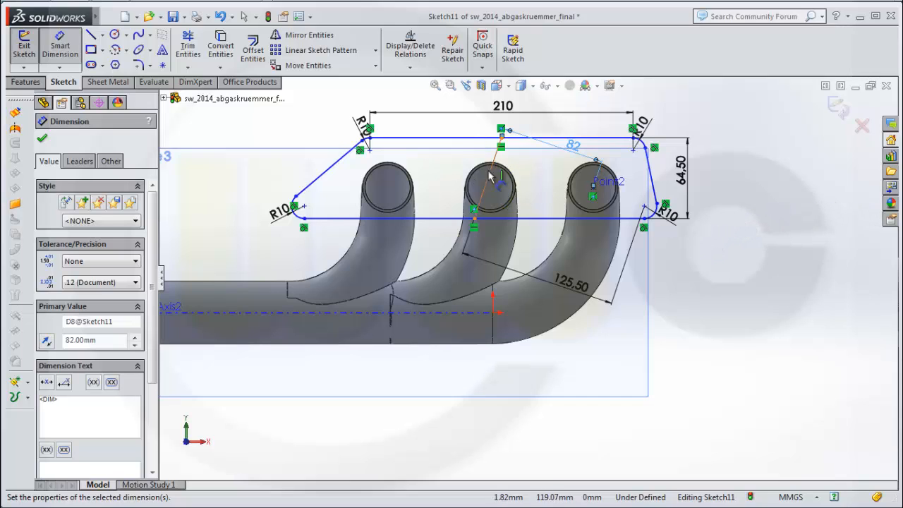
{"action": "left_click", "coordinate": [44, 139]}
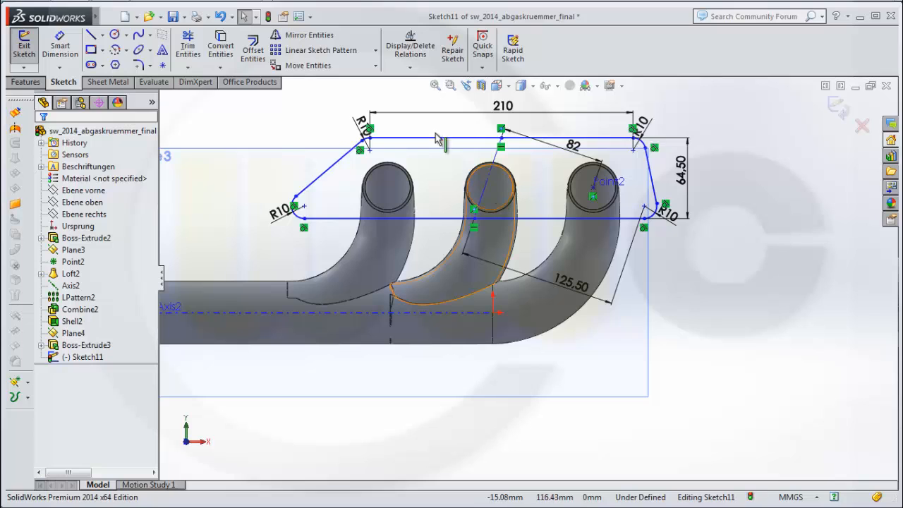
- Dimension the angle between the construction midline and the flange outline's lower edge at 90°
{"action": "left_click", "coordinate": [60, 46]}
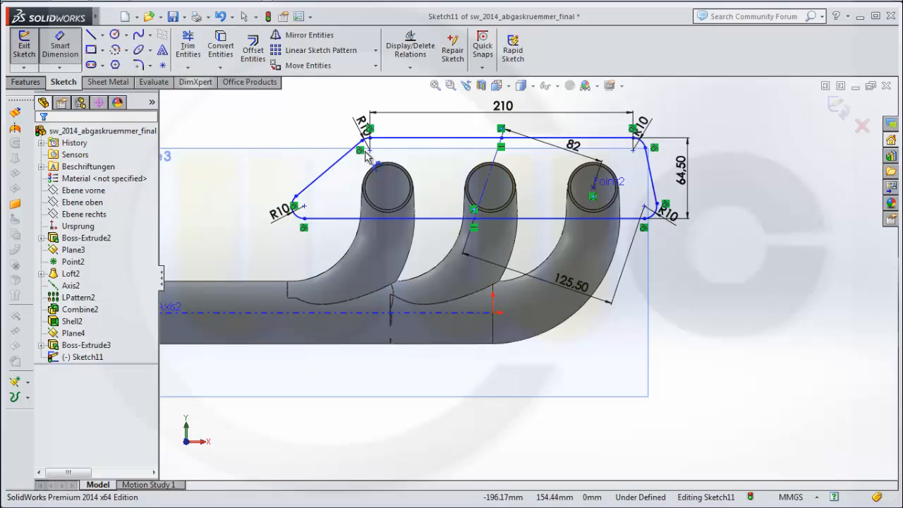
{"action": "left_click", "coordinate": [488, 194]}
{"action": "left_click", "coordinate": [532, 218]}
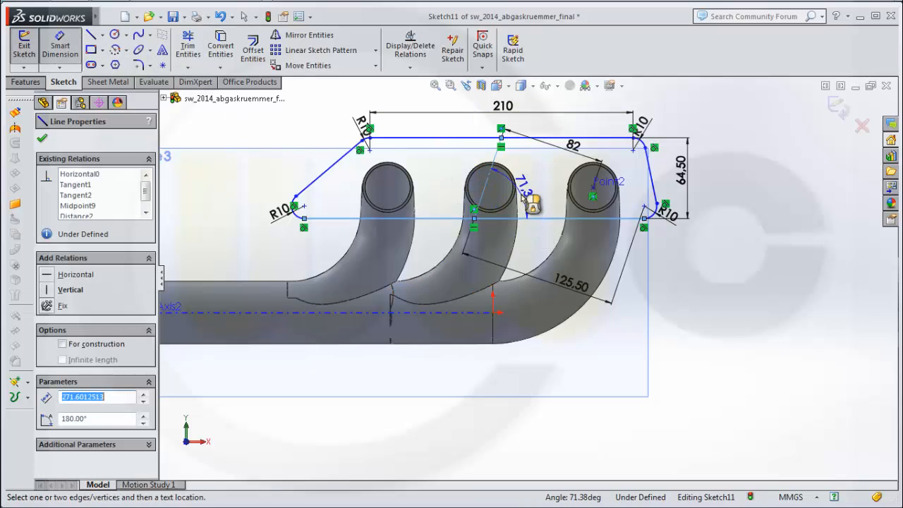
{"action": "left_click", "coordinate": [522, 200]}
{"action": "type", "text": "90"}
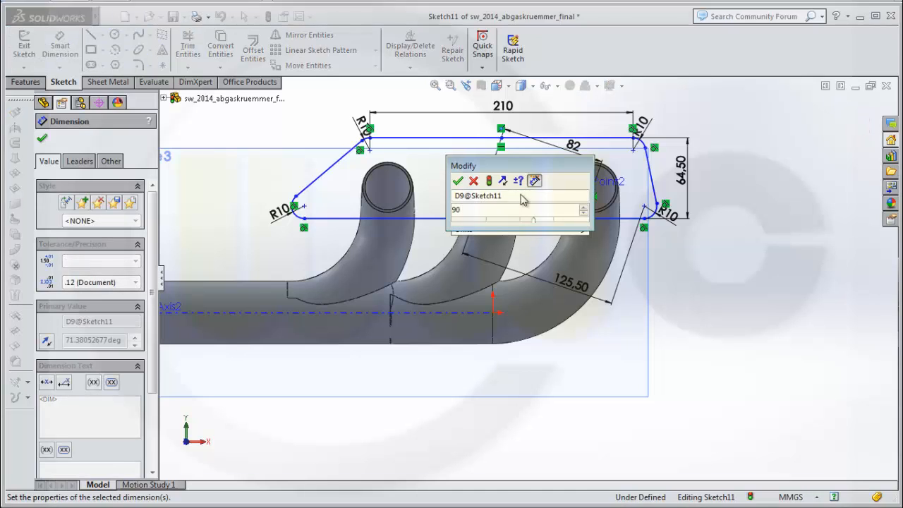
{"action": "key", "text": "Return"}
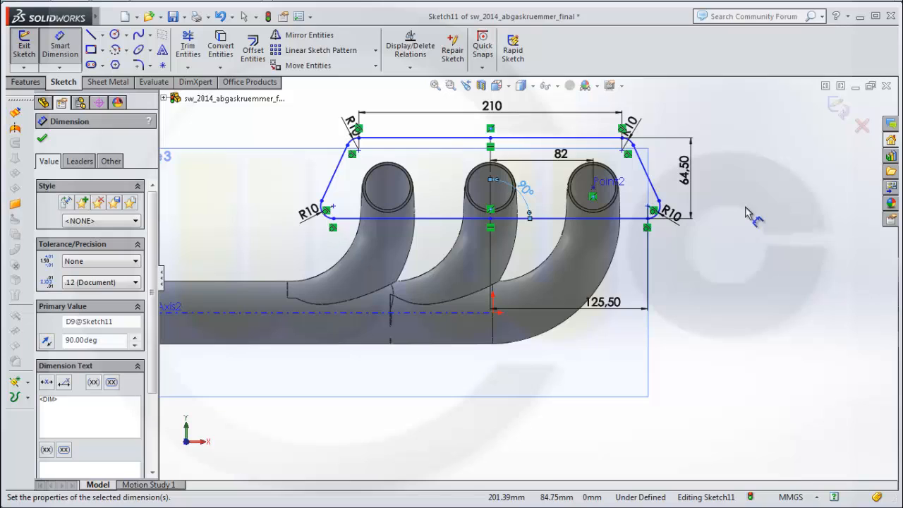
{"action": "left_click", "coordinate": [57, 40]}
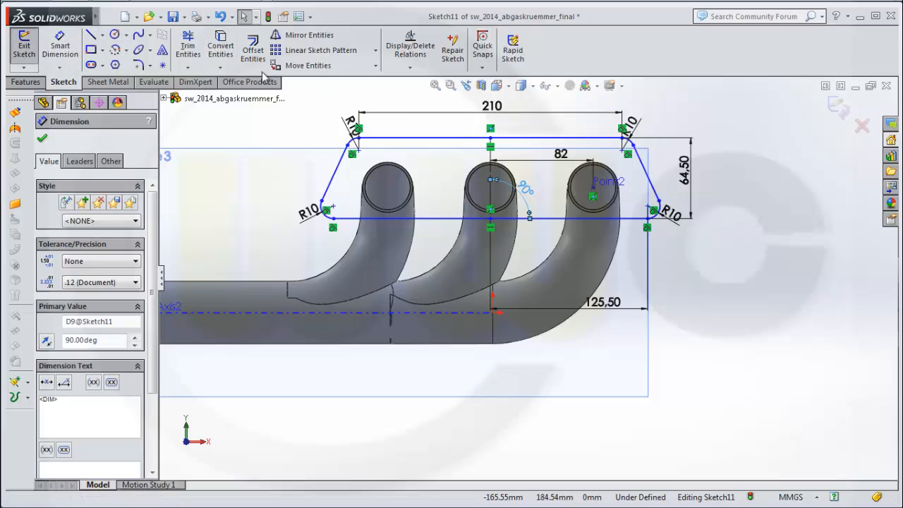
{"action": "left_click", "coordinate": [593, 189]}
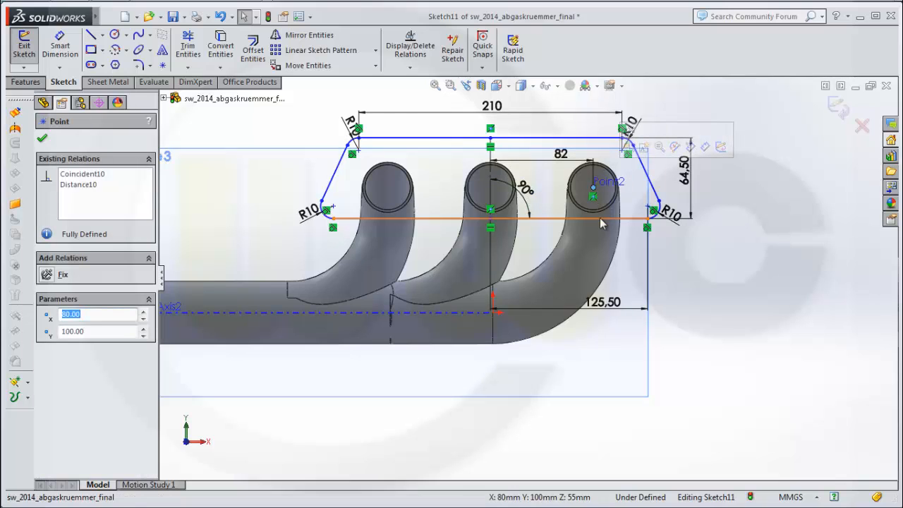
{"action": "left_click", "coordinate": [602, 220]}
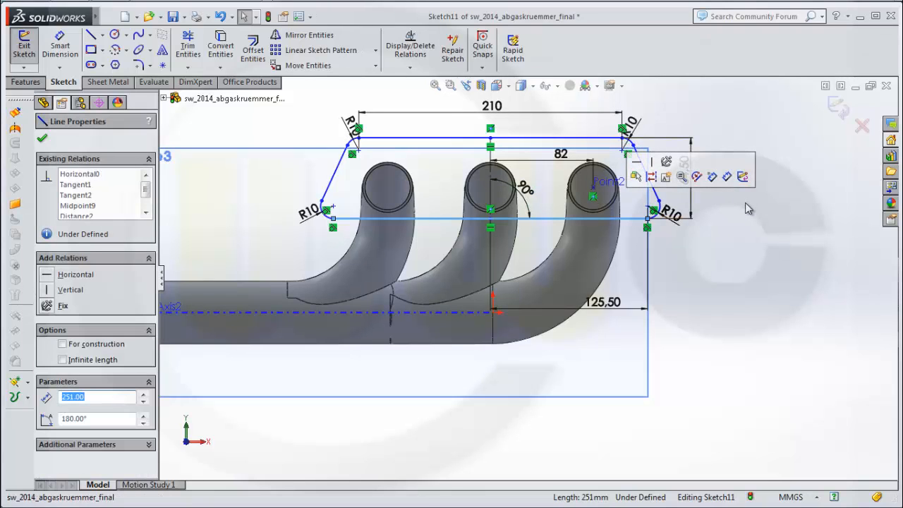
{"action": "left_click", "coordinate": [705, 205]}
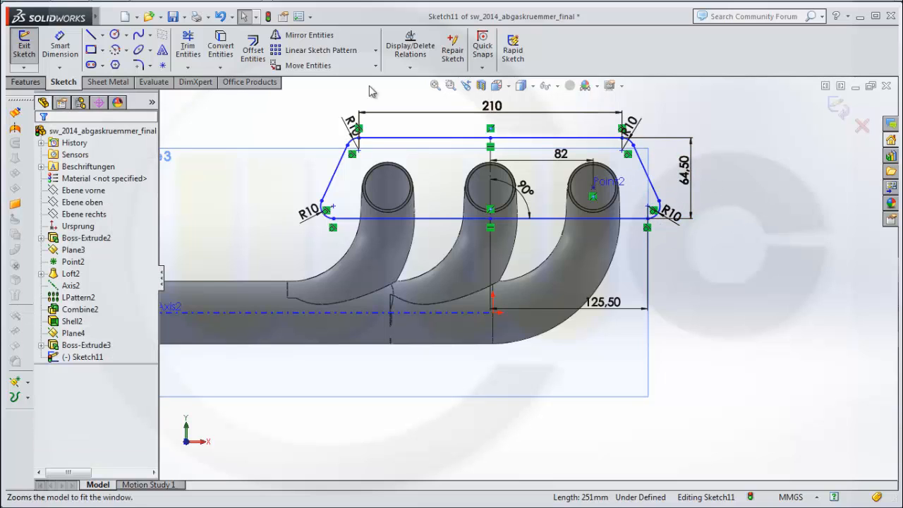
- Dimension the vertical distance from the rightmost pipe's centre point to the flange outline's lower edge at 32.25 mm
{"action": "left_click", "coordinate": [60, 39]}
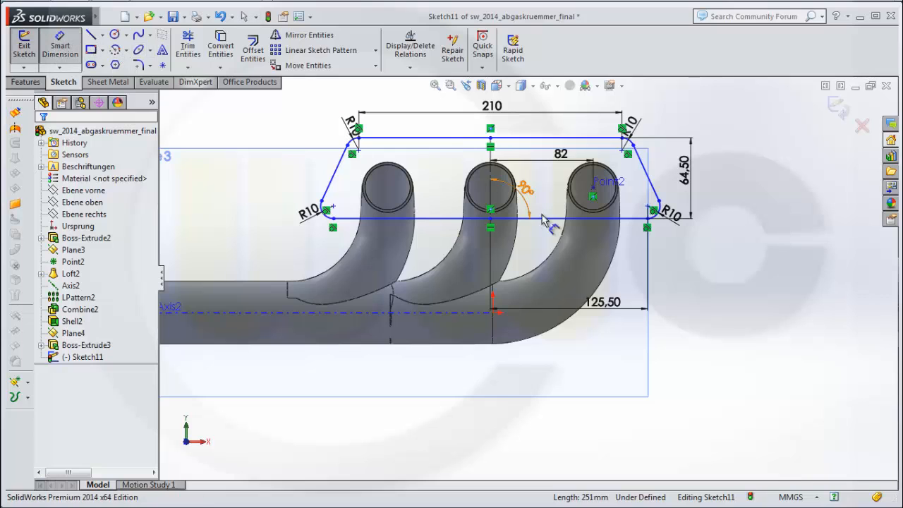
{"action": "left_click", "coordinate": [592, 192]}
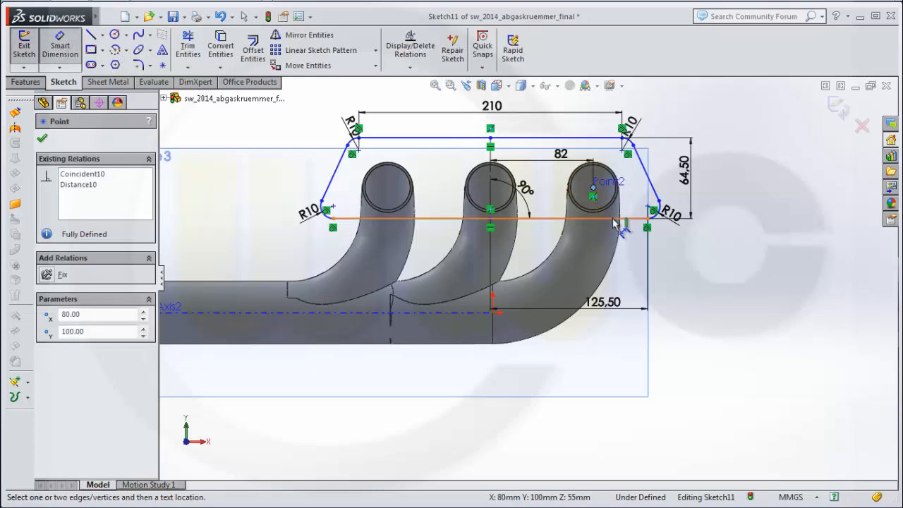
{"action": "left_click", "coordinate": [638, 218]}
{"action": "left_click", "coordinate": [765, 205]}
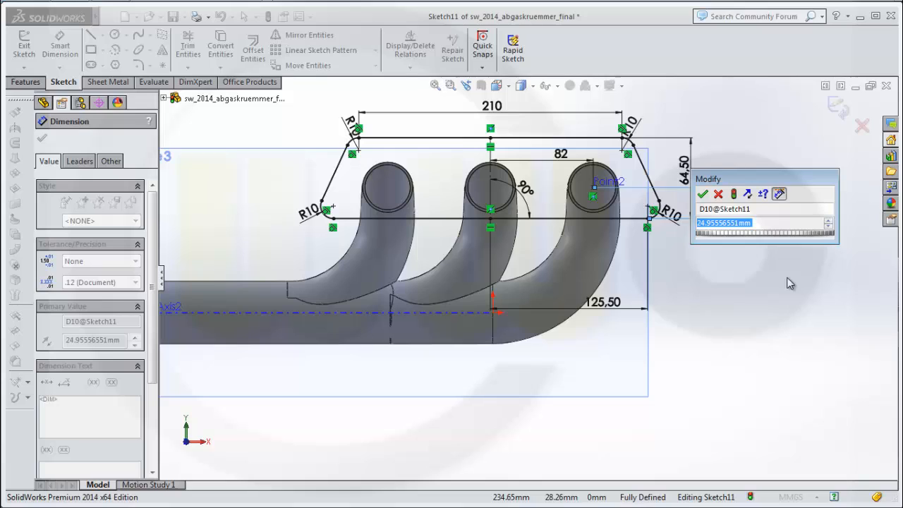
{"action": "type", "text": "32"}
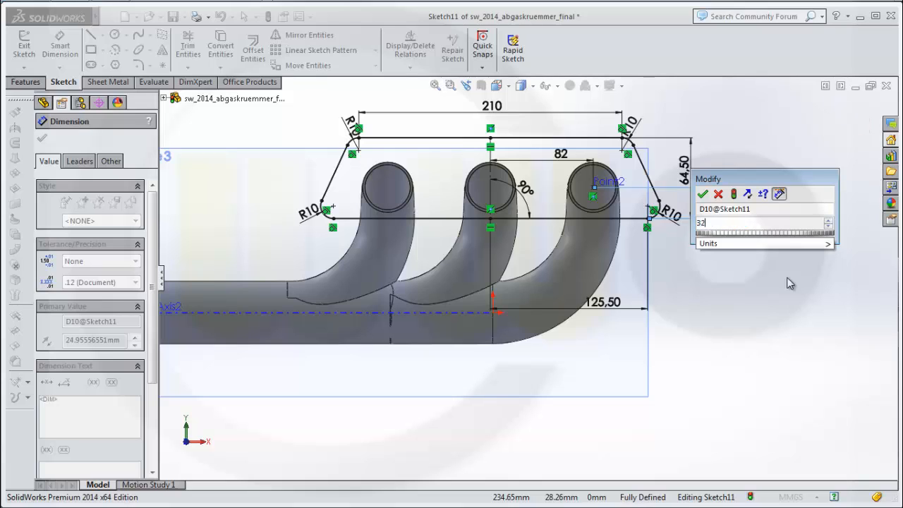
{"action": "type", "text": ",25"}
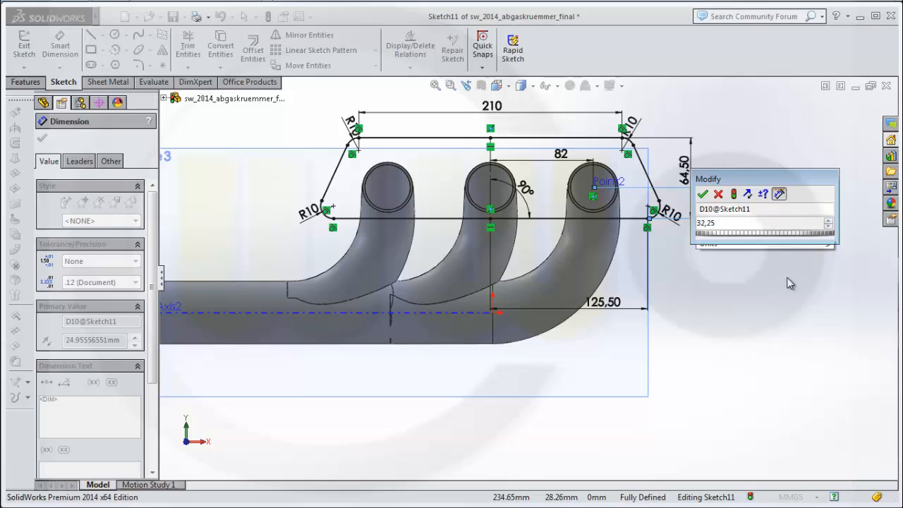
{"action": "key", "text": "Return"}
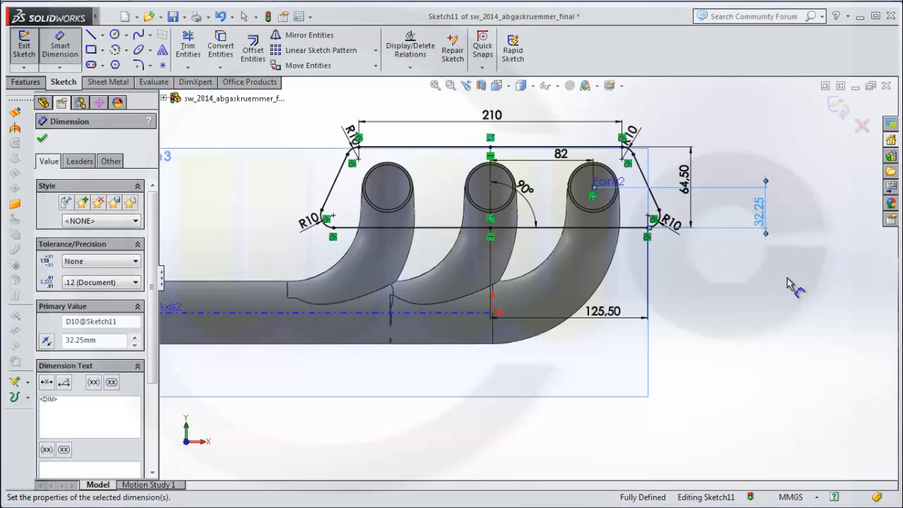
- Finish the flange sketch and extrude it 10 mm outward from the pipe ends as a blind boss merged with the body
{"action": "left_click", "coordinate": [838, 107]}
{"action": "middle_click_drag", "start_coordinate": [783, 166], "coordinate": [716, 194]}
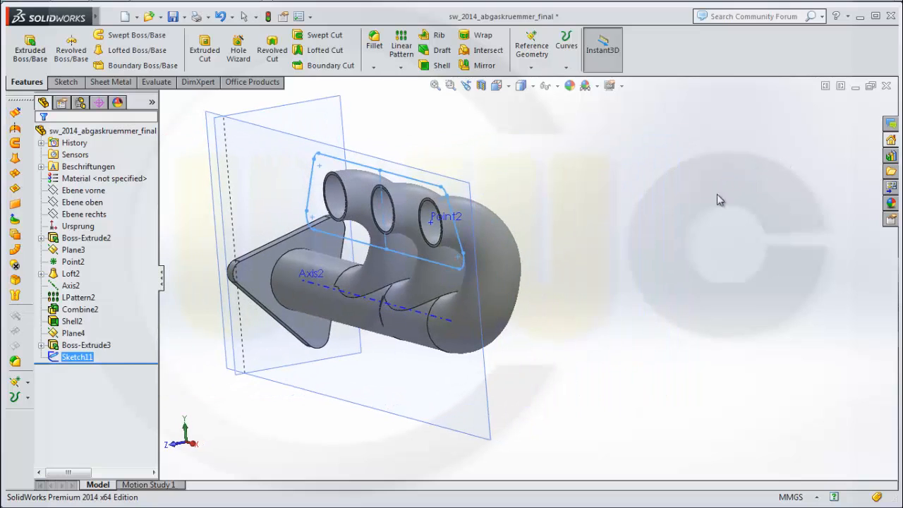
{"action": "left_click", "coordinate": [32, 47]}
{"action": "middle_click_drag", "start_coordinate": [567, 193], "coordinate": [538, 195]}
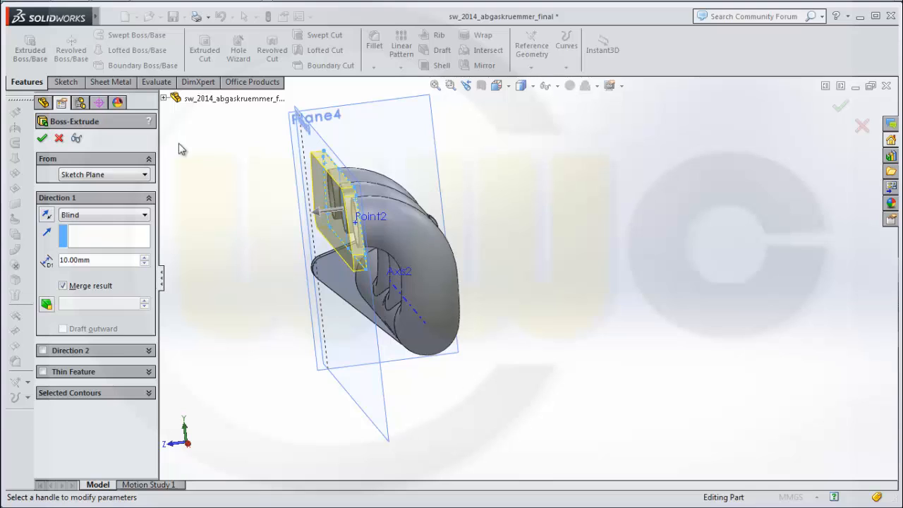
{"action": "left_click", "coordinate": [42, 140]}
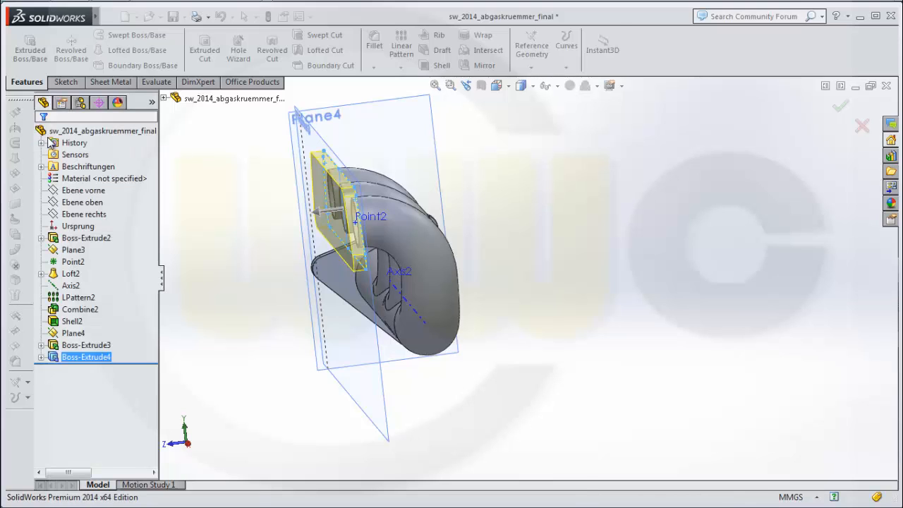
{"action": "middle_click_drag", "start_coordinate": [517, 231], "coordinate": [593, 213]}
{"action": "scroll", "coordinate": [296, 139], "scroll_direction": "up", "scroll_amount": 1}
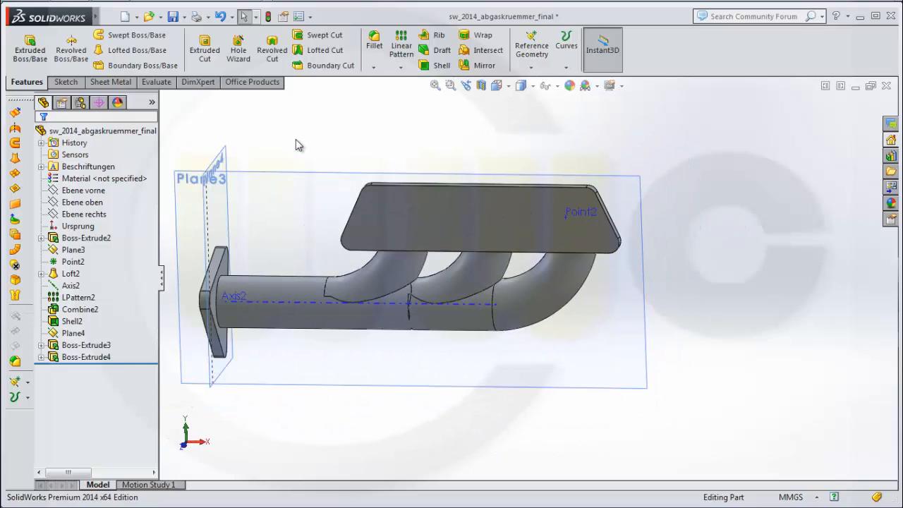
{"action": "scroll", "coordinate": [317, 191], "scroll_direction": "up", "scroll_amount": 1}
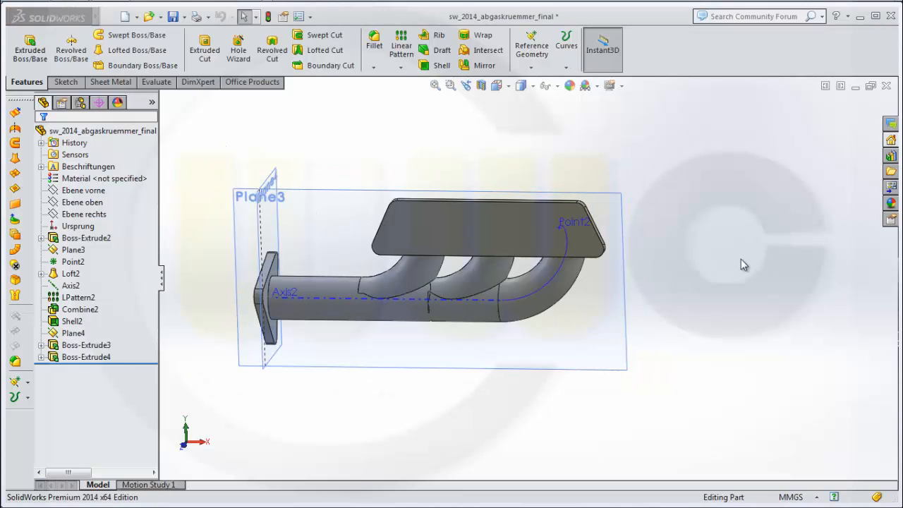
- Start a sketch on Plane3 and draw a circle of about 20.5 mm radius centred on Point2
{"action": "mouse_move", "coordinate": [662, 267]}
{"action": "middle_mouse_down"}
{"action": "mouse_move", "coordinate": [571, 252]}
{"action": "mouse_move", "coordinate": [558, 285]}
{"action": "mouse_move", "coordinate": [604, 250]}
{"action": "mouse_move", "coordinate": [667, 254]}
{"action": "mouse_move", "coordinate": [656, 255]}
{"action": "middle_mouse_up"}
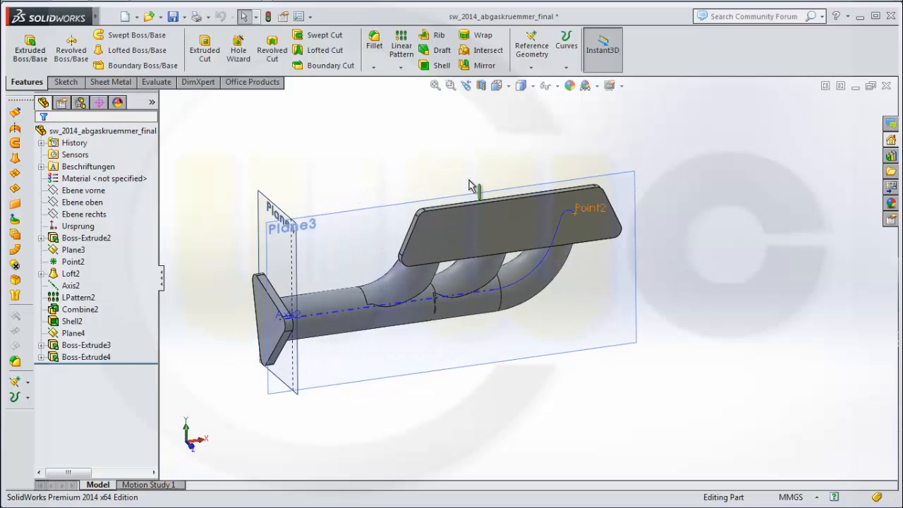
{"action": "left_click", "coordinate": [60, 84]}
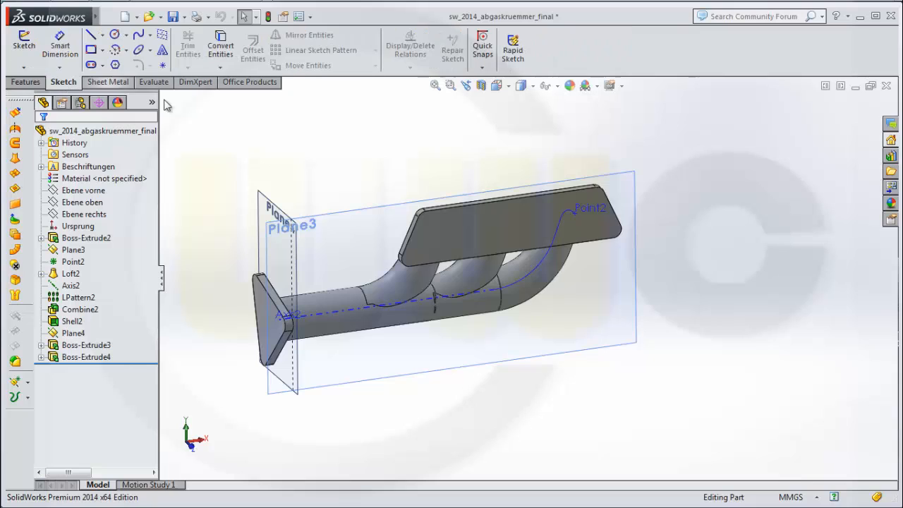
{"action": "left_click", "coordinate": [635, 210]}
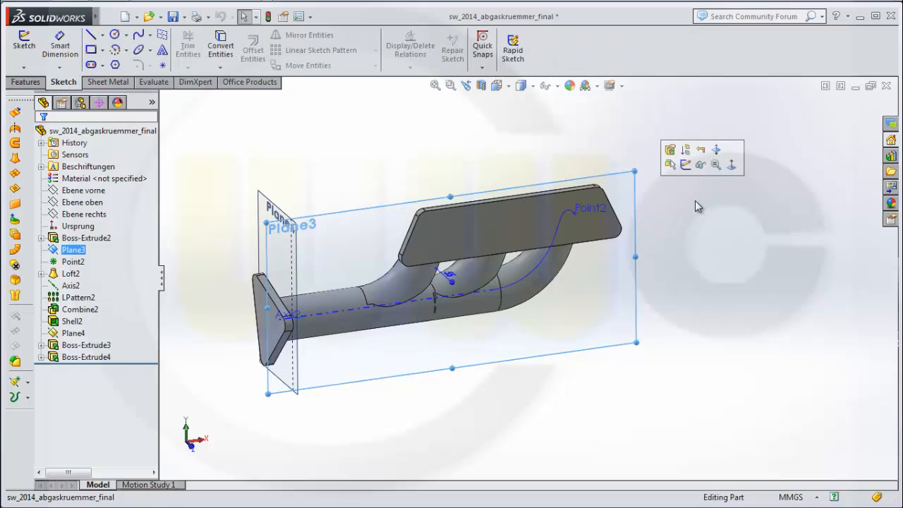
{"action": "left_click", "coordinate": [686, 165]}
{"action": "middle_click_drag", "start_coordinate": [724, 213], "coordinate": [663, 204]}
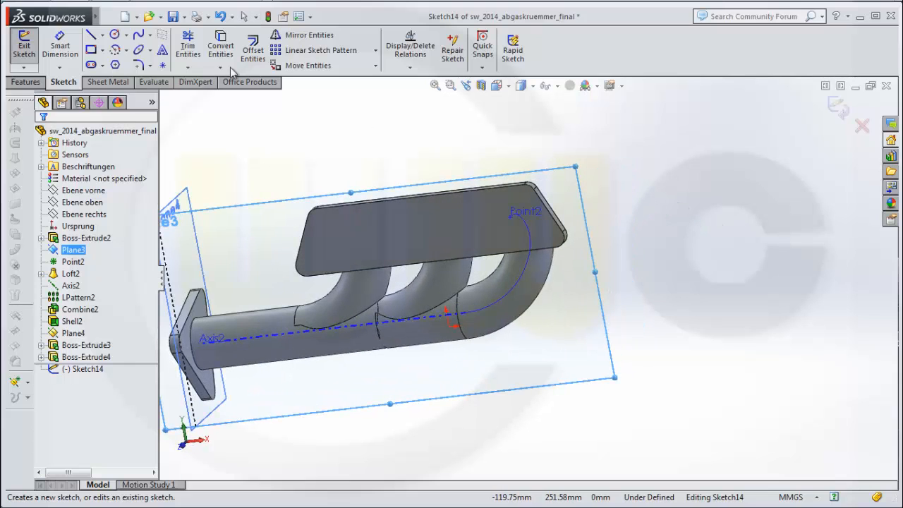
{"action": "left_click", "coordinate": [115, 36]}
{"action": "left_click", "coordinate": [510, 217]}
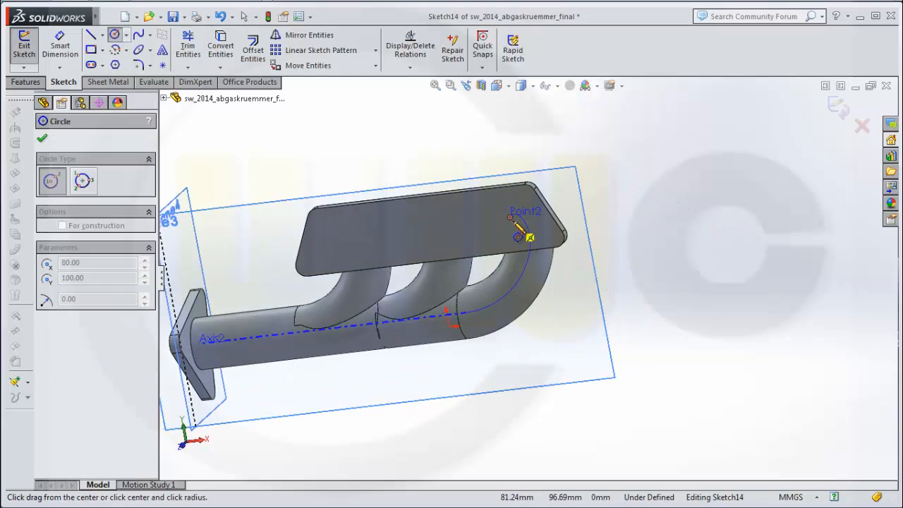
{"action": "left_click", "coordinate": [529, 226]}
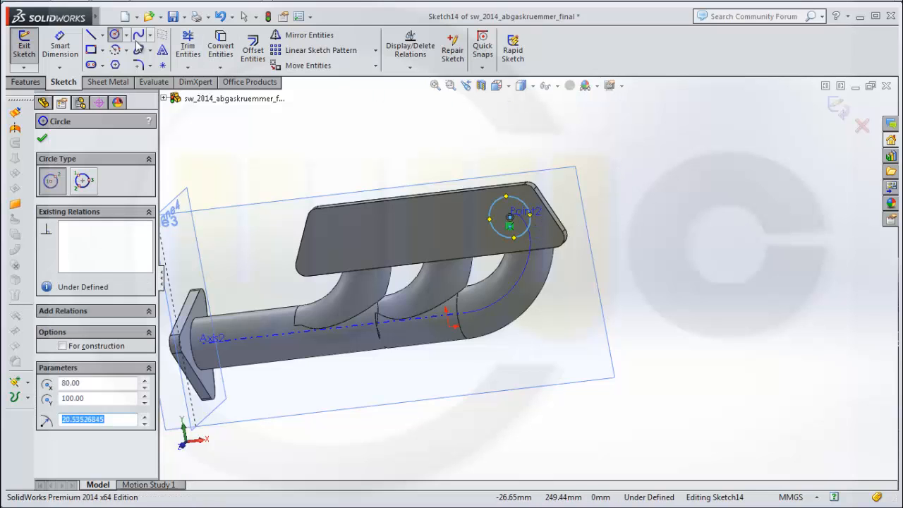
- Dimension the circle's diameter at 46 mm and finish the sketch
{"action": "left_click", "coordinate": [60, 46]}
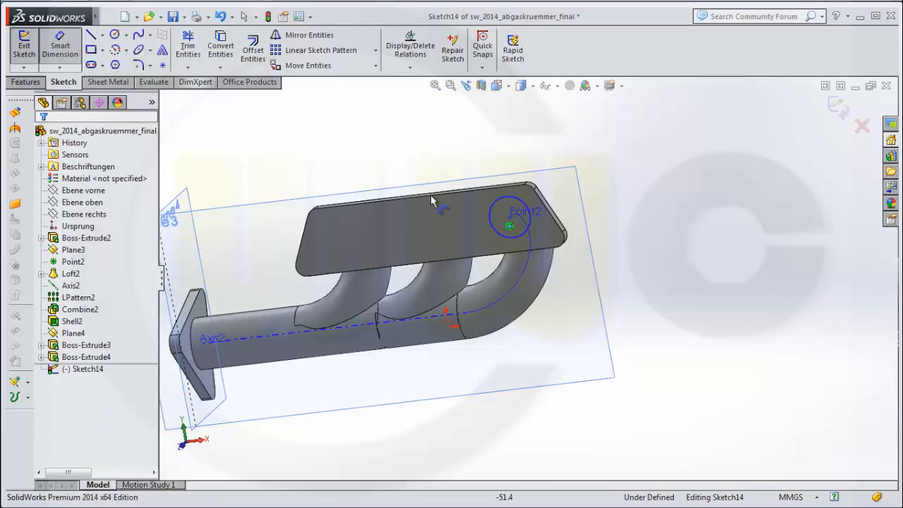
{"action": "left_click", "coordinate": [535, 226]}
{"action": "left_click", "coordinate": [586, 215]}
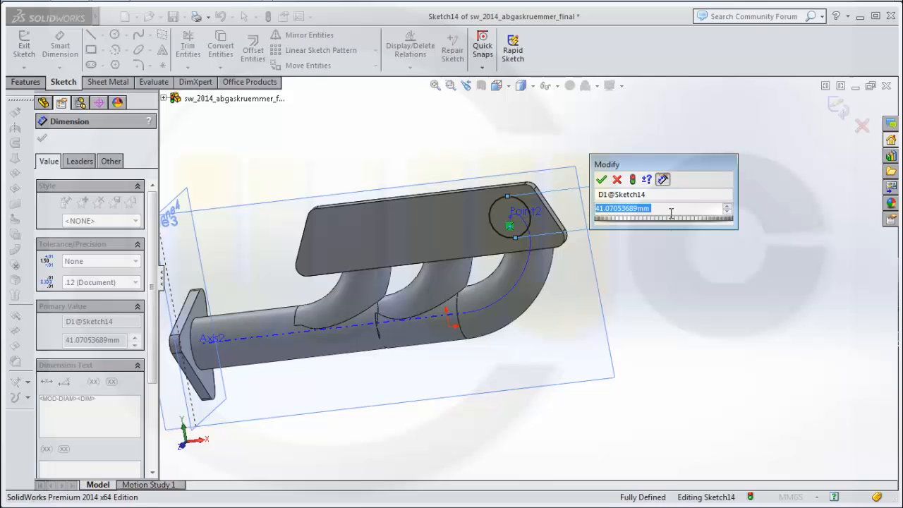
{"action": "type", "text": "46"}
{"action": "key", "text": "Return"}
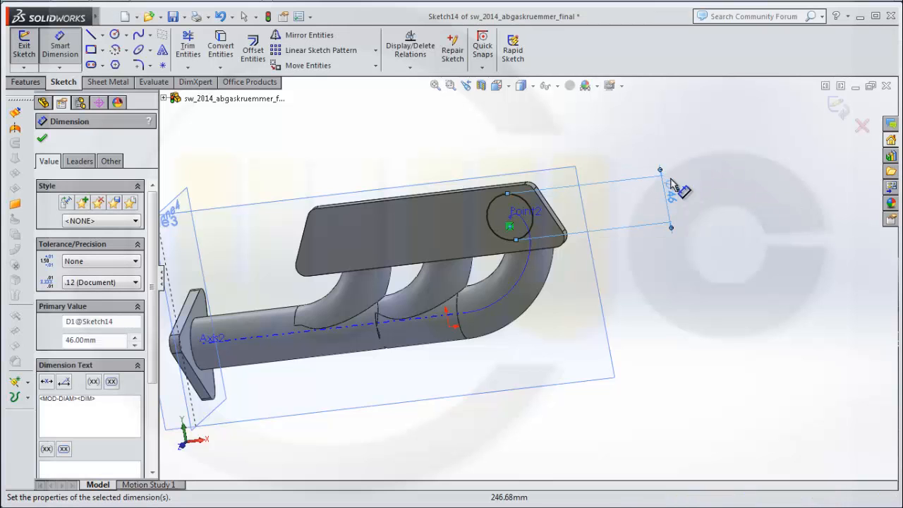
{"action": "left_click", "coordinate": [837, 110]}
- Cut the circle 10 mm deep through the flange plate with an Extruded Cut in the reversed direction
{"action": "mouse_move", "coordinate": [798, 177]}
{"action": "middle_mouse_down"}
{"action": "mouse_move", "coordinate": [667, 207]}
{"action": "mouse_move", "coordinate": [624, 237]}
{"action": "middle_mouse_up"}
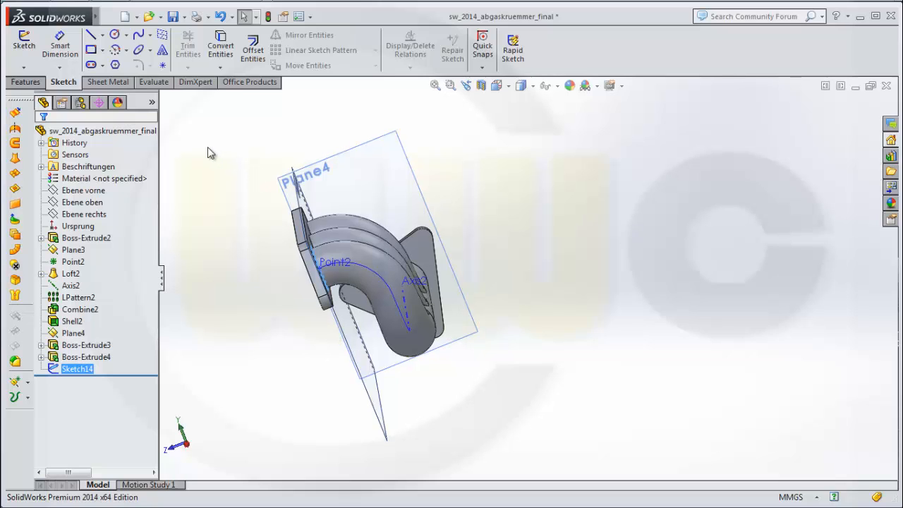
{"action": "left_click", "coordinate": [24, 82]}
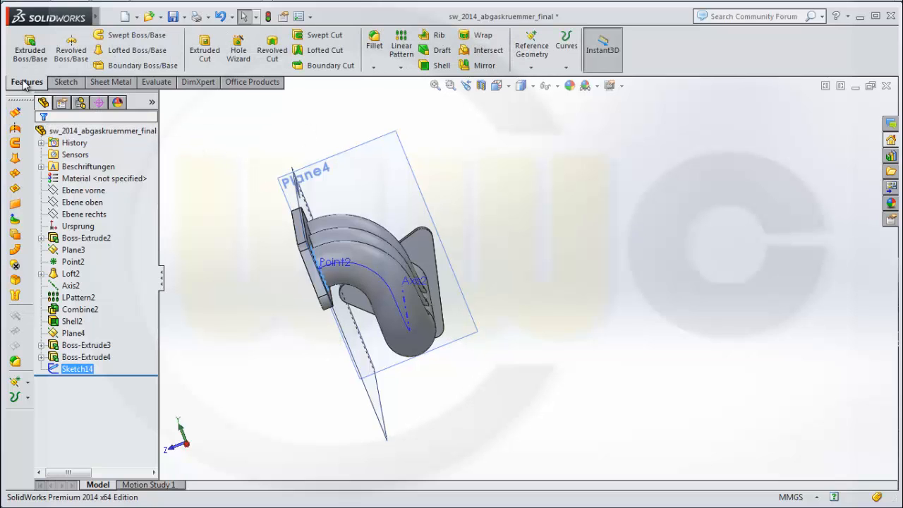
{"action": "left_click", "coordinate": [205, 48]}
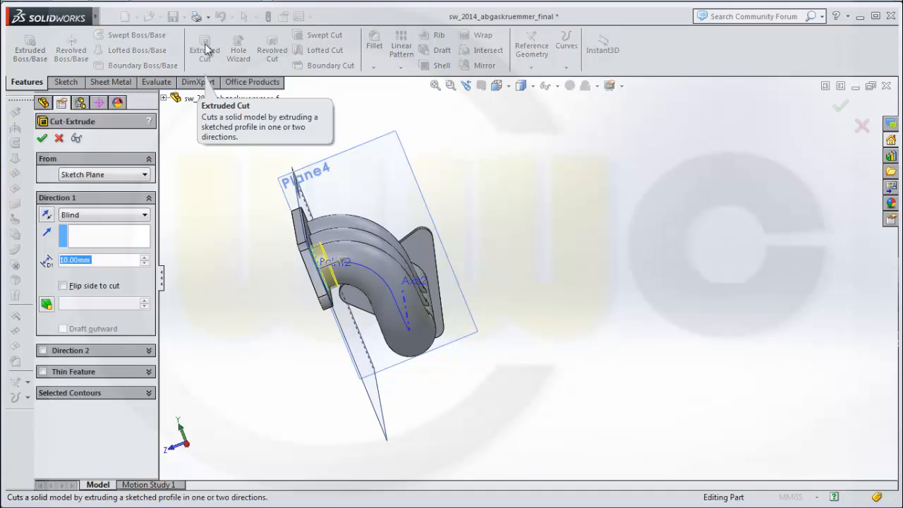
{"action": "left_click", "coordinate": [46, 215]}
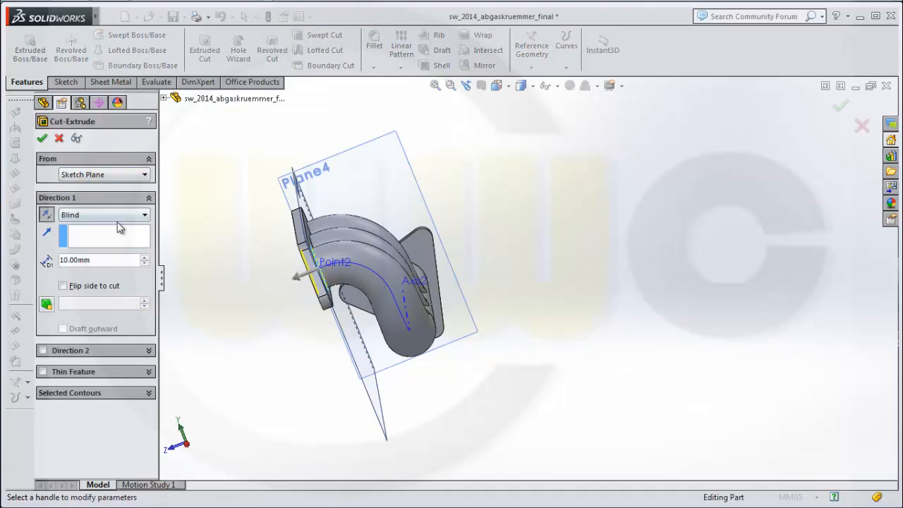
{"action": "left_click", "coordinate": [42, 138]}
{"action": "middle_click_drag", "start_coordinate": [246, 186], "coordinate": [319, 134]}
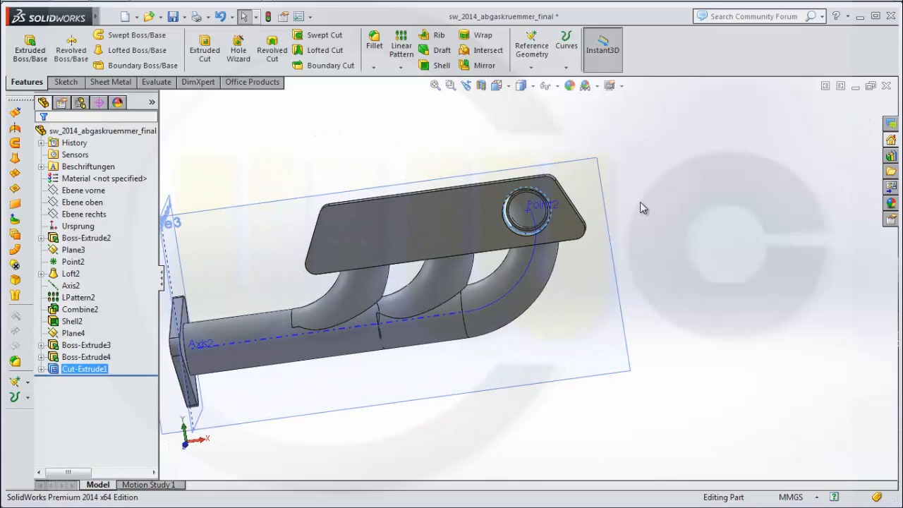
{"action": "left_click", "coordinate": [640, 205]}
{"action": "middle_click_drag", "start_coordinate": [620, 208], "coordinate": [529, 205]}
{"action": "scroll", "coordinate": [522, 201], "scroll_direction": "down", "scroll_amount": 5}
{"action": "middle_click", "coordinate": [534, 220]}
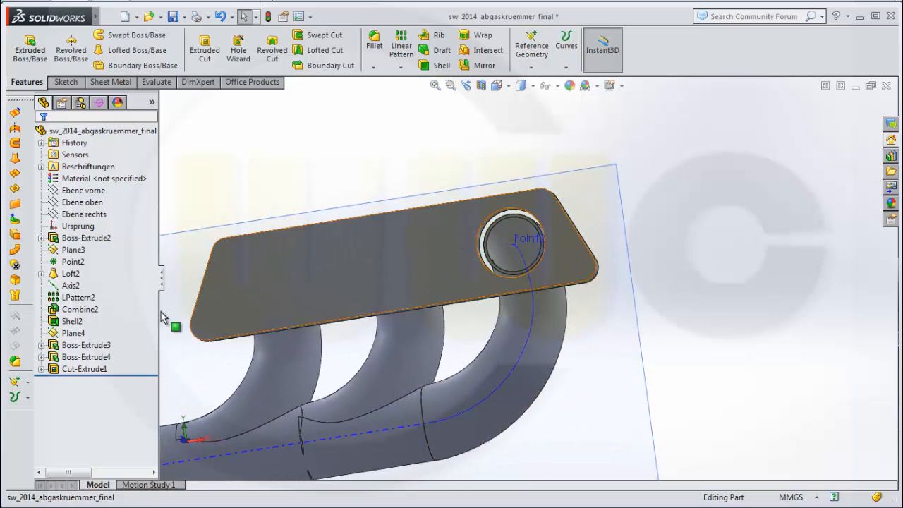
{"action": "left_click", "coordinate": [41, 369]}
{"action": "left_click", "coordinate": [79, 381]}
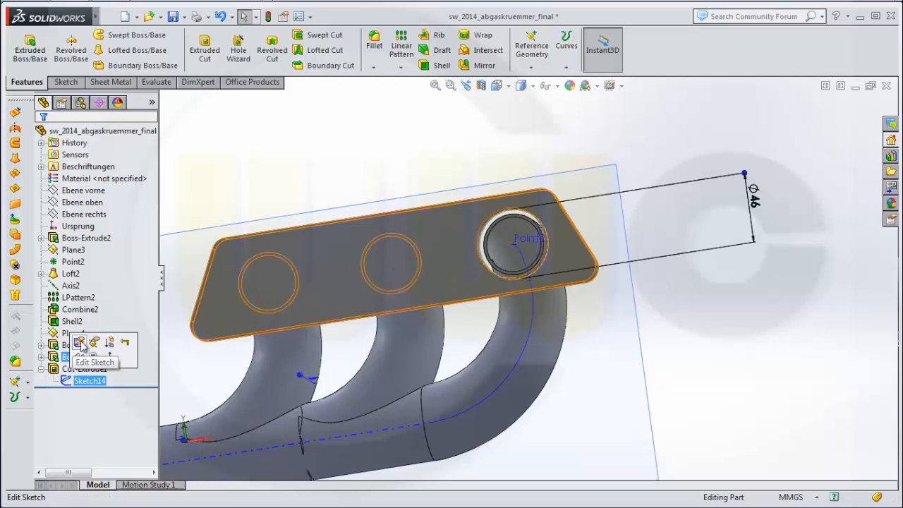
{"action": "left_click", "coordinate": [80, 344]}
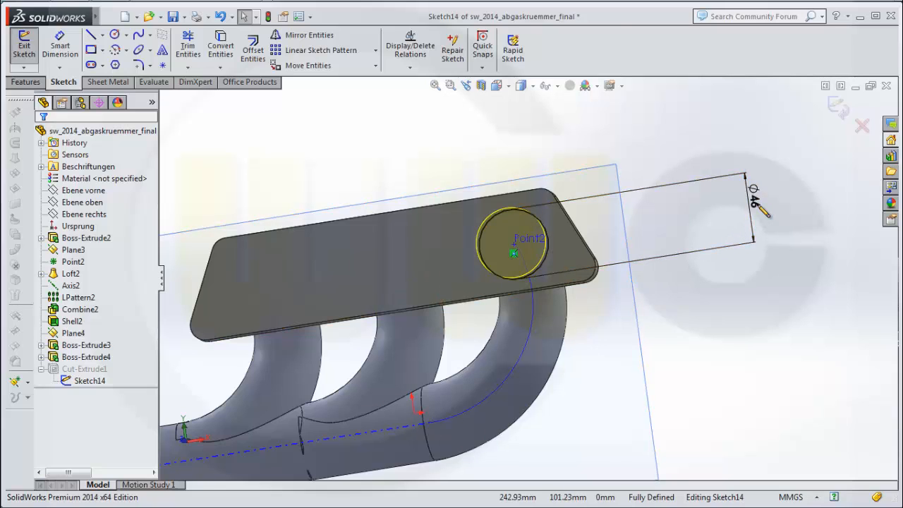
{"action": "key", "text": "ctrl+b"}
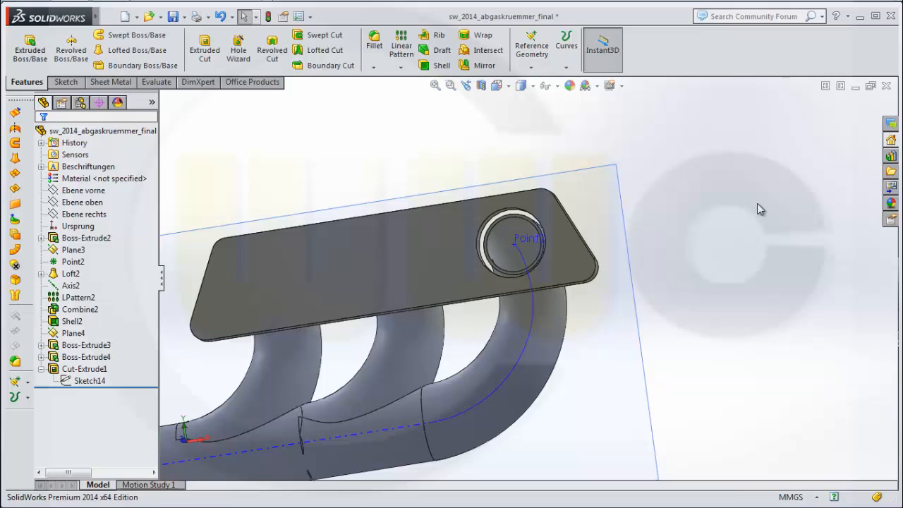
{"action": "left_click", "coordinate": [90, 380]}
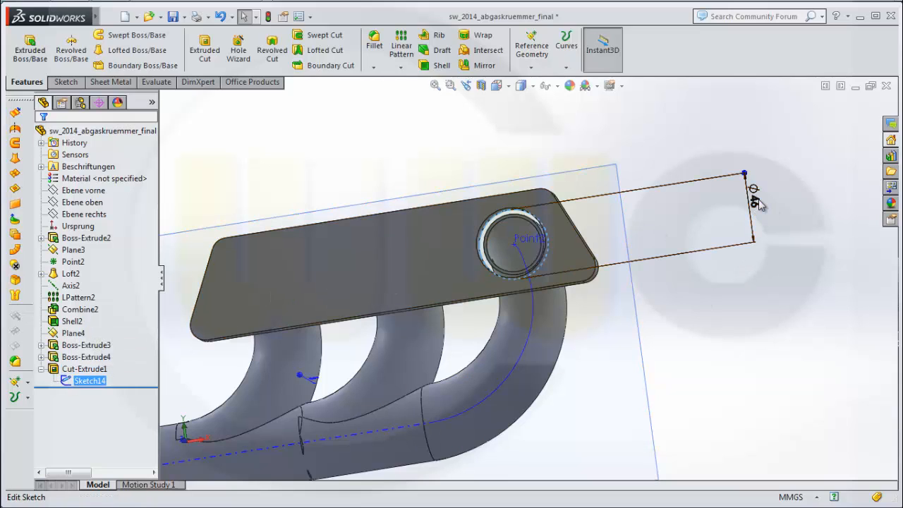
{"action": "left_click", "coordinate": [757, 204]}
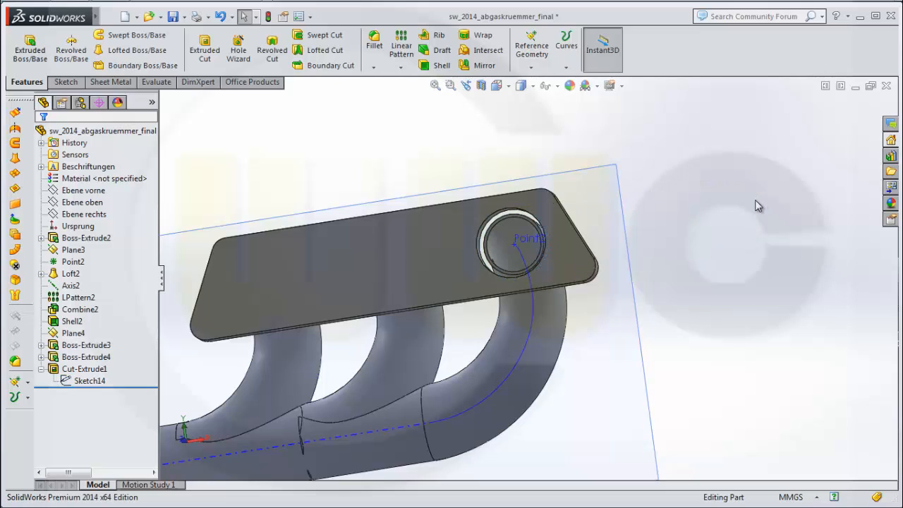
- Edit the sketch of the flange's hole cut, set the circle's diameter to 36 mm and finish the sketch
{"action": "left_click", "coordinate": [88, 381]}
{"action": "left_click", "coordinate": [80, 346]}
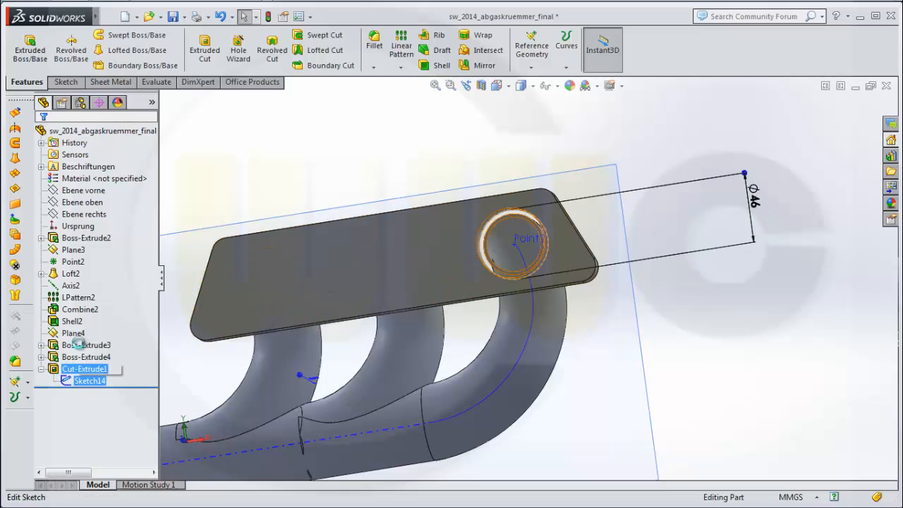
{"action": "left_click", "coordinate": [753, 203]}
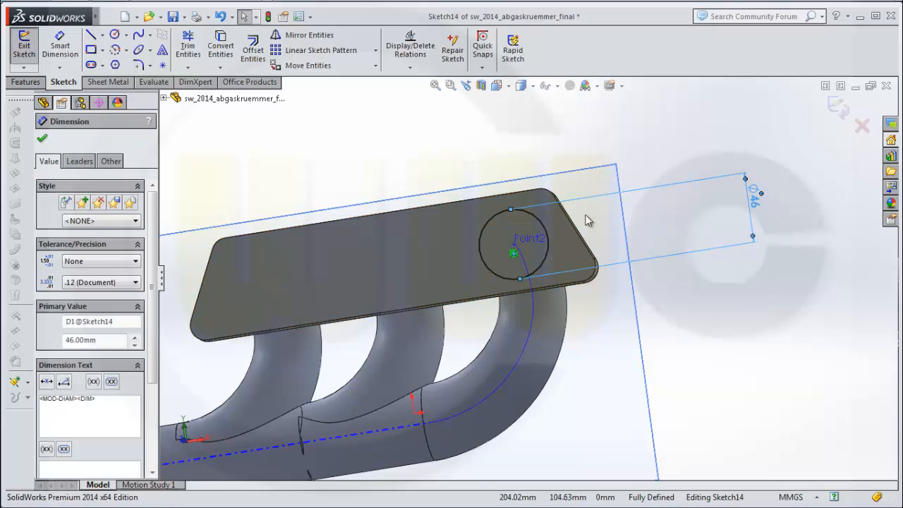
{"action": "left_click_drag", "start_coordinate": [97, 340], "coordinate": [38, 340]}
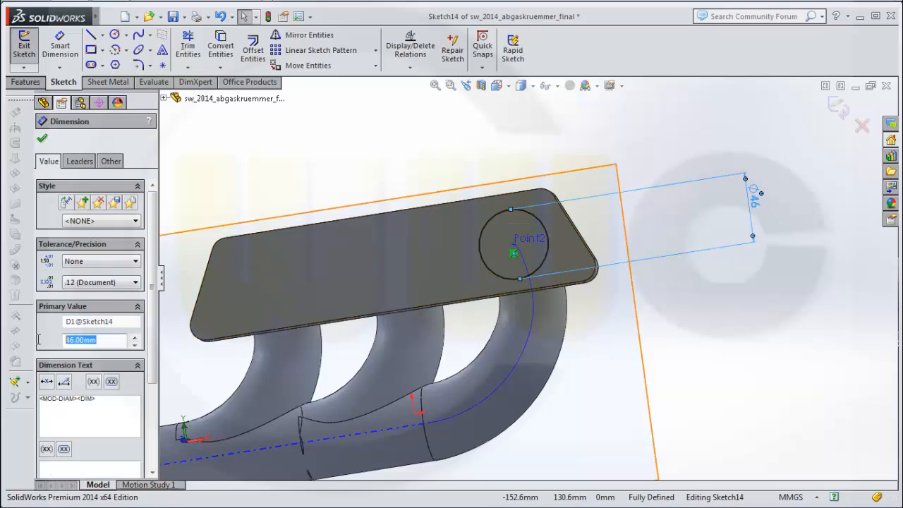
{"action": "key", "text": "Return"}
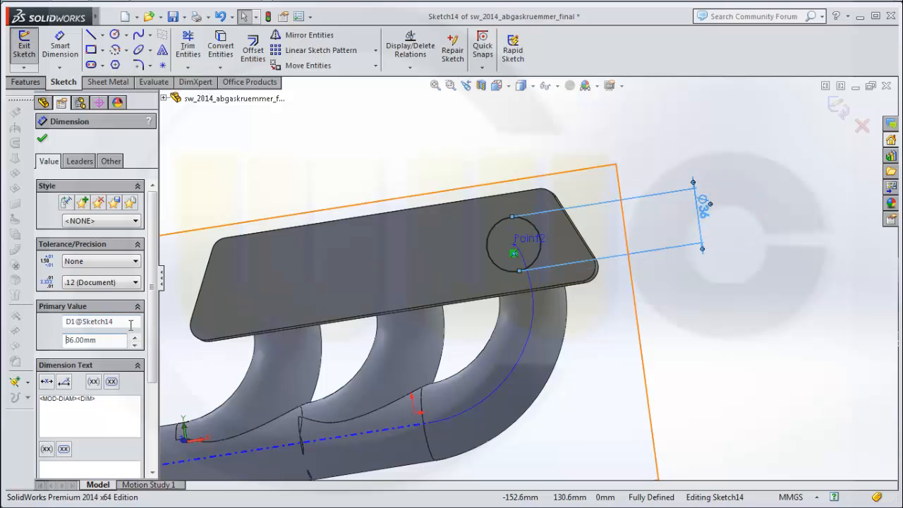
{"action": "left_click", "coordinate": [838, 112]}
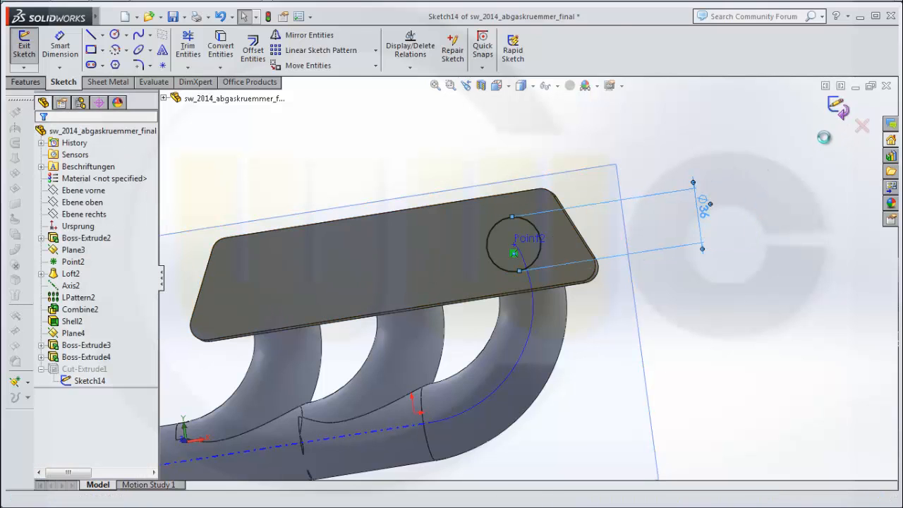
- Pattern the flange's hole cut linearly along Axis2 in the reversed direction, with 3 instances spaced 82 mm apart
{"action": "middle_click_drag", "start_coordinate": [674, 189], "coordinate": [635, 231]}
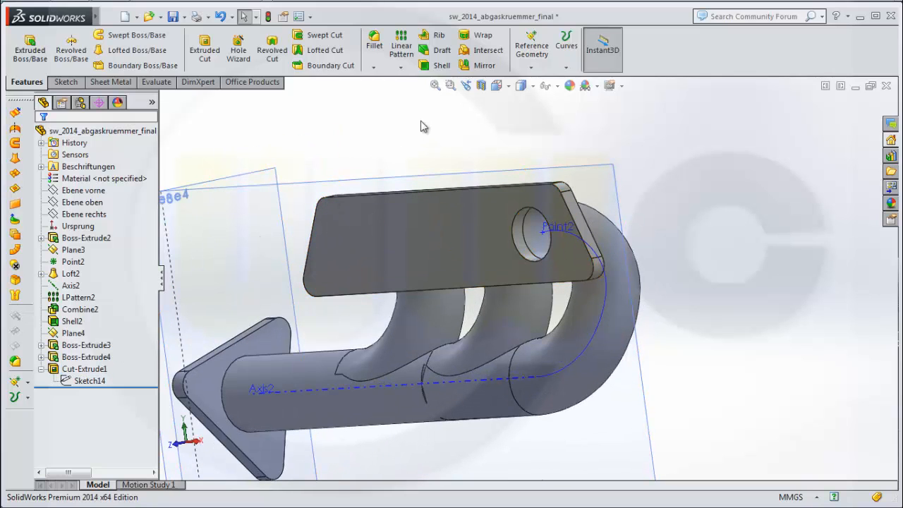
{"action": "middle_click_drag", "start_coordinate": [421, 127], "coordinate": [345, 155]}
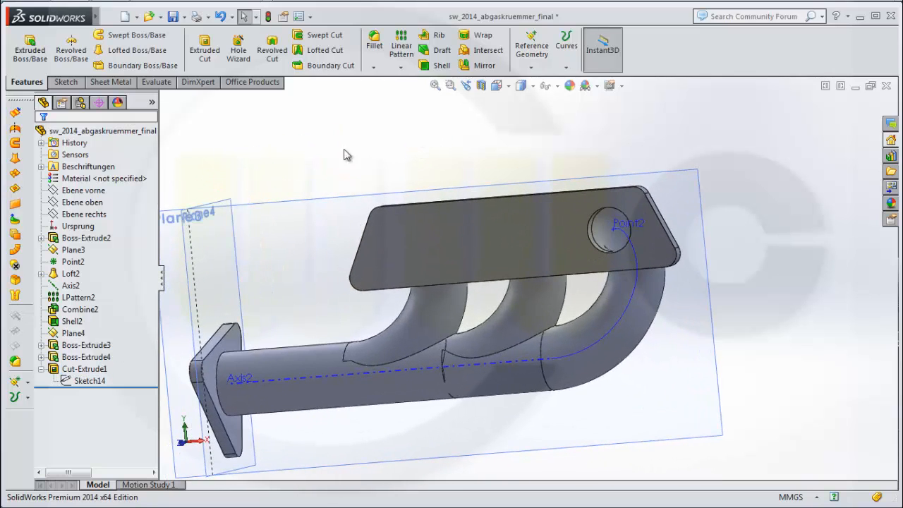
{"action": "left_click", "coordinate": [84, 369]}
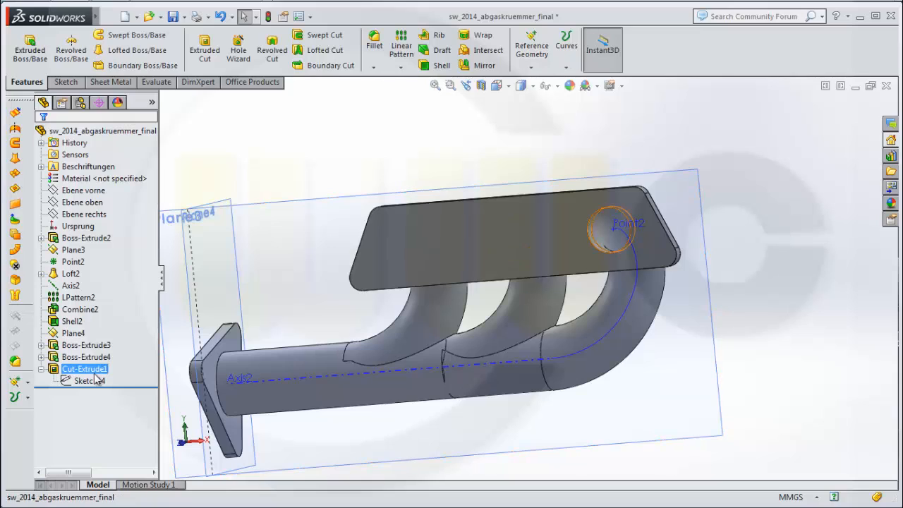
{"action": "left_click", "coordinate": [402, 48]}
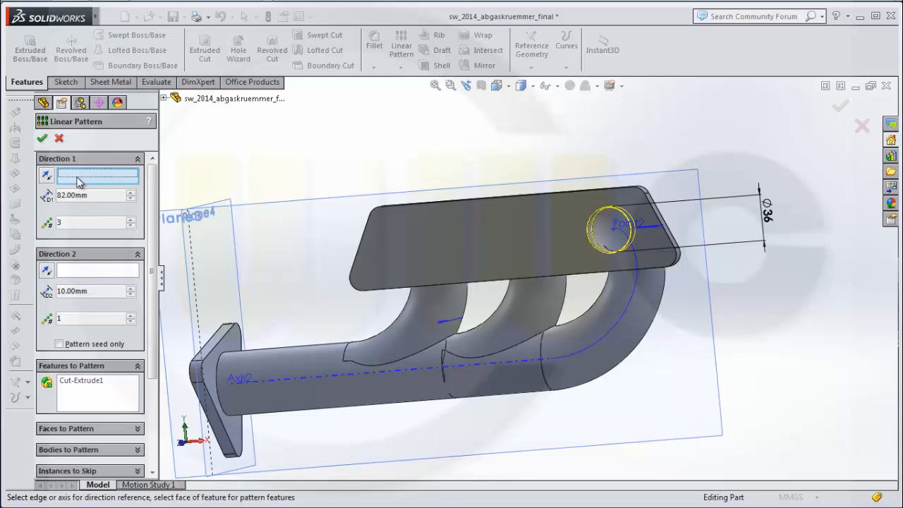
{"action": "left_click", "coordinate": [283, 378]}
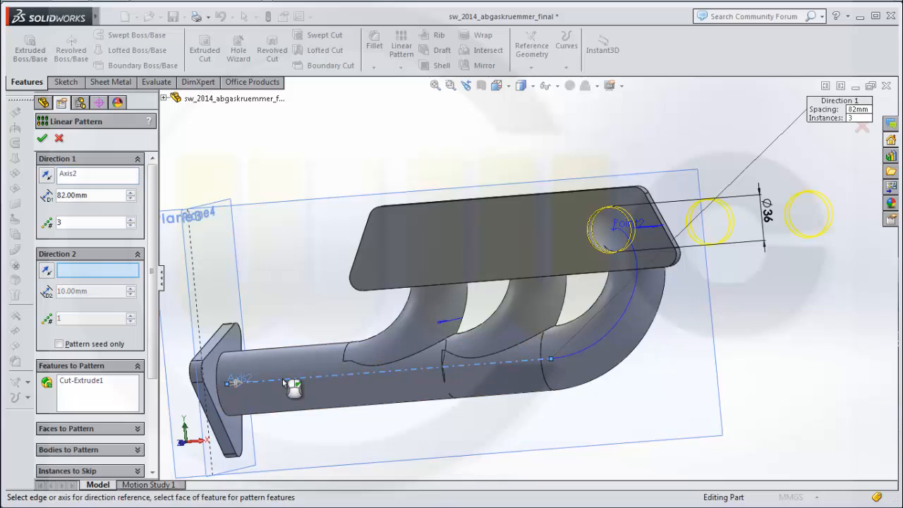
{"action": "left_click", "coordinate": [47, 176]}
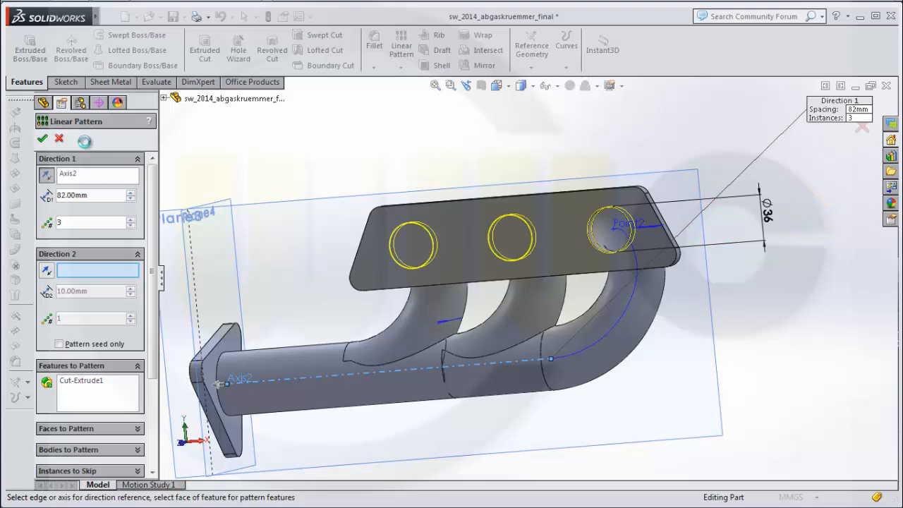
{"action": "left_click", "coordinate": [407, 151]}
{"action": "middle_click_drag", "start_coordinate": [406, 151], "coordinate": [426, 137]}
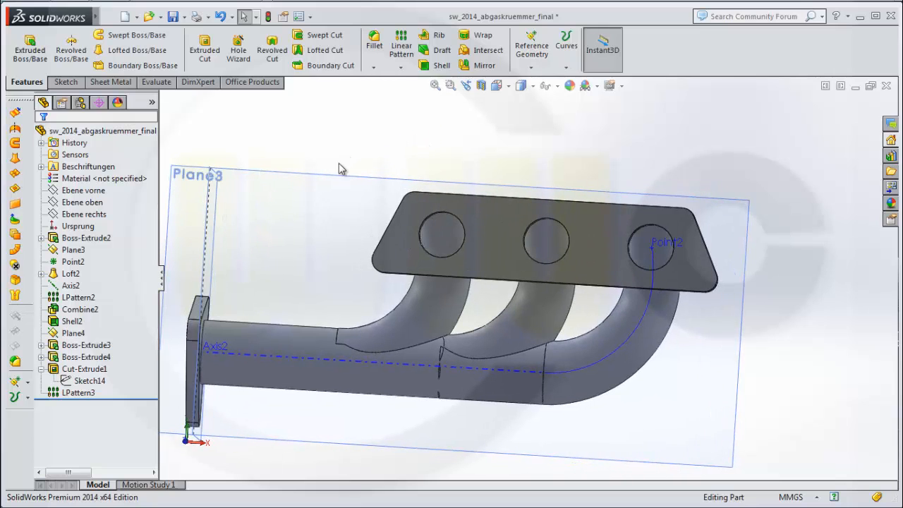
- Start a sketch on Plane3 and draw a circle of about 7 mm radius in the flange's lower corner beside the Point2 pipe
{"action": "left_click", "coordinate": [65, 82]}
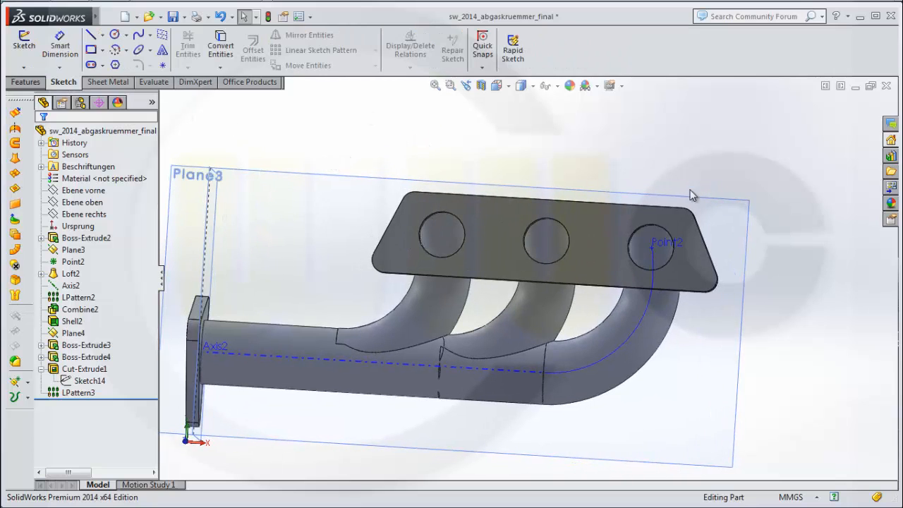
{"action": "left_click", "coordinate": [721, 202]}
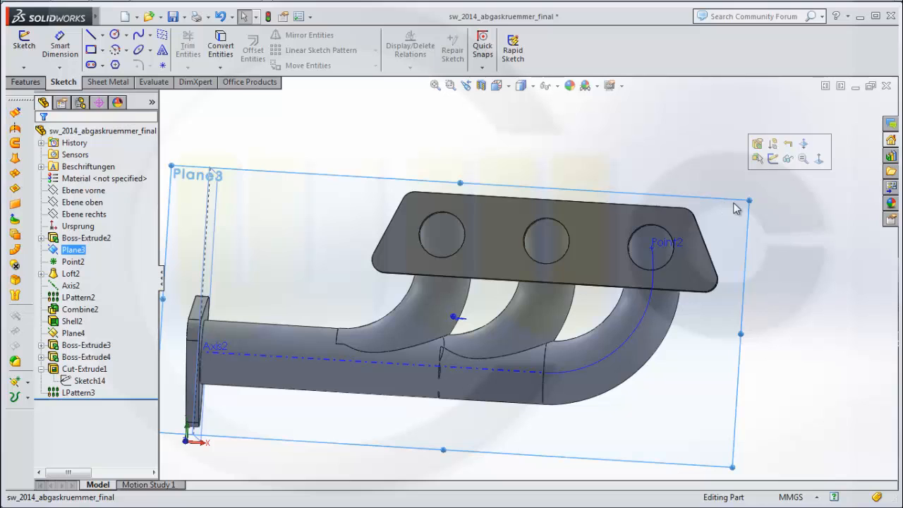
{"action": "middle_click_drag", "start_coordinate": [779, 241], "coordinate": [762, 244]}
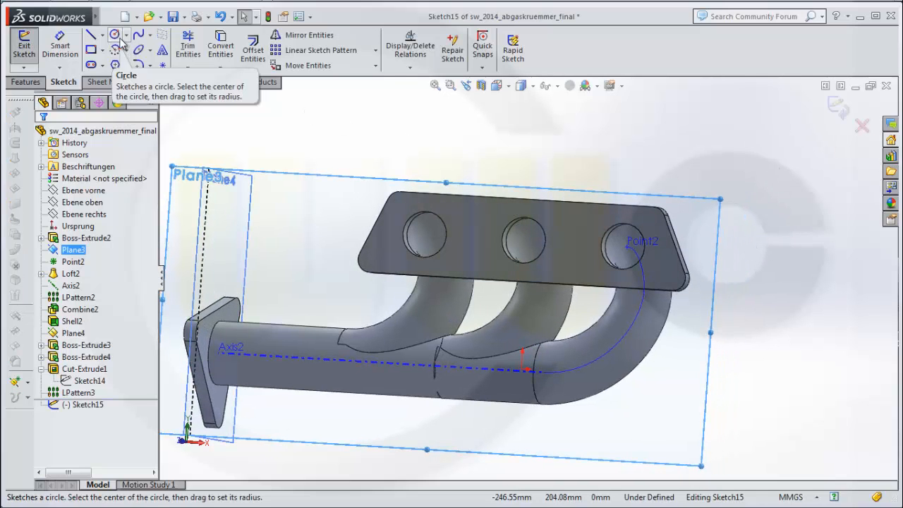
{"action": "middle_click_drag", "start_coordinate": [238, 125], "coordinate": [145, 143]}
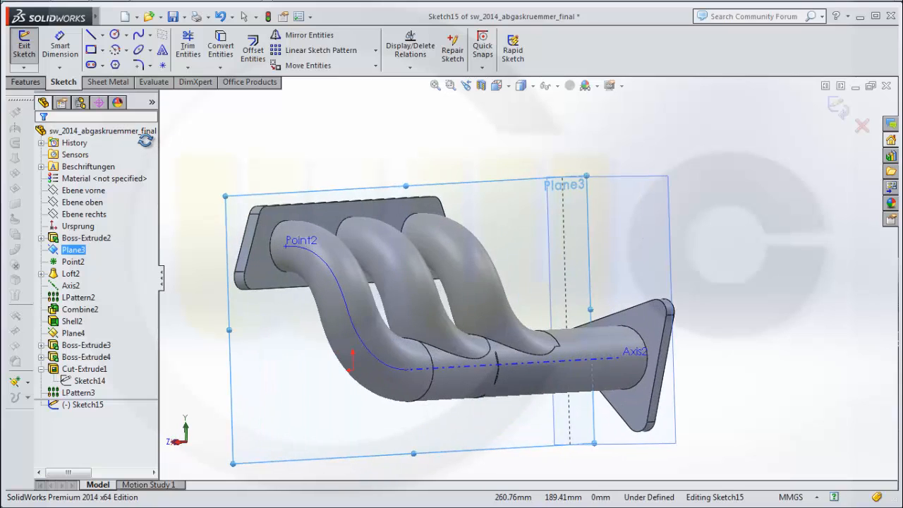
{"action": "left_click", "coordinate": [115, 35]}
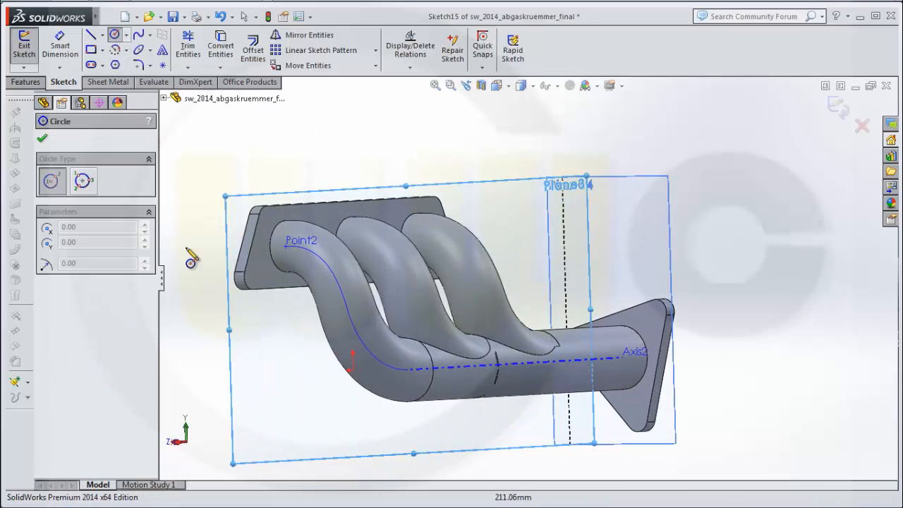
{"action": "left_click", "coordinate": [252, 276]}
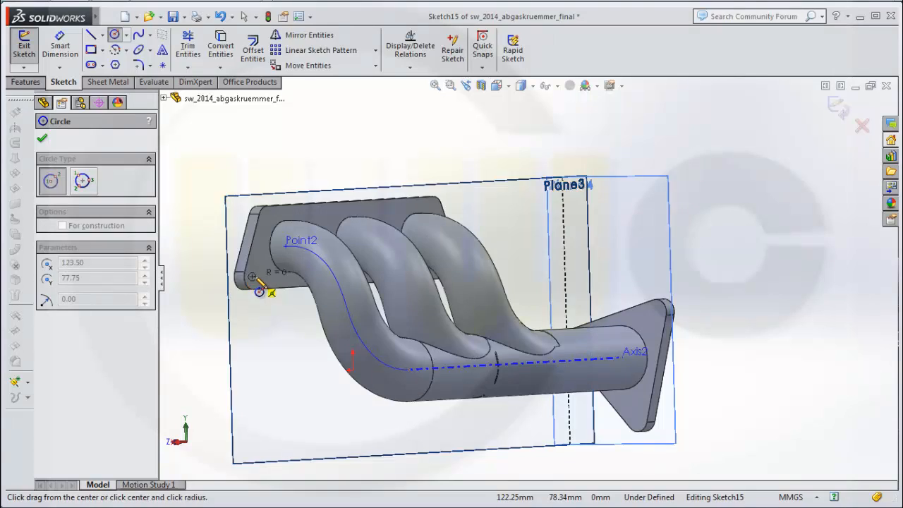
{"action": "left_click", "coordinate": [258, 279]}
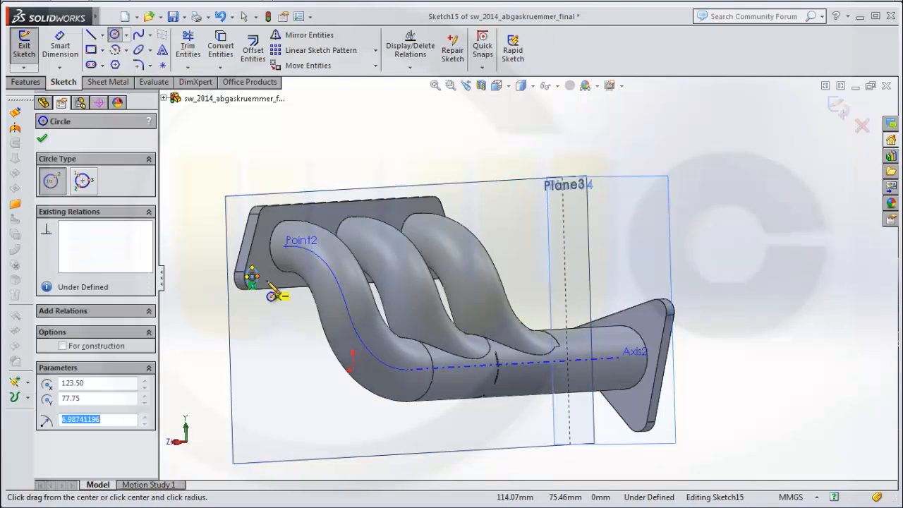
- Dimension the corner circle's diameter at 10 mm and finish the sketch
{"action": "mouse_move", "coordinate": [338, 328]}
{"action": "middle_mouse_down"}
{"action": "mouse_move", "coordinate": [317, 336]}
{"action": "mouse_move", "coordinate": [254, 332]}
{"action": "middle_mouse_up"}
{"action": "left_click", "coordinate": [60, 46]}
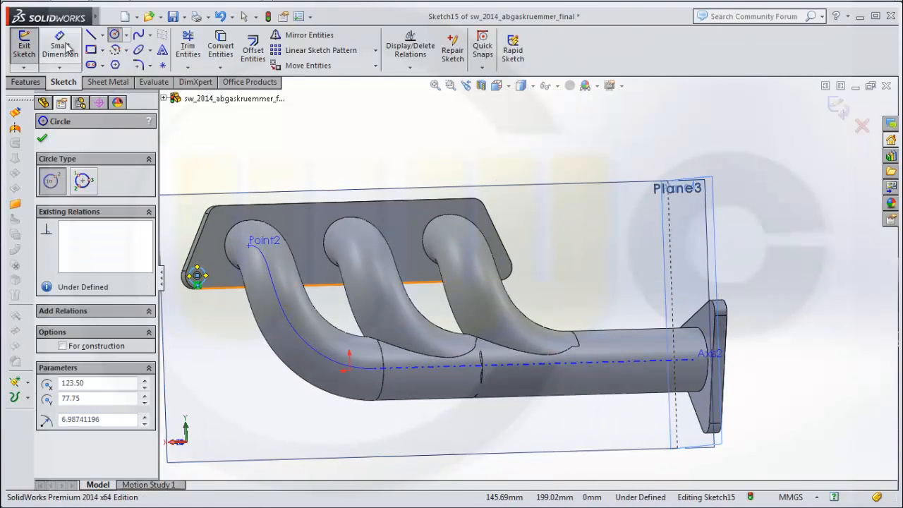
{"action": "left_click", "coordinate": [200, 272]}
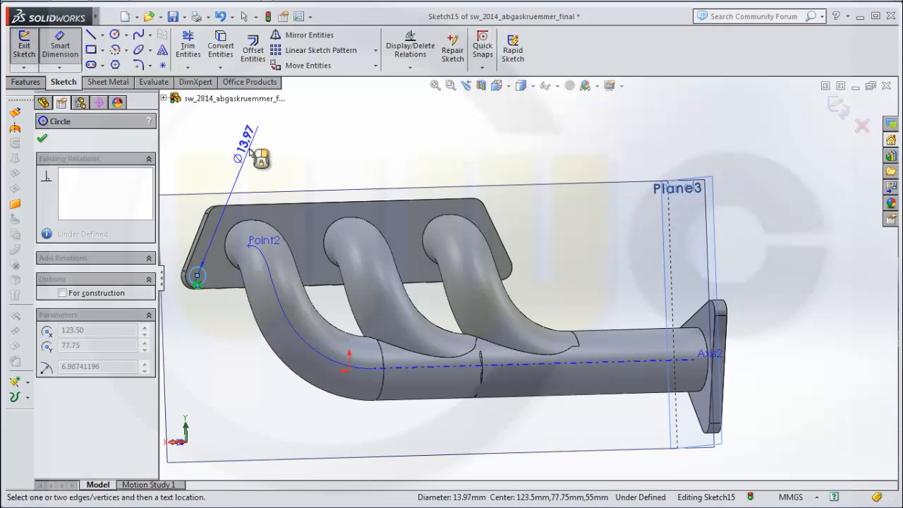
{"action": "left_click", "coordinate": [256, 152]}
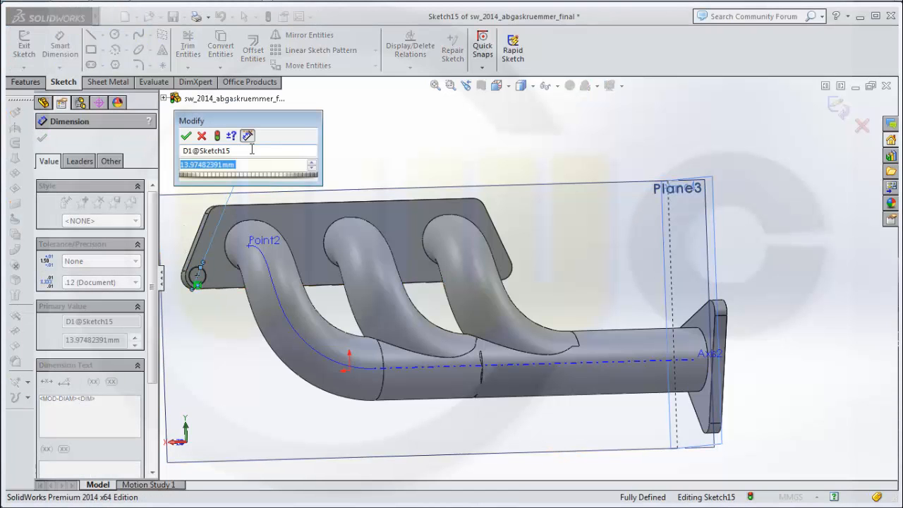
{"action": "type", "text": "10"}
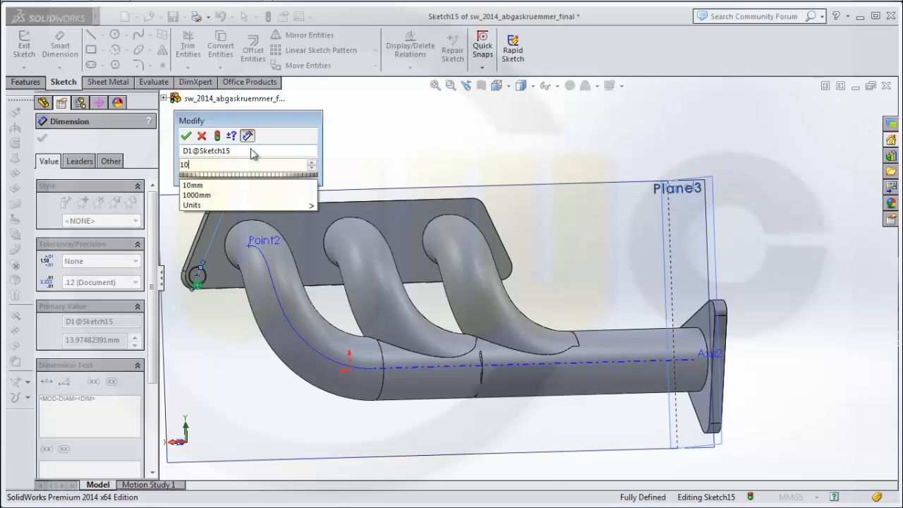
{"action": "key", "text": "Return"}
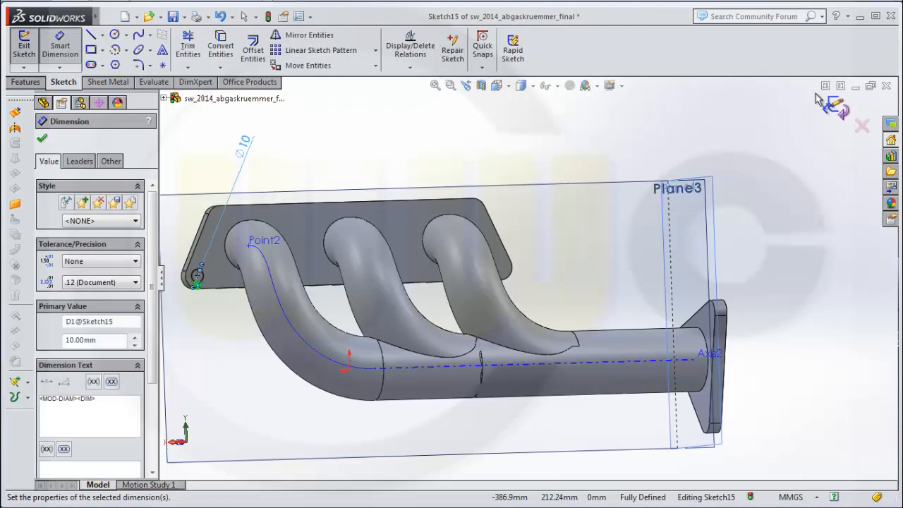
{"action": "left_click", "coordinate": [836, 109]}
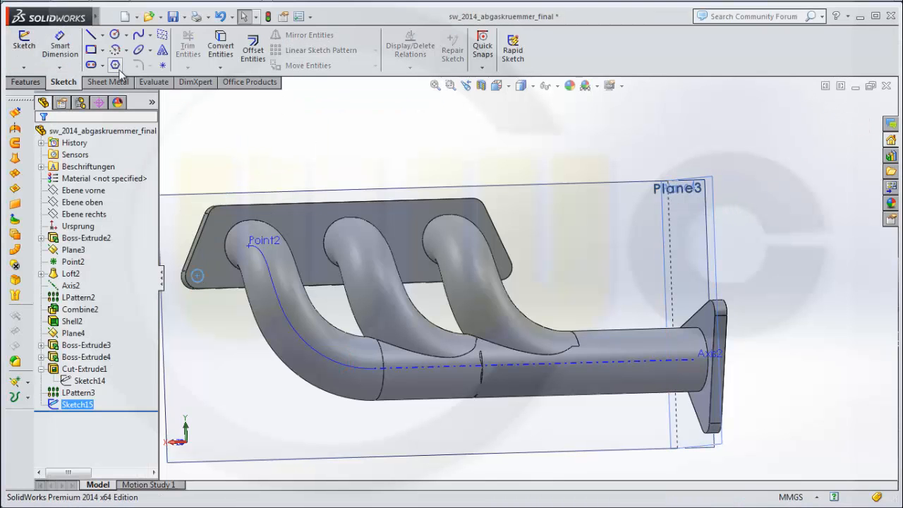
- Cut the corner circle 10 mm deep through the flange plate with an Extruded Cut in the reversed direction
{"action": "left_click", "coordinate": [25, 82]}
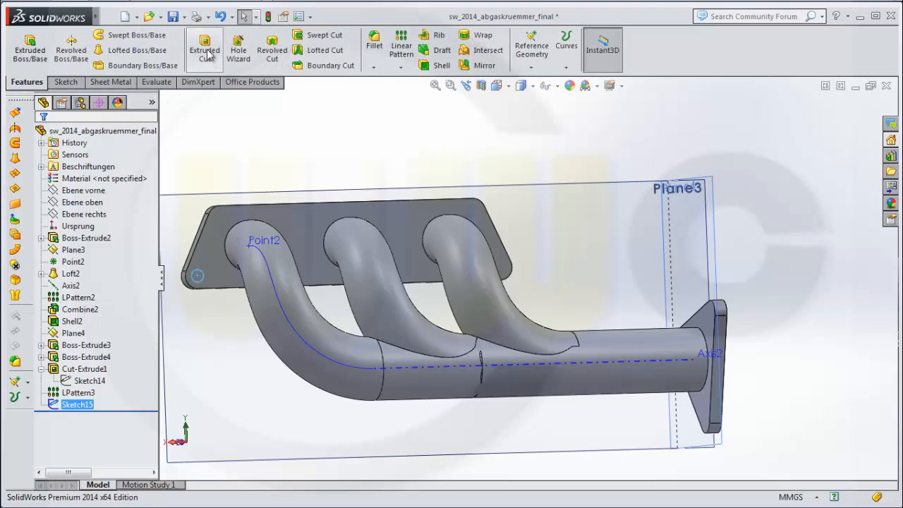
{"action": "left_click", "coordinate": [205, 51]}
{"action": "middle_click_drag", "start_coordinate": [221, 173], "coordinate": [262, 173]}
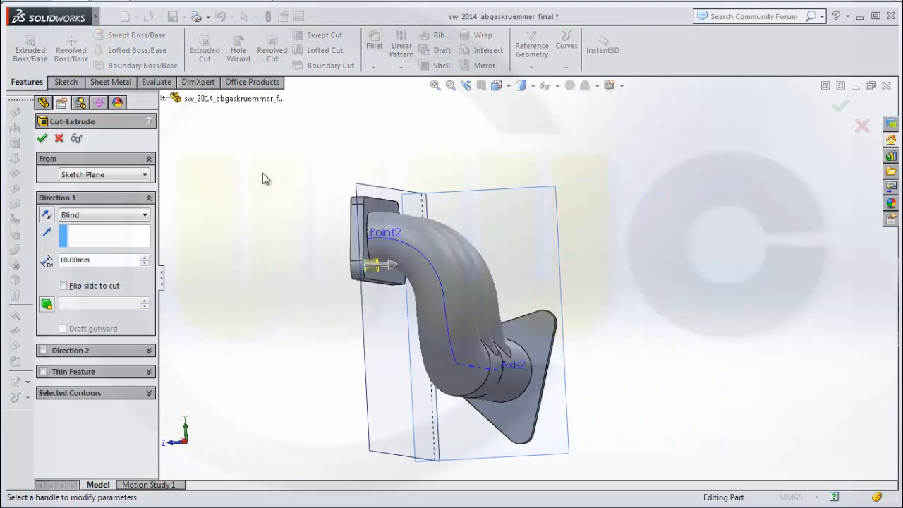
{"action": "left_click", "coordinate": [46, 214]}
{"action": "left_click", "coordinate": [44, 139]}
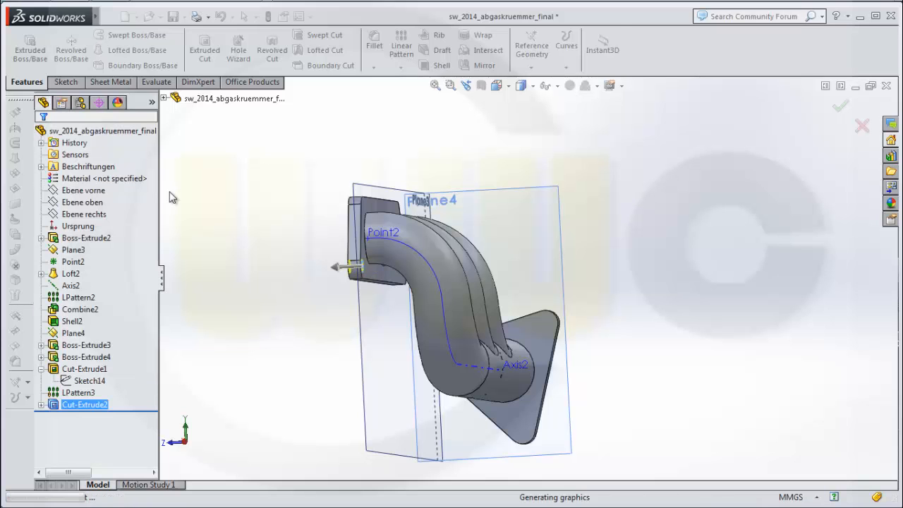
{"action": "middle_click_drag", "start_coordinate": [231, 224], "coordinate": [336, 218]}
{"action": "key", "text": "z"}
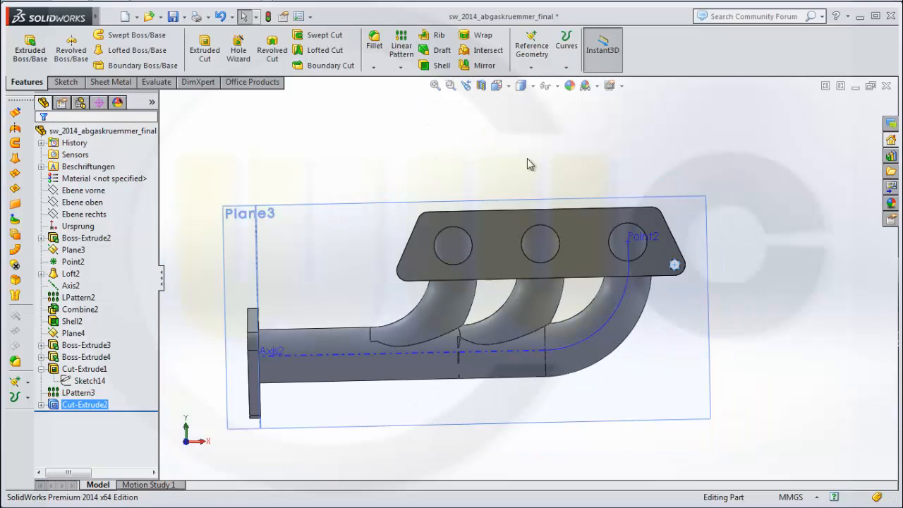
{"action": "middle_click_drag", "start_coordinate": [528, 158], "coordinate": [531, 156]}
{"action": "left_click", "coordinate": [775, 263]}
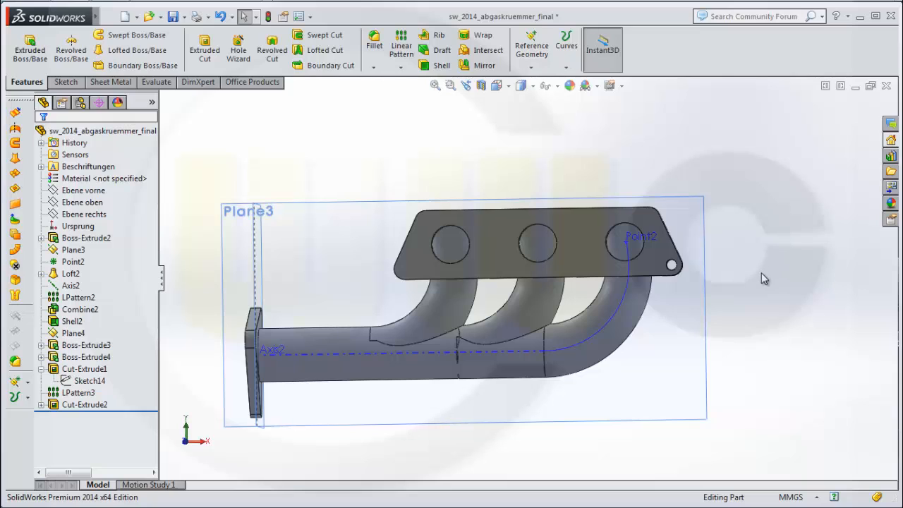
{"action": "scroll", "coordinate": [721, 281], "scroll_direction": "down", "scroll_amount": 2}
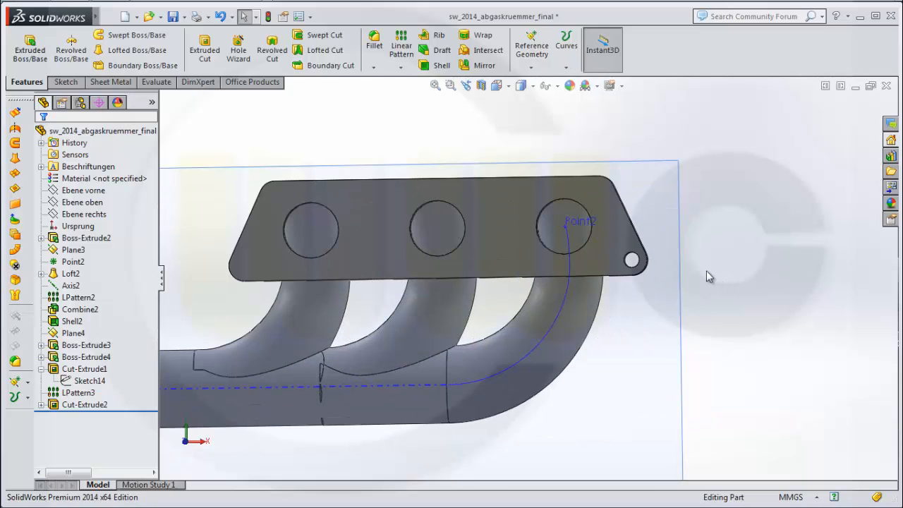
{"action": "left_click", "coordinate": [85, 404]}
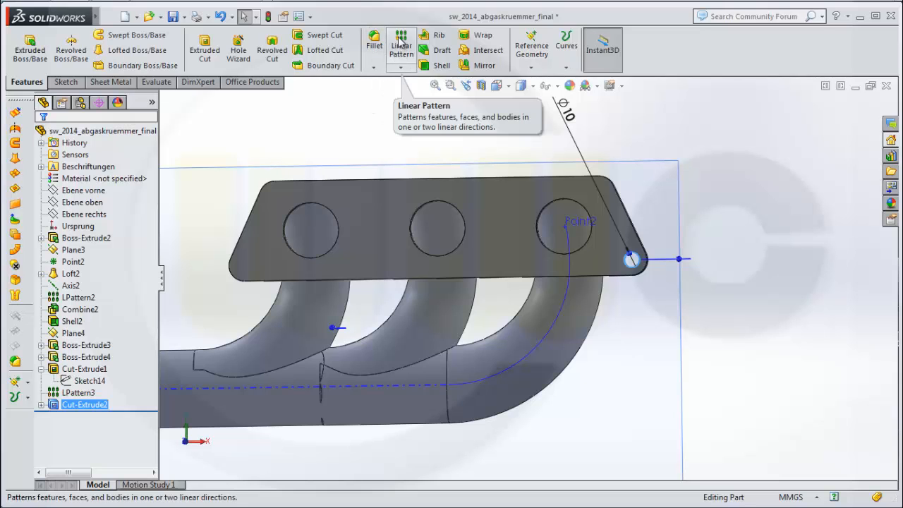
{"action": "scroll", "coordinate": [428, 134], "scroll_direction": "up", "scroll_amount": 2}
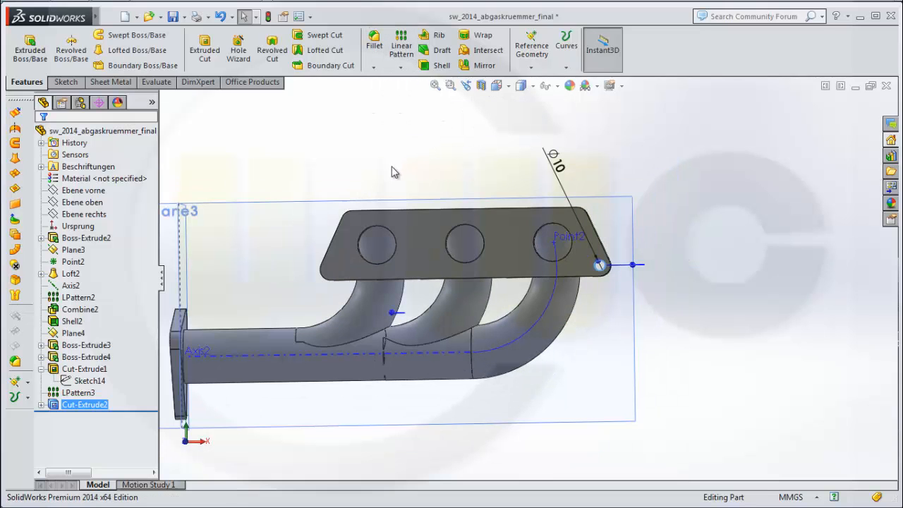
{"action": "mouse_move", "coordinate": [394, 173]}
{"action": "middle_mouse_down"}
{"action": "mouse_move", "coordinate": [353, 177]}
{"action": "mouse_move", "coordinate": [389, 179]}
{"action": "middle_mouse_up"}
{"action": "left_click", "coordinate": [472, 177]}
{"action": "middle_click_drag", "start_coordinate": [471, 176], "coordinate": [480, 172]}
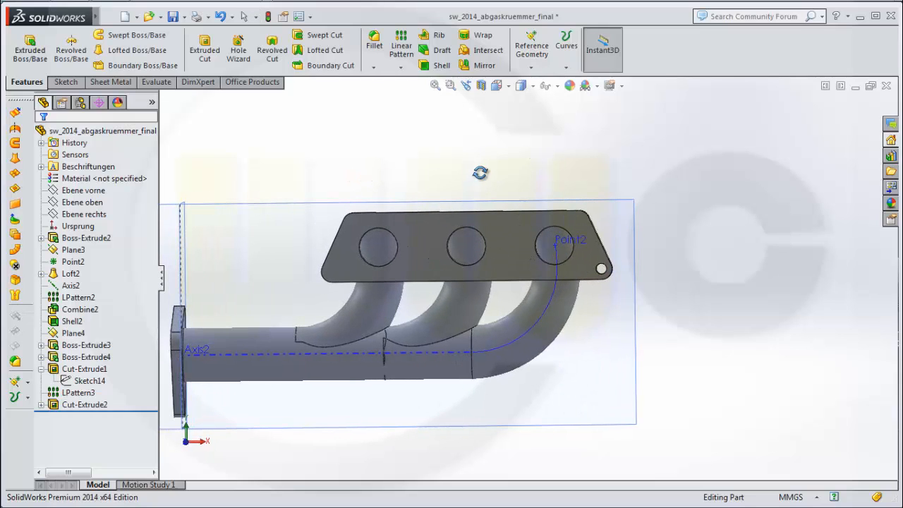
- Create a reference axis at the intersection of Plane3 and Plane4 using the Two Planes option
{"action": "left_click", "coordinate": [531, 67]}
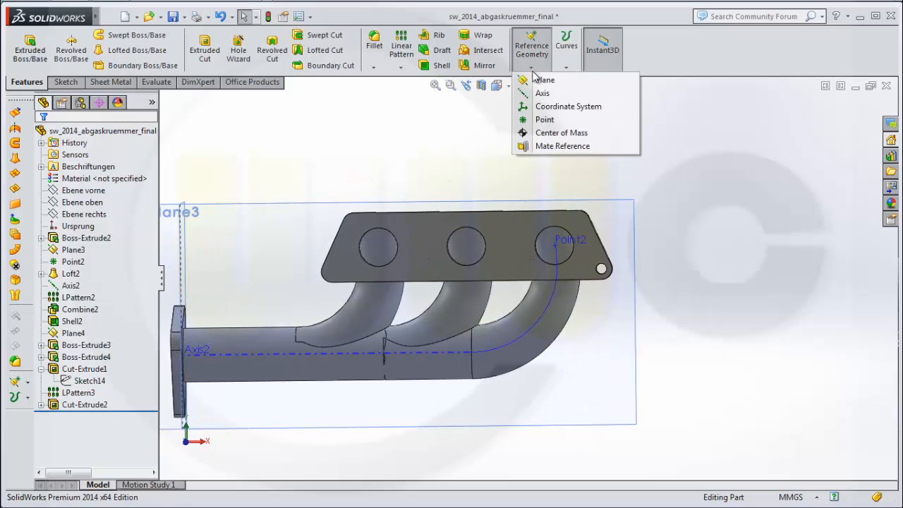
{"action": "left_click", "coordinate": [542, 94]}
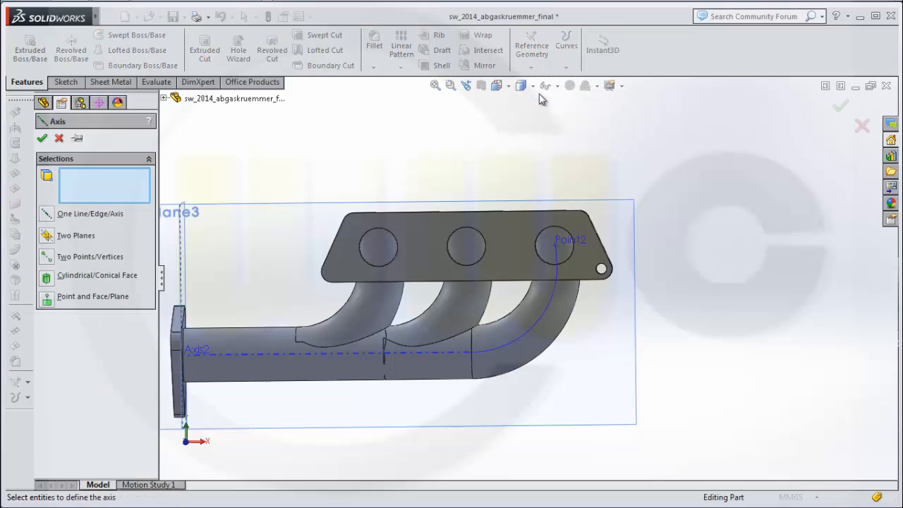
{"action": "left_click", "coordinate": [76, 237]}
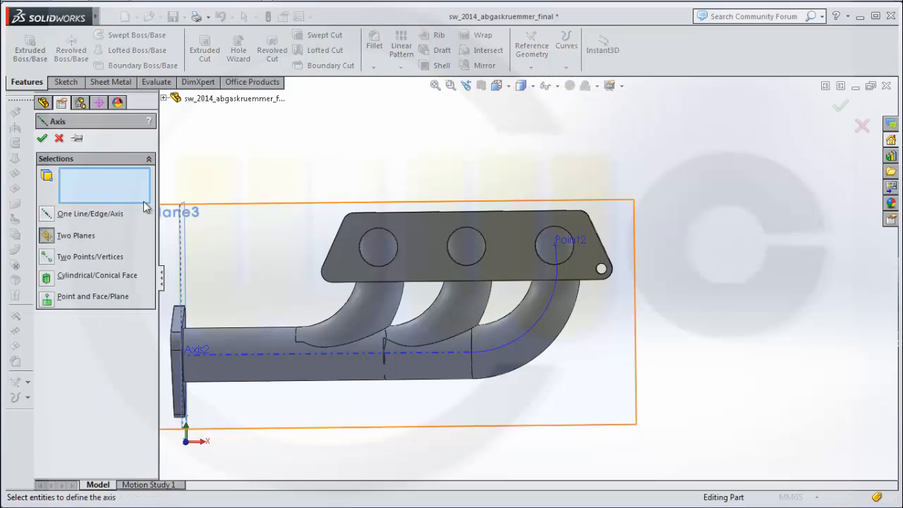
{"action": "middle_click_drag", "start_coordinate": [292, 176], "coordinate": [263, 180]}
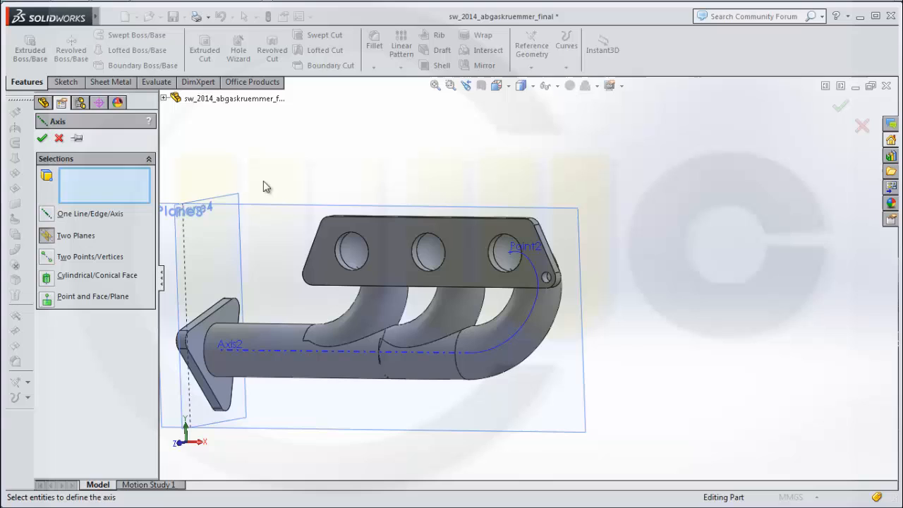
{"action": "left_click", "coordinate": [225, 211]}
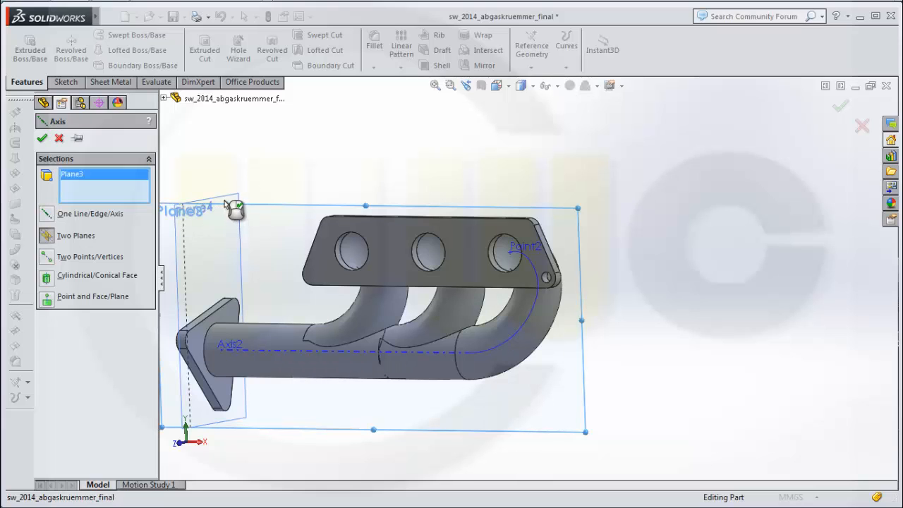
{"action": "left_click", "coordinate": [233, 201]}
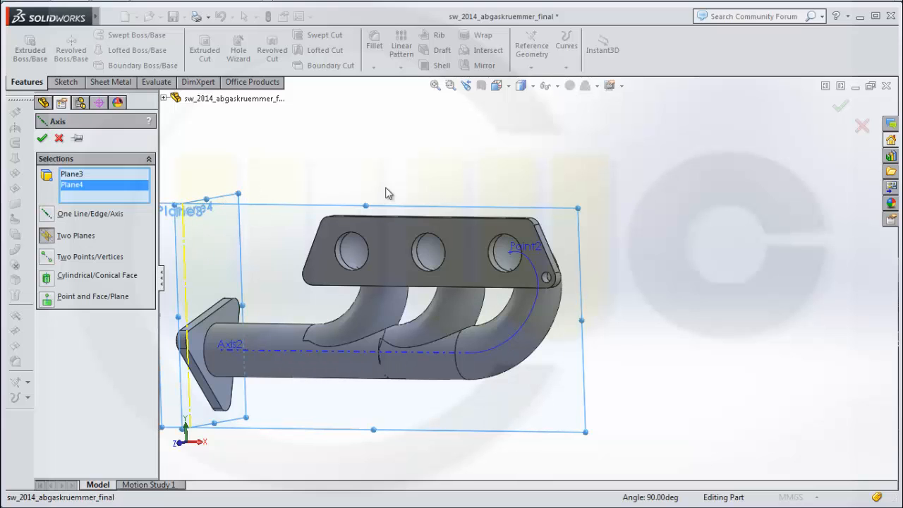
{"action": "left_click", "coordinate": [42, 139]}
- Start a Linear Pattern with 4 instances at 82 mm along Axis2 and 2 instances at 44.5 mm along Axis3
{"action": "middle_click_drag", "start_coordinate": [339, 155], "coordinate": [343, 194]}
{"action": "middle_click_drag", "start_coordinate": [417, 183], "coordinate": [372, 186]}
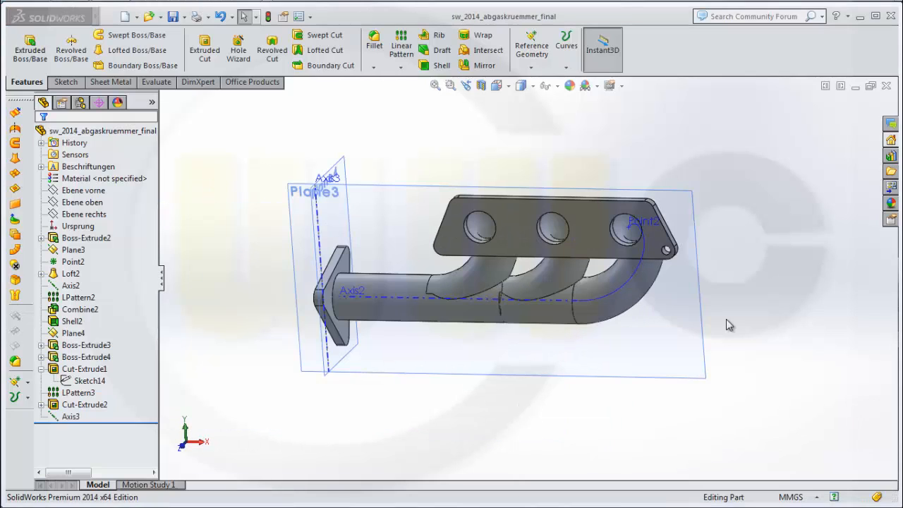
{"action": "left_click", "coordinate": [702, 316]}
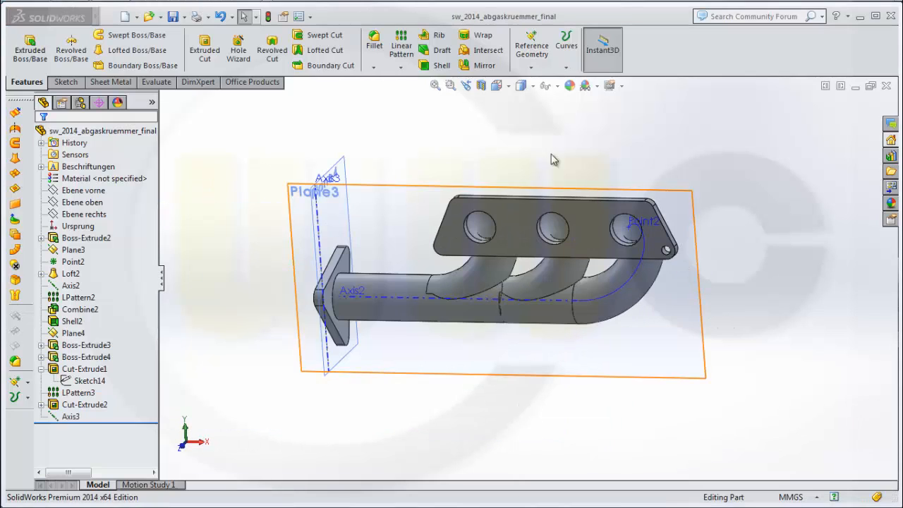
{"action": "left_click", "coordinate": [400, 45]}
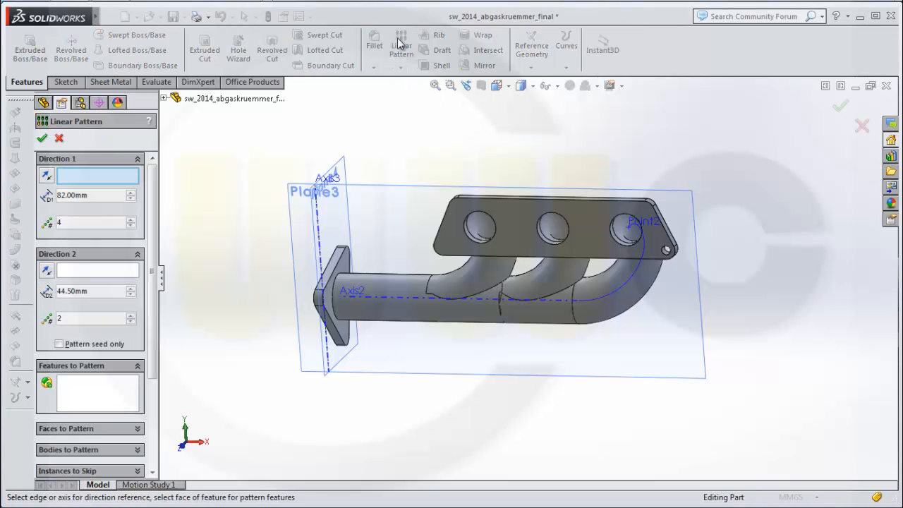
{"action": "left_click", "coordinate": [111, 180]}
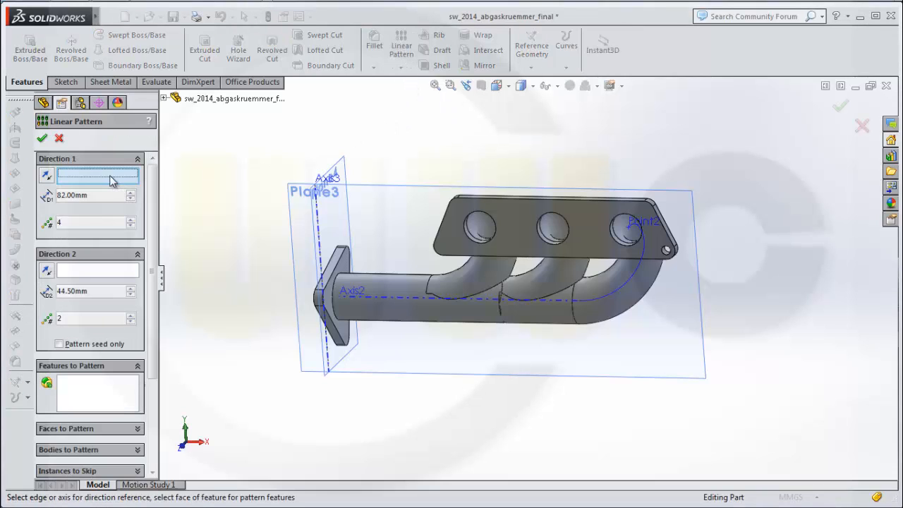
{"action": "left_click", "coordinate": [384, 302]}
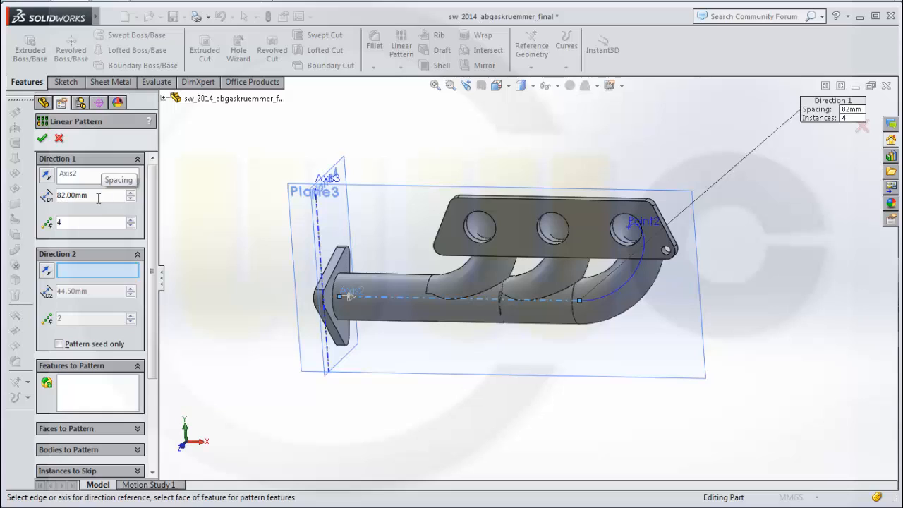
{"action": "left_click", "coordinate": [80, 270]}
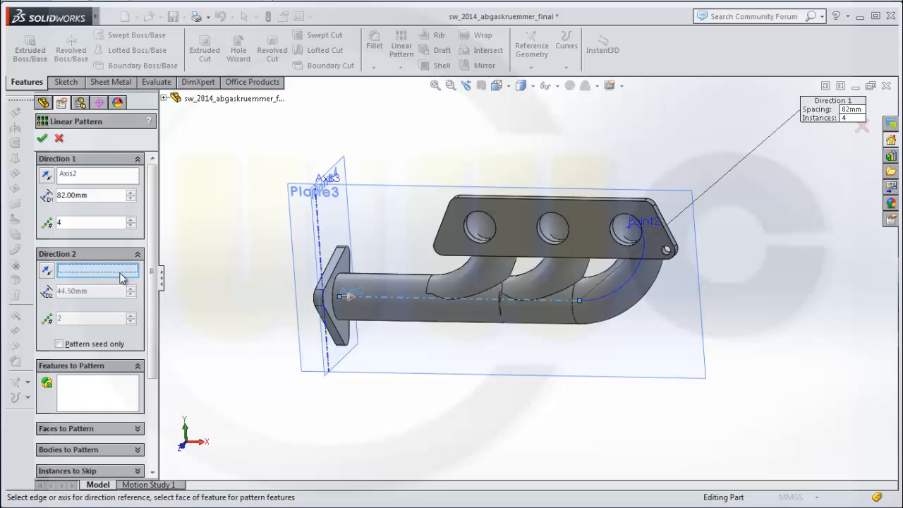
{"action": "left_click", "coordinate": [319, 235]}
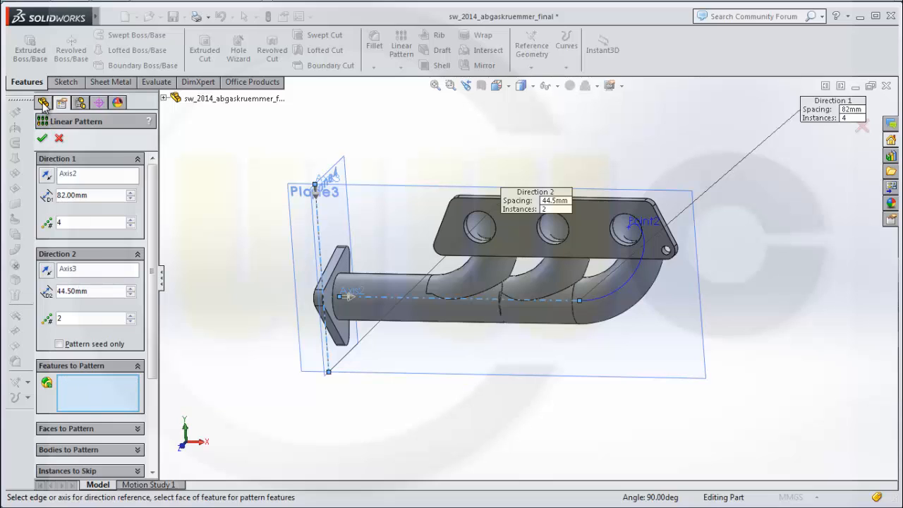
- Choose Cut-Extrude2 as the feature to pattern and reverse both directions so the bolt holes fall on the flange
{"action": "left_click", "coordinate": [163, 98]}
{"action": "left_click", "coordinate": [224, 361]}
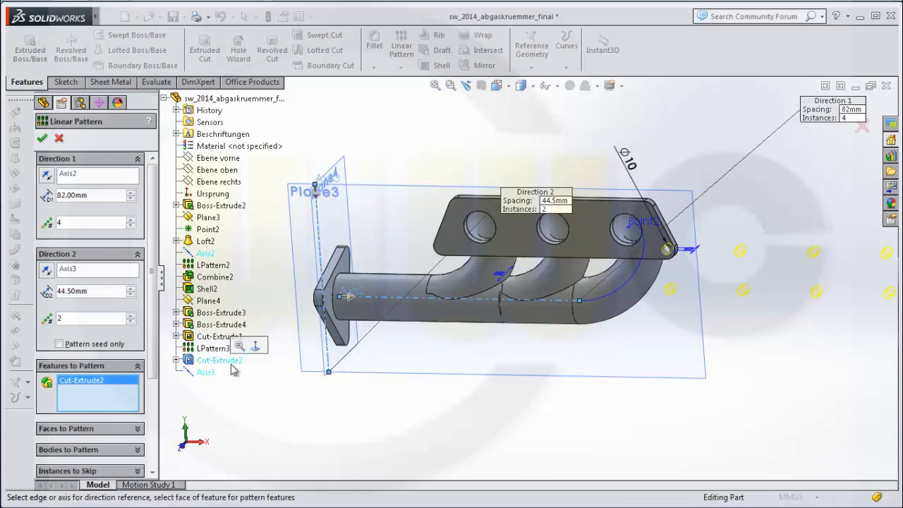
{"action": "left_click", "coordinate": [45, 175]}
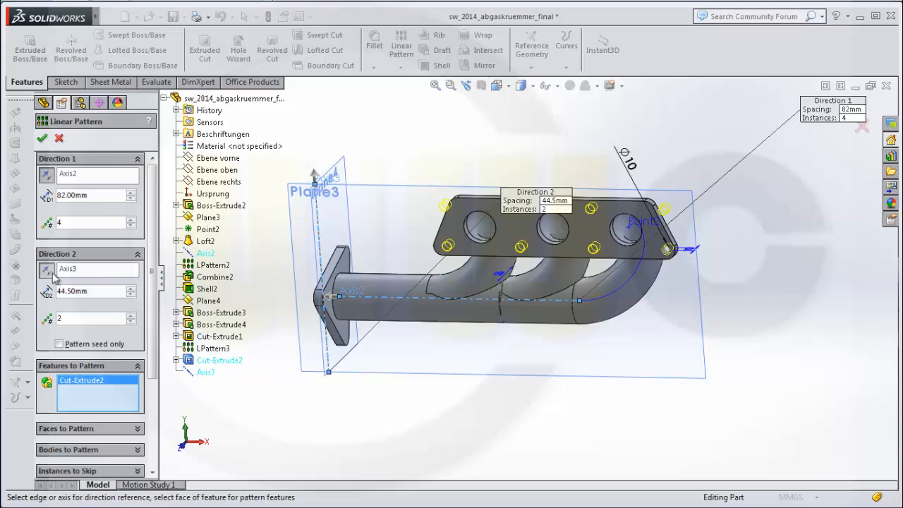
{"action": "middle_click_drag", "start_coordinate": [403, 347], "coordinate": [411, 299]}
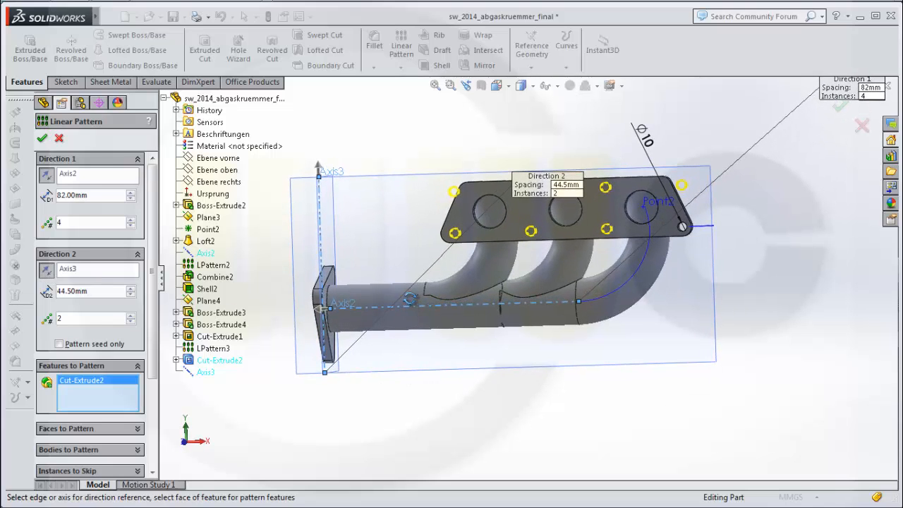
{"action": "left_click_drag", "start_coordinate": [525, 182], "coordinate": [430, 109]}
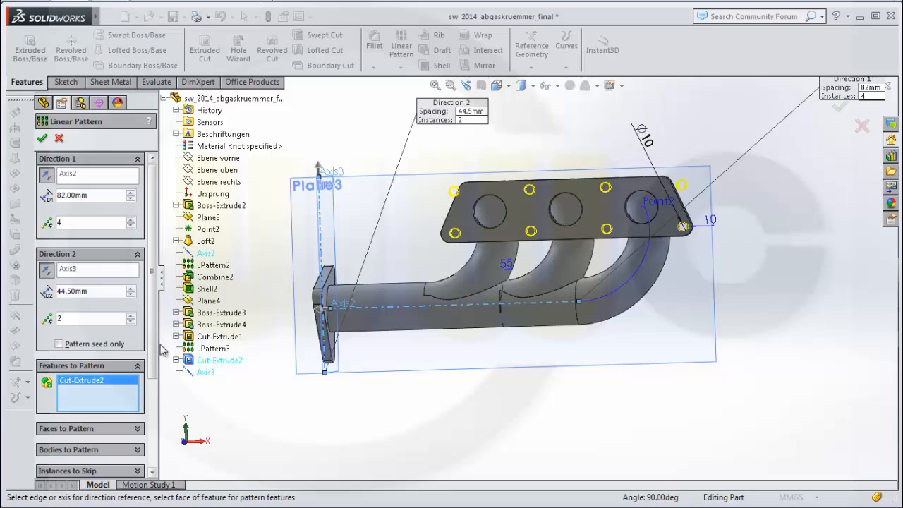
- Enable Instances to Vary and override instance (1, 2), above the seed hole, with a Direction 1 spacing of 84.5-64 mm
{"action": "left_click_drag", "start_coordinate": [154, 348], "coordinate": [160, 458]}
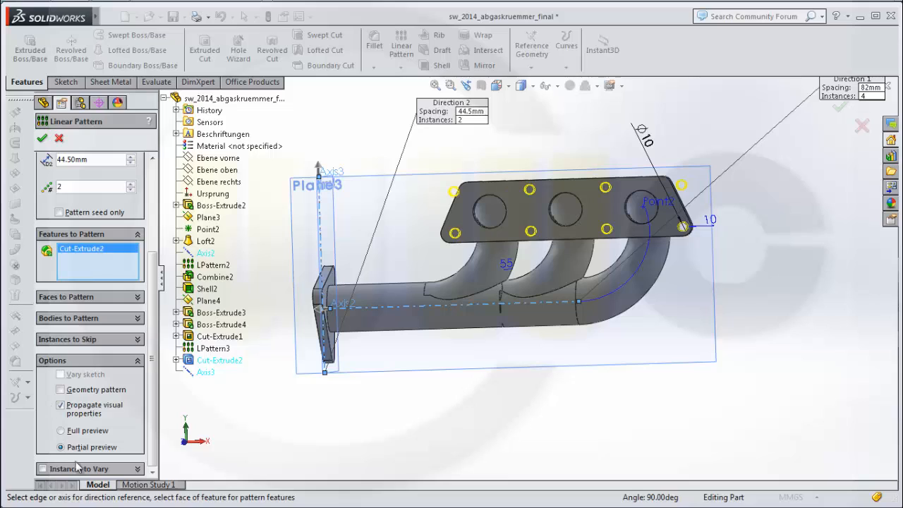
{"action": "left_click", "coordinate": [42, 469]}
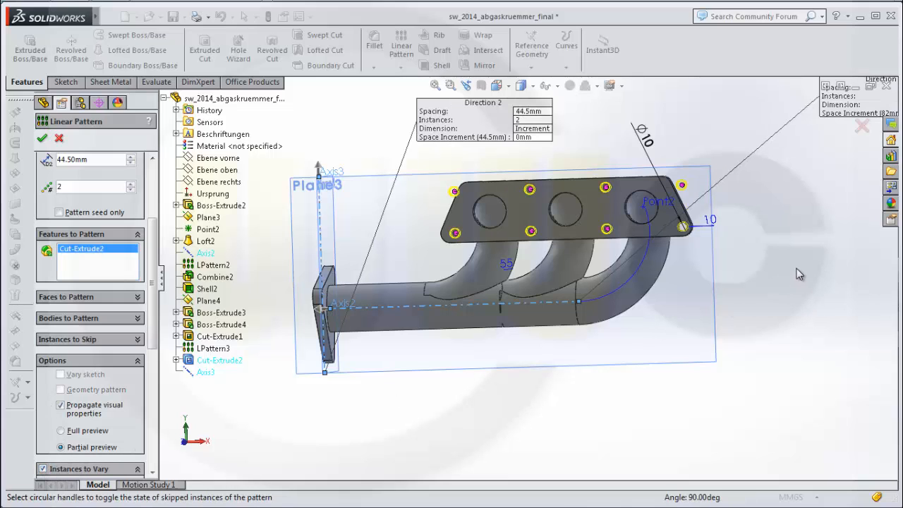
{"action": "right_click", "coordinate": [683, 188]}
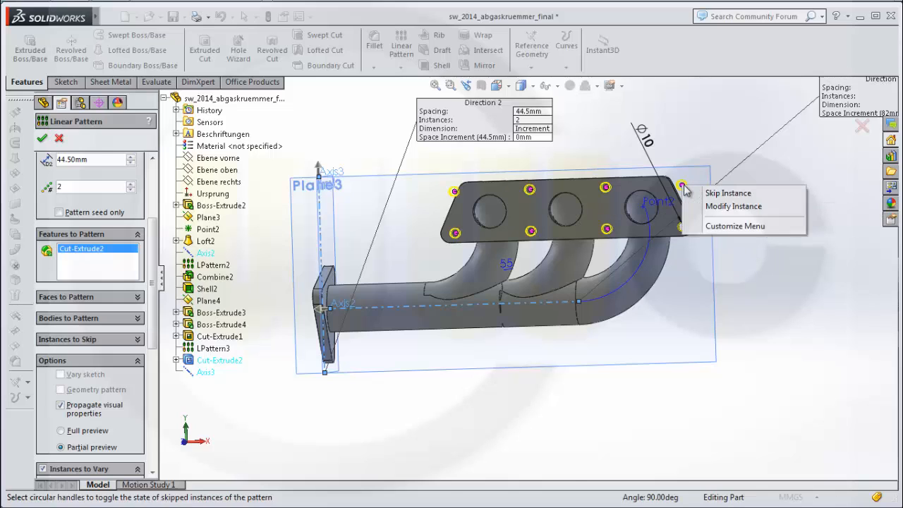
{"action": "left_click", "coordinate": [713, 208]}
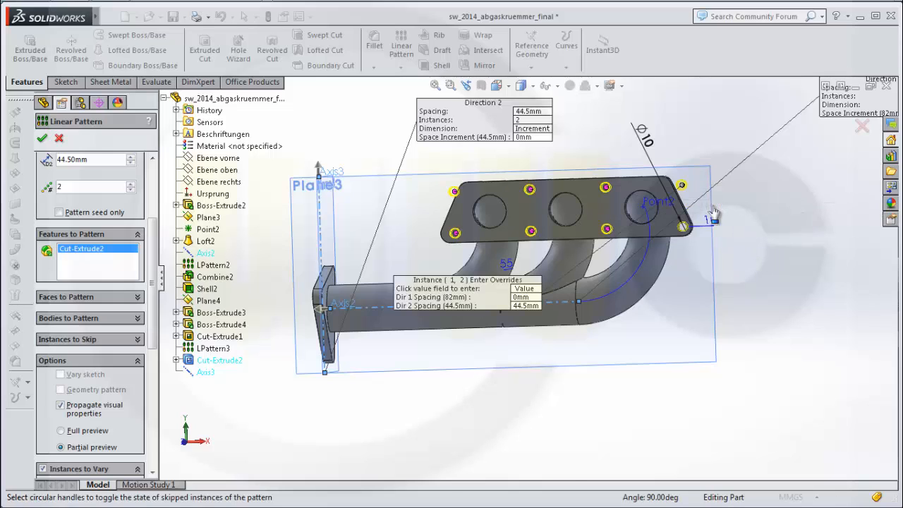
{"action": "left_click", "coordinate": [533, 298]}
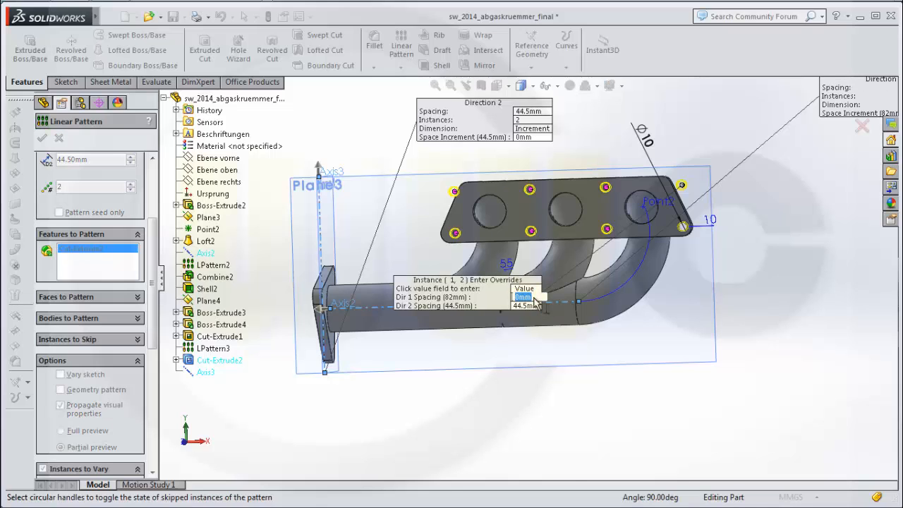
{"action": "type", "text": "84.5-64"}
{"action": "key", "text": "Return"}
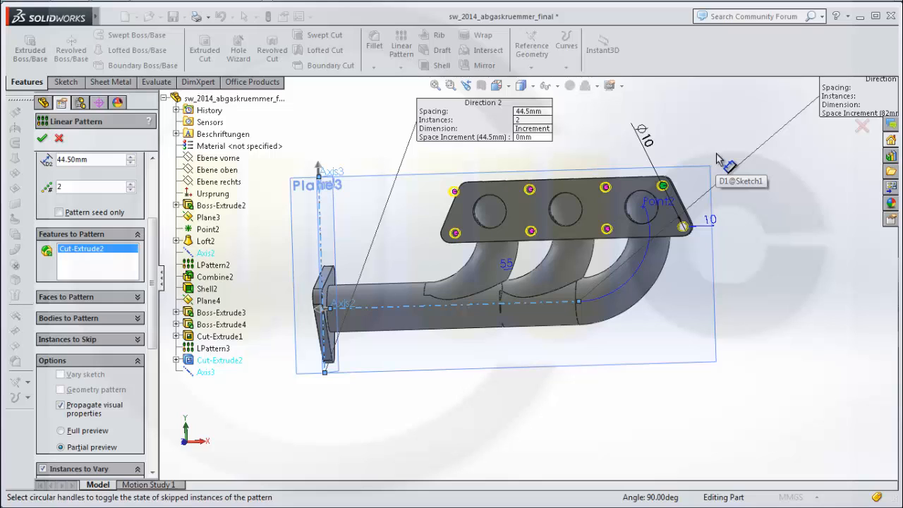
- Override the Direction 1 spacing of instance (2, 1), the lower-row hole next to the seed, with 84,5 mm
{"action": "right_click", "coordinate": [608, 233]}
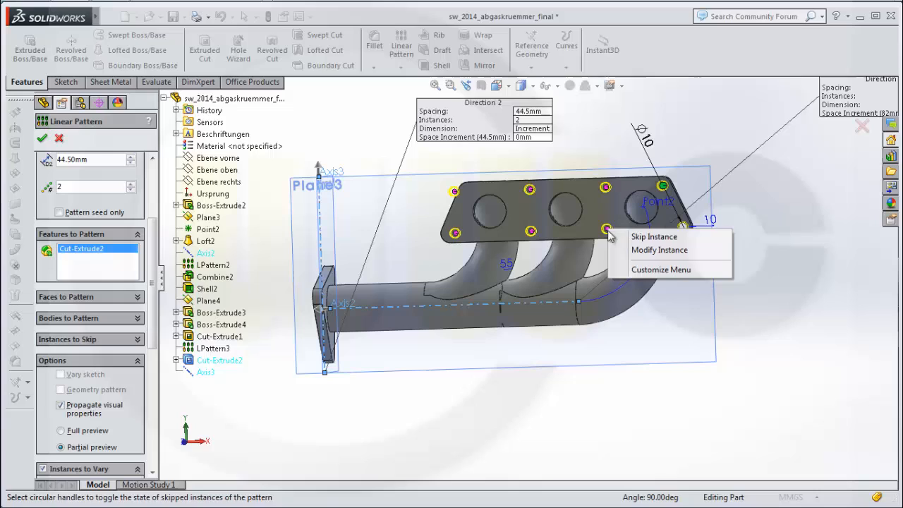
{"action": "left_click", "coordinate": [642, 251]}
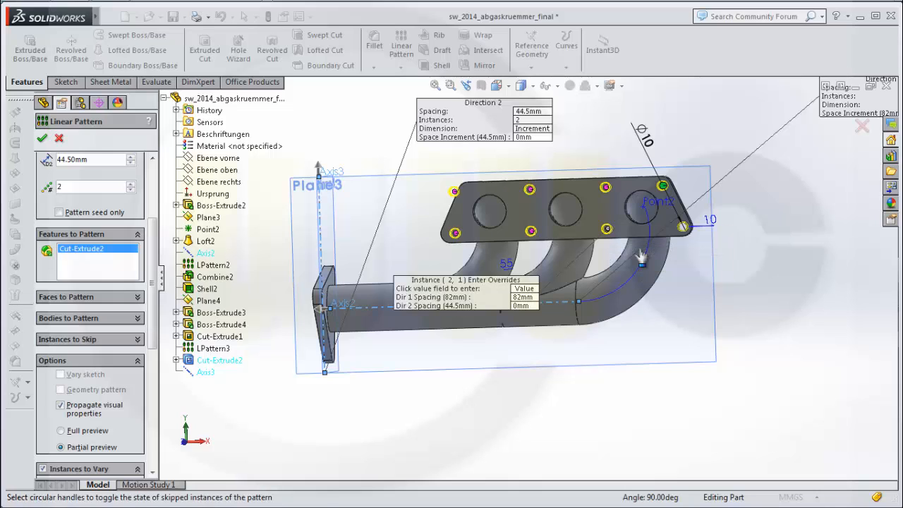
{"action": "left_click", "coordinate": [524, 297]}
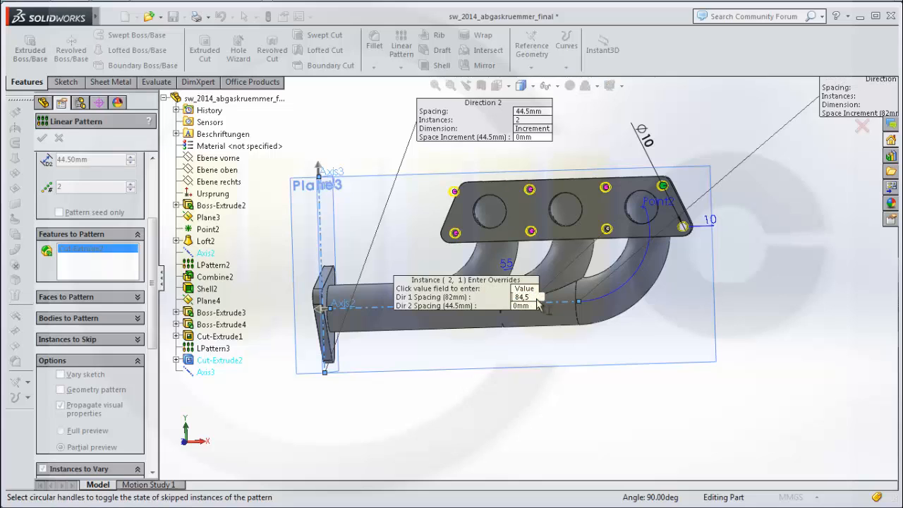
{"action": "key", "text": "Return"}
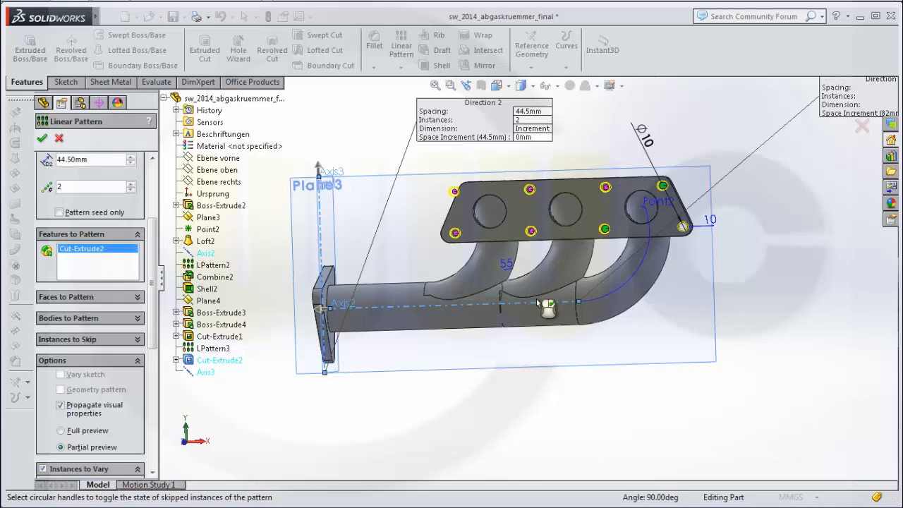
- Override the Direction 1 spacing of instance (2, 2) in the flange's upper row with 84,5 mm
{"action": "right_click", "coordinate": [606, 196]}
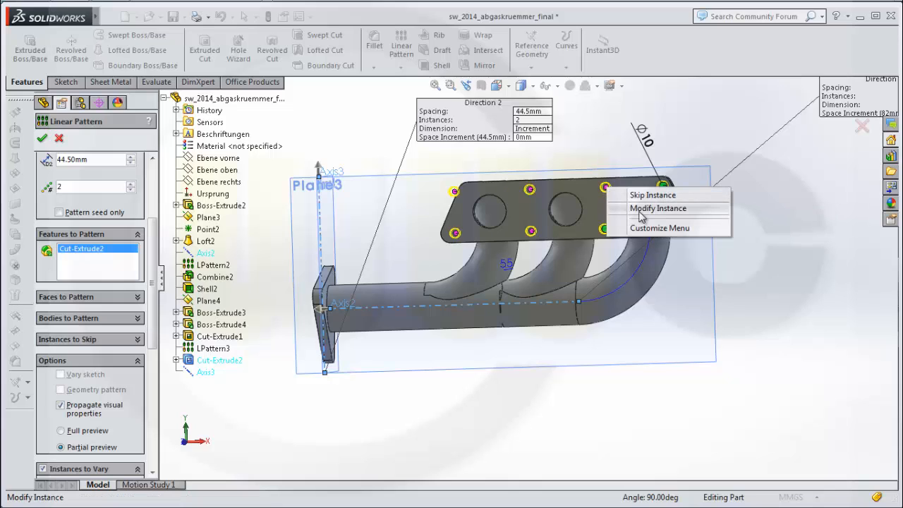
{"action": "left_click", "coordinate": [639, 208]}
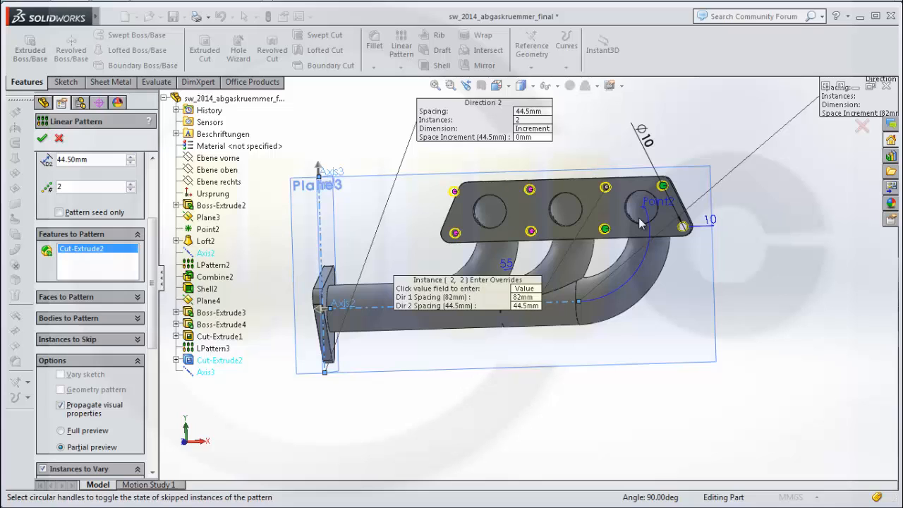
{"action": "left_click", "coordinate": [533, 298]}
{"action": "type", "text": "8"}
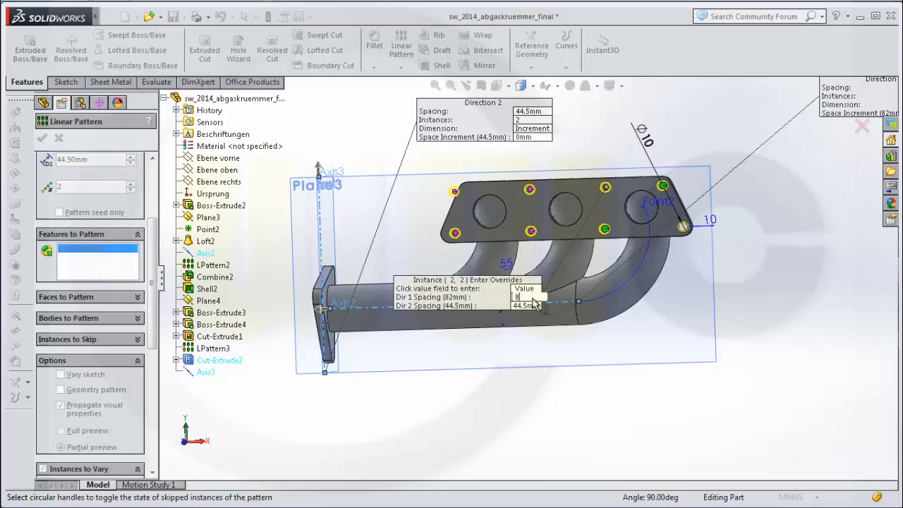
{"action": "type", "text": "4,5"}
{"action": "key", "text": "Return"}
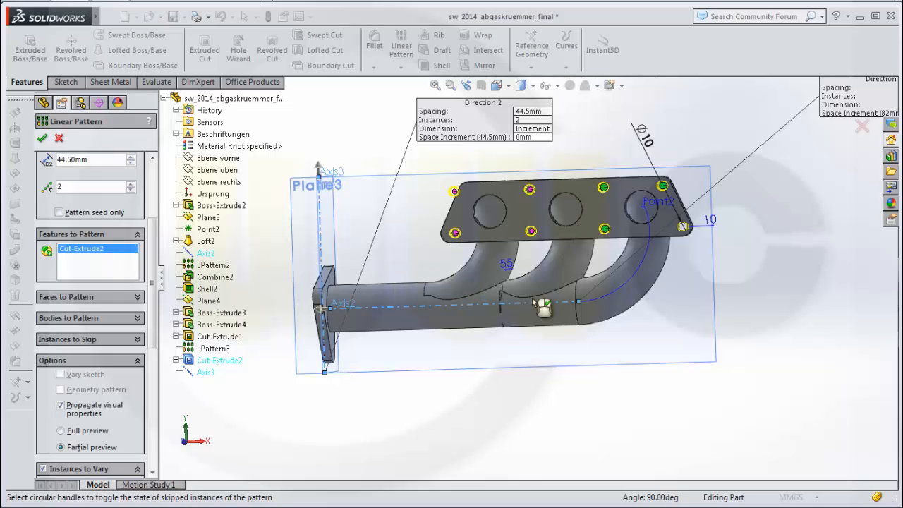
- Override the Direction 1 spacing of instance (3, 2) in the flange's upper row with 166,5 mm
{"action": "right_click", "coordinate": [532, 194]}
{"action": "left_click", "coordinate": [565, 209]}
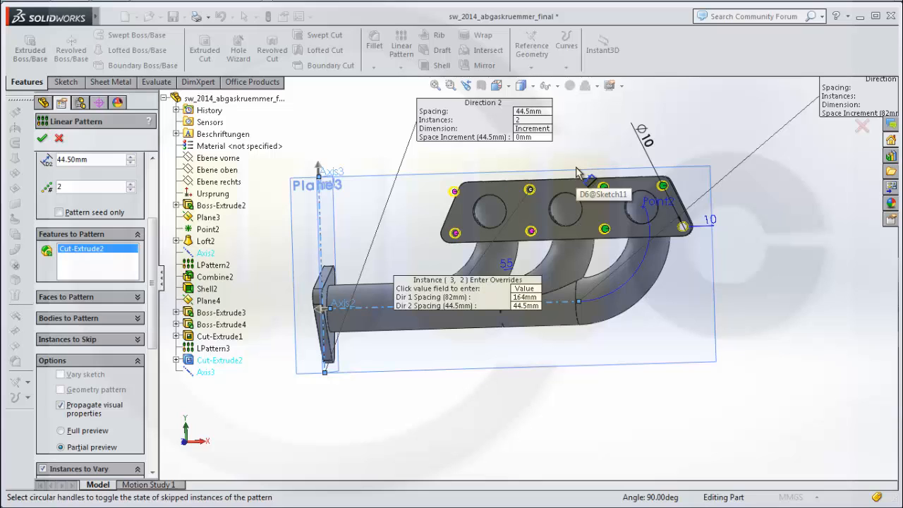
{"action": "left_click", "coordinate": [537, 298]}
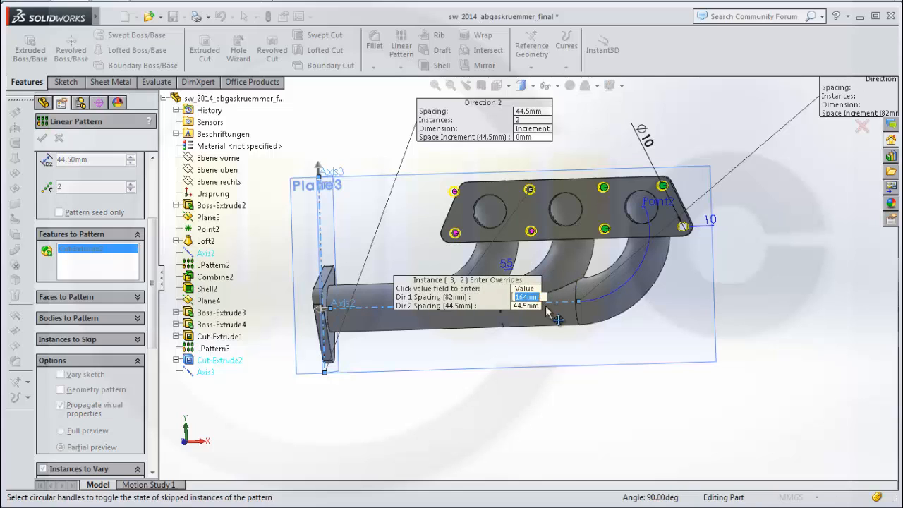
{"action": "type", "text": "166,5"}
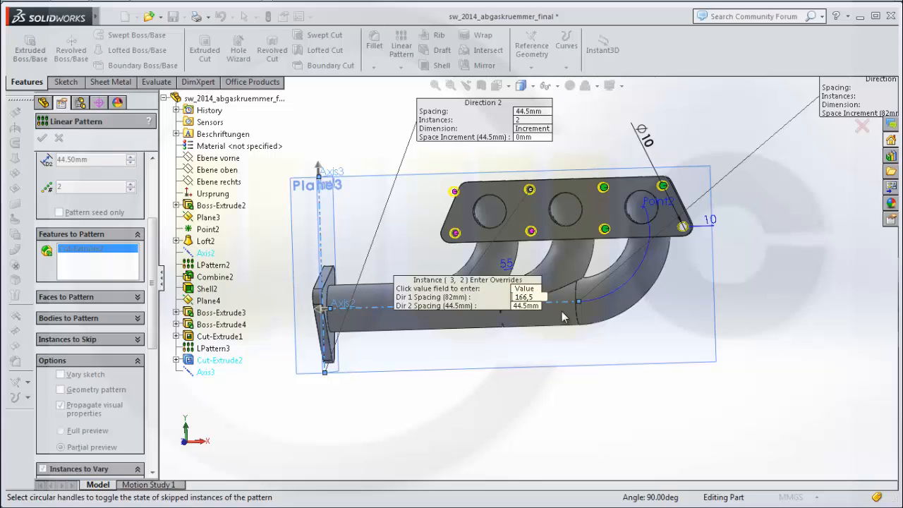
{"action": "key", "text": "Return"}
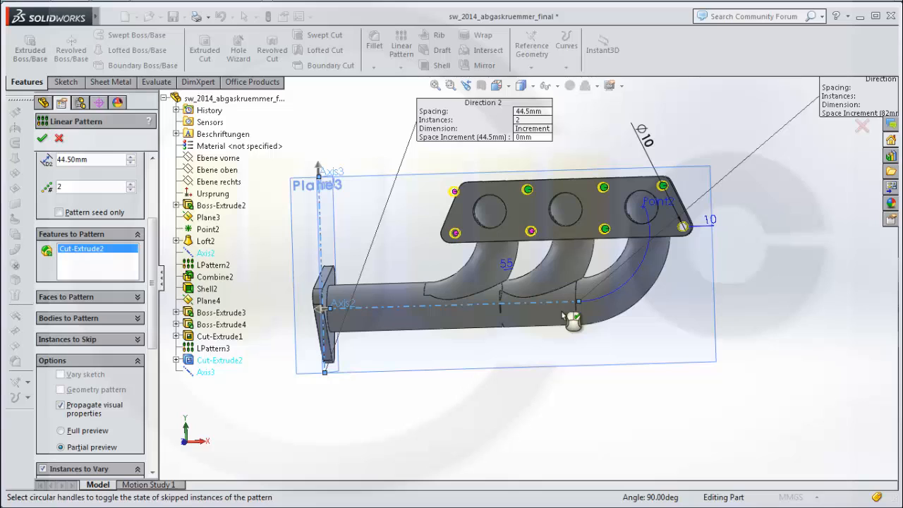
- Override the Direction 1 spacing of instance (3, 1) in the flange's lower row with 166,5 mm
{"action": "right_click", "coordinate": [535, 240]}
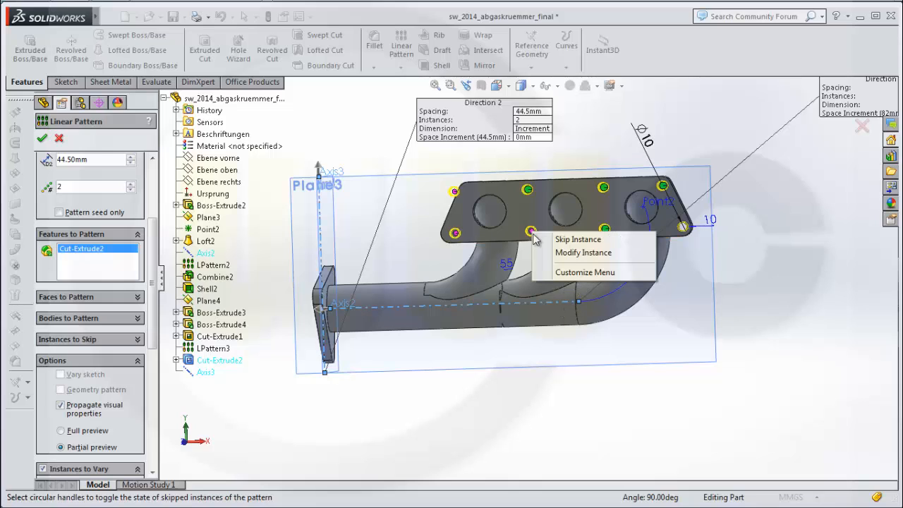
{"action": "left_click", "coordinate": [558, 254]}
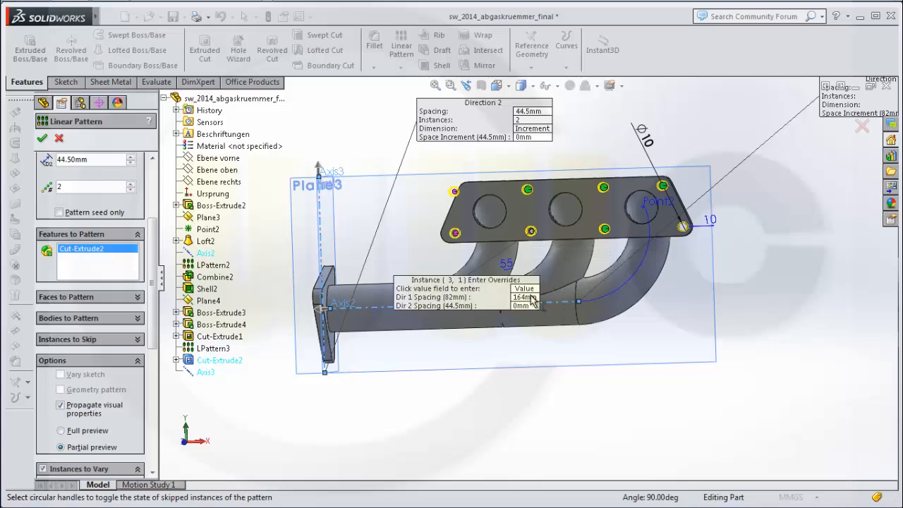
{"action": "left_click", "coordinate": [535, 298]}
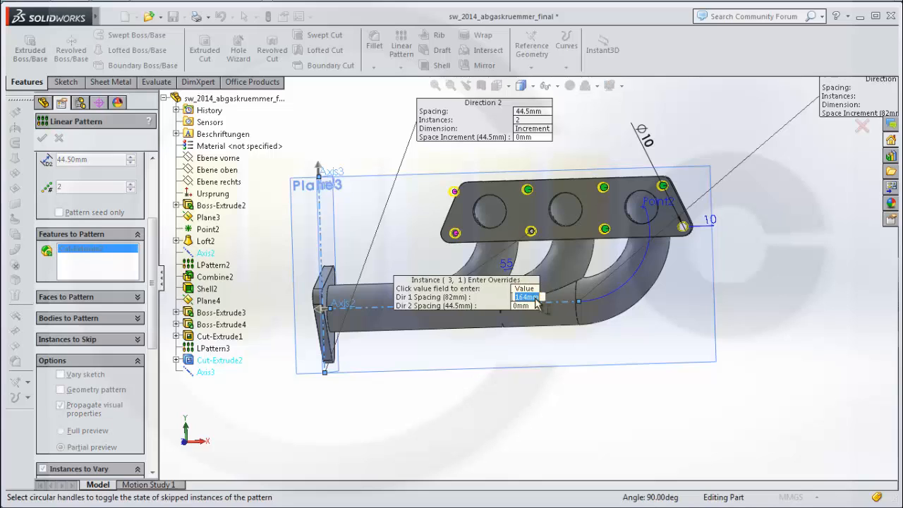
{"action": "type", "text": "166,5"}
{"action": "key", "text": "Return"}
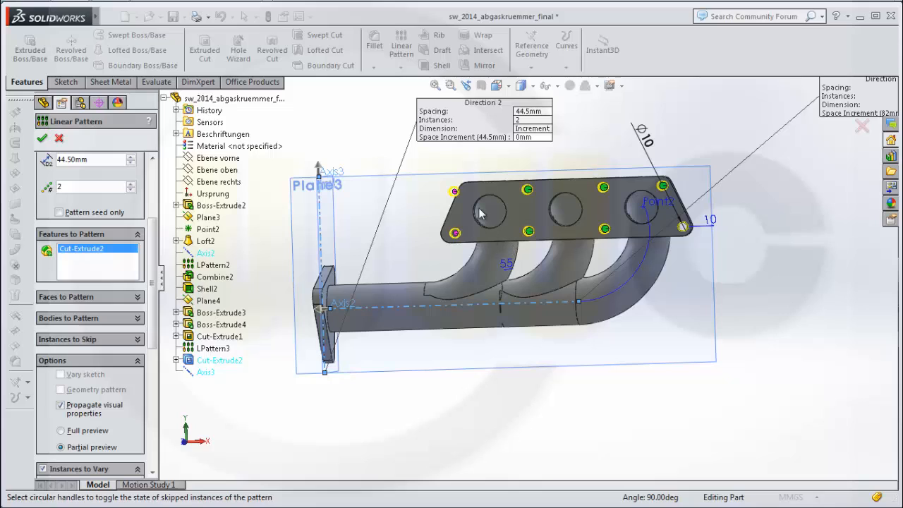
- Override the Direction 1 spacing of instance (4, 1), the lower-row hole farthest from the seed, so it fits the flange's corner
{"action": "right_click", "coordinate": [455, 236]}
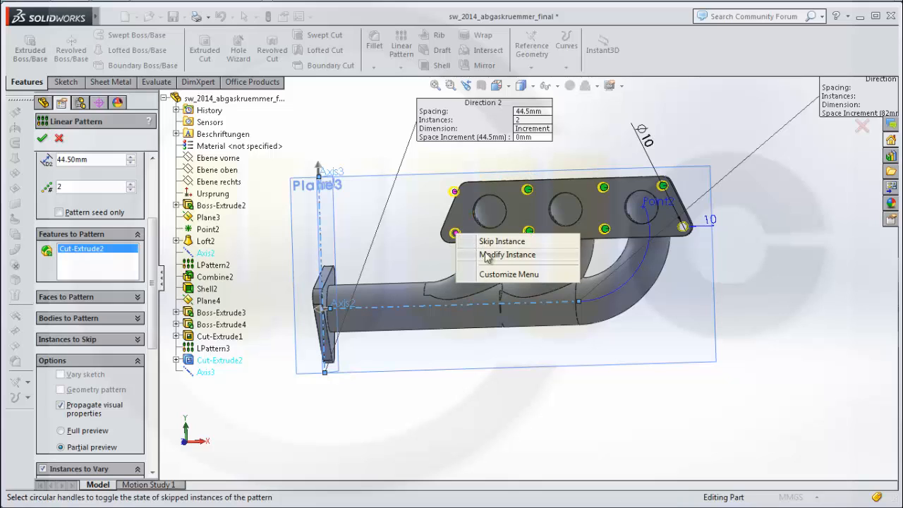
{"action": "left_click", "coordinate": [456, 254]}
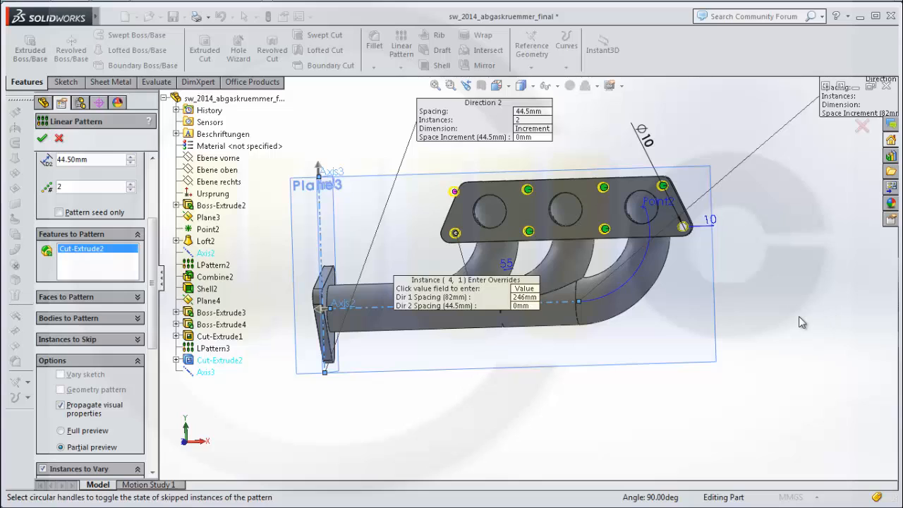
{"action": "left_click", "coordinate": [533, 298]}
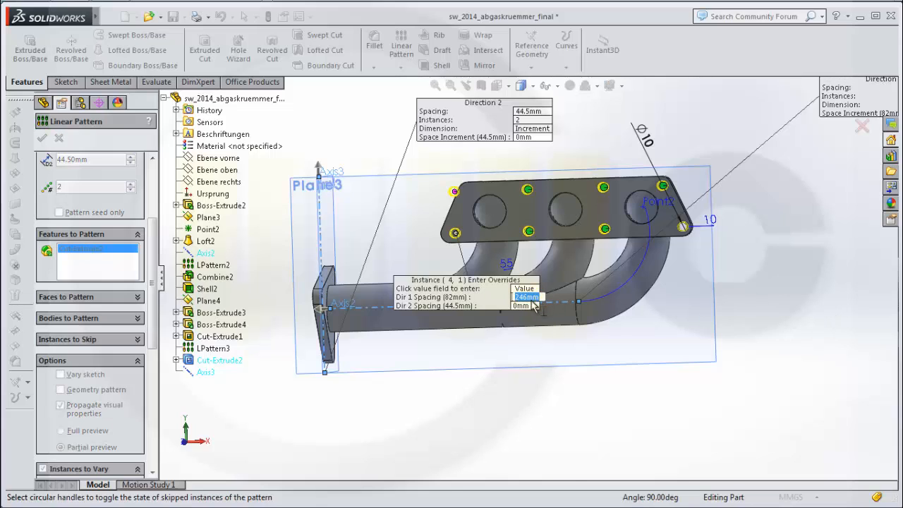
{"action": "type", "text": "84,5m"}
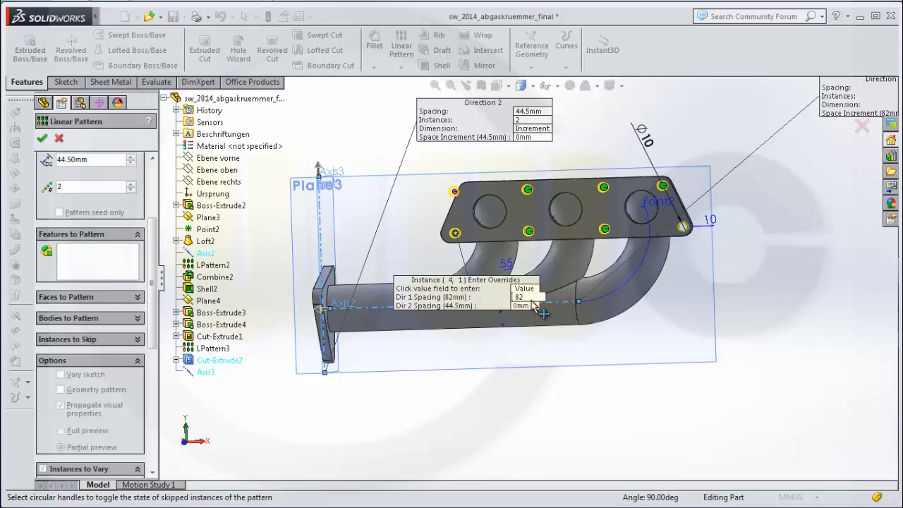
{"action": "key", "text": "Return"}
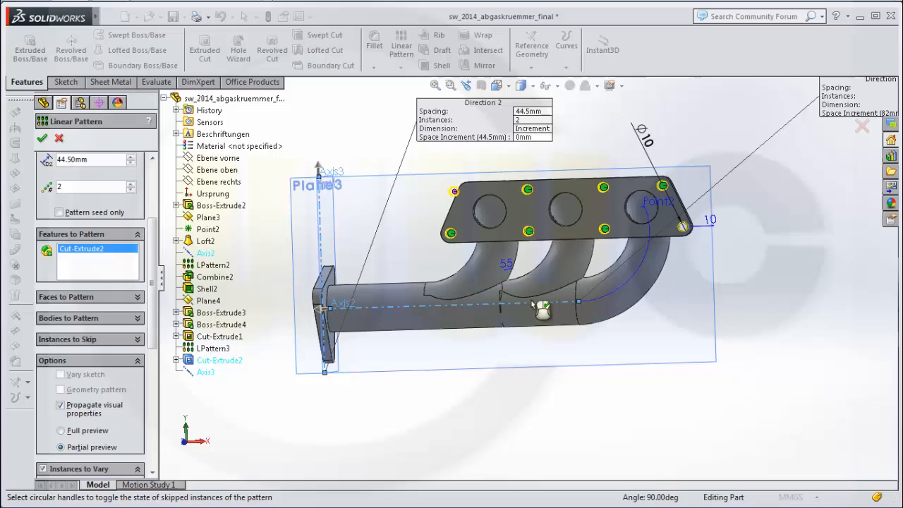
- Override the Direction 1 spacing of instance (4, 2) to bring it inside the flange's upper corner, and complete the linear pattern
{"action": "right_click", "coordinate": [455, 193]}
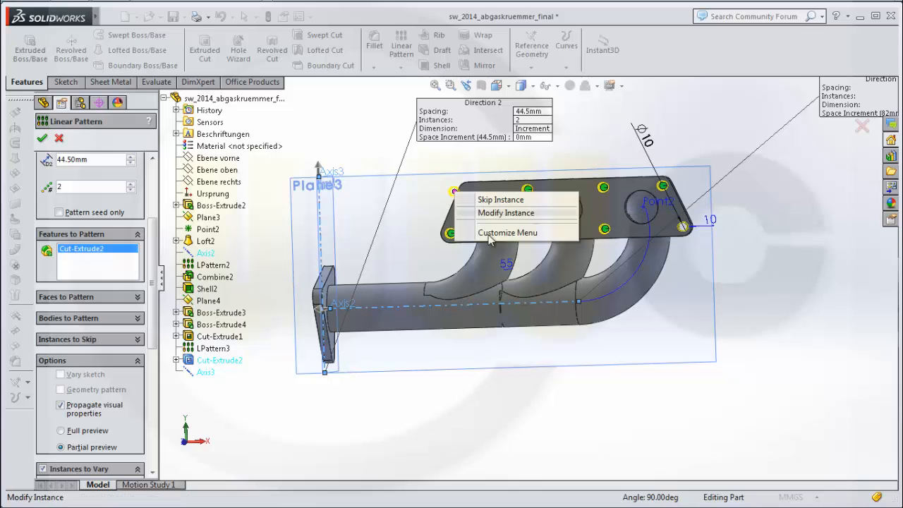
{"action": "left_click", "coordinate": [515, 213]}
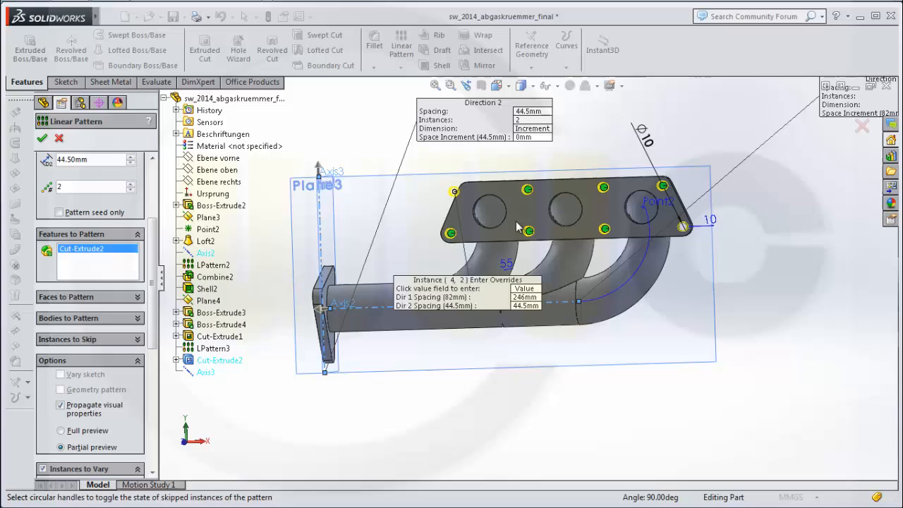
{"action": "left_click", "coordinate": [540, 300]}
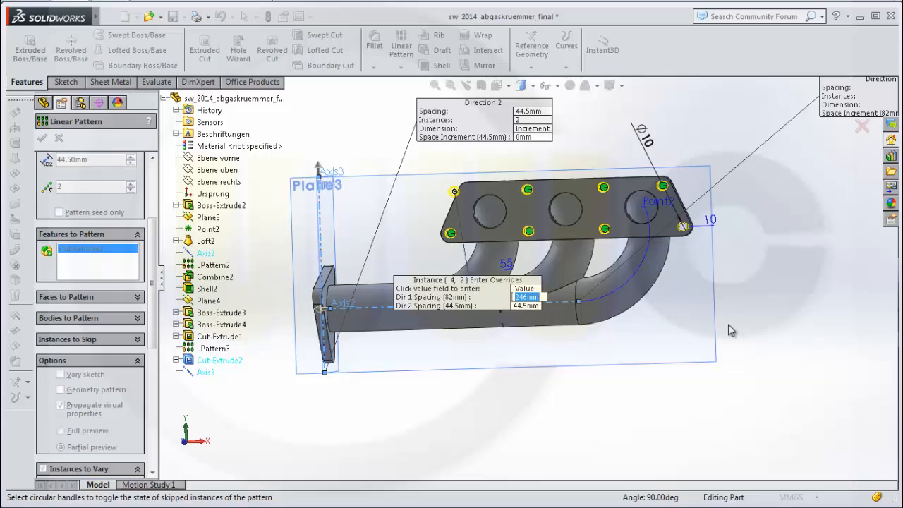
{"action": "type", "text": "84,5+"}
{"action": "key", "text": "Return"}
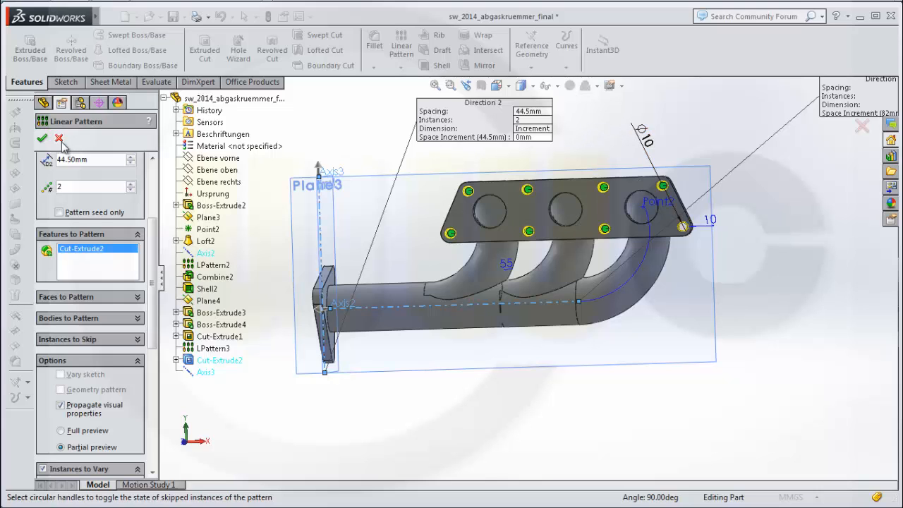
{"action": "left_click", "coordinate": [40, 138]}
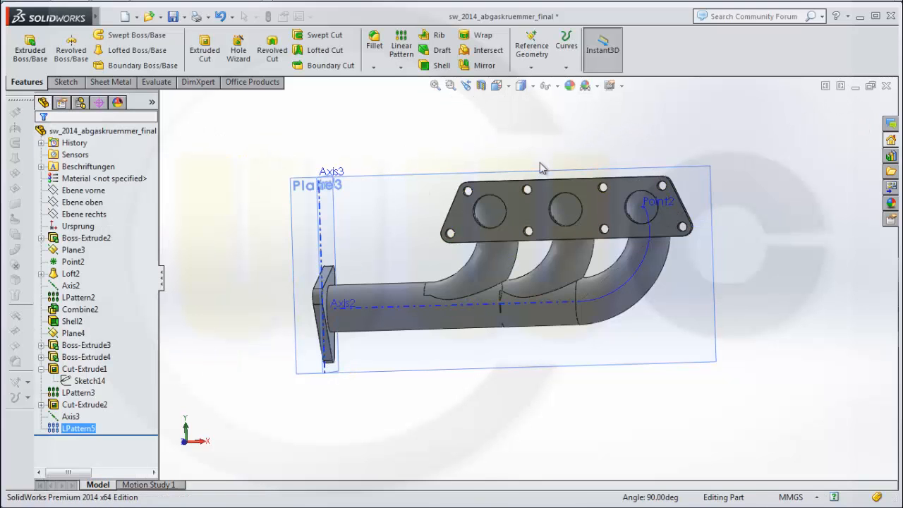
- Start a sketch on Plane4 at the triangular flange and draw a circle of about 77 mm radius centred on the origin
{"action": "mouse_move", "coordinate": [643, 145]}
{"action": "middle_mouse_down"}
{"action": "mouse_move", "coordinate": [681, 141]}
{"action": "mouse_move", "coordinate": [678, 151]}
{"action": "mouse_move", "coordinate": [636, 132]}
{"action": "middle_mouse_up"}
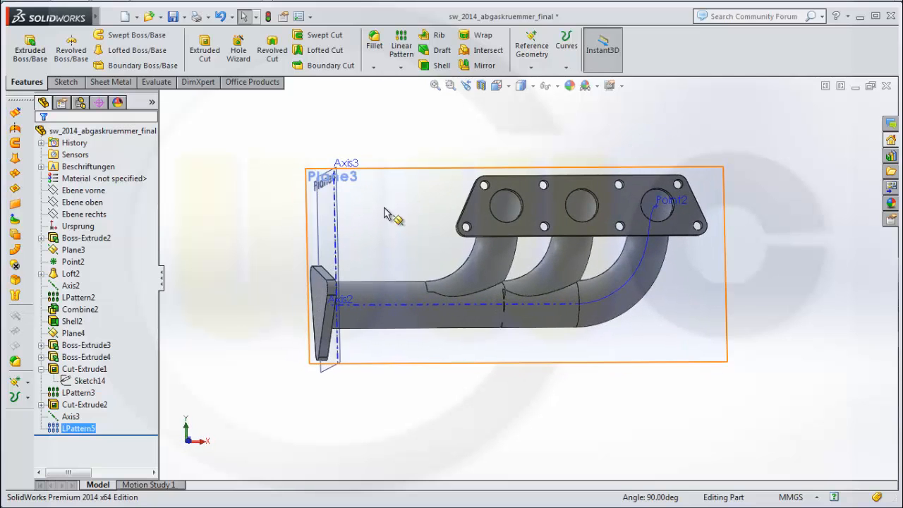
{"action": "middle_click_drag", "start_coordinate": [393, 215], "coordinate": [443, 227]}
{"action": "mouse_move", "coordinate": [569, 345]}
{"action": "middle_mouse_down"}
{"action": "mouse_move", "coordinate": [467, 224]}
{"action": "mouse_move", "coordinate": [417, 212]}
{"action": "mouse_move", "coordinate": [428, 241]}
{"action": "mouse_move", "coordinate": [388, 294]}
{"action": "mouse_move", "coordinate": [339, 298]}
{"action": "mouse_move", "coordinate": [350, 302]}
{"action": "mouse_move", "coordinate": [355, 282]}
{"action": "middle_mouse_up"}
{"action": "left_click", "coordinate": [66, 83]}
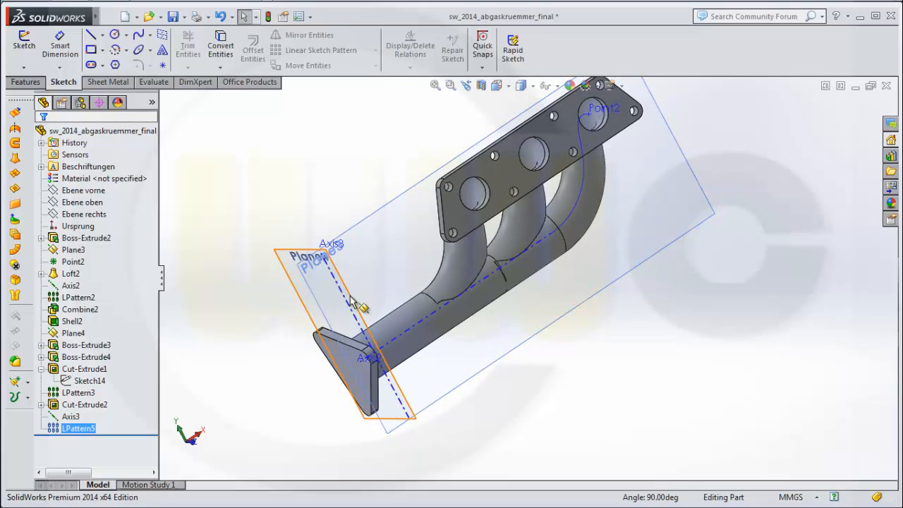
{"action": "left_click", "coordinate": [351, 300]}
{"action": "left_click", "coordinate": [400, 254]}
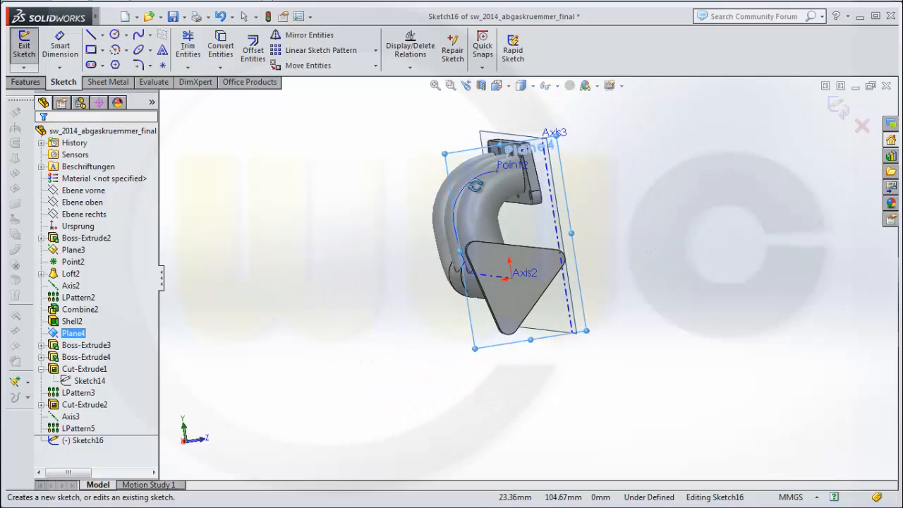
{"action": "left_click", "coordinate": [114, 33]}
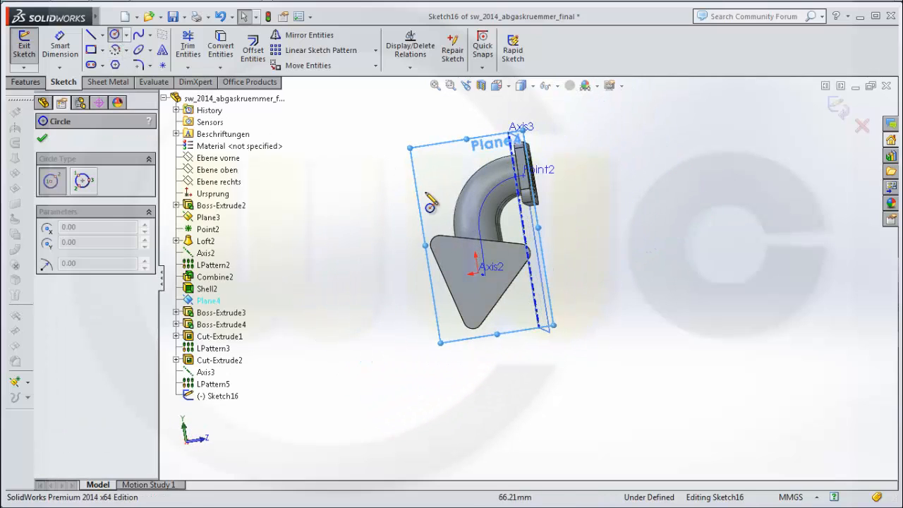
{"action": "left_click", "coordinate": [479, 274]}
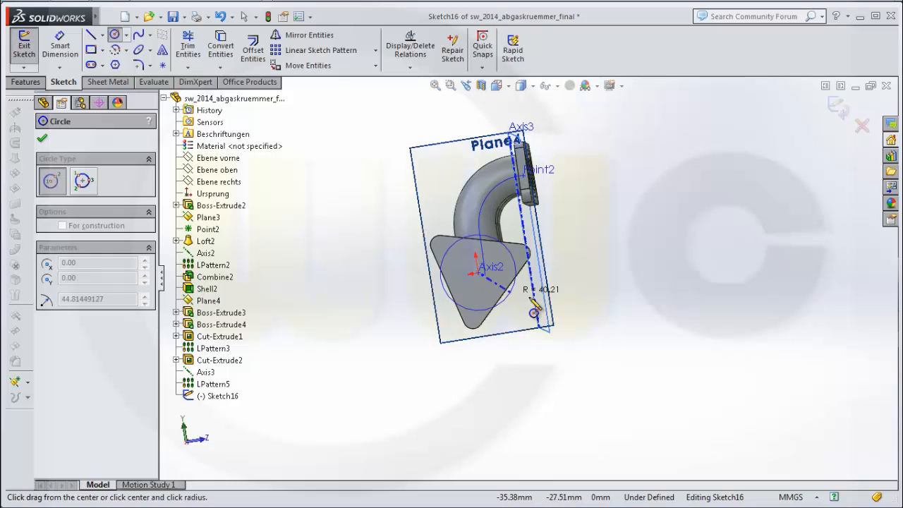
{"action": "left_click", "coordinate": [549, 307]}
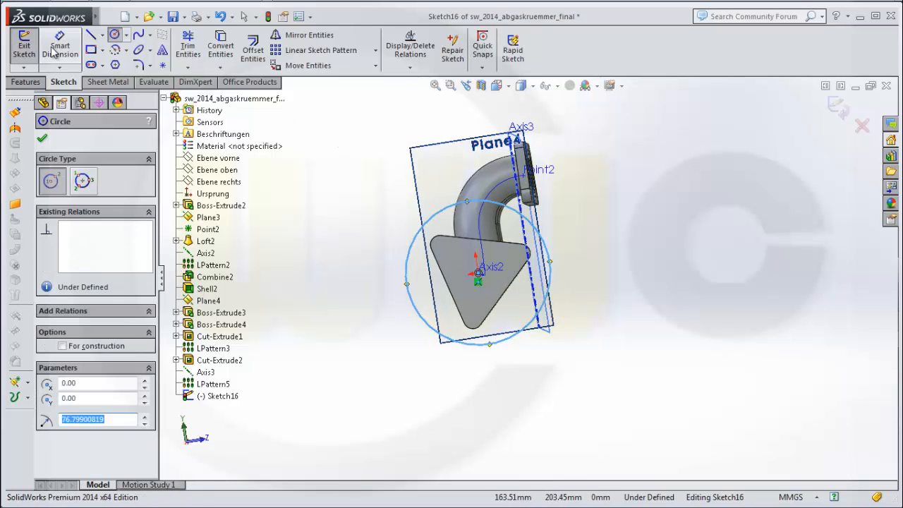
- Dimension the circle on the triangular flange with a diameter of 46 mm and exit the sketch
{"action": "left_click", "coordinate": [60, 46]}
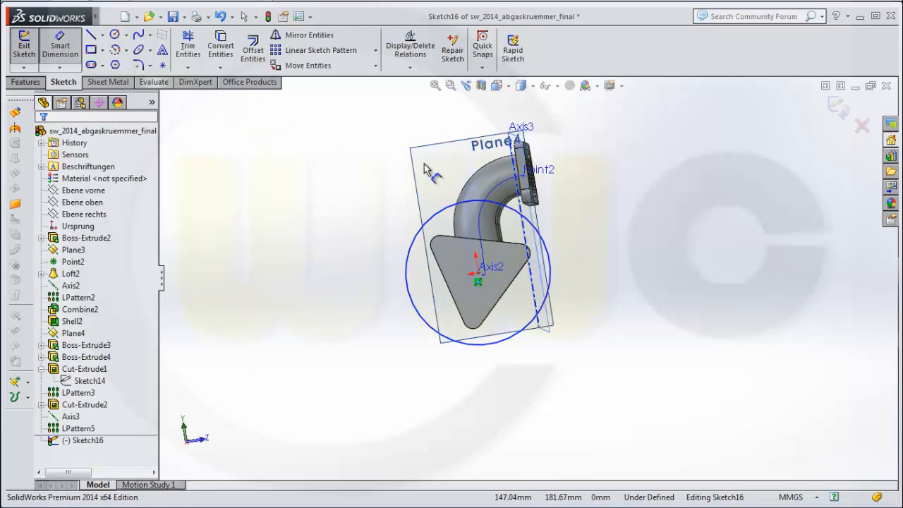
{"action": "left_click", "coordinate": [548, 282]}
{"action": "left_click", "coordinate": [645, 277]}
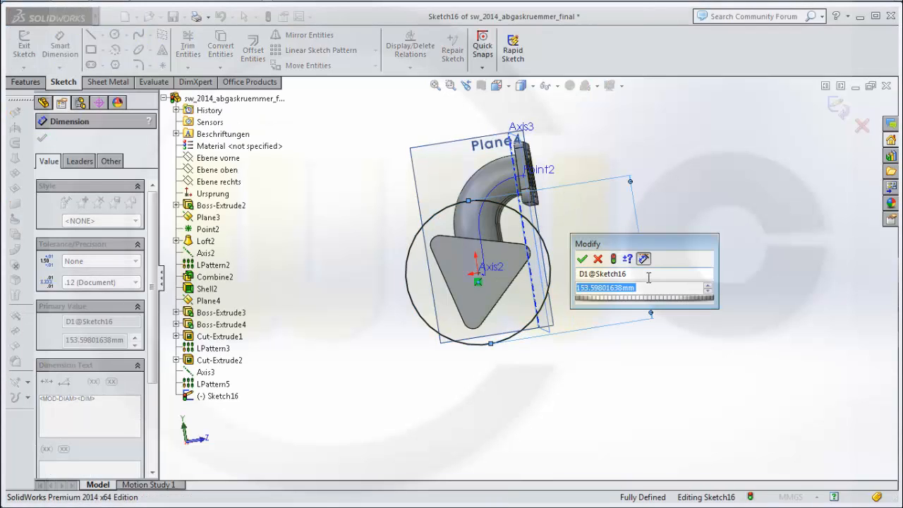
{"action": "type", "text": "46"}
{"action": "key", "text": "Return"}
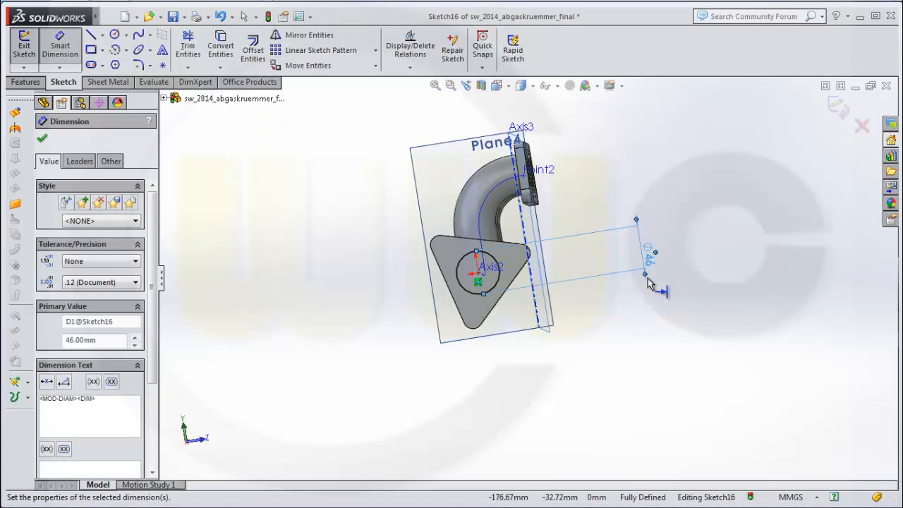
{"action": "left_click", "coordinate": [838, 107]}
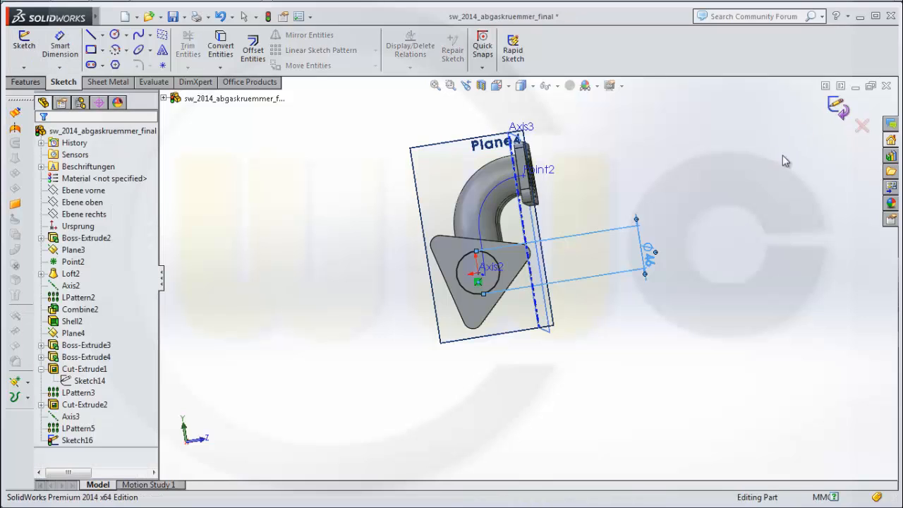
- Cut the 46 mm circle through the triangular flange with a 10 mm Blind Extruded Cut
{"action": "middle_click_drag", "start_coordinate": [737, 174], "coordinate": [634, 207]}
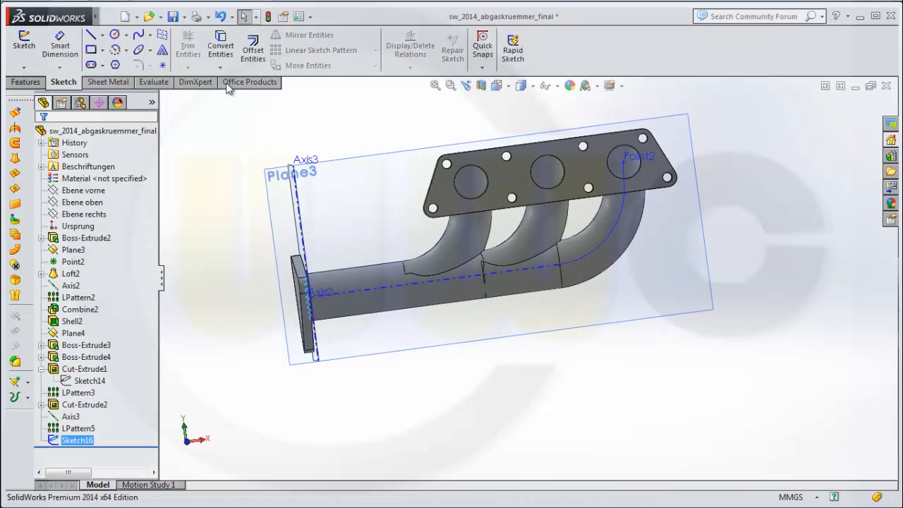
{"action": "left_click", "coordinate": [25, 82]}
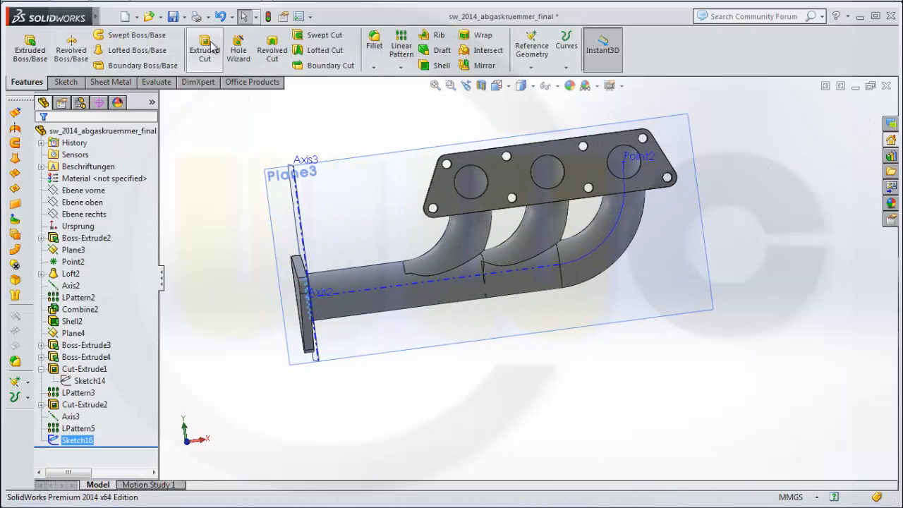
{"action": "left_click", "coordinate": [211, 45]}
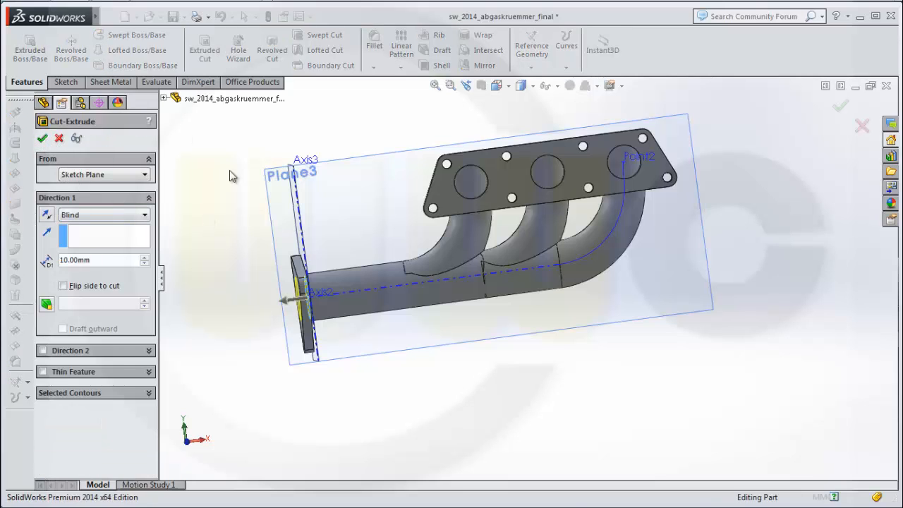
{"action": "key", "text": "Return"}
- Start a new sketch on Plane4 and draw a circle about 20.5 mm in diameter, concentric with the triangular flange's rounded lower corner
{"action": "middle_click_drag", "start_coordinate": [227, 213], "coordinate": [321, 183]}
{"action": "left_click", "coordinate": [590, 209]}
{"action": "middle_click_drag", "start_coordinate": [590, 214], "coordinate": [505, 241]}
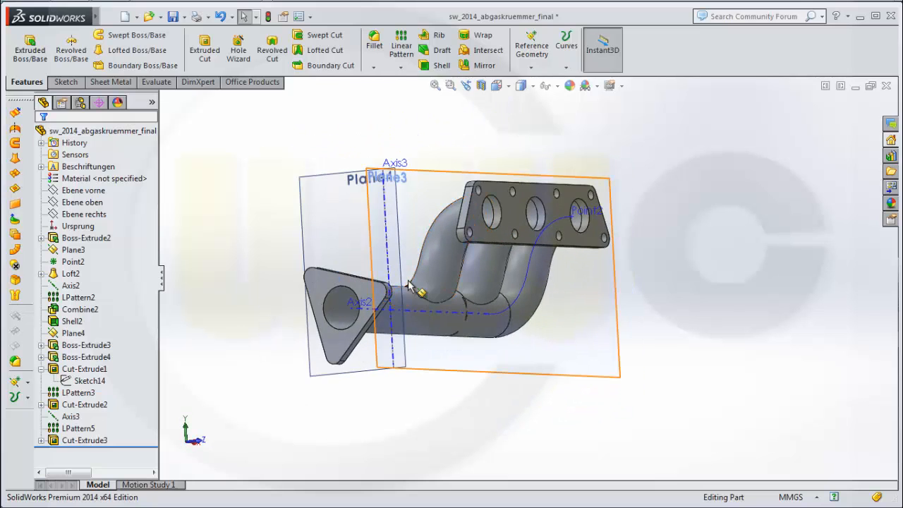
{"action": "scroll", "coordinate": [409, 281], "scroll_direction": "down", "scroll_amount": 2}
{"action": "middle_click_drag", "start_coordinate": [424, 243], "coordinate": [446, 240]}
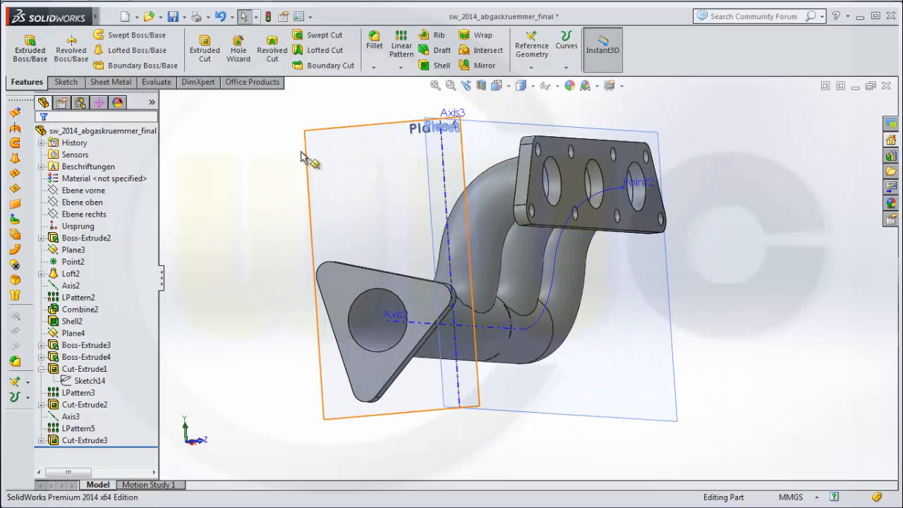
{"action": "left_click", "coordinate": [359, 136]}
{"action": "left_click", "coordinate": [409, 88]}
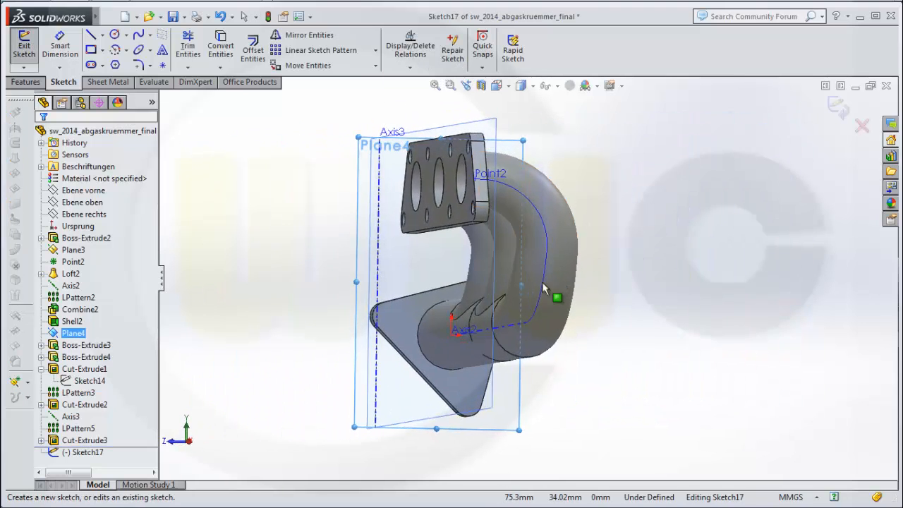
{"action": "left_click", "coordinate": [114, 35]}
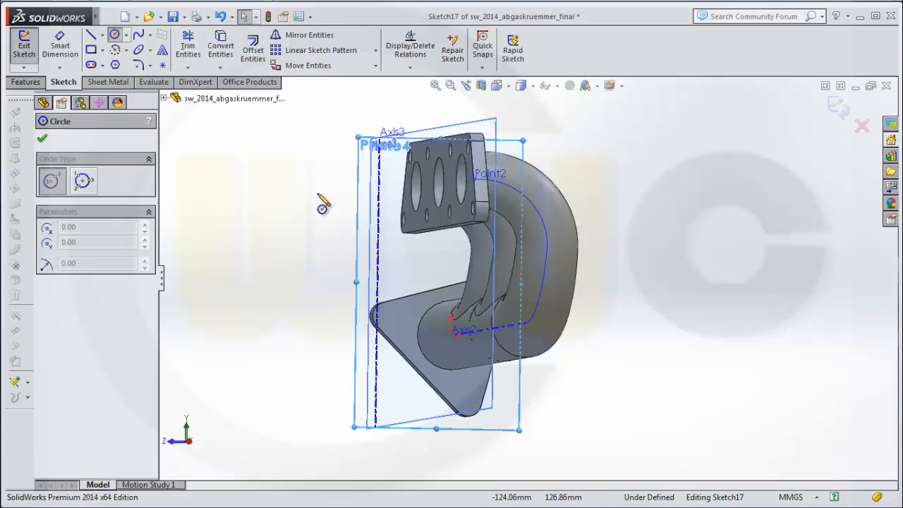
{"action": "left_click", "coordinate": [467, 403]}
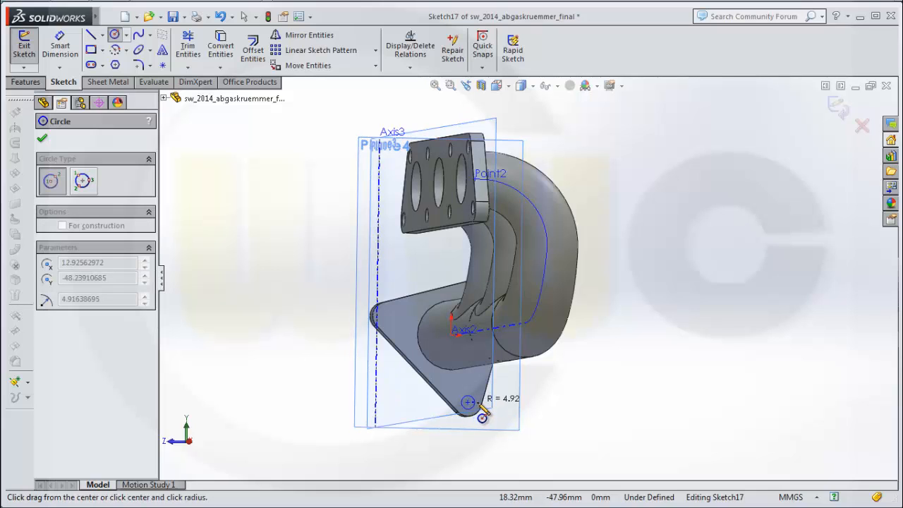
{"action": "left_click", "coordinate": [482, 403]}
- Dimension the circle in the triangular flange's lower corner with a diameter of 10 mm
{"action": "left_click", "coordinate": [61, 53]}
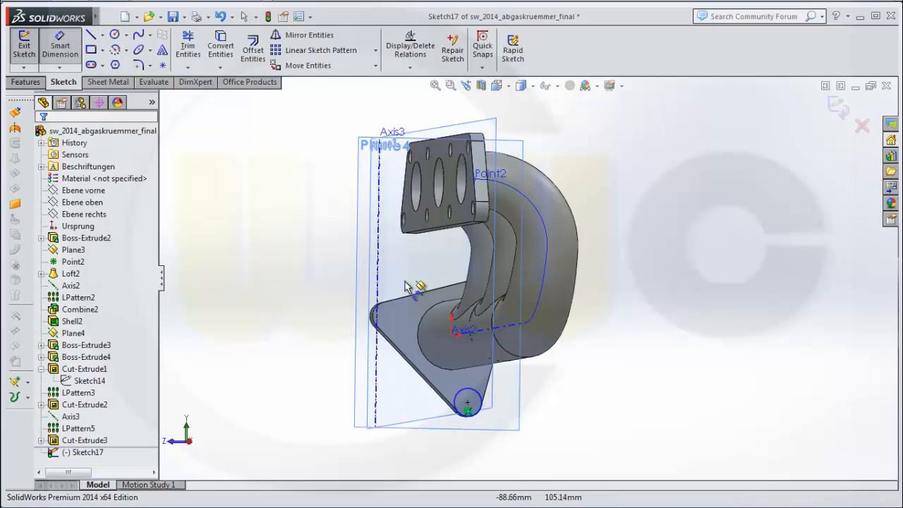
{"action": "left_click", "coordinate": [478, 395]}
{"action": "left_click", "coordinate": [557, 420]}
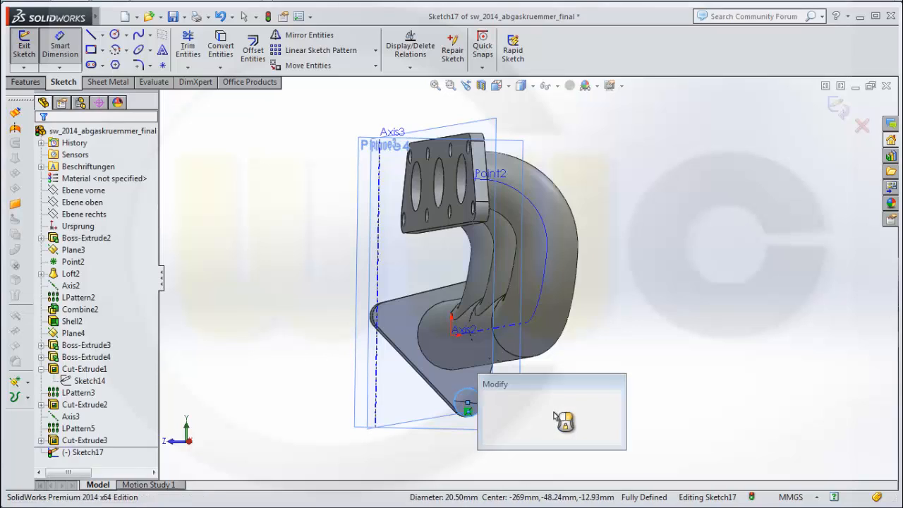
{"action": "type", "text": "10"}
{"action": "key", "text": "Return"}
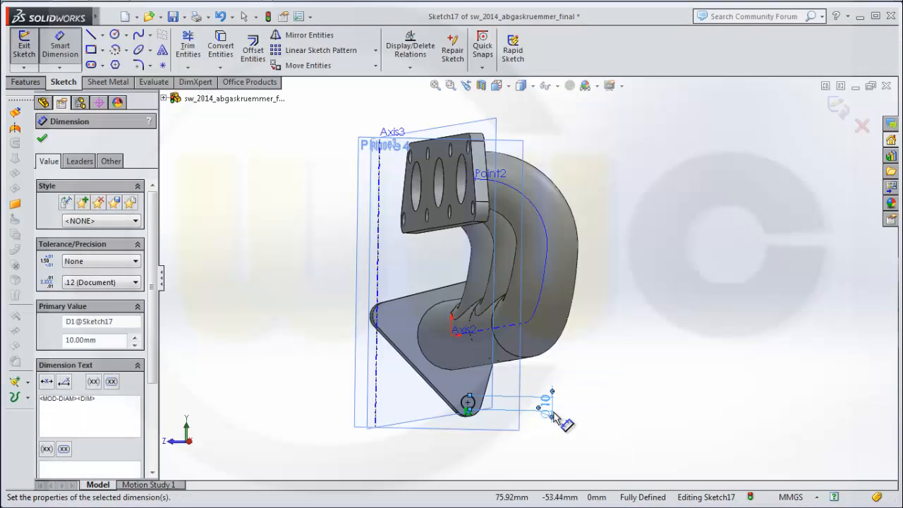
- Exit the sketch and cut the 10 mm circle through the triangular flange with a 10 mm Blind Extruded Cut
{"action": "left_click", "coordinate": [835, 102]}
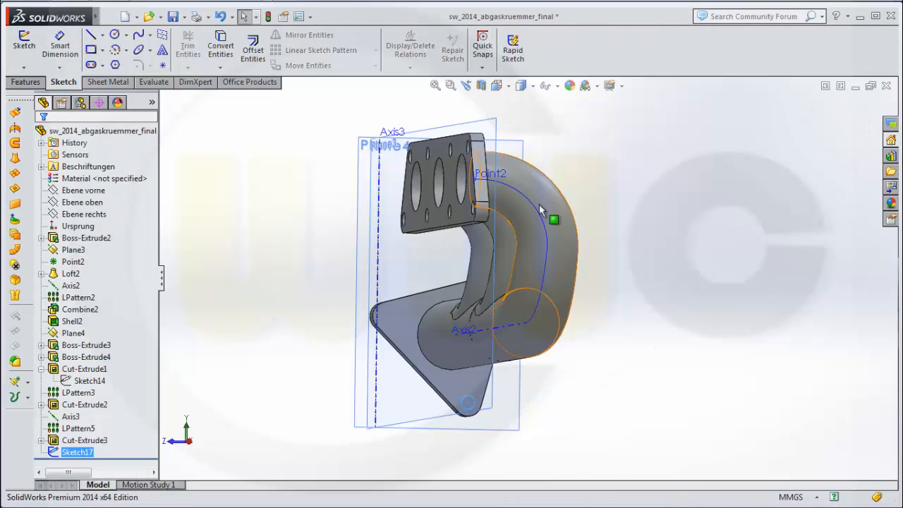
{"action": "left_click", "coordinate": [31, 83]}
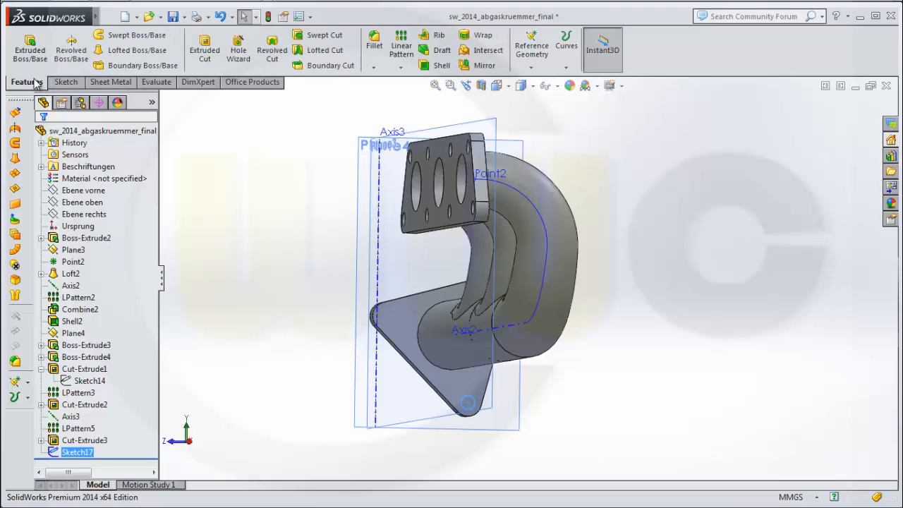
{"action": "left_click", "coordinate": [203, 48]}
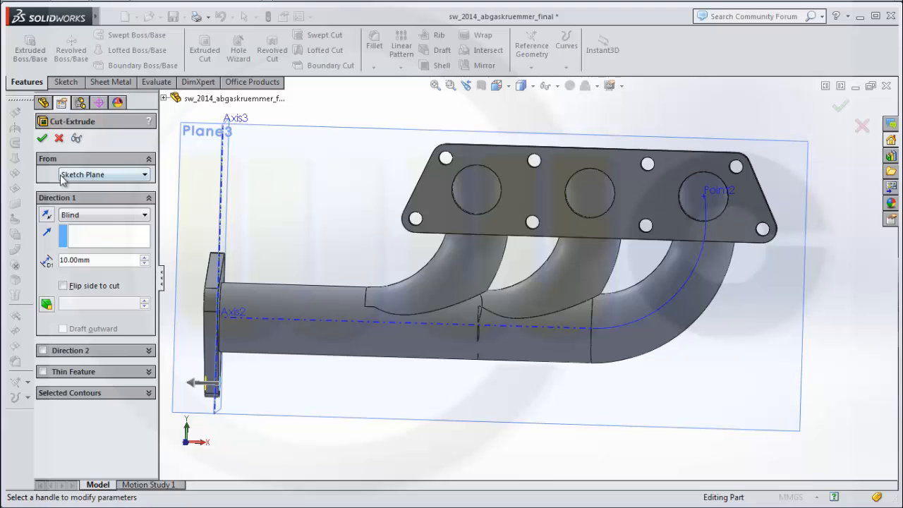
{"action": "left_click", "coordinate": [43, 139]}
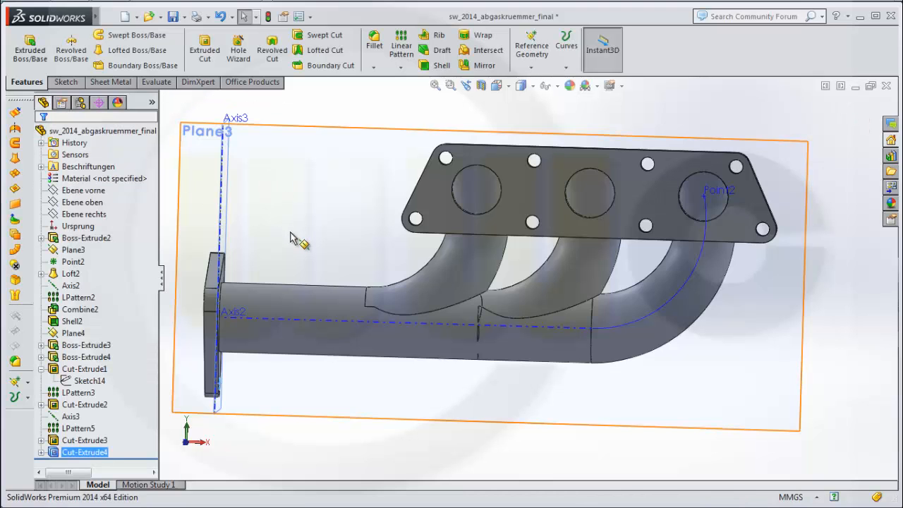
- Create a Circular Pattern of the 10 mm hole around Axis2 with 3 equally spaced instances over 360 degrees
{"action": "middle_click_drag", "start_coordinate": [312, 239], "coordinate": [388, 233]}
{"action": "middle_click_drag", "start_coordinate": [593, 108], "coordinate": [600, 125]}
{"action": "left_click", "coordinate": [109, 453]}
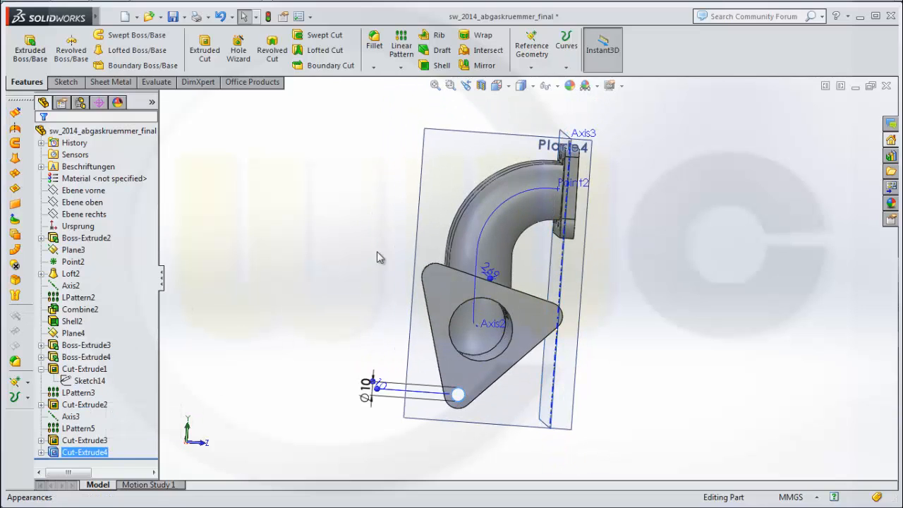
{"action": "left_click", "coordinate": [400, 67]}
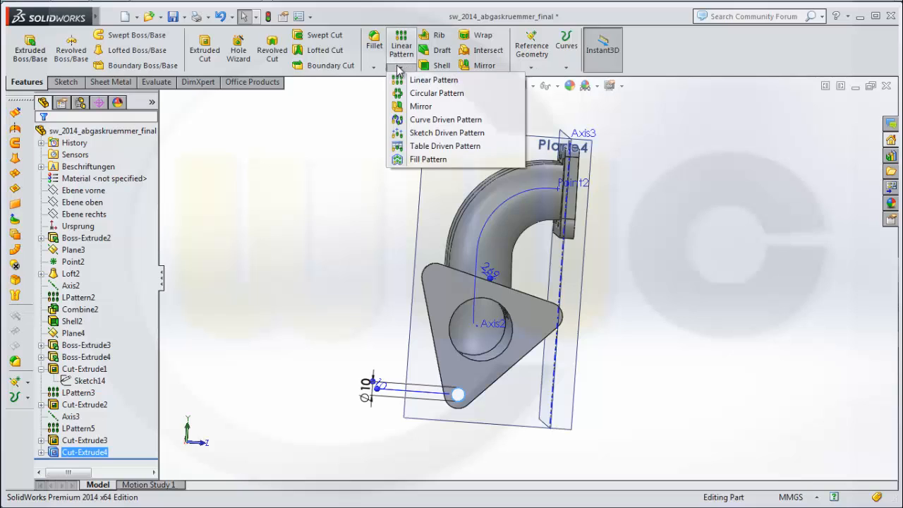
{"action": "left_click", "coordinate": [424, 93]}
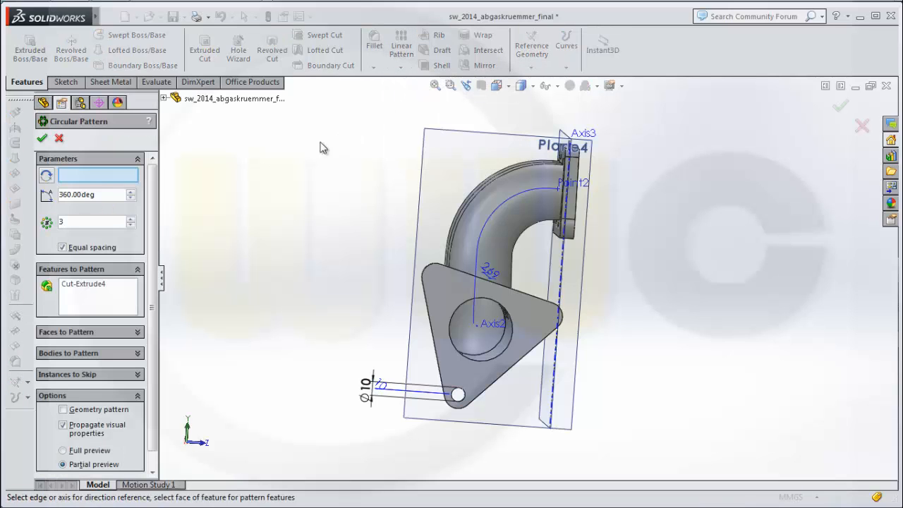
{"action": "left_click", "coordinate": [87, 177]}
{"action": "left_click", "coordinate": [488, 324]}
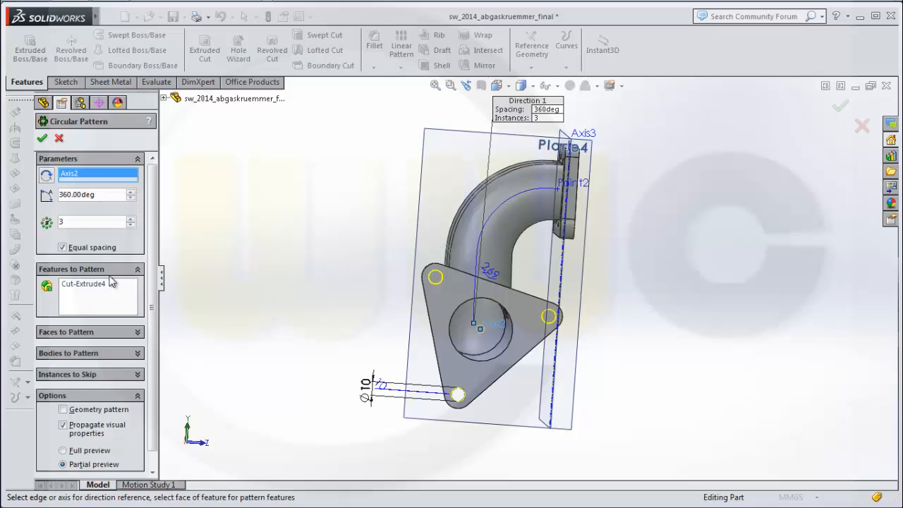
{"action": "left_click", "coordinate": [42, 138]}
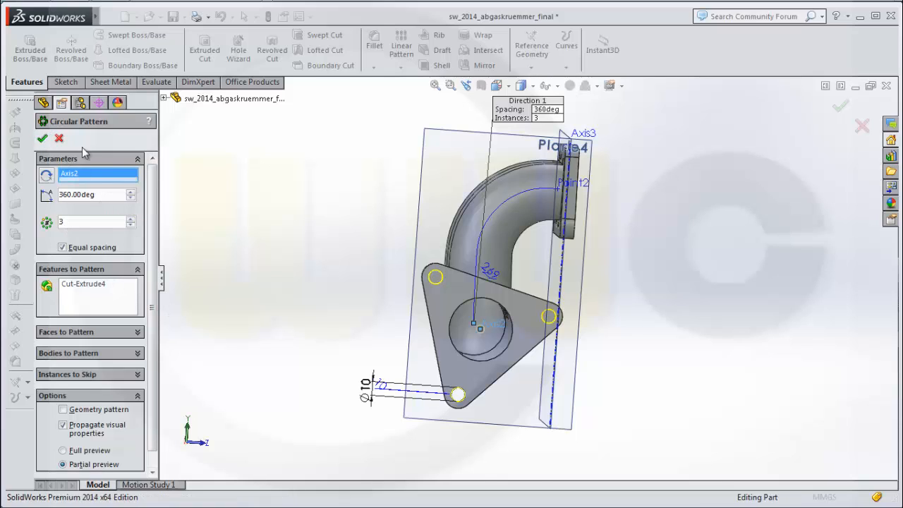
- Change the display style to shaded without edges and inspect the manifold
{"action": "middle_click_drag", "start_coordinate": [361, 224], "coordinate": [459, 246]}
{"action": "middle_click_drag", "start_coordinate": [595, 251], "coordinate": [529, 222]}
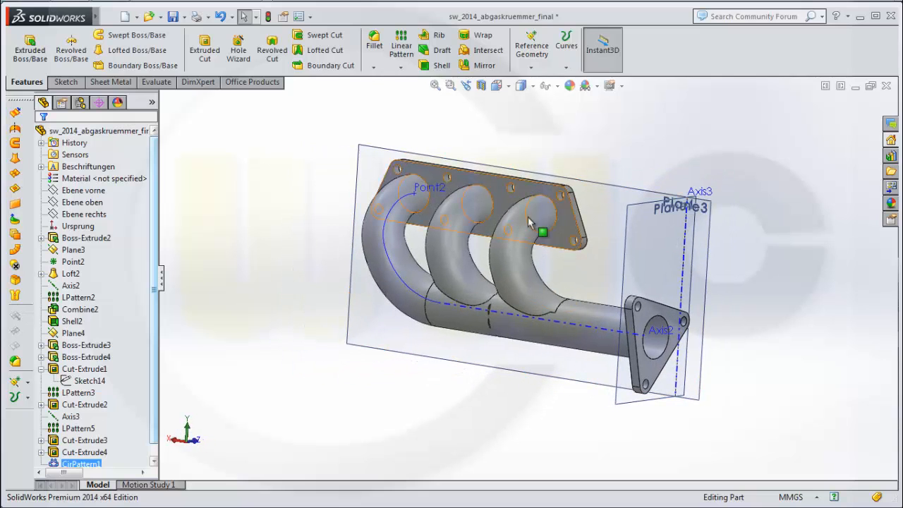
{"action": "left_click", "coordinate": [534, 86]}
{"action": "left_click", "coordinate": [522, 122]}
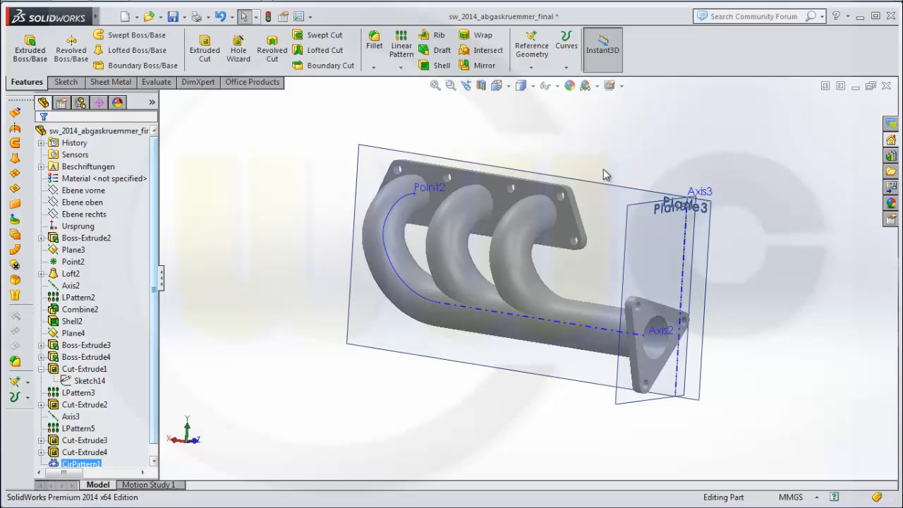
{"action": "mouse_move", "coordinate": [604, 174]}
{"action": "middle_mouse_down"}
{"action": "mouse_move", "coordinate": [609, 157]}
{"action": "mouse_move", "coordinate": [599, 162]}
{"action": "middle_mouse_up"}
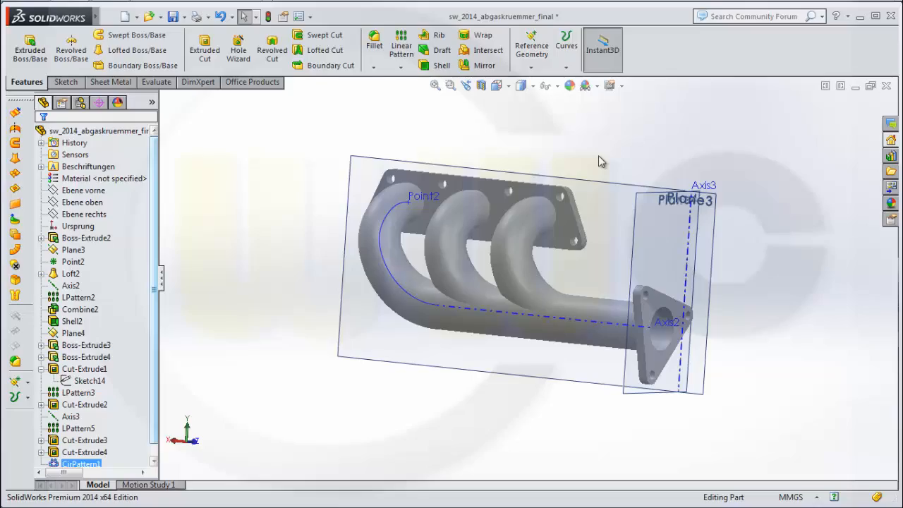